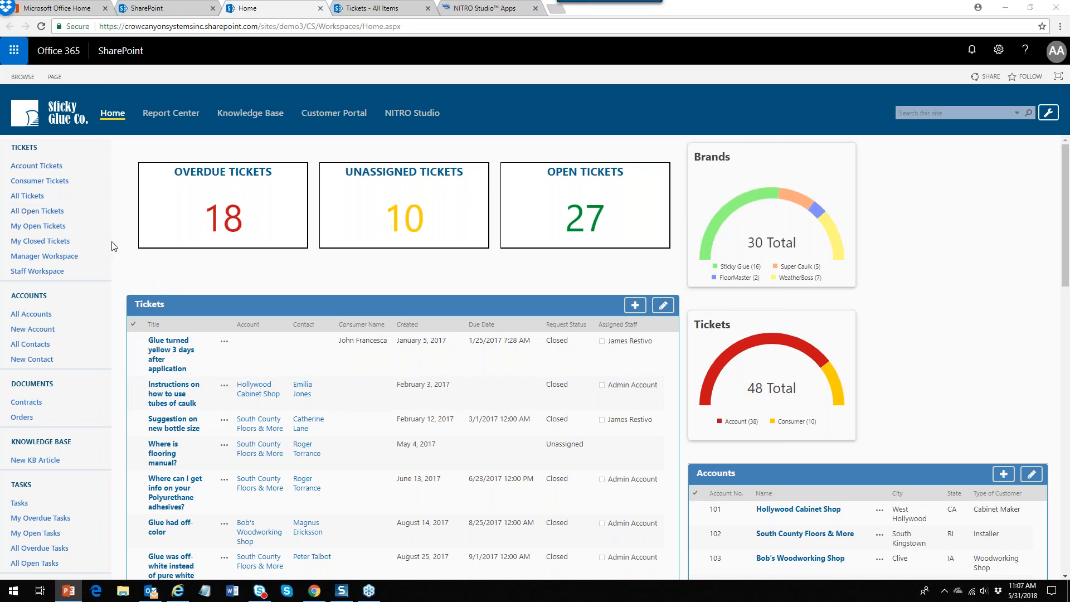
Go to the NITRO Studio Apps page and scroll through the app tiles, Advanced Approvals to User Info Filler
{"action": "left_click", "coordinate": [484, 9]}
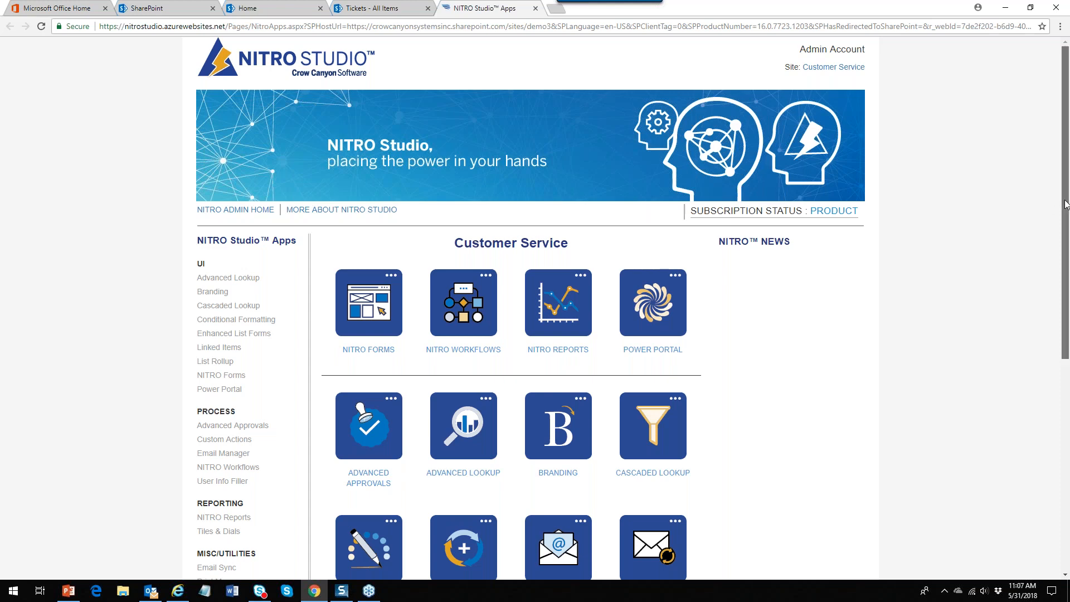
{"action": "scroll", "coordinate": [1065, 204], "scroll_direction": "down", "scroll_amount": 2}
{"action": "scroll", "coordinate": [733, 335], "scroll_direction": "down", "scroll_amount": 3}
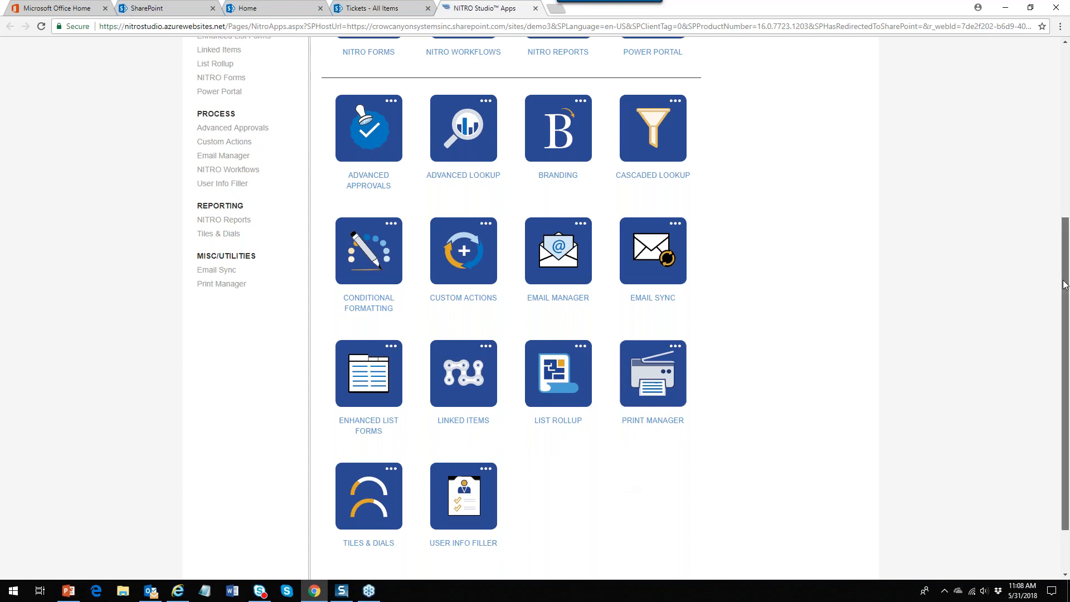
Scroll back to the top of the apps page, then return to the Sticky Glue Co. Home page
{"action": "left_click_drag", "start_coordinate": [1064, 284], "coordinate": [1055, 162]}
{"action": "scroll", "coordinate": [1055, 162], "scroll_direction": "up", "scroll_amount": 1}
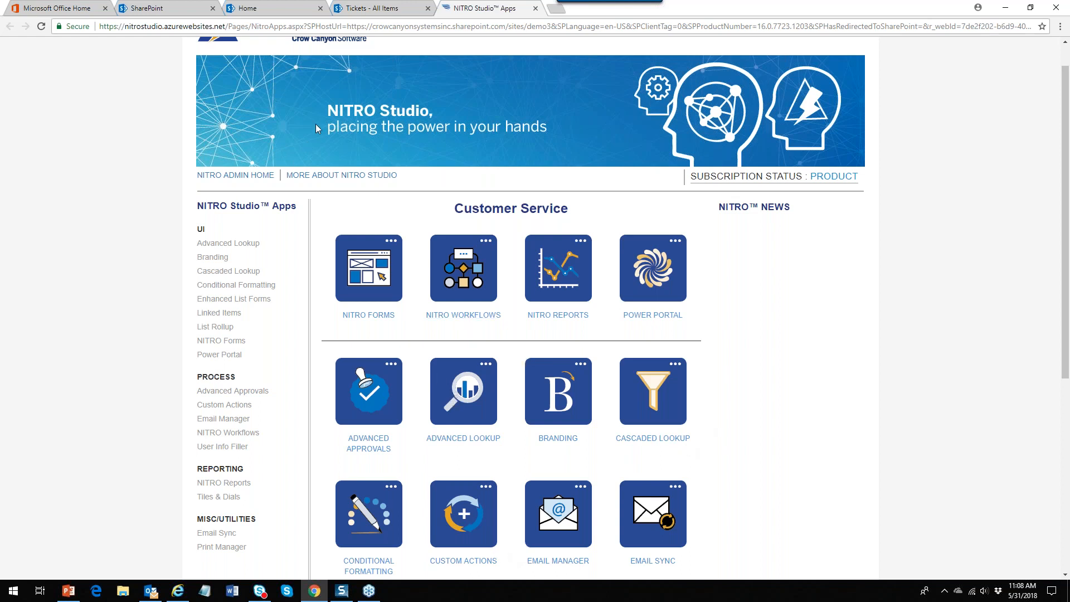
{"action": "left_click", "coordinate": [296, 11]}
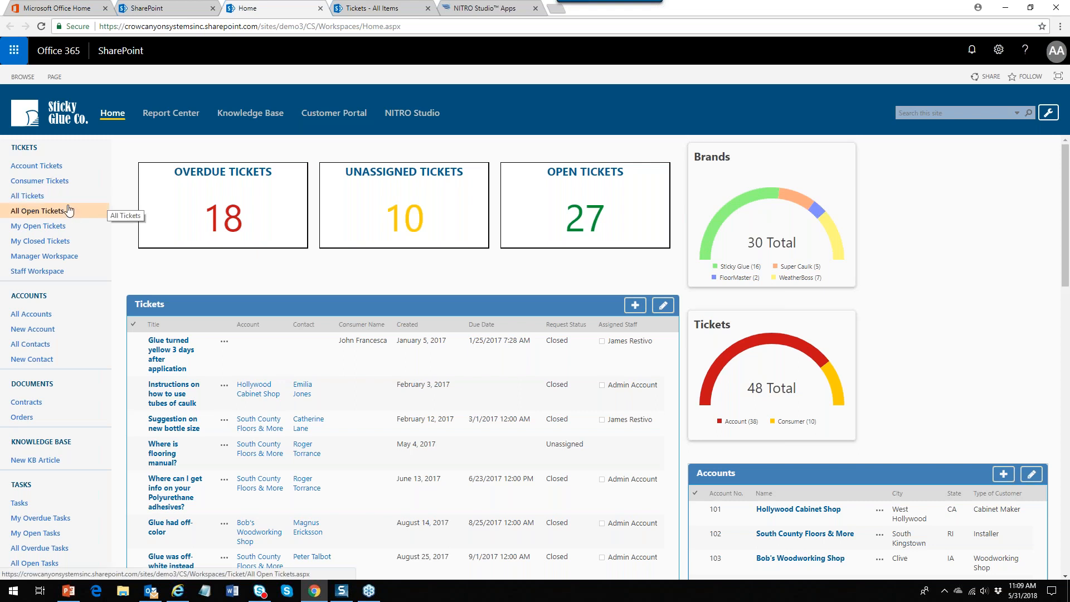
Open the Tickets - All Items list and select tickets 58 and 59
{"action": "left_click", "coordinate": [365, 9]}
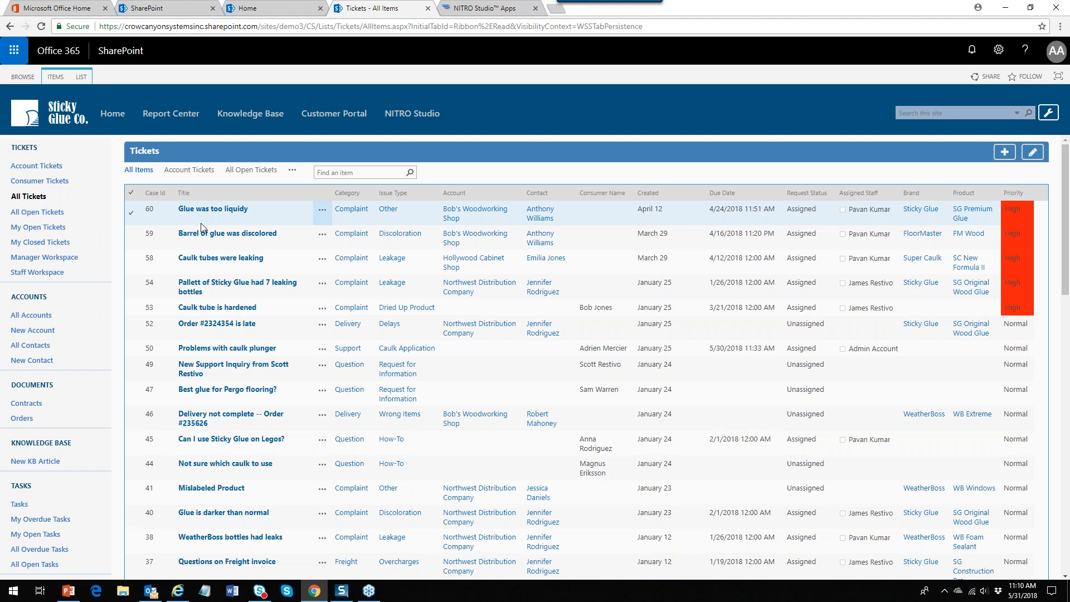
{"action": "left_click", "coordinate": [289, 263]}
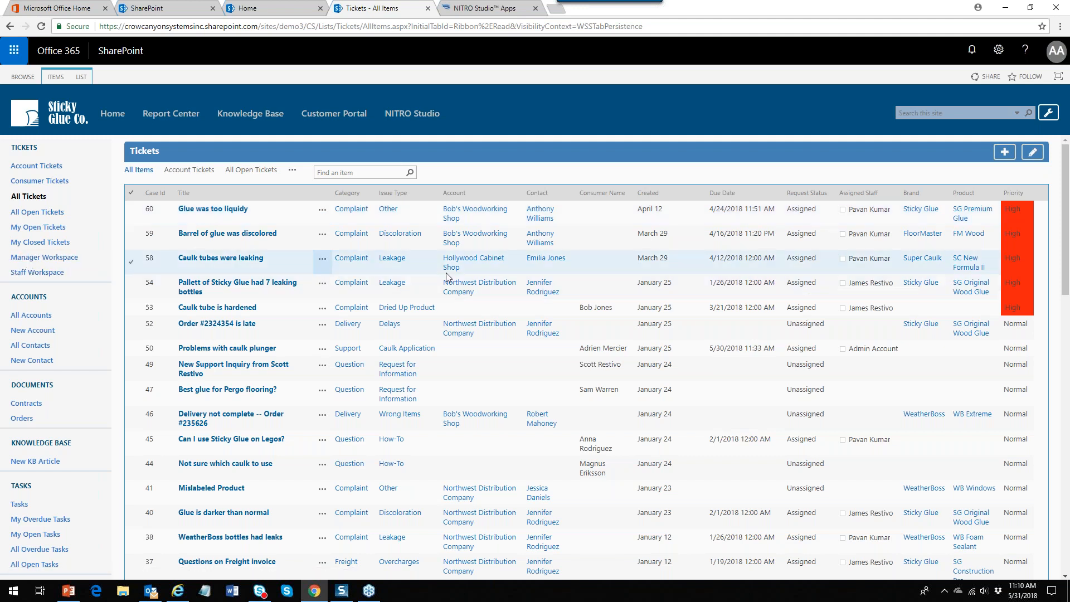
{"action": "left_click", "coordinate": [290, 236]}
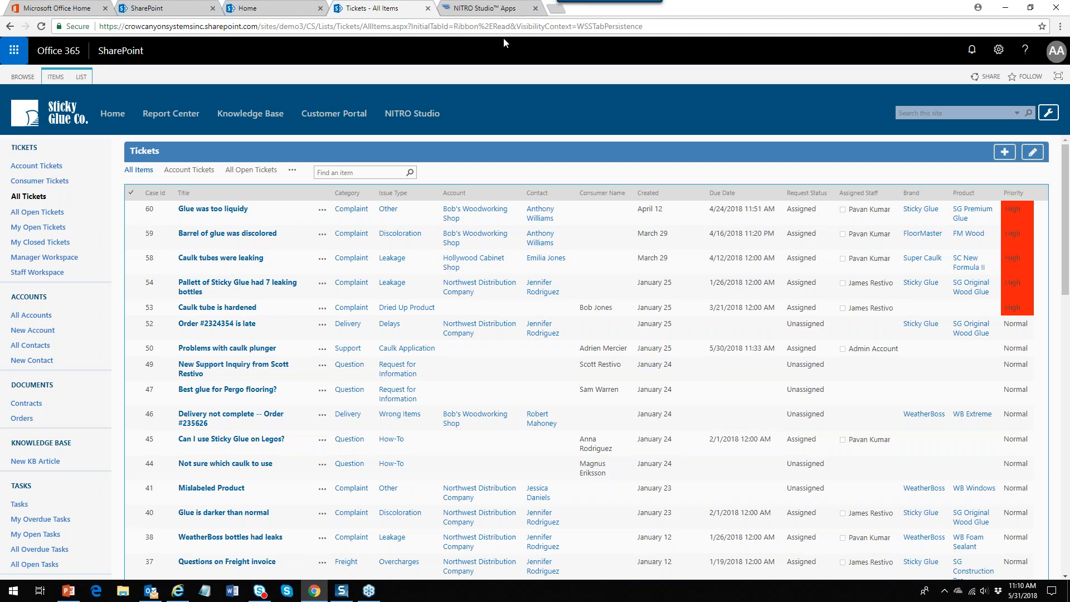
Open NITRO Workflows from the Customer Service apps page and start a new blank workflow
{"action": "left_click", "coordinate": [490, 8]}
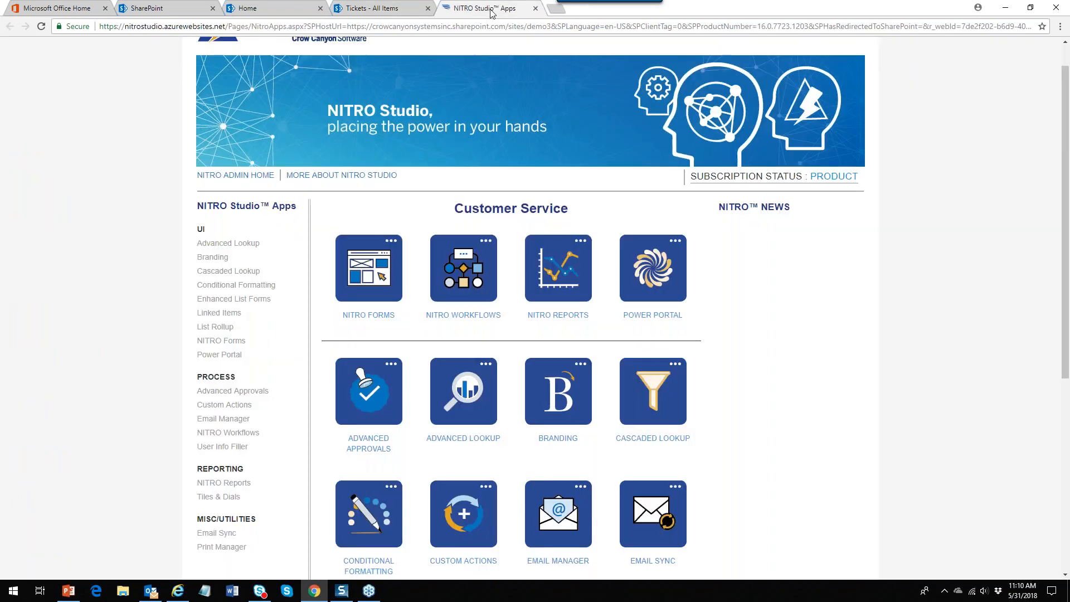
{"action": "left_click", "coordinate": [472, 316]}
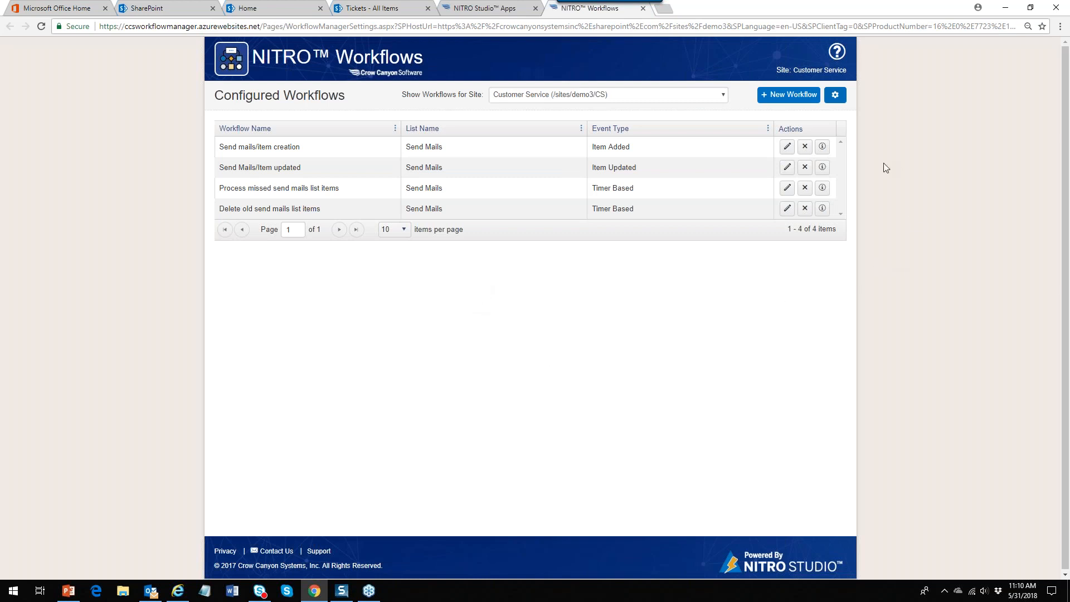
{"action": "left_click", "coordinate": [796, 98]}
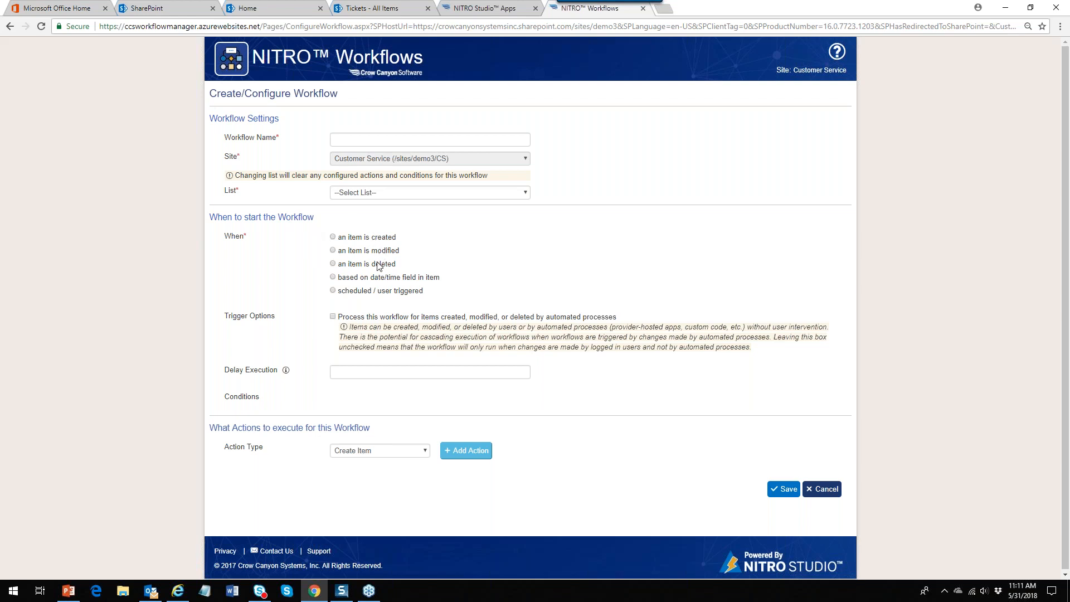
Try the scheduled, date/time and item-deleted triggers, then return to the NITRO Studio apps page
{"action": "left_click", "coordinate": [332, 291]}
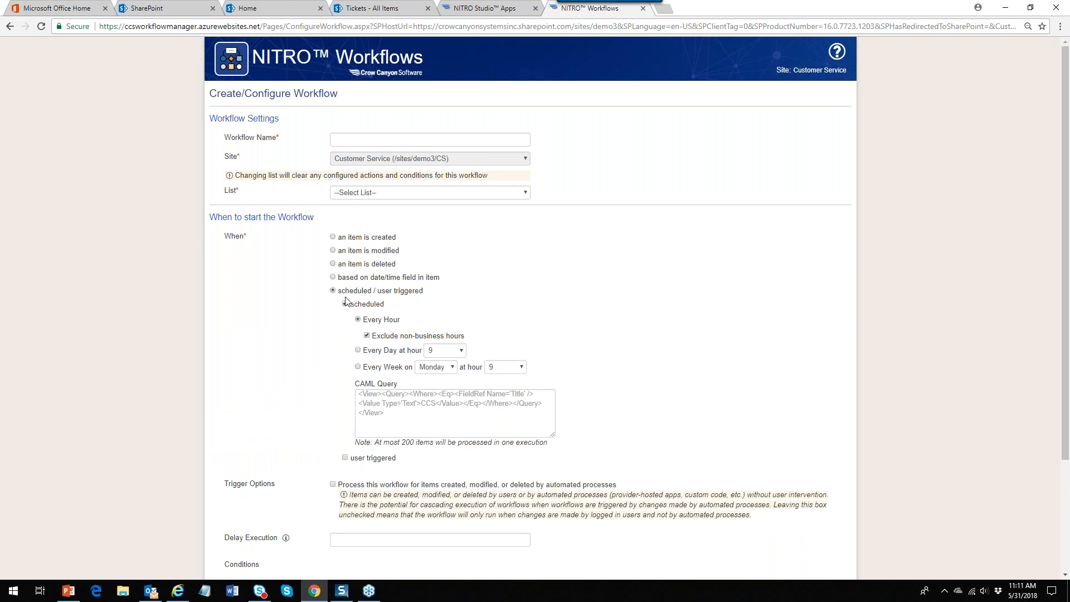
{"action": "left_click", "coordinate": [333, 277]}
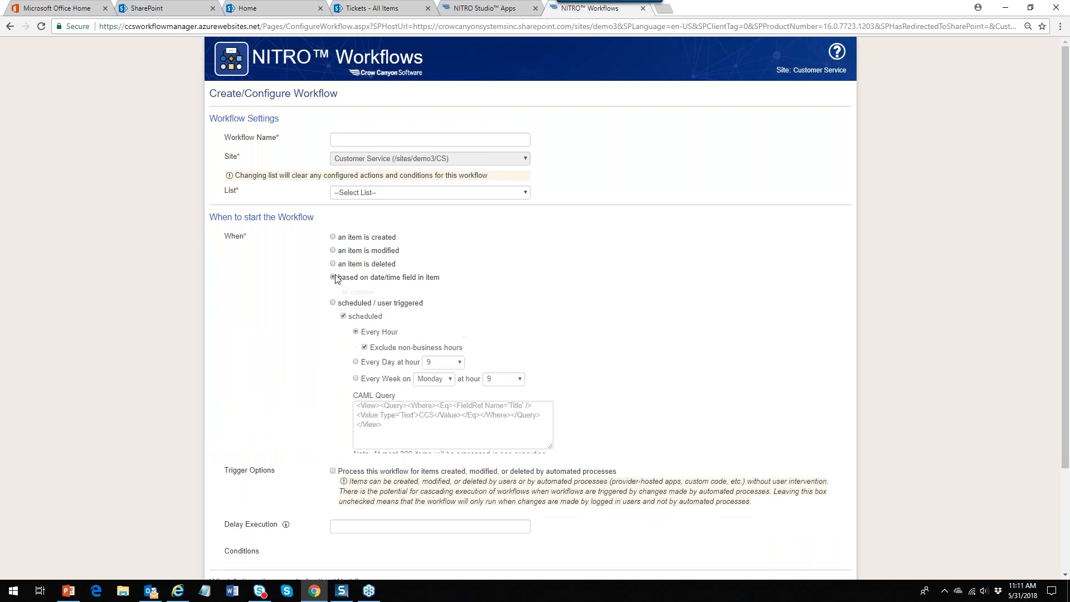
{"action": "left_click", "coordinate": [334, 264]}
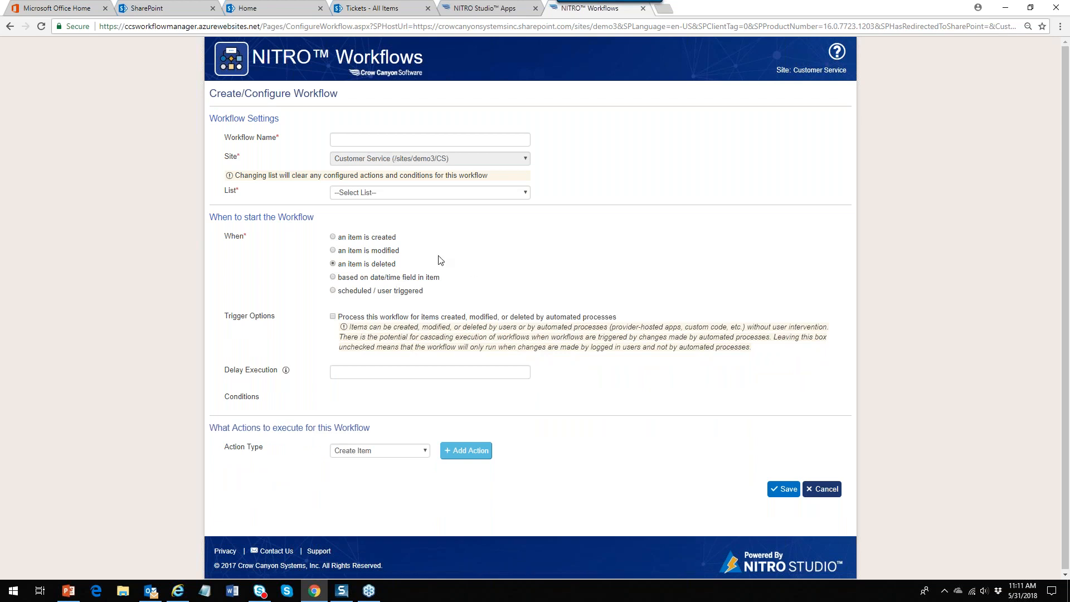
{"action": "left_click", "coordinate": [503, 10]}
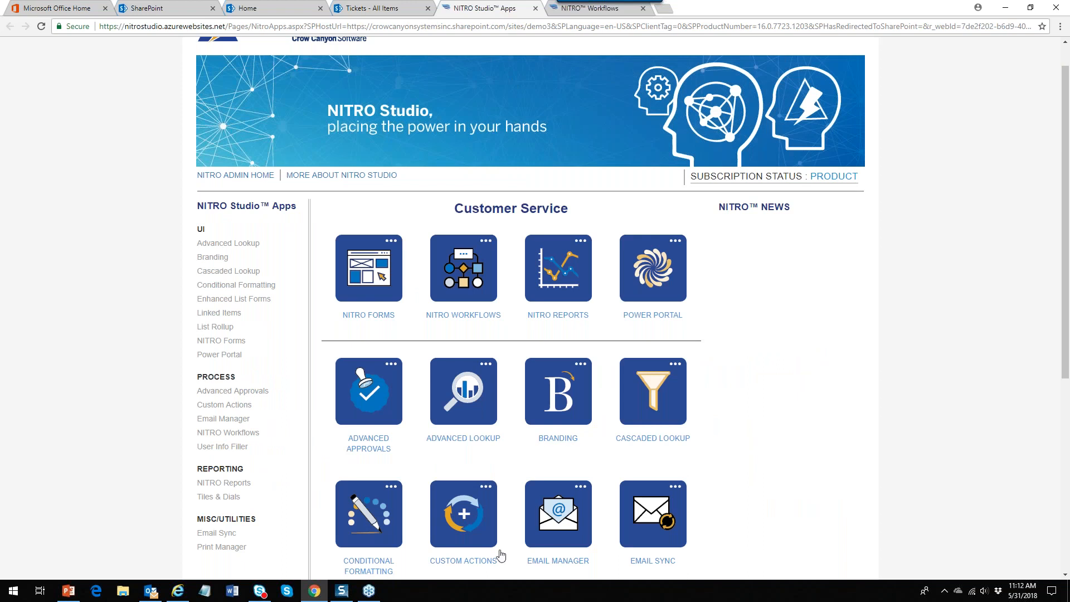
Load the Tickets list's custom actions in NITRO Custom Actions, then return to the Tickets list
{"action": "left_click", "coordinate": [481, 560]}
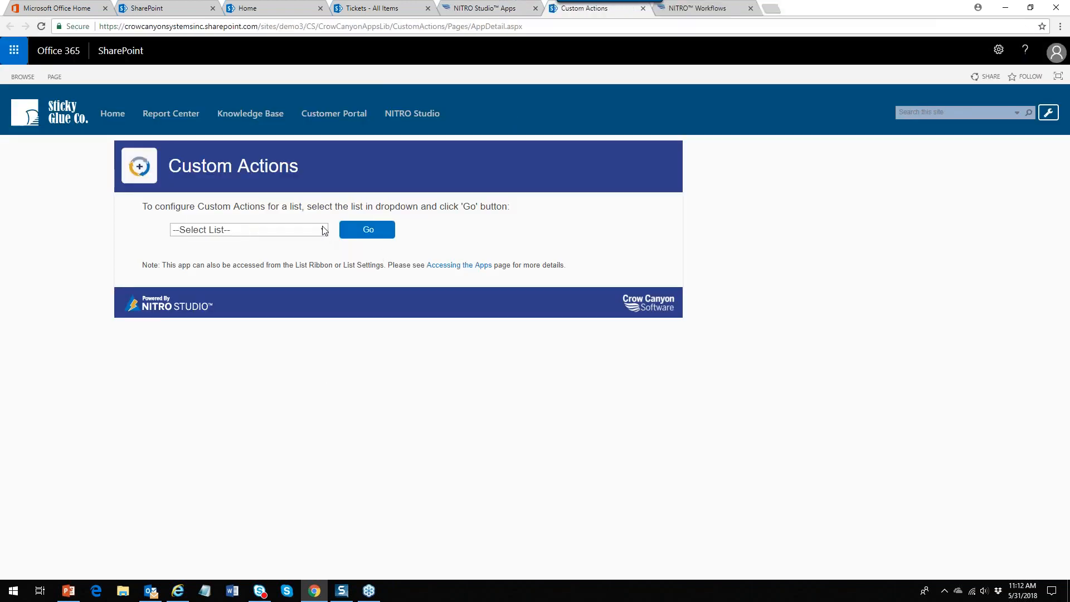
{"action": "left_click", "coordinate": [323, 229]}
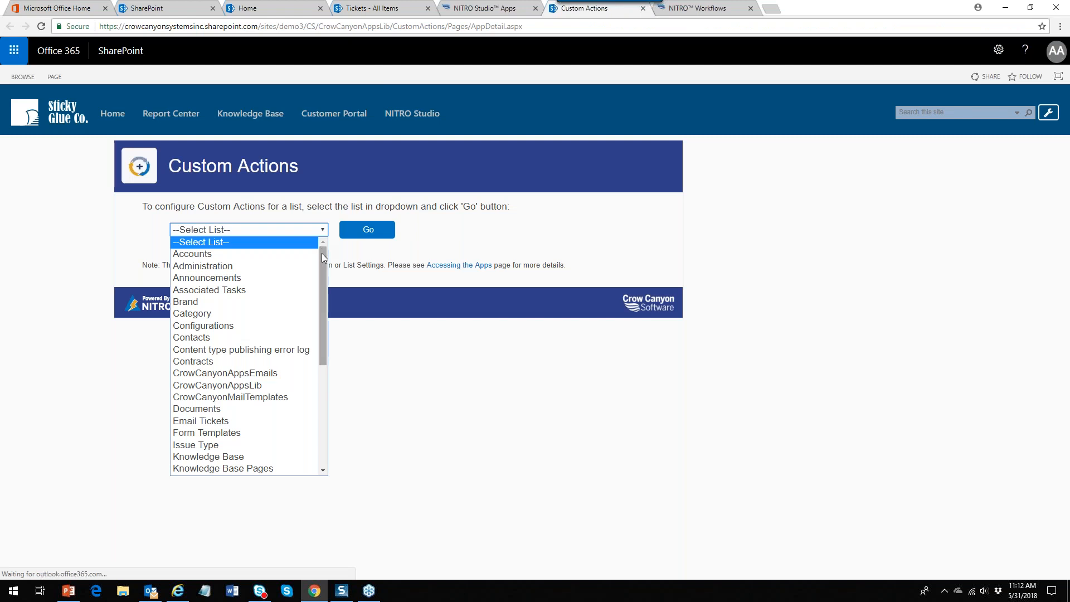
{"action": "left_click_drag", "start_coordinate": [325, 259], "coordinate": [324, 370]}
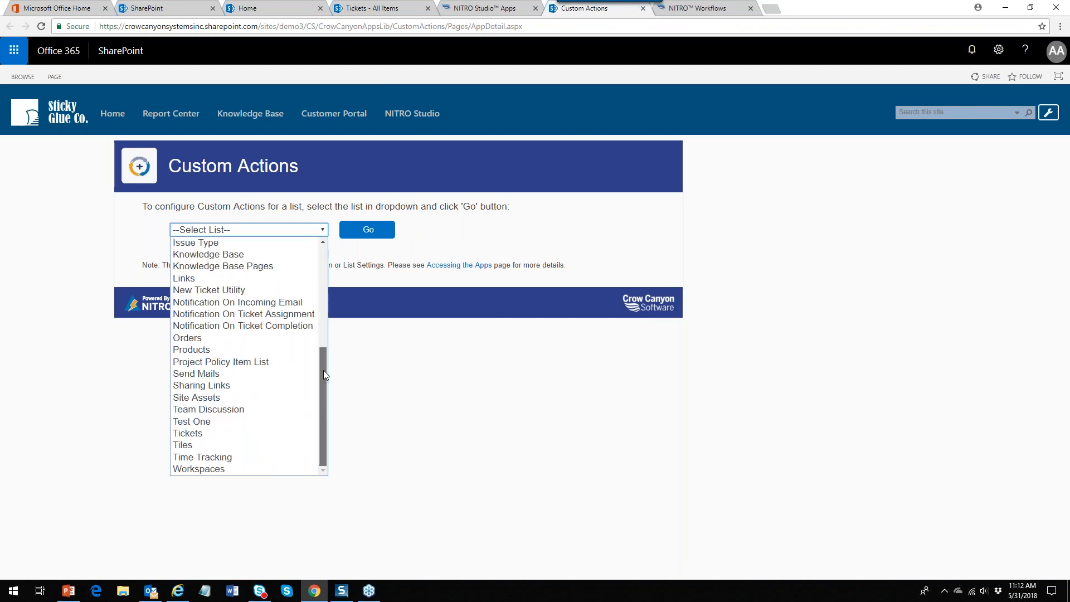
{"action": "left_click", "coordinate": [243, 433]}
{"action": "left_click", "coordinate": [363, 238]}
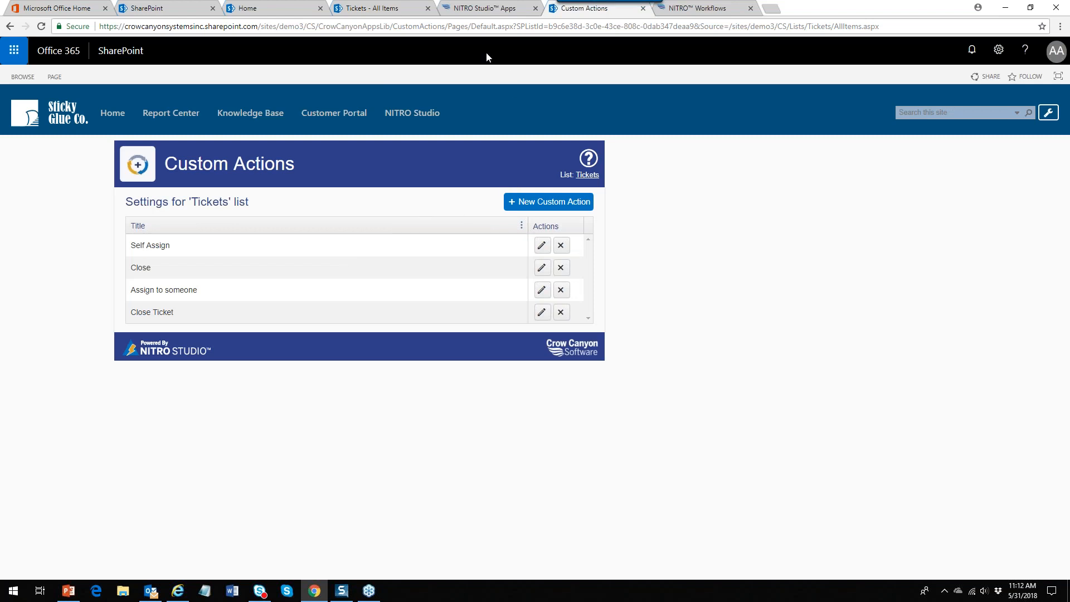
{"action": "left_click", "coordinate": [405, 12]}
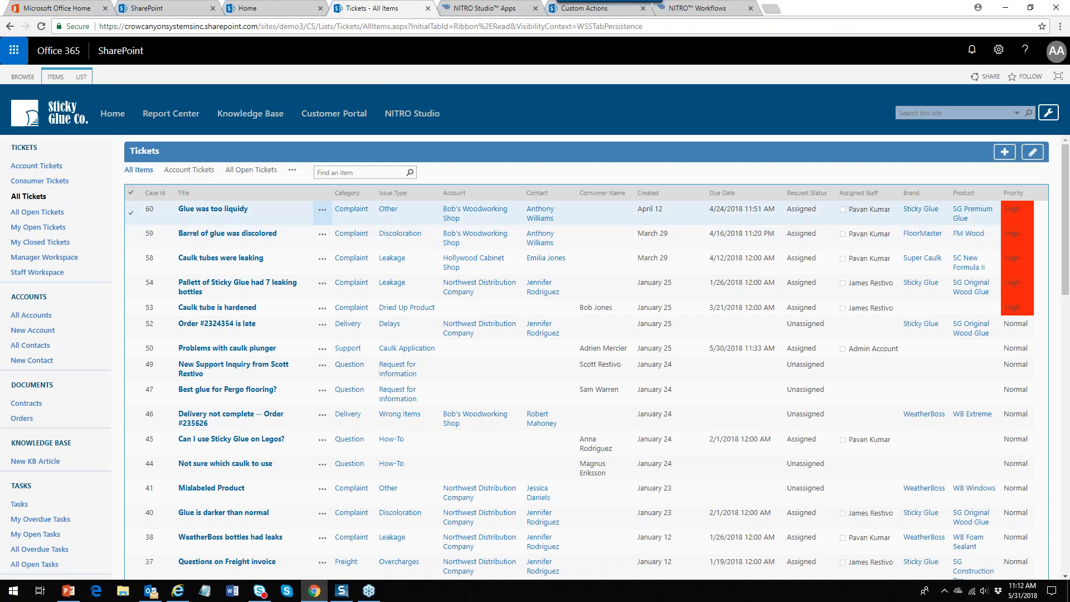
Select ticket 60 and view its ITEMS commands, then go back to the Tickets custom actions
{"action": "left_click", "coordinate": [143, 214]}
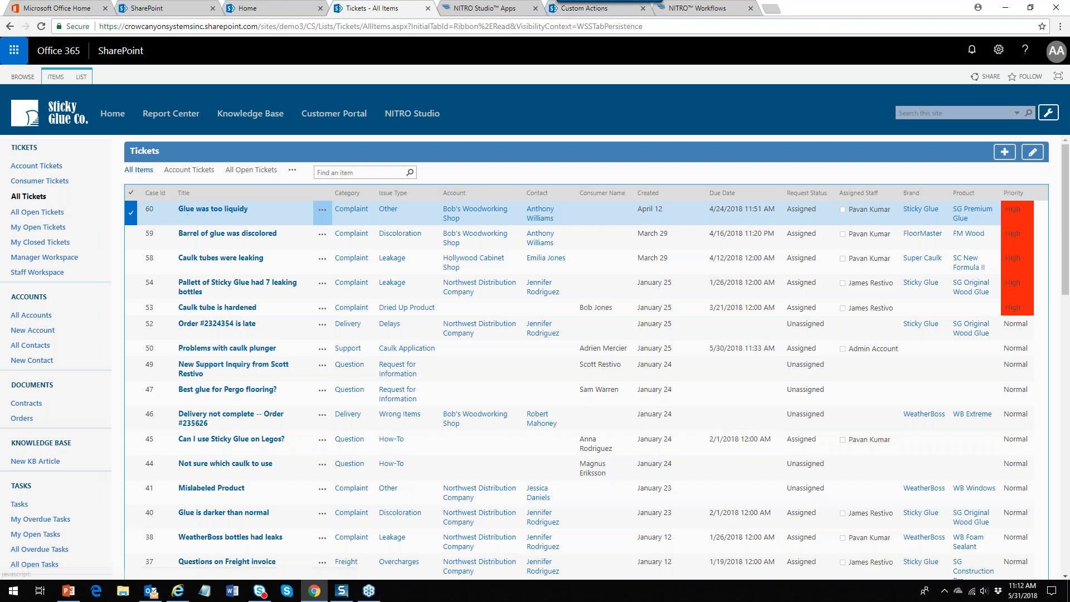
{"action": "left_click", "coordinate": [55, 76]}
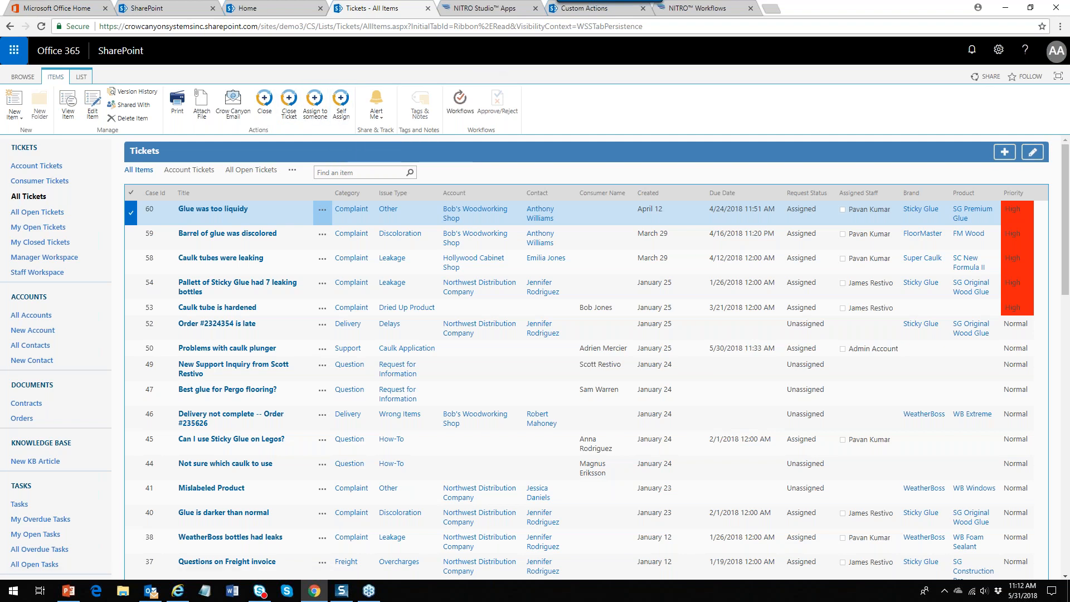
{"action": "left_click", "coordinate": [579, 9]}
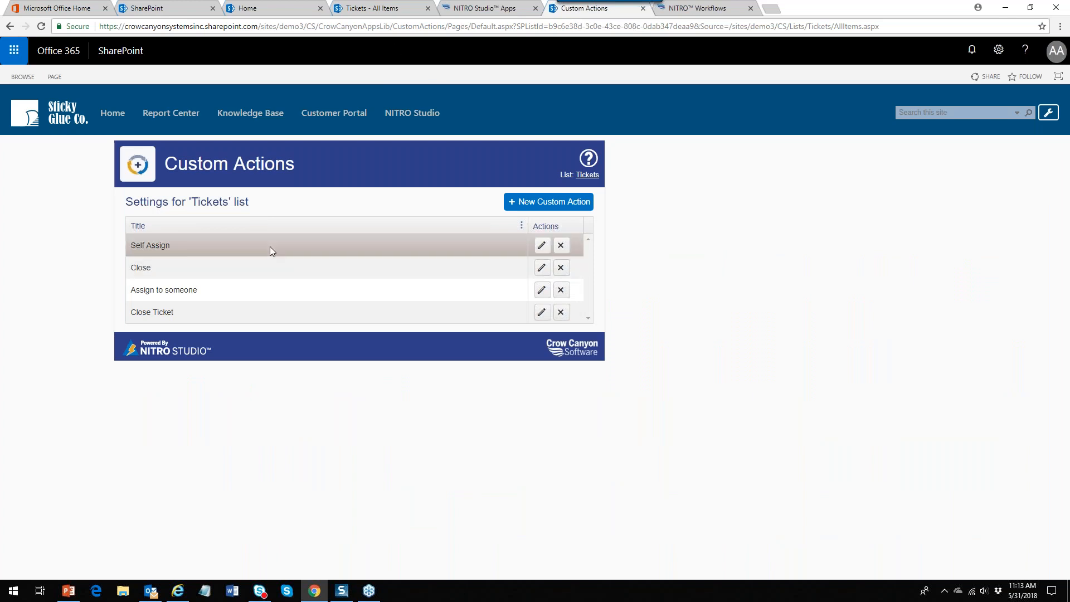
Open ticket 60 'Glue was too liquidy' to verify its High priority, then close the form
{"action": "left_click", "coordinate": [384, 8]}
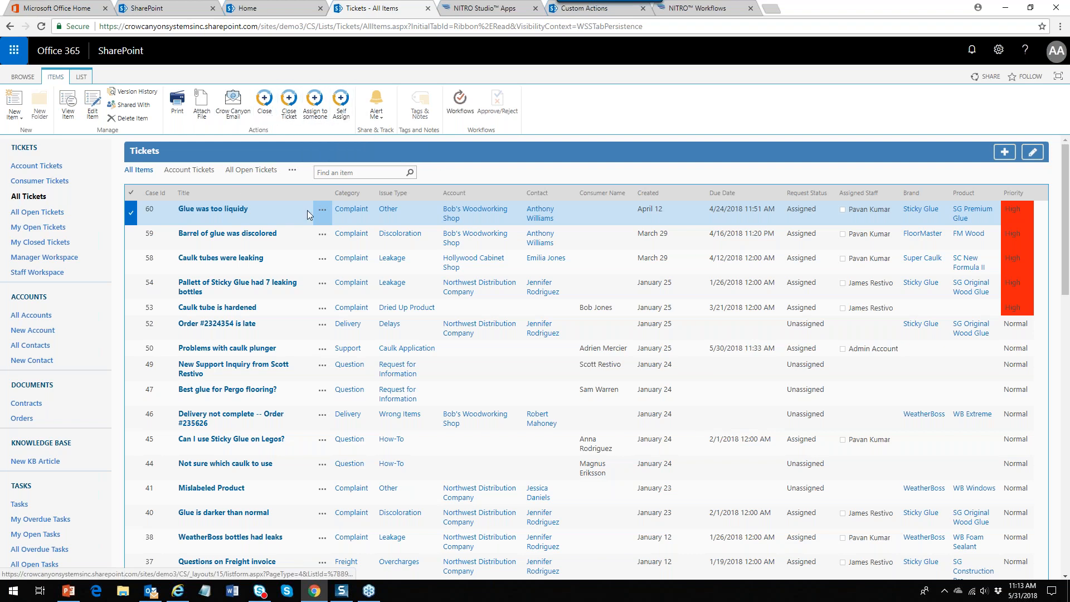
{"action": "left_click", "coordinate": [322, 210]}
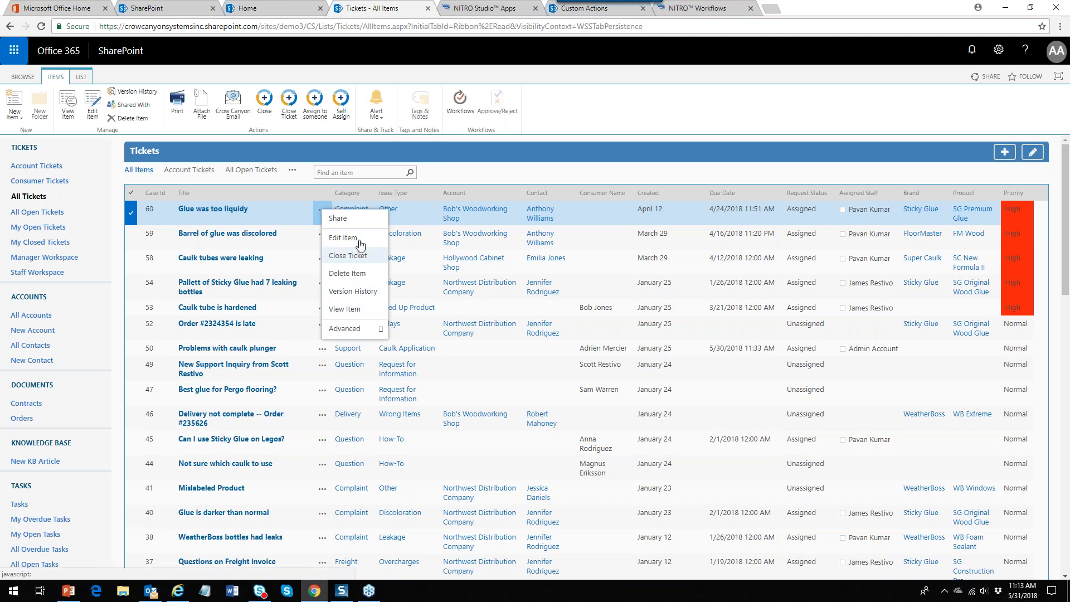
{"action": "left_click", "coordinate": [450, 174]}
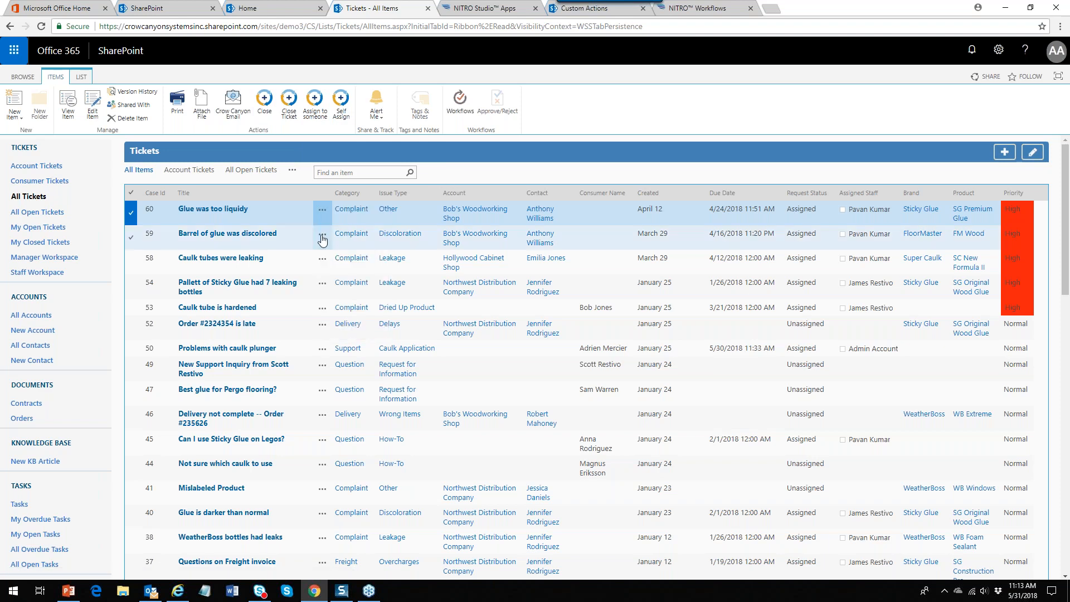
{"action": "left_click", "coordinate": [218, 210]}
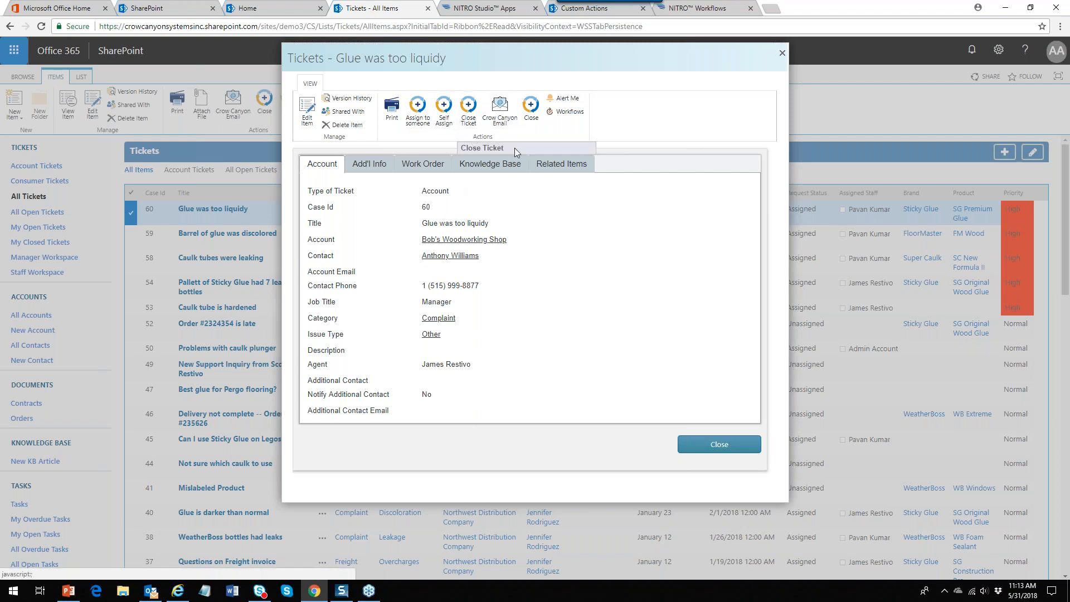
{"action": "left_click", "coordinate": [782, 52]}
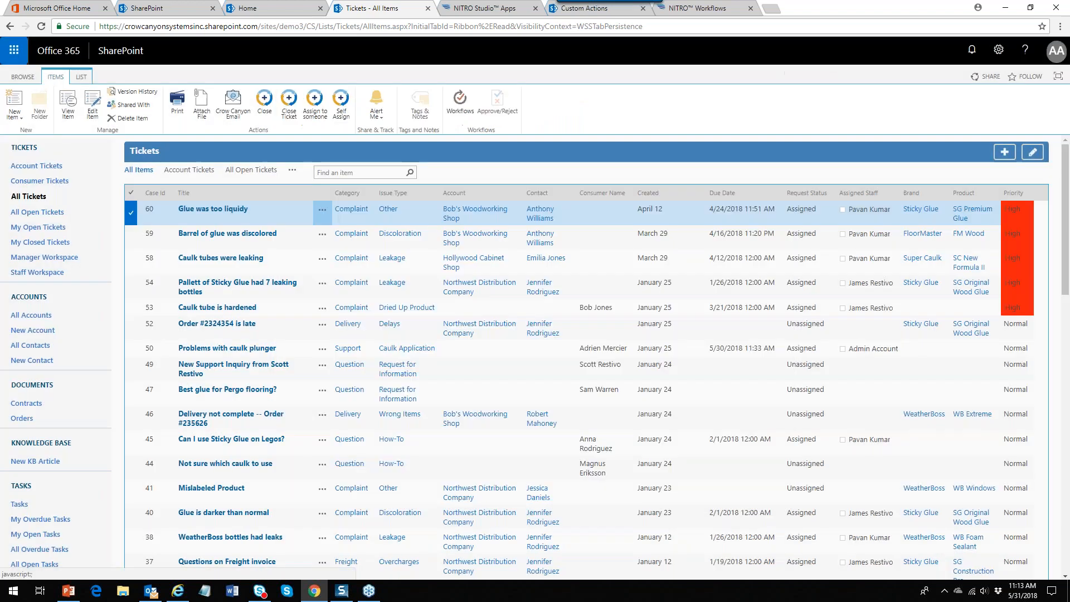
Cancel the open workflow form, check the Tickets list, then start a fresh blank workflow
{"action": "left_click", "coordinate": [722, 10]}
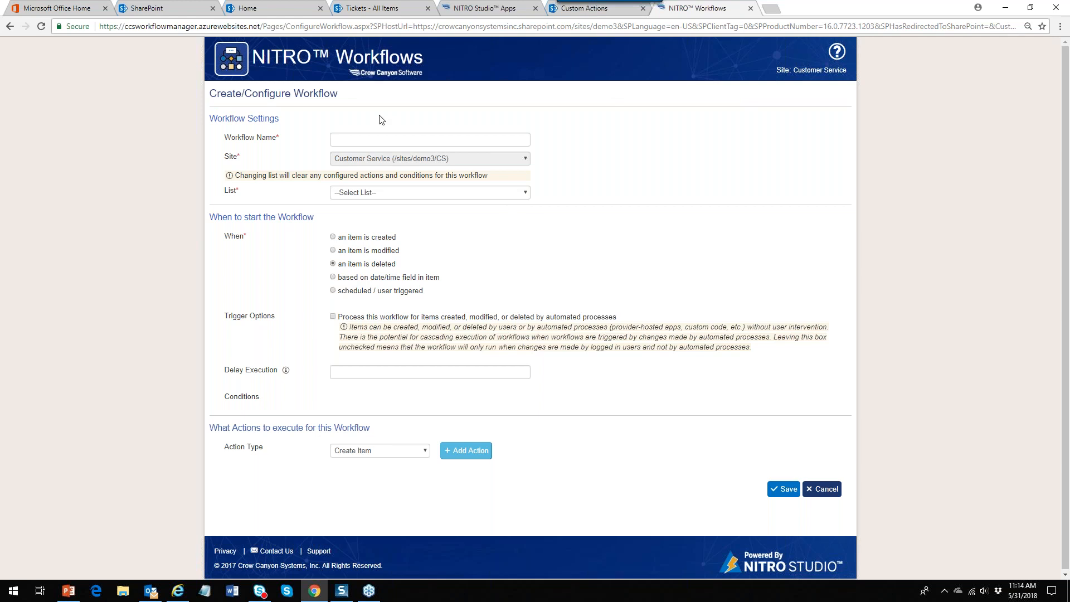
{"action": "left_click", "coordinate": [838, 491]}
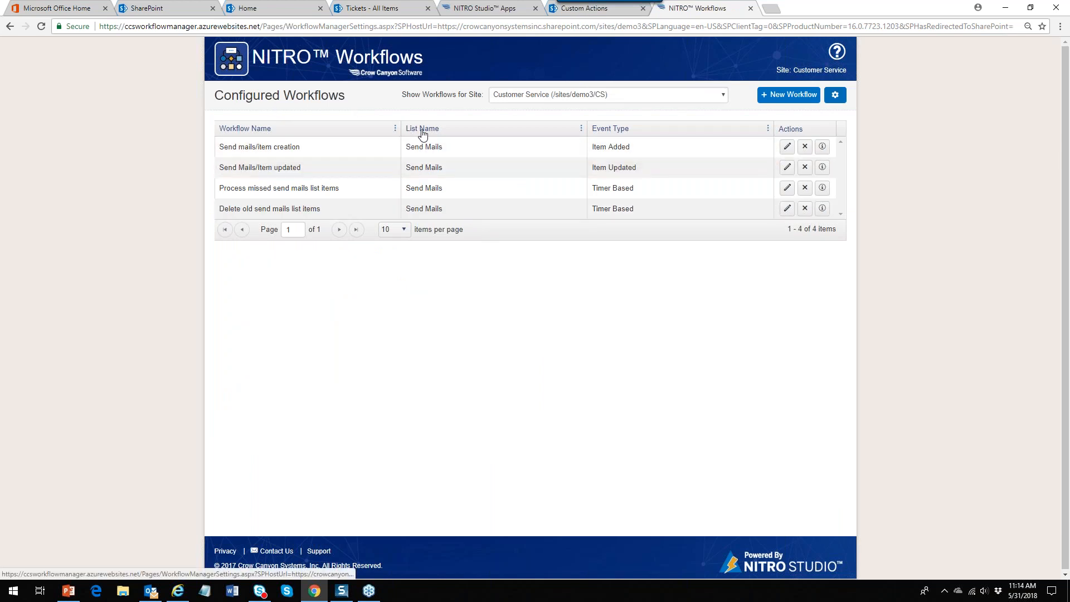
{"action": "left_click", "coordinate": [384, 9]}
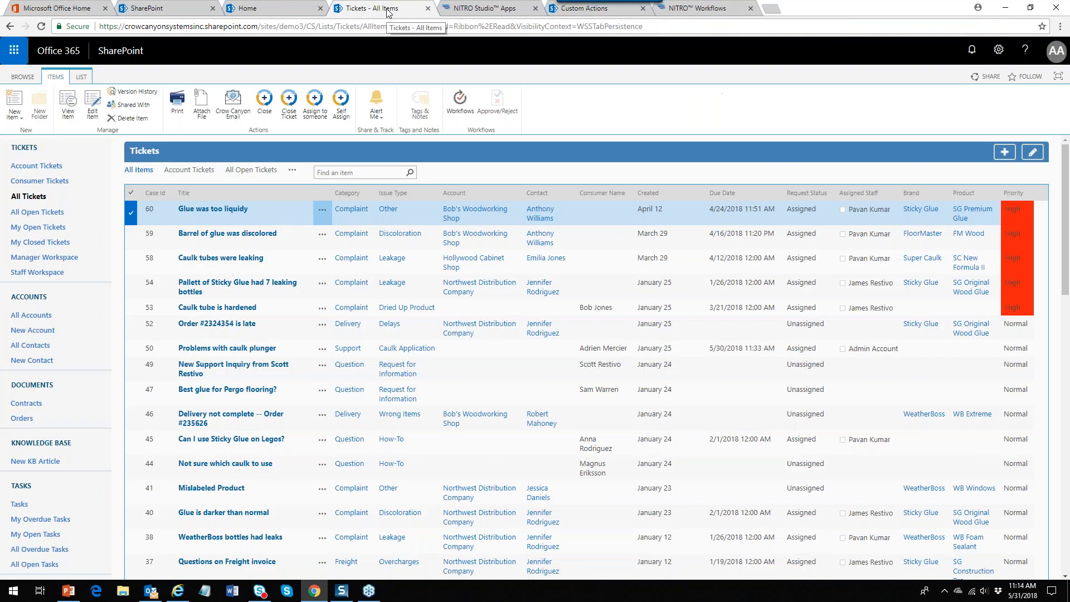
{"action": "left_click", "coordinate": [25, 76]}
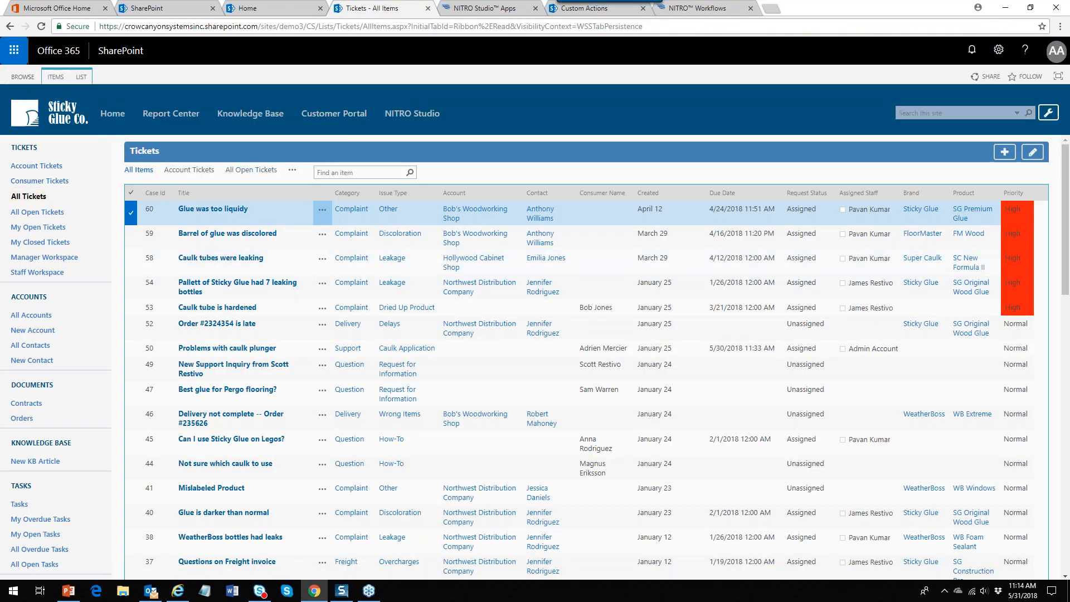
{"action": "left_click", "coordinate": [674, 10]}
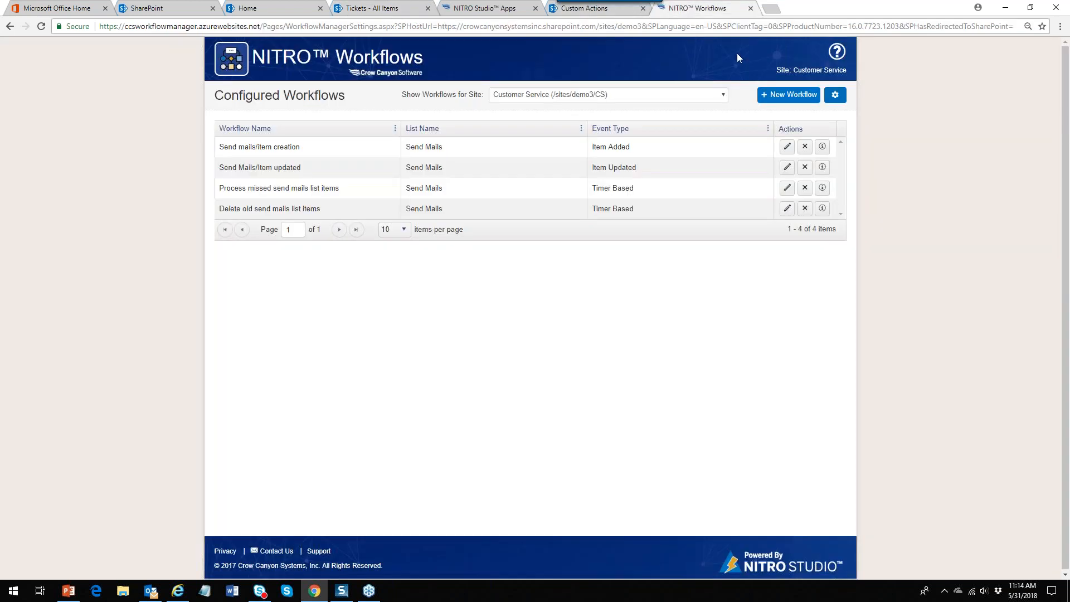
{"action": "left_click", "coordinate": [795, 97]}
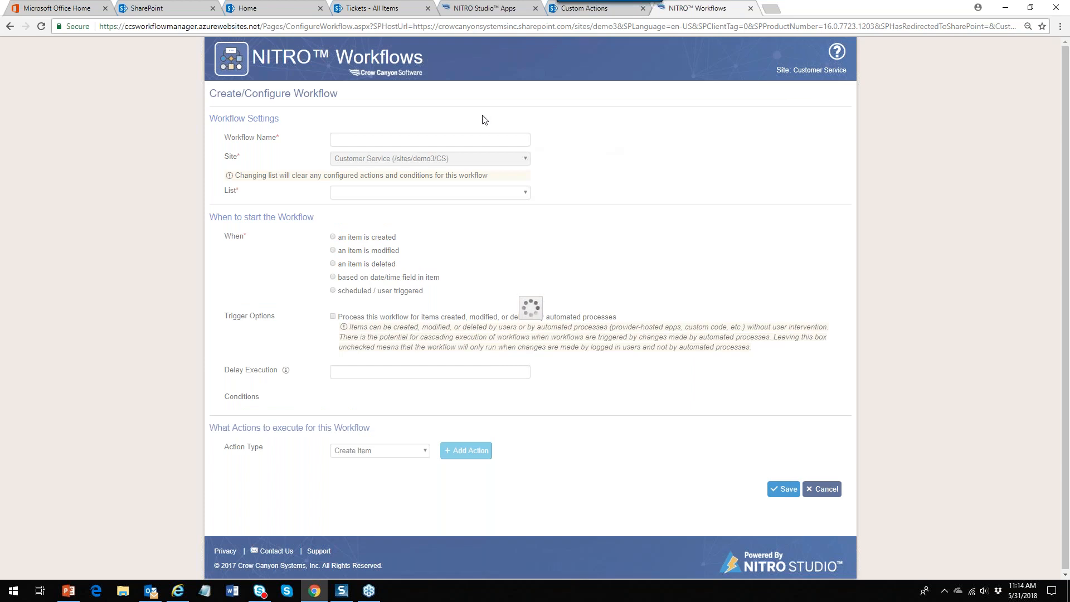
Name the workflow 'Item Creation Workflow' on the Tickets list, triggered when an item is created
{"action": "left_click", "coordinate": [353, 139]}
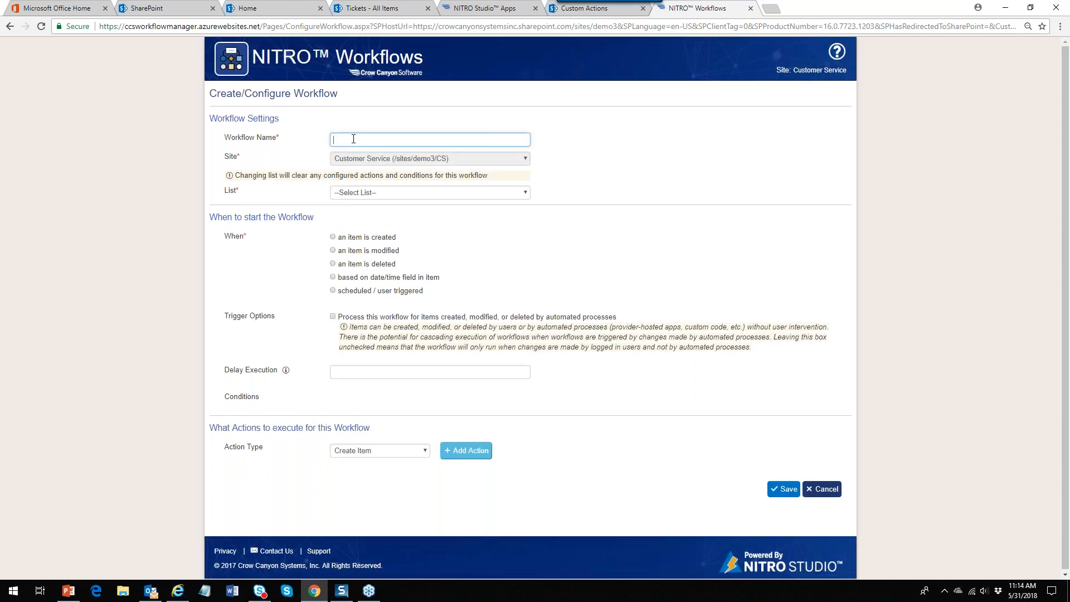
{"action": "type", "text": "Item Creation Workflow"}
{"action": "left_click", "coordinate": [526, 193]}
{"action": "left_click_drag", "start_coordinate": [523, 221], "coordinate": [524, 322]}
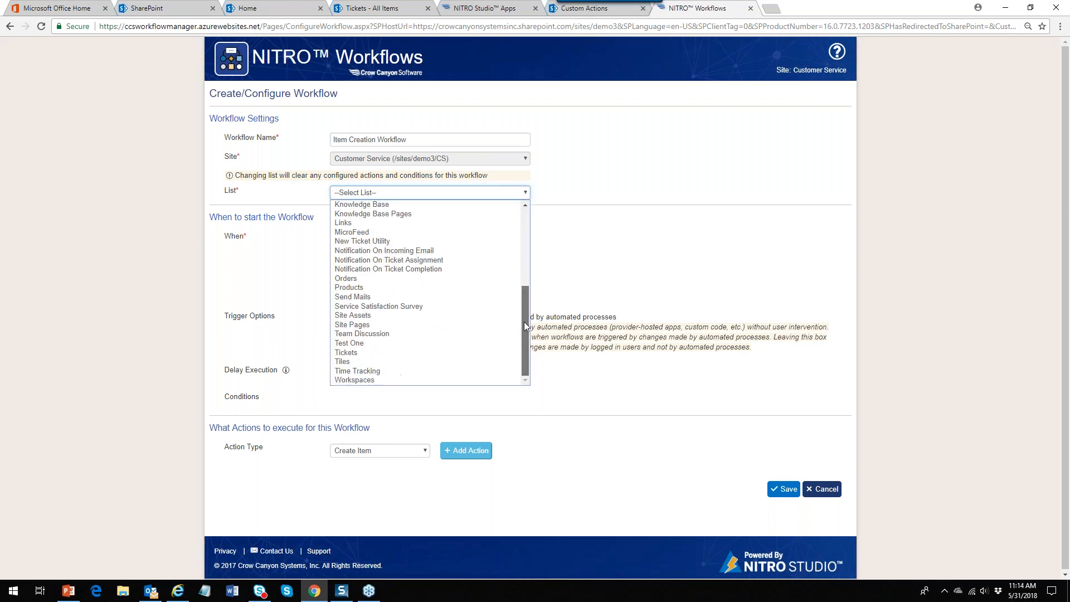
{"action": "left_click", "coordinate": [450, 359]}
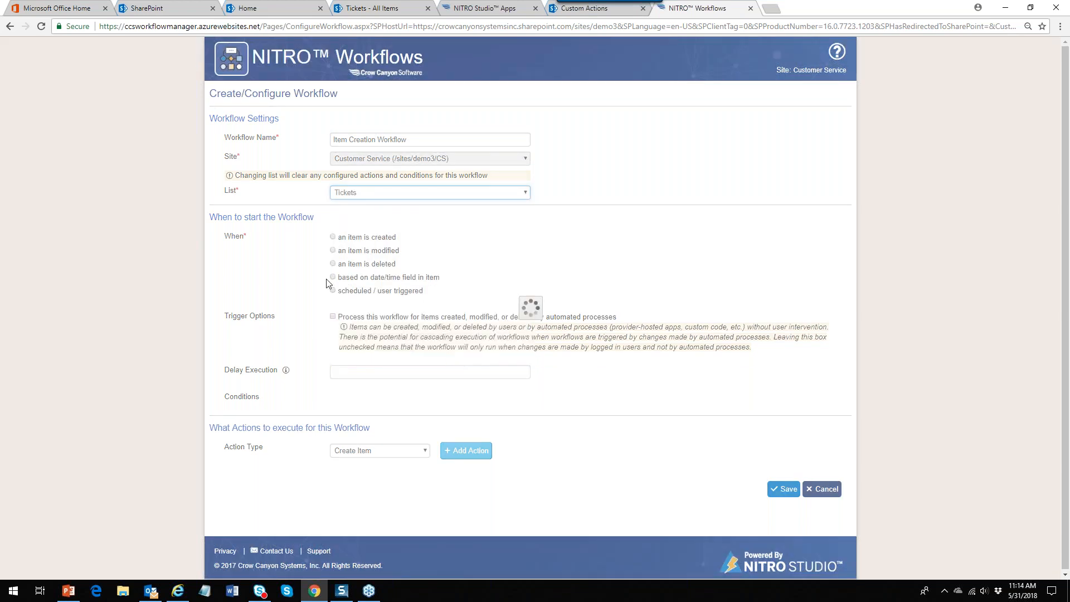
{"action": "left_click", "coordinate": [332, 238]}
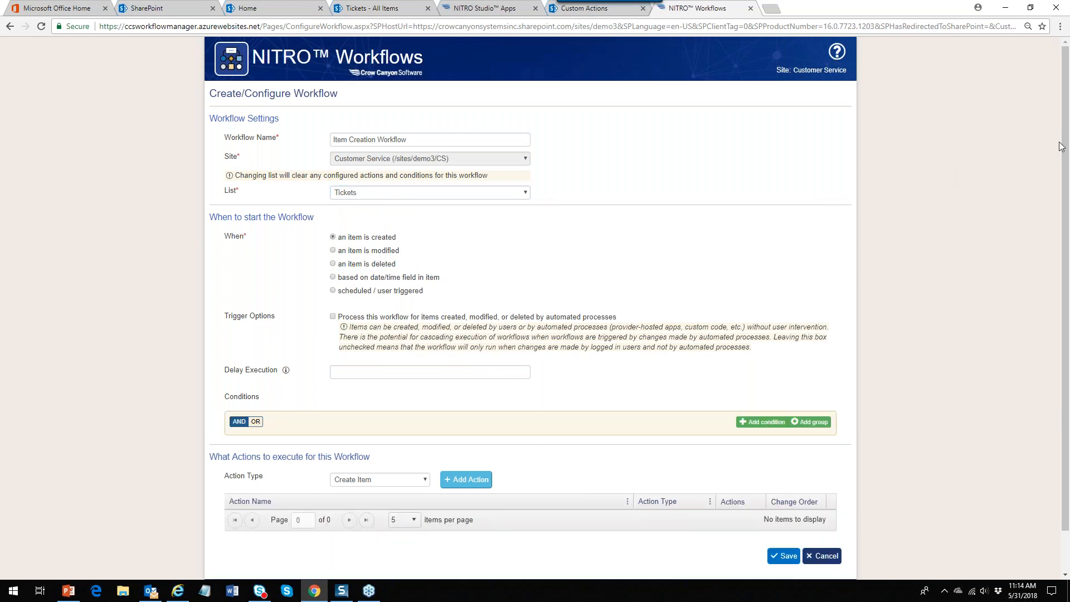
{"action": "scroll", "coordinate": [1063, 146], "scroll_direction": "down", "scroll_amount": 1}
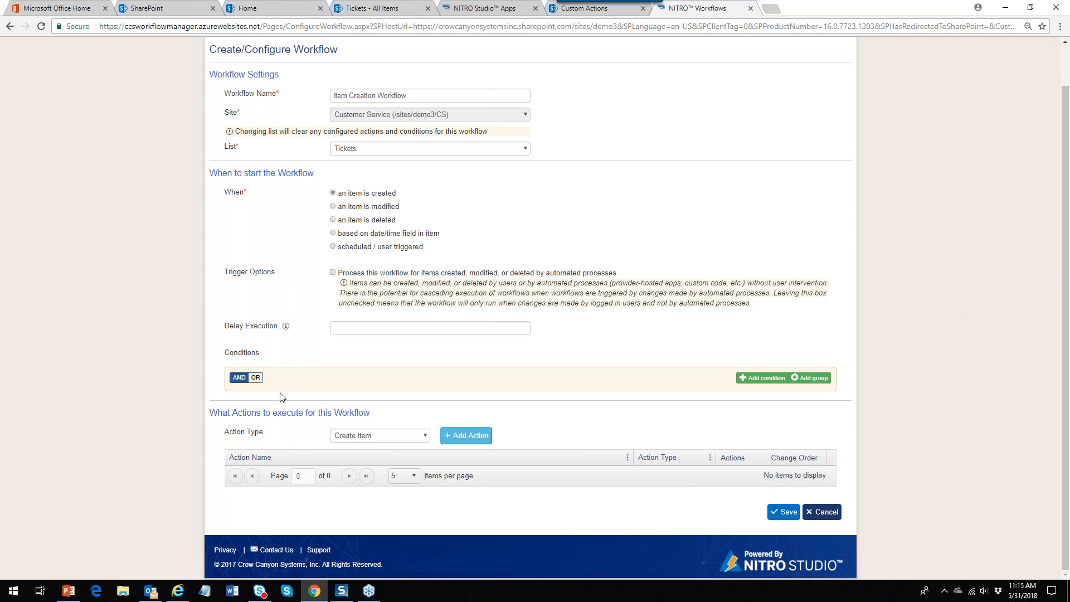
Add a Send Mail action to the workflow
{"action": "left_click", "coordinate": [422, 438]}
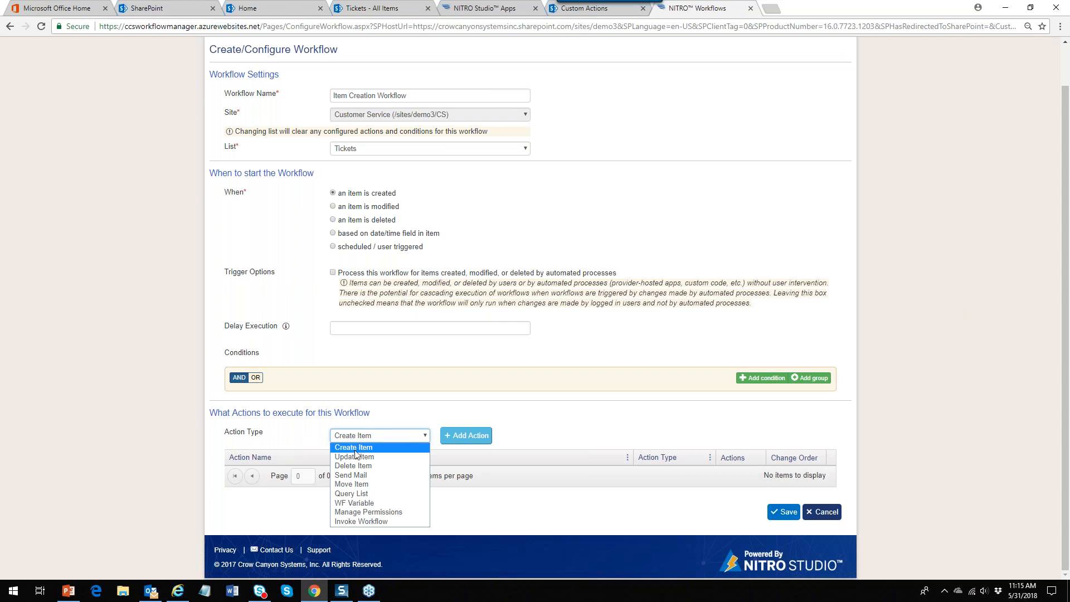
{"action": "left_click", "coordinate": [361, 477]}
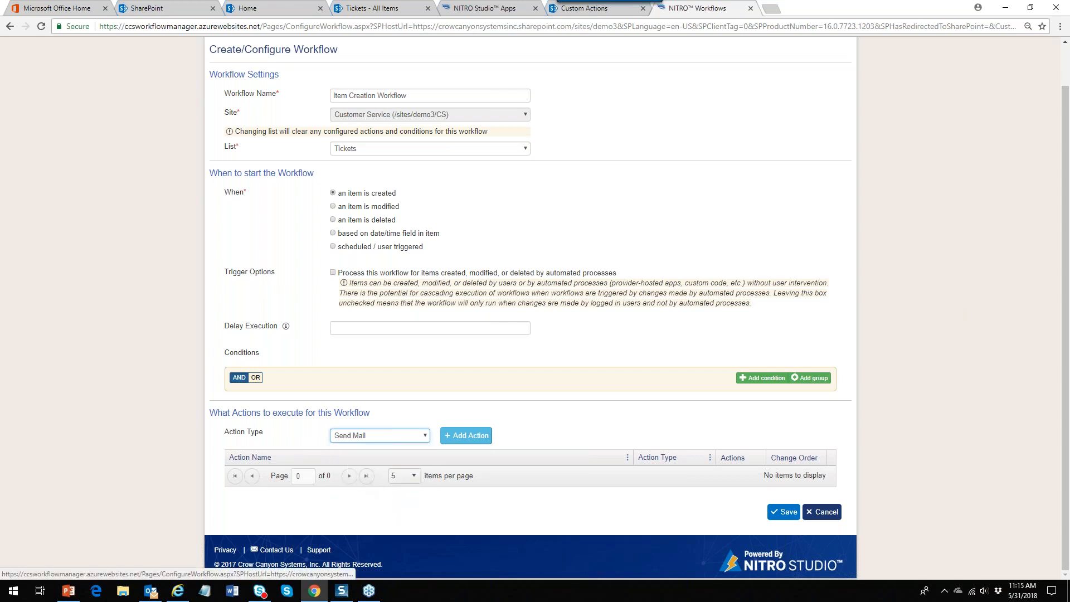
{"action": "left_click", "coordinate": [466, 436]}
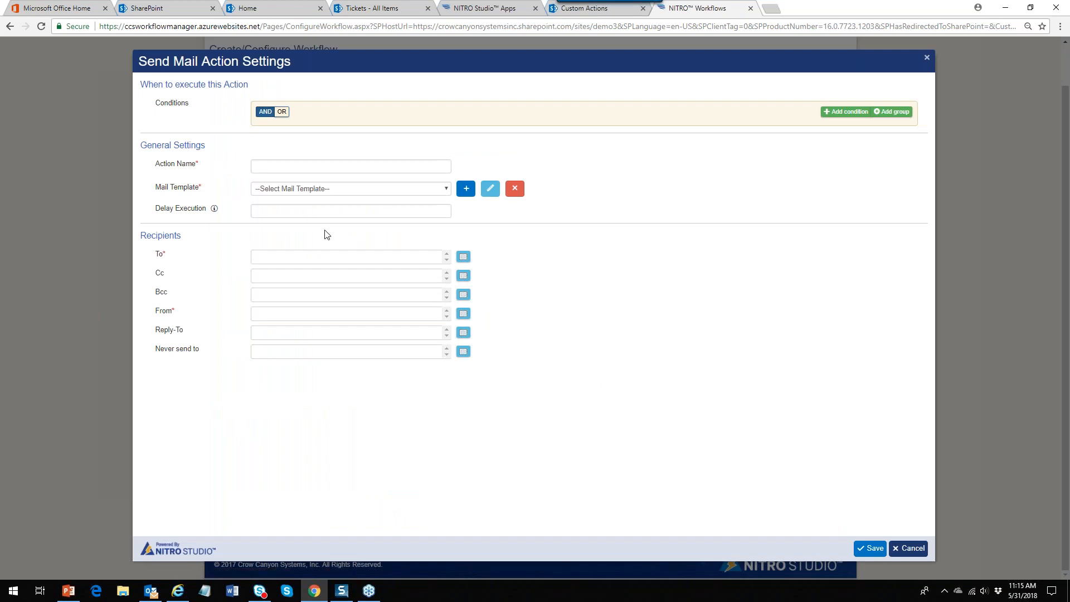
Enter 'Notify Account Rep' as the action name and select the Account Rep Email Template
{"action": "left_click", "coordinate": [319, 165]}
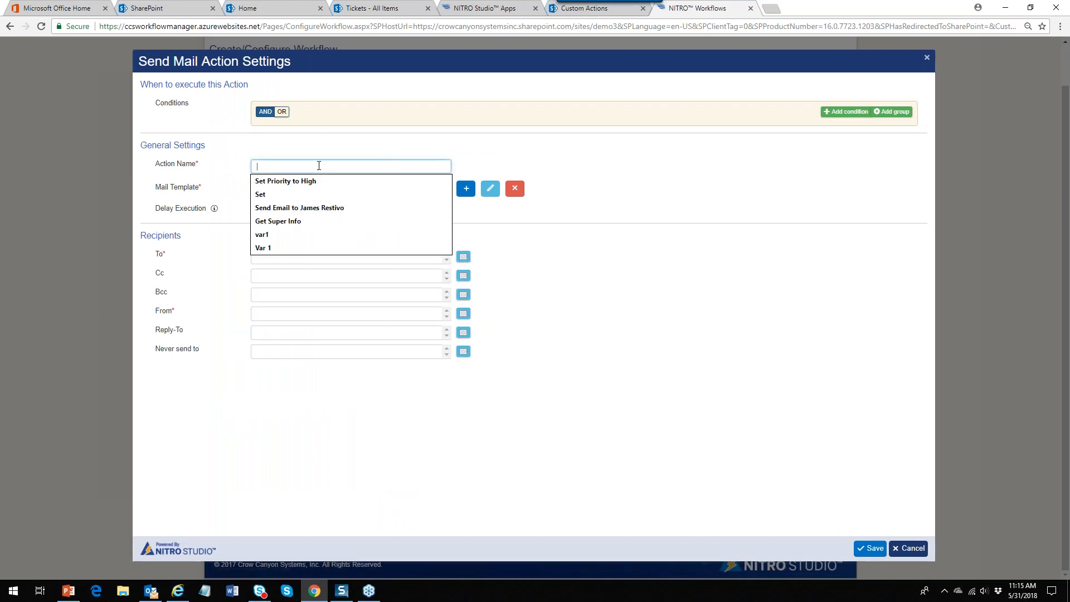
{"action": "type", "text": "Notify R"}
{"action": "type", "text": "ccount Rep"}
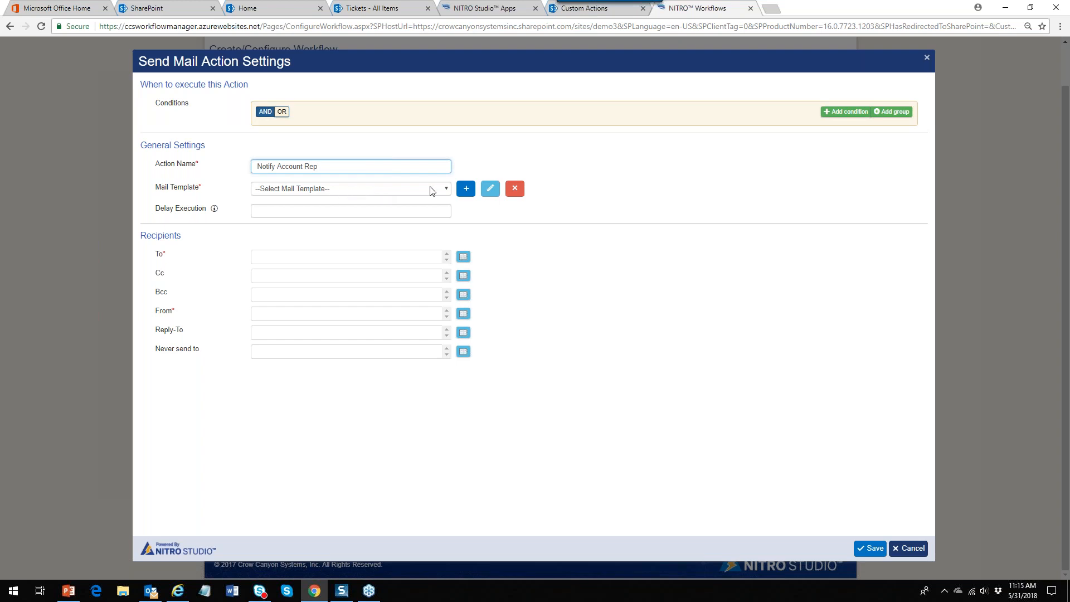
{"action": "left_click", "coordinate": [446, 191]}
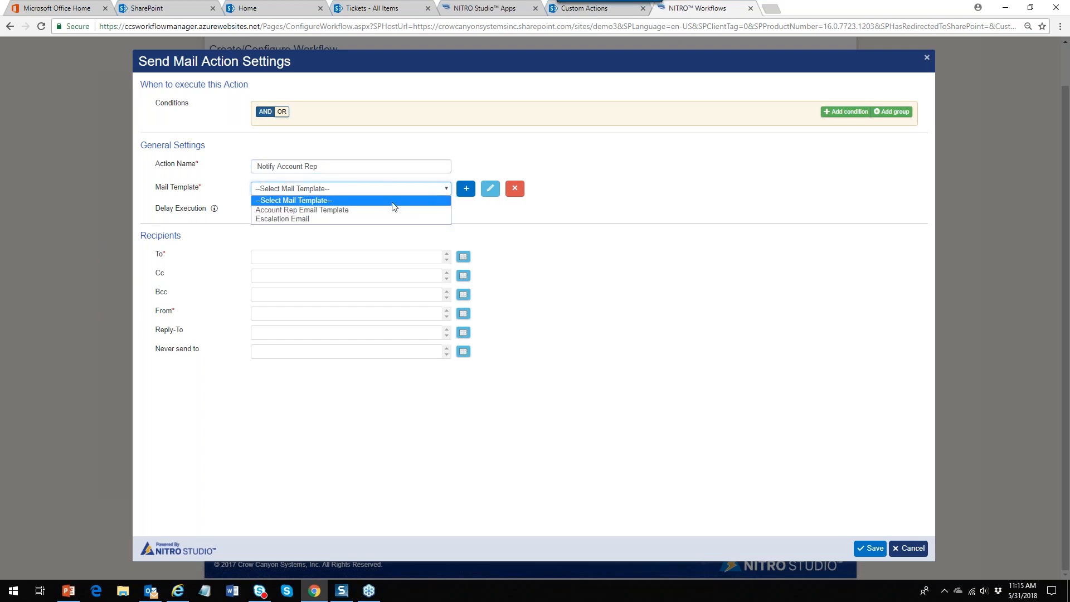
{"action": "left_click", "coordinate": [364, 212]}
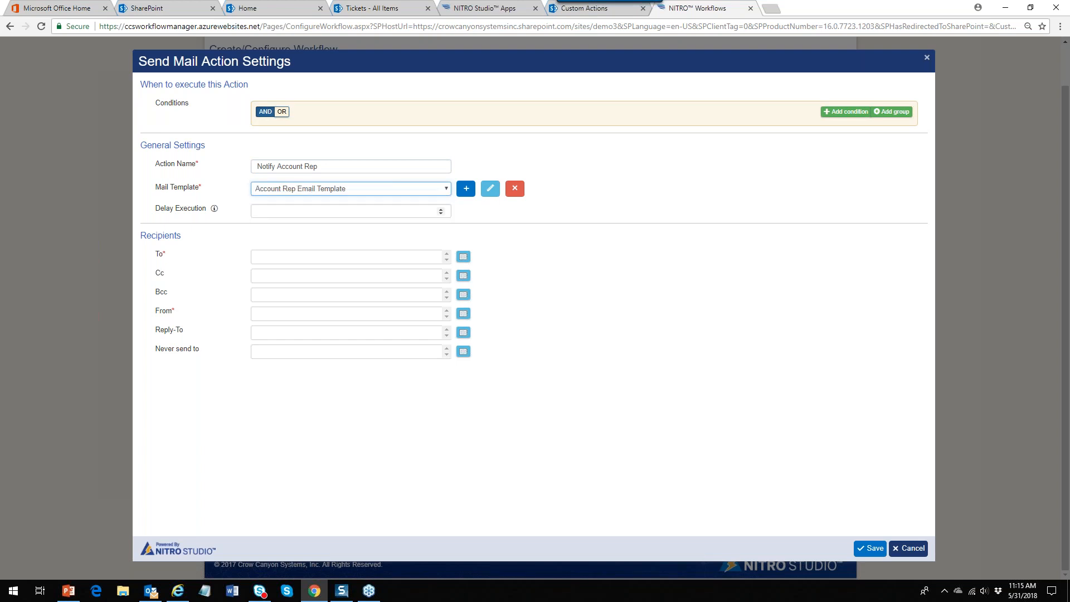
Make the TITLE:, CASE ID: and PRIORITY: labels bold in the Account Rep Email Template body
{"action": "left_click", "coordinate": [490, 191]}
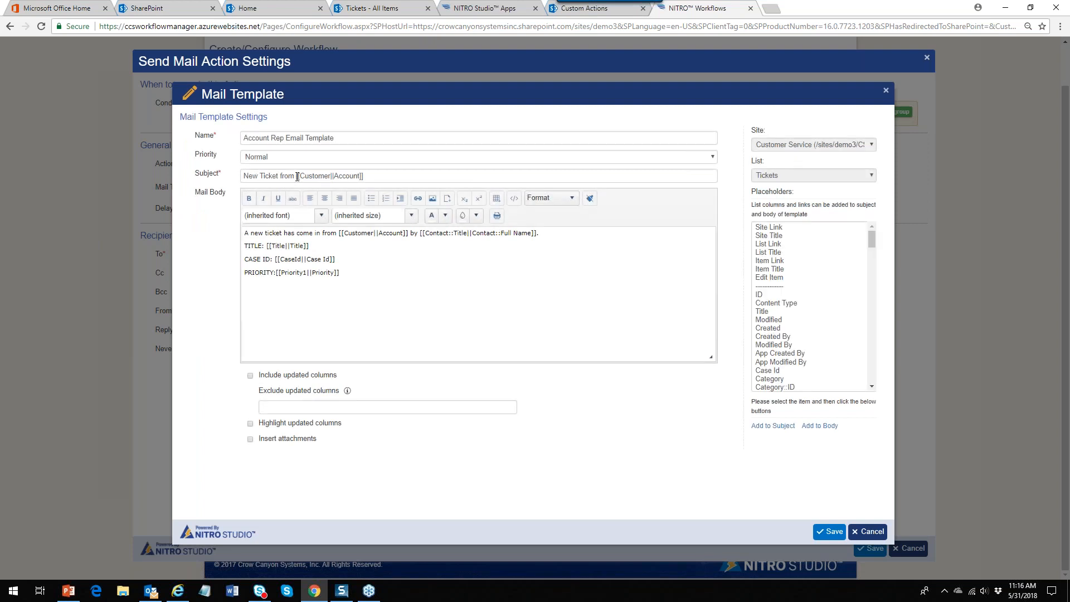
{"action": "left_click_drag", "start_coordinate": [296, 175], "coordinate": [384, 174]}
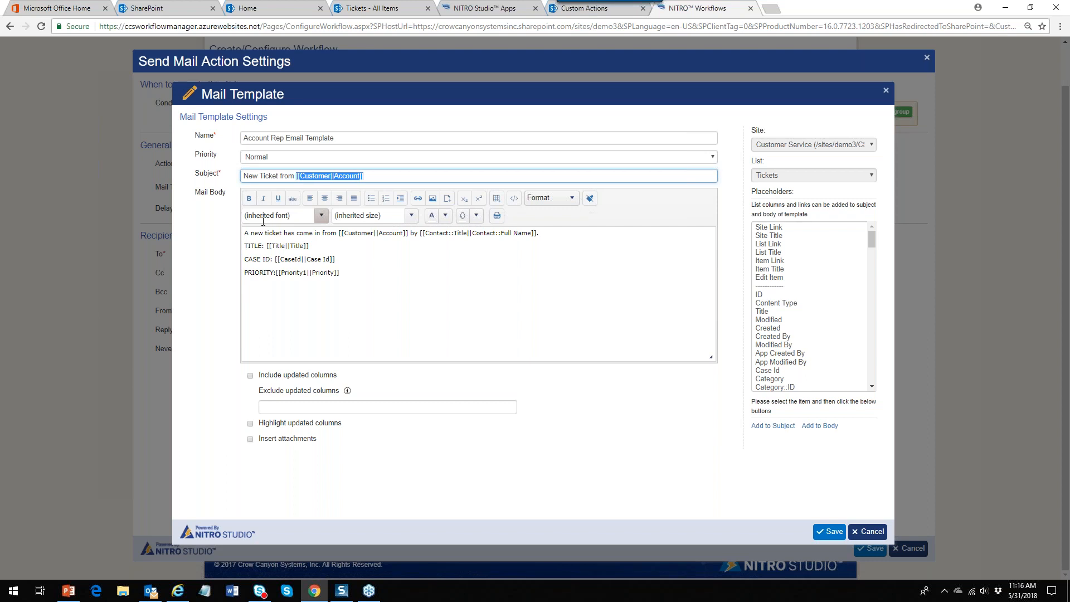
{"action": "left_click_drag", "start_coordinate": [266, 245], "coordinate": [244, 259]}
{"action": "left_click", "coordinate": [249, 197]}
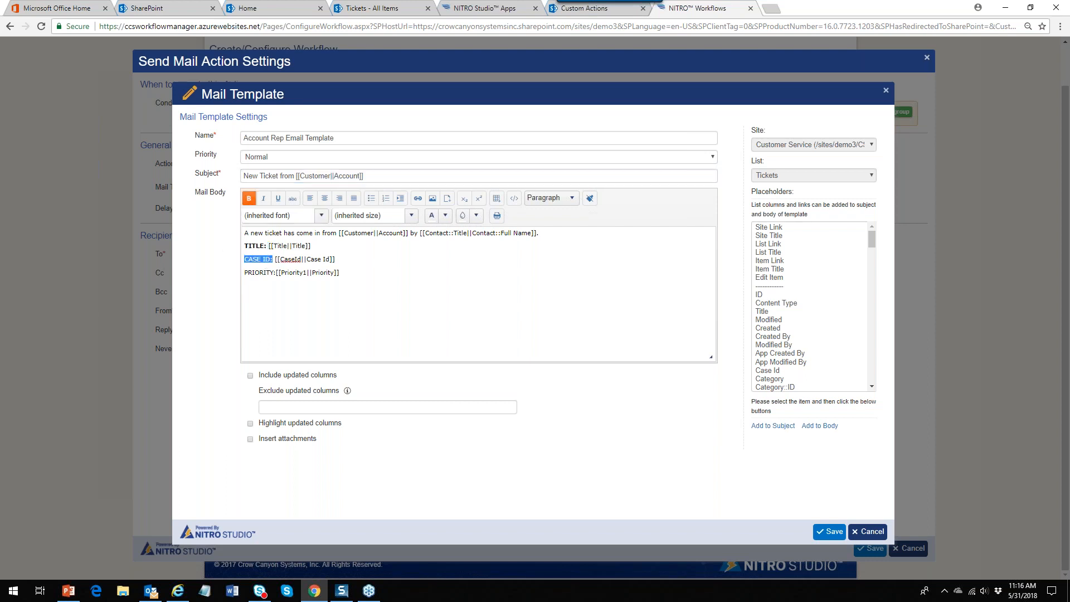
{"action": "left_click", "coordinate": [249, 198]}
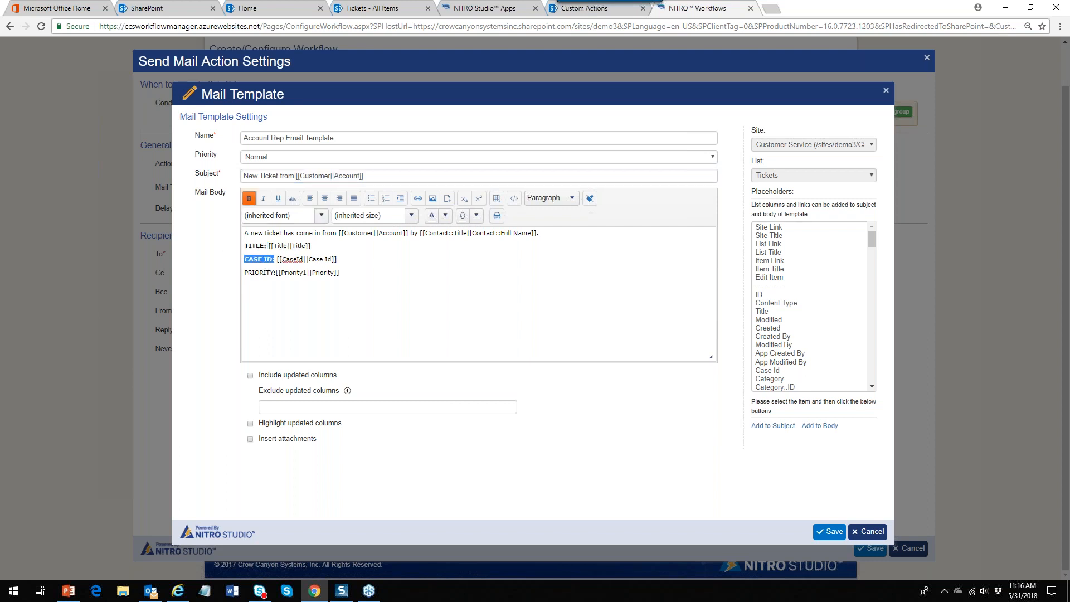
{"action": "left_click", "coordinate": [277, 272]}
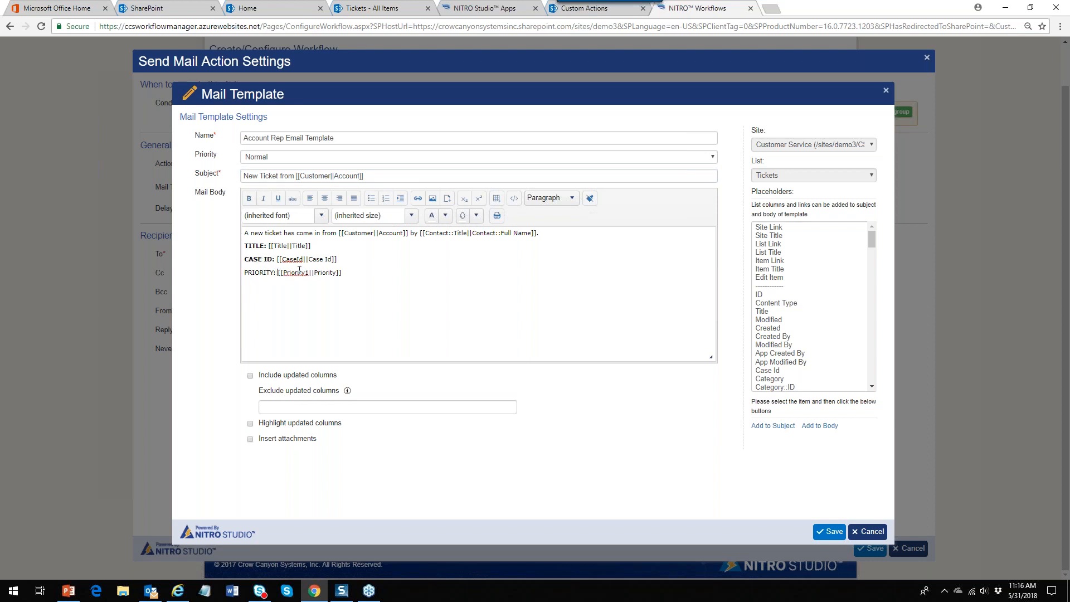
{"action": "left_click_drag", "start_coordinate": [277, 272], "coordinate": [212, 276]}
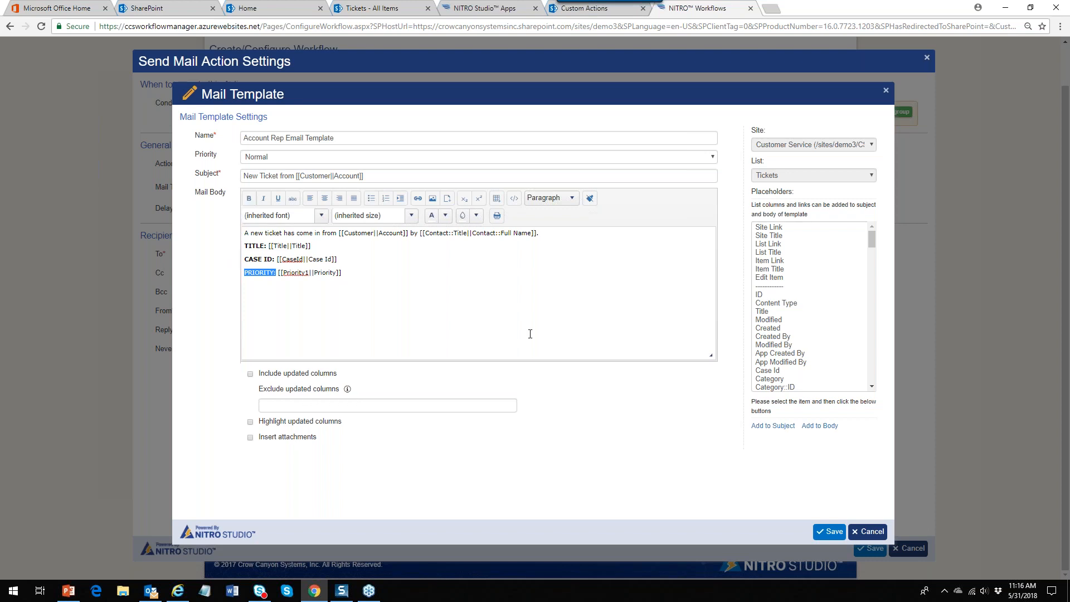
{"action": "left_click", "coordinate": [872, 236]}
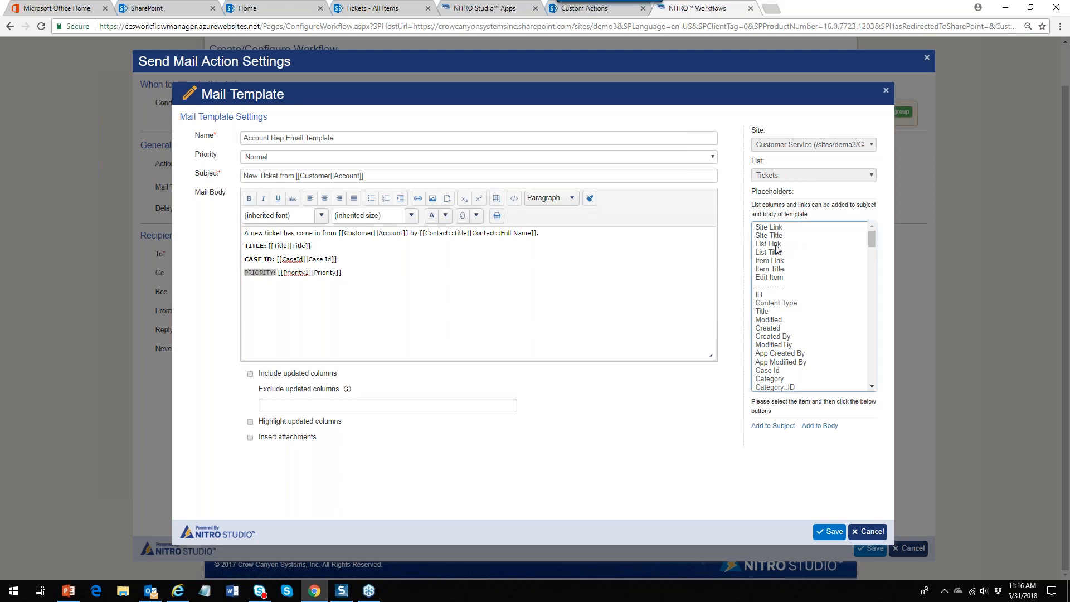
{"action": "left_click_drag", "start_coordinate": [871, 239], "coordinate": [898, 203]}
Save the template and set the To recipient to users in the Account::Account Rep field
{"action": "left_click", "coordinate": [826, 533]}
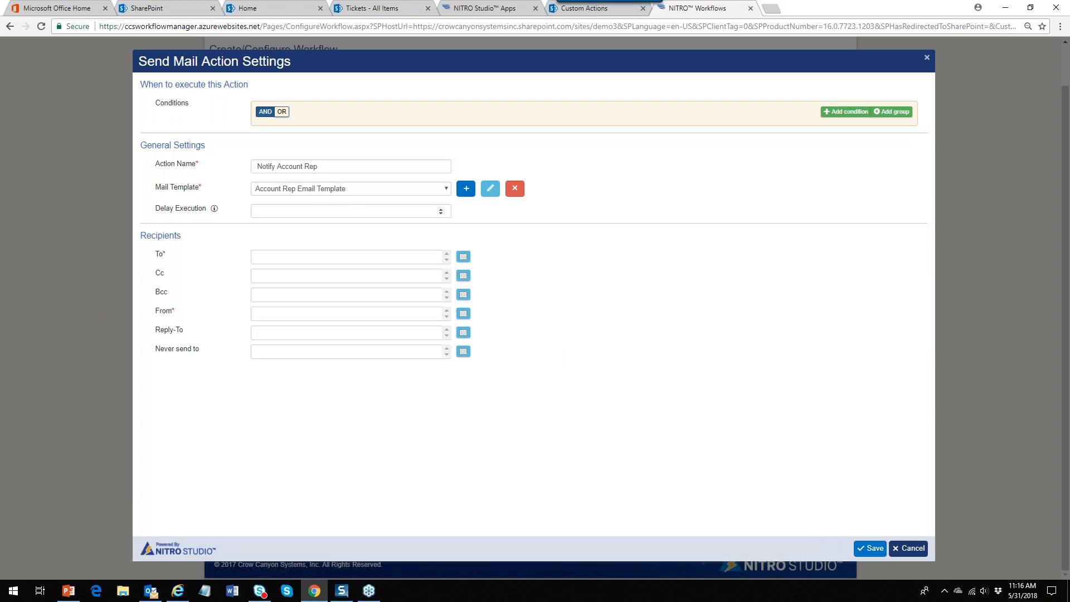
{"action": "left_click", "coordinate": [463, 257]}
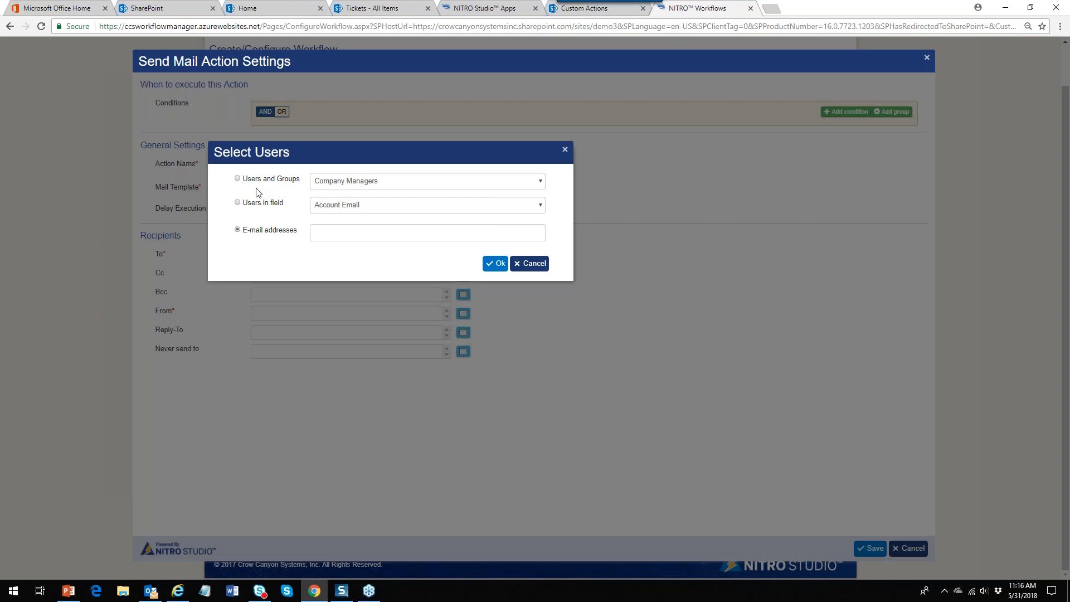
{"action": "left_click", "coordinate": [538, 185]}
{"action": "left_click", "coordinate": [555, 187]}
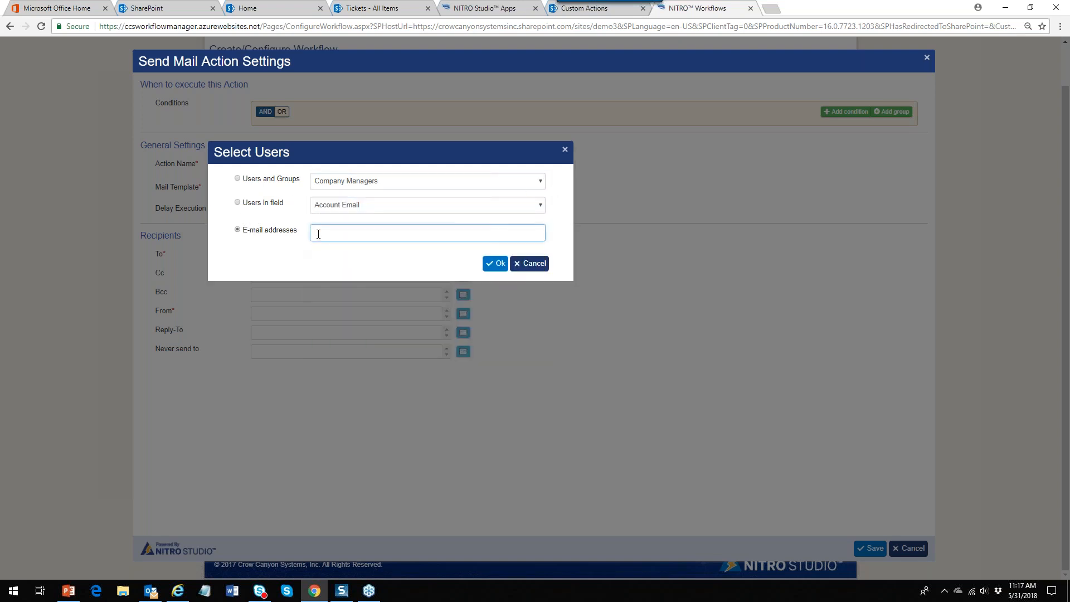
{"action": "left_click", "coordinate": [237, 203]}
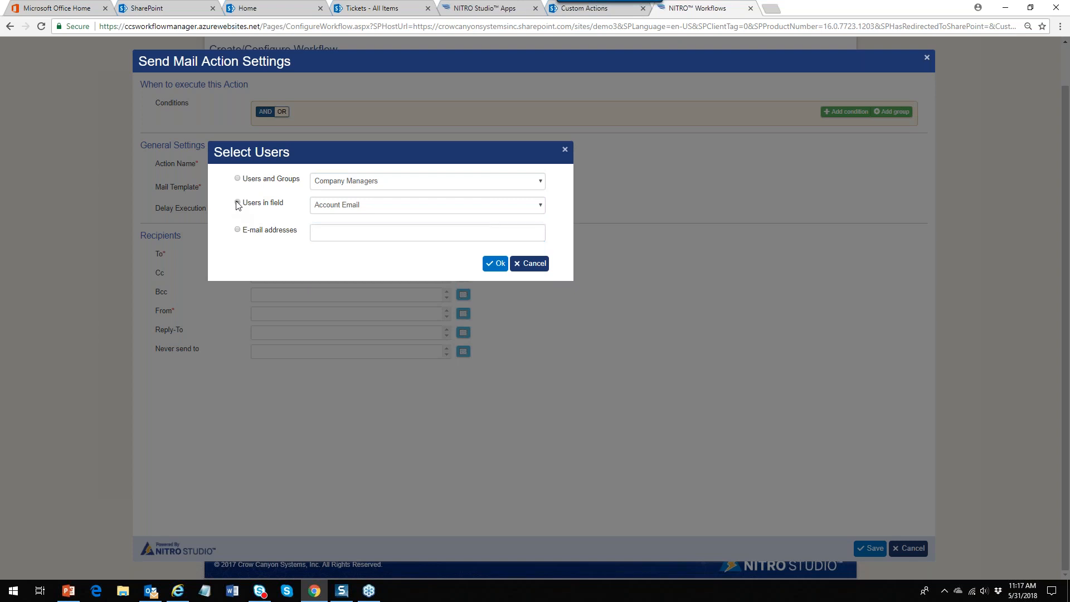
{"action": "left_click", "coordinate": [540, 204]}
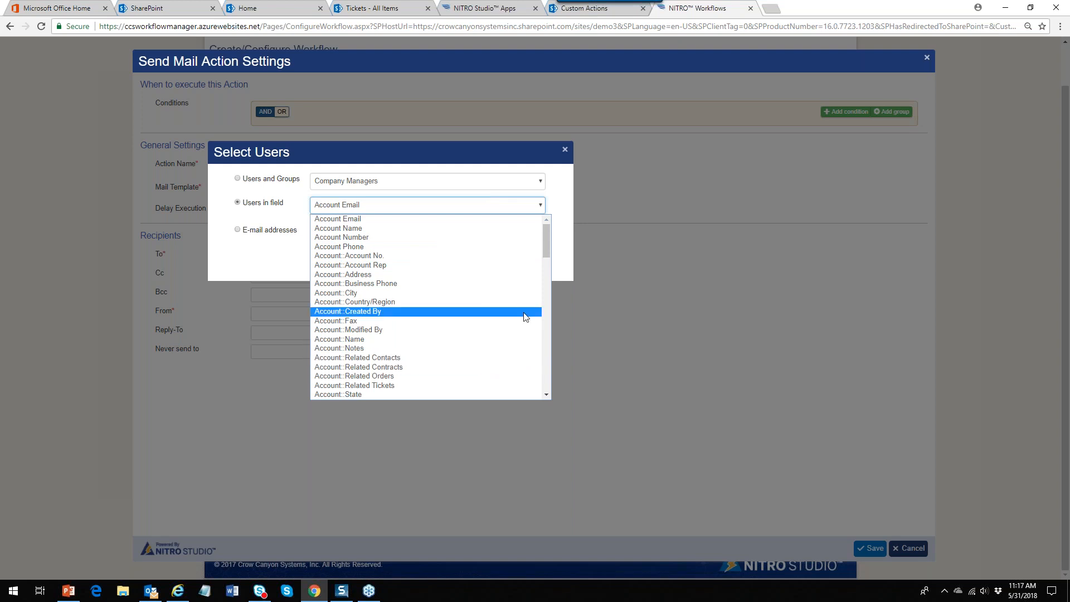
{"action": "left_click", "coordinate": [343, 265]}
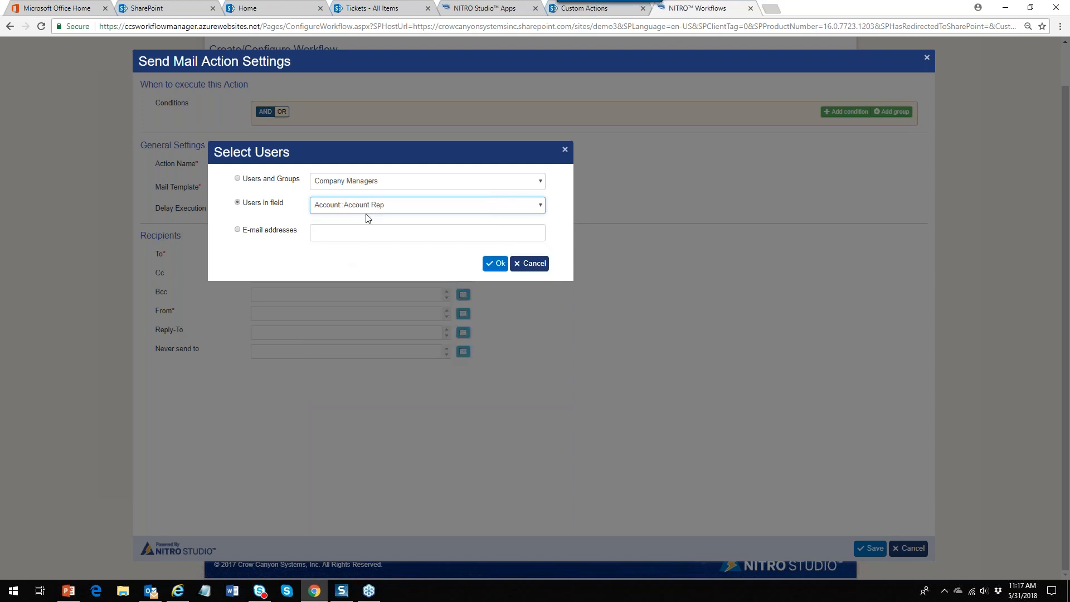
{"action": "left_click", "coordinate": [493, 266]}
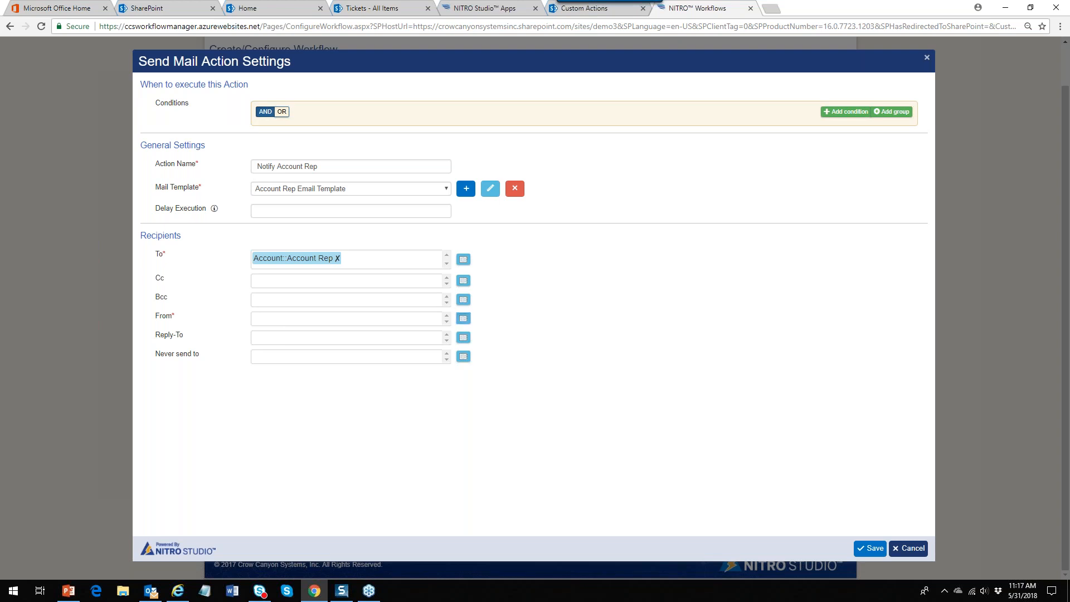
Enter the company's sender e-mail address as the From address
{"action": "left_click", "coordinate": [463, 318]}
{"action": "left_click", "coordinate": [333, 233]}
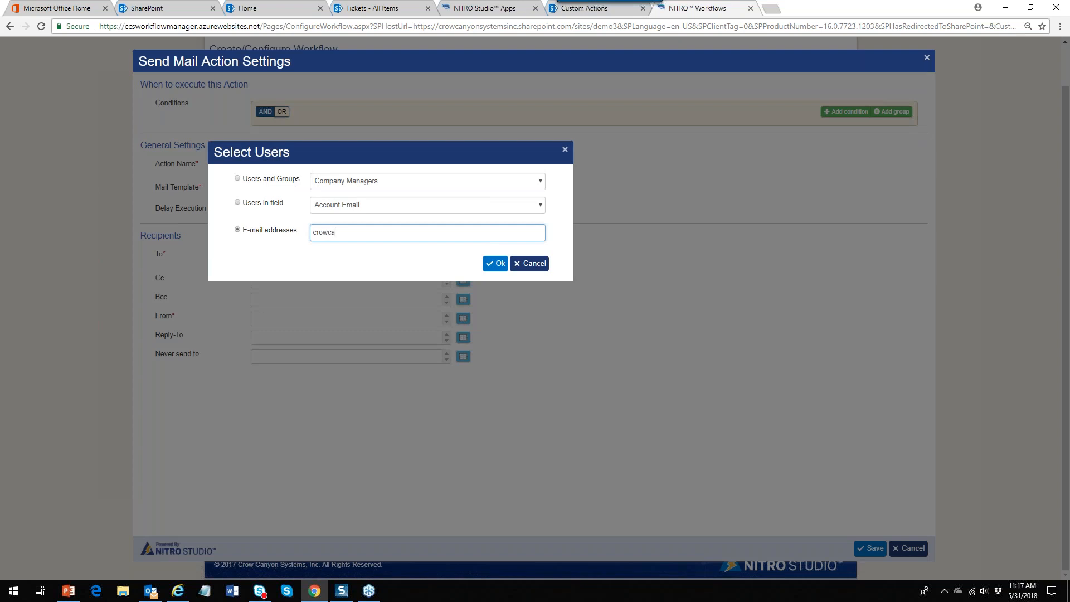
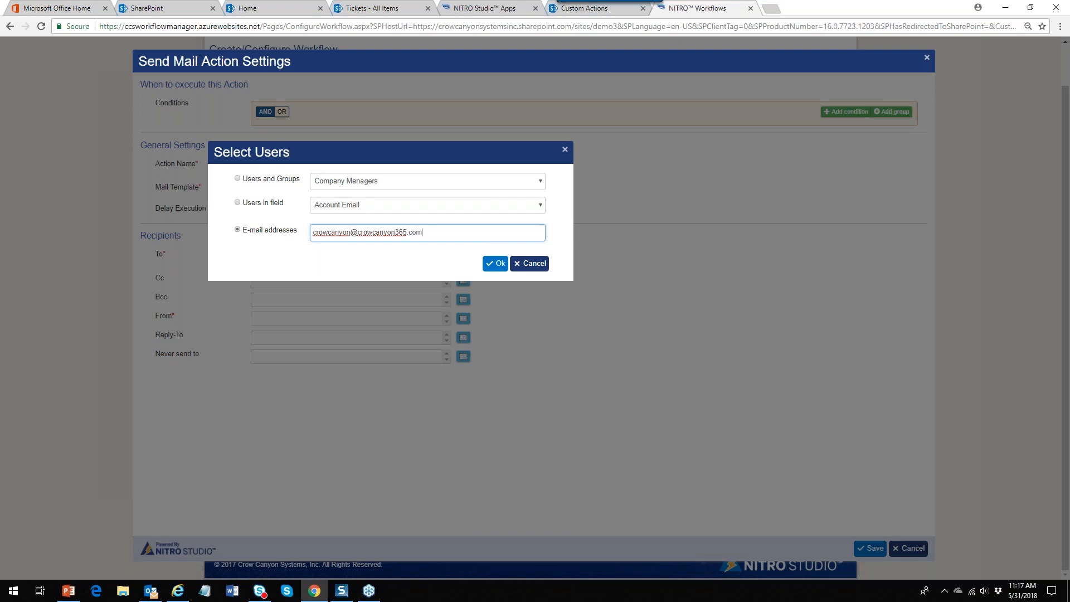
{"action": "left_click", "coordinate": [495, 265]}
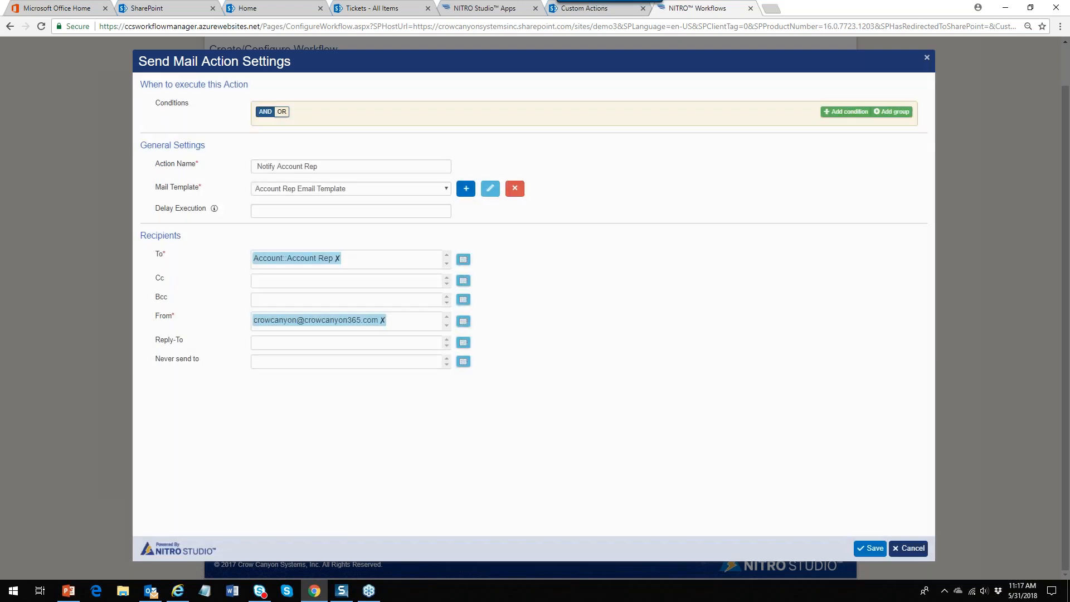
Save the mail action, add a Type of Ticket equals Account condition, and save the workflow
{"action": "left_click", "coordinate": [872, 549]}
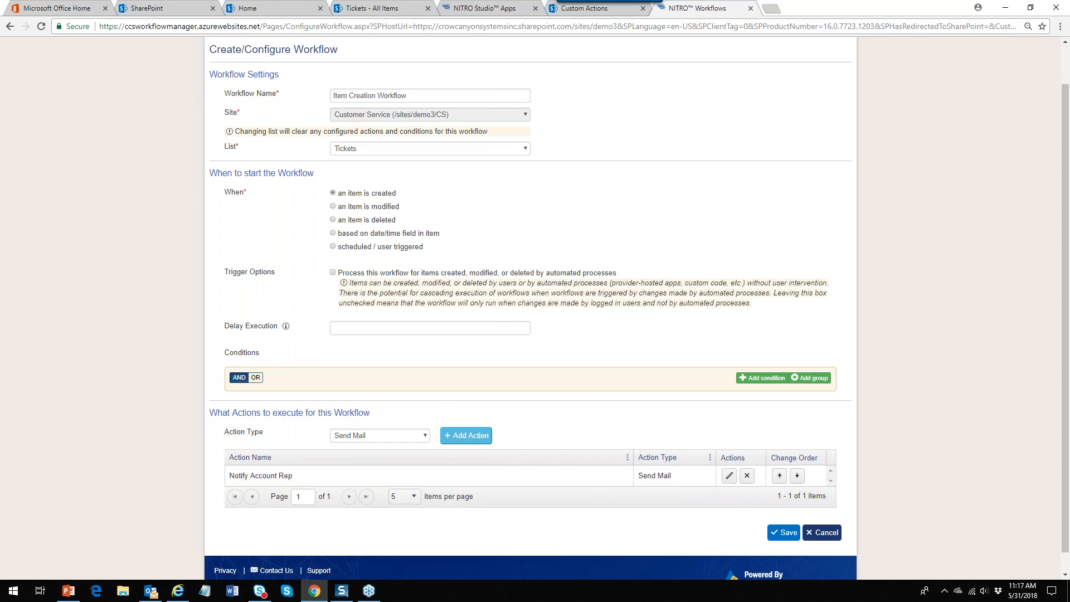
{"action": "left_click", "coordinate": [764, 379]}
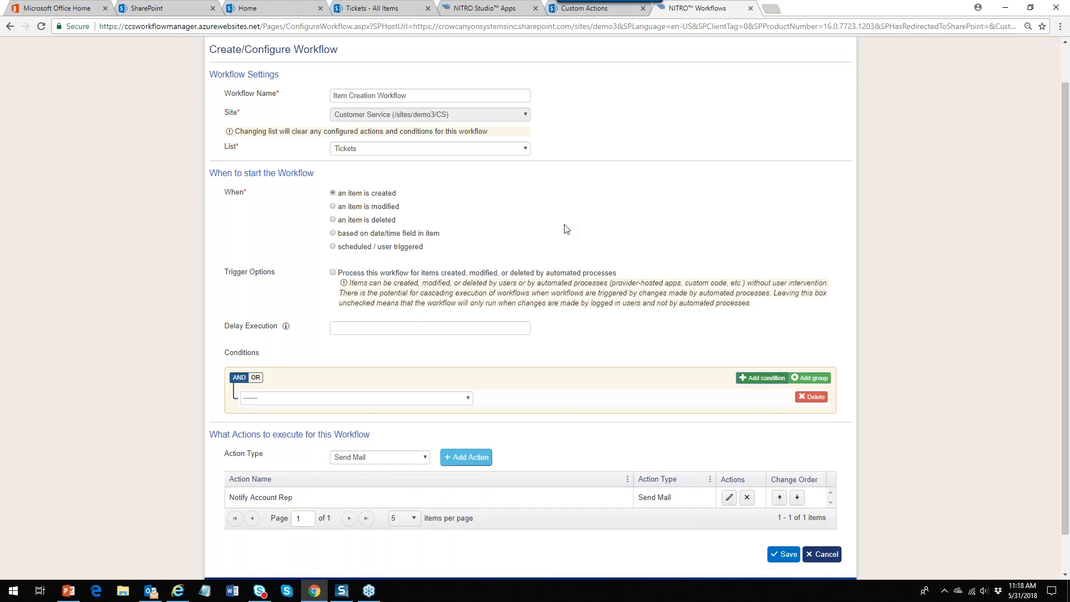
{"action": "left_click", "coordinate": [467, 399]}
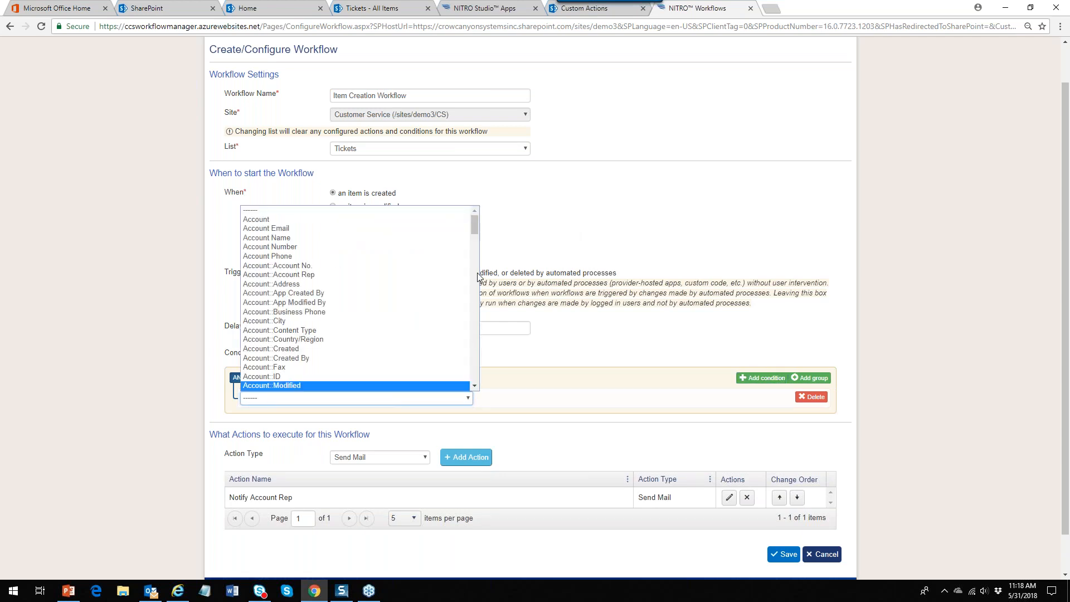
{"action": "left_click_drag", "start_coordinate": [476, 226], "coordinate": [474, 384]}
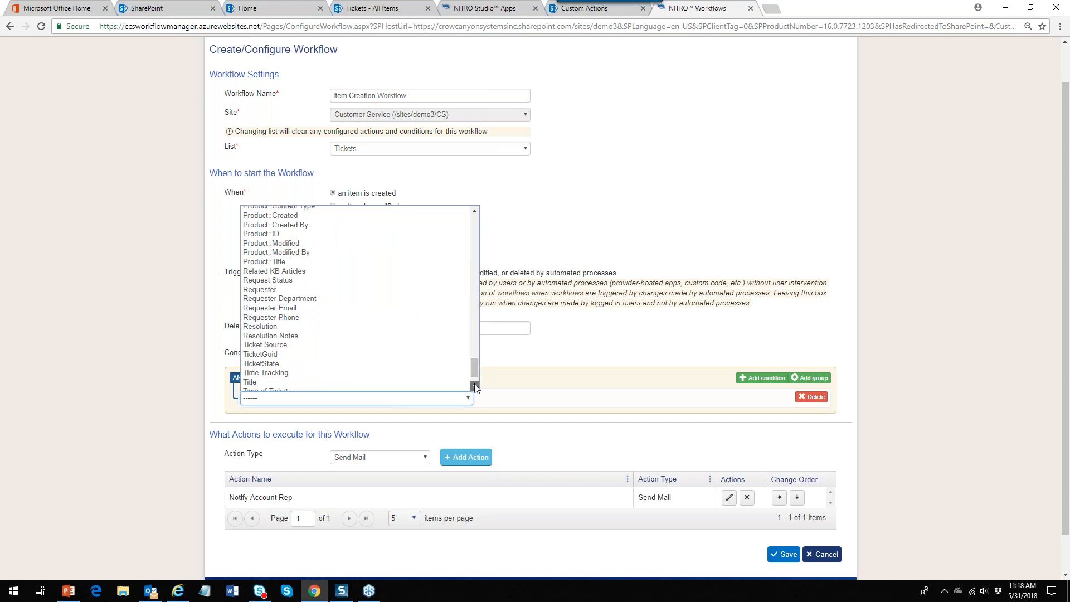
{"action": "left_click", "coordinate": [407, 381]}
{"action": "left_click", "coordinate": [555, 397]}
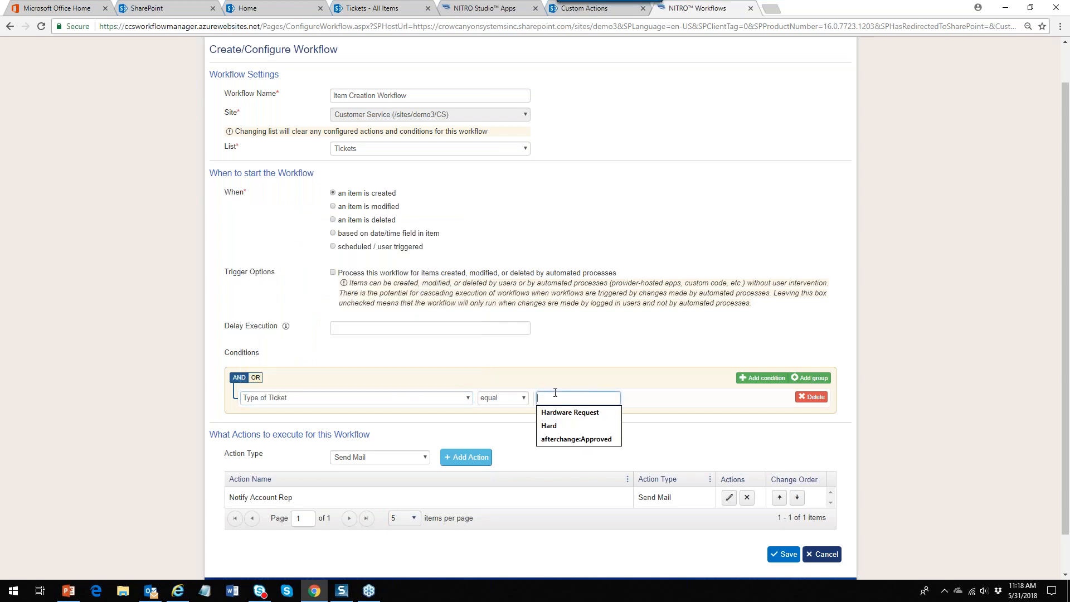
{"action": "type", "text": "Account"}
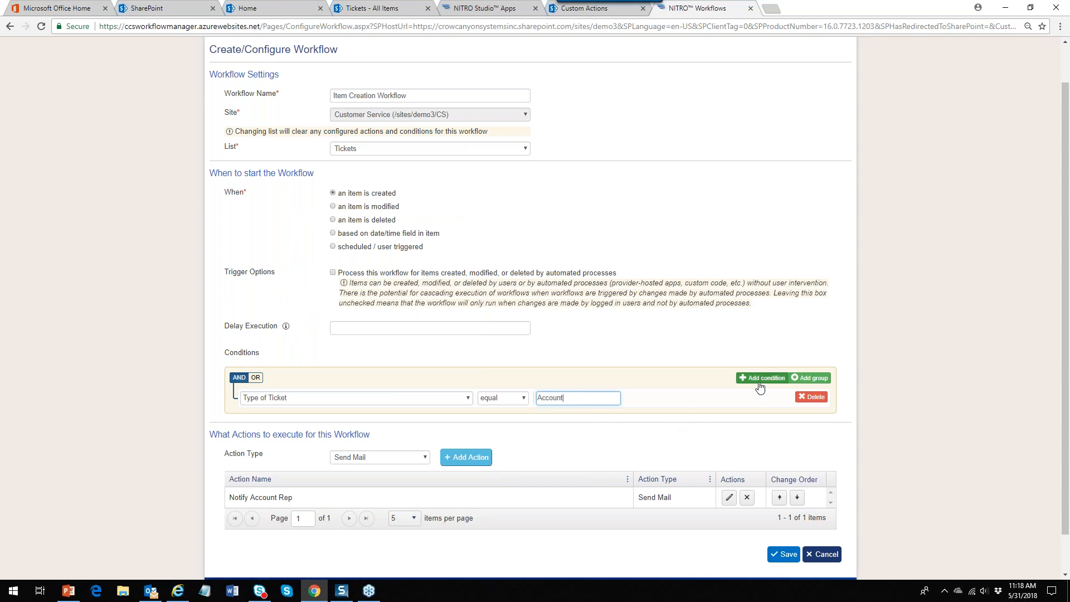
{"action": "left_click", "coordinate": [610, 447]}
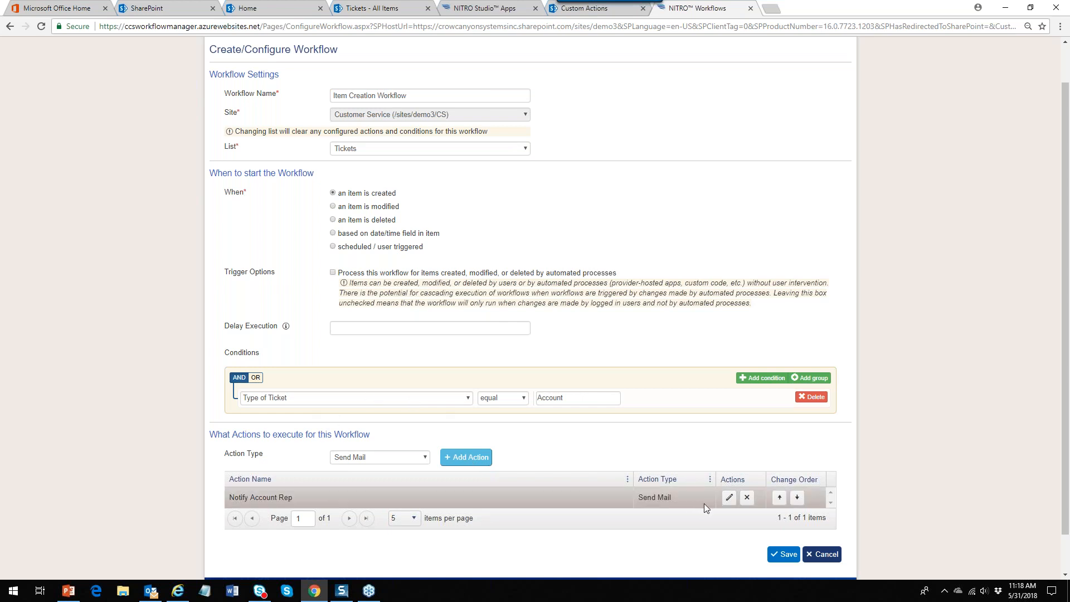
{"action": "left_click", "coordinate": [784, 554]}
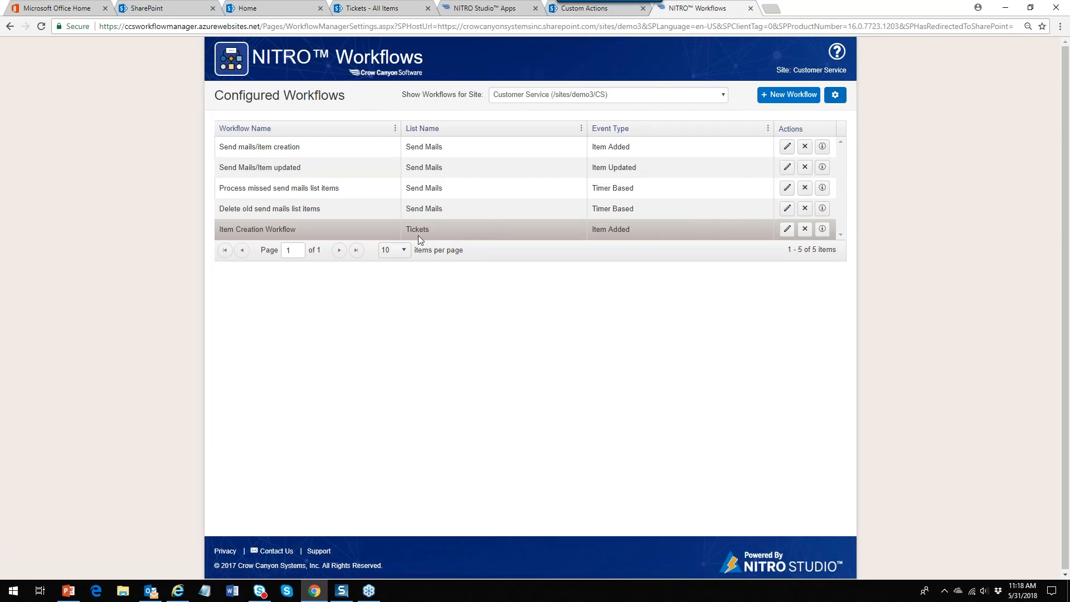
Start a new Account ticket in the Tickets list titled 'Glue is not sticking'
{"action": "left_click", "coordinate": [376, 11]}
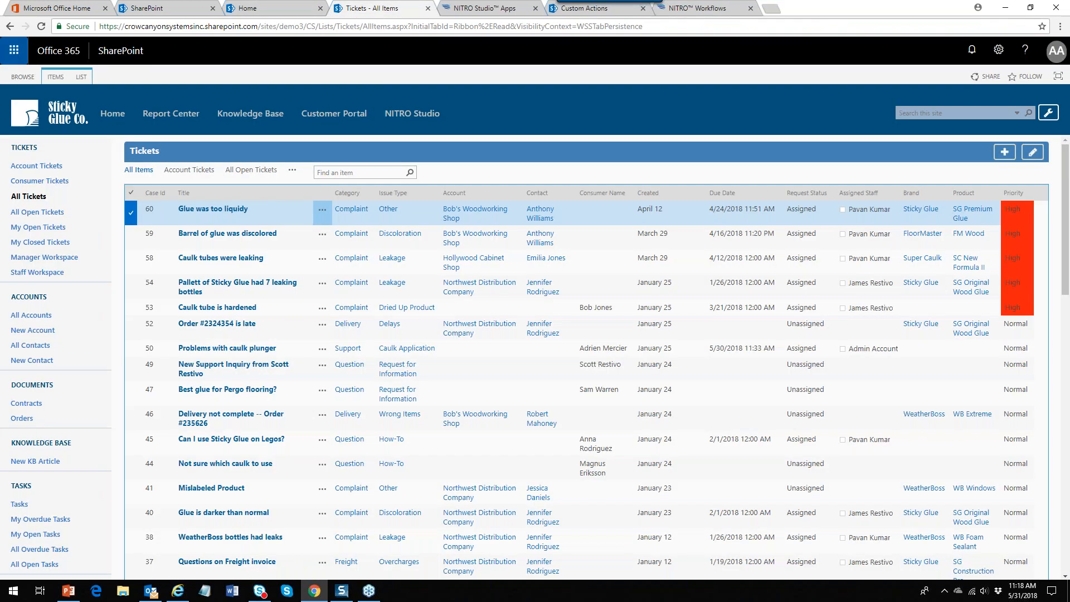
{"action": "left_click", "coordinate": [1004, 153]}
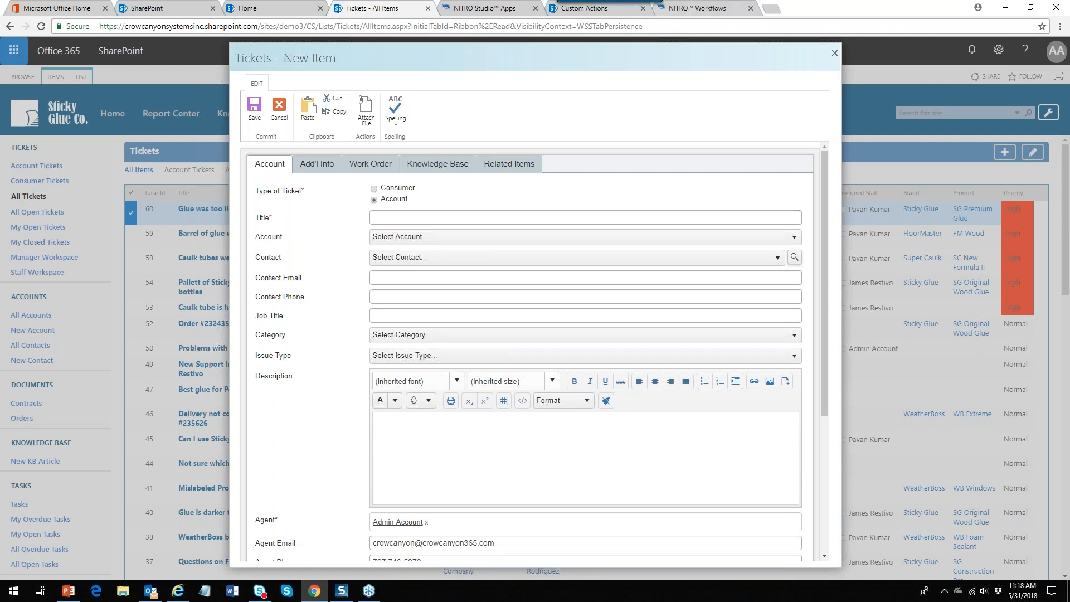
{"action": "left_click", "coordinate": [374, 189]}
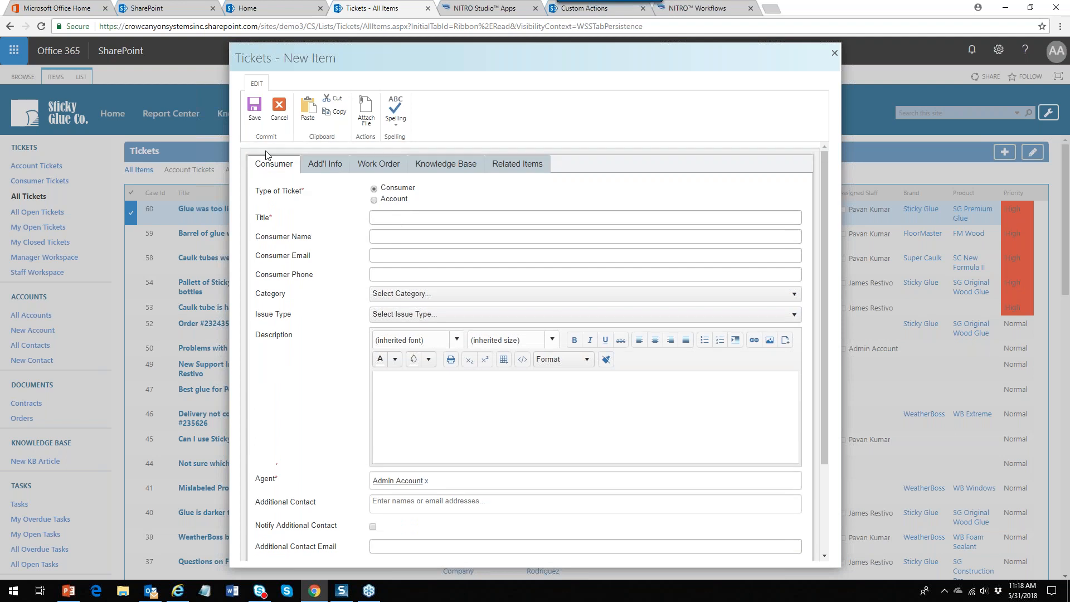
{"action": "left_click", "coordinate": [374, 199]}
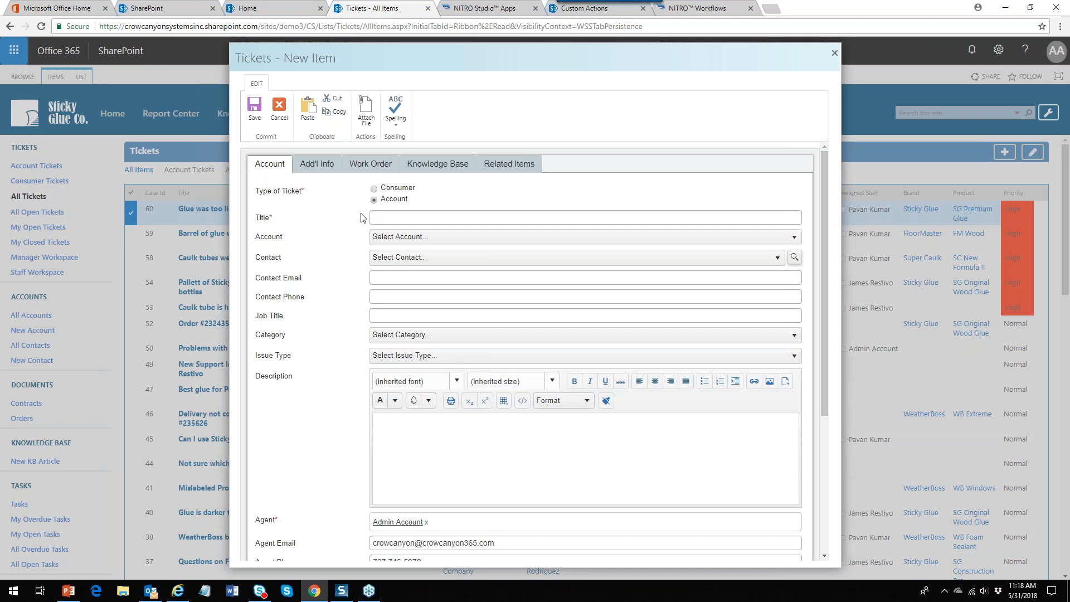
{"action": "left_click", "coordinate": [411, 218]}
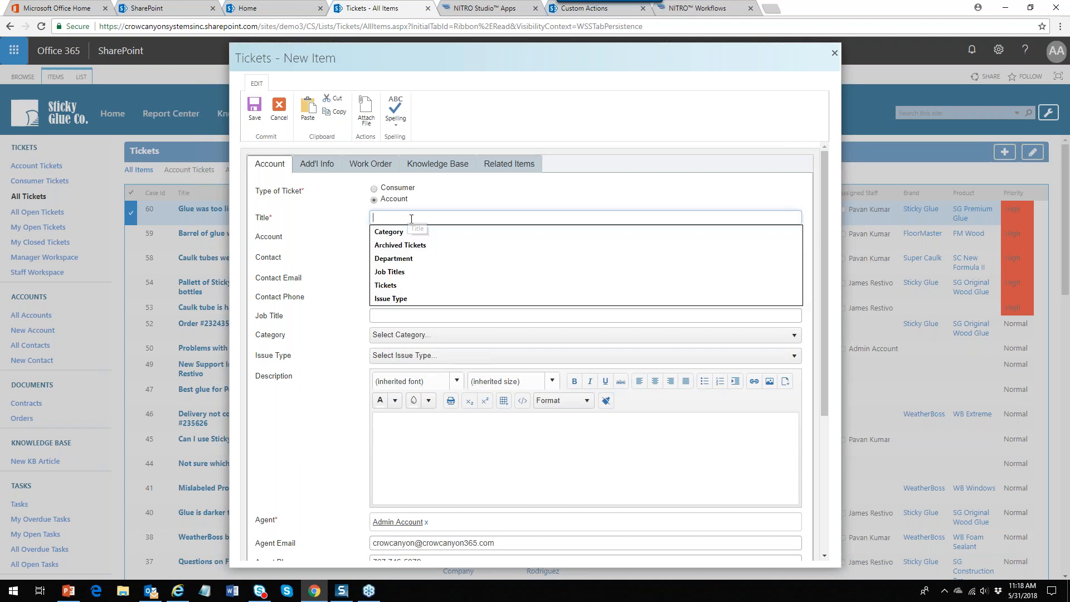
{"action": "type", "text": "Glue is not sticking"}
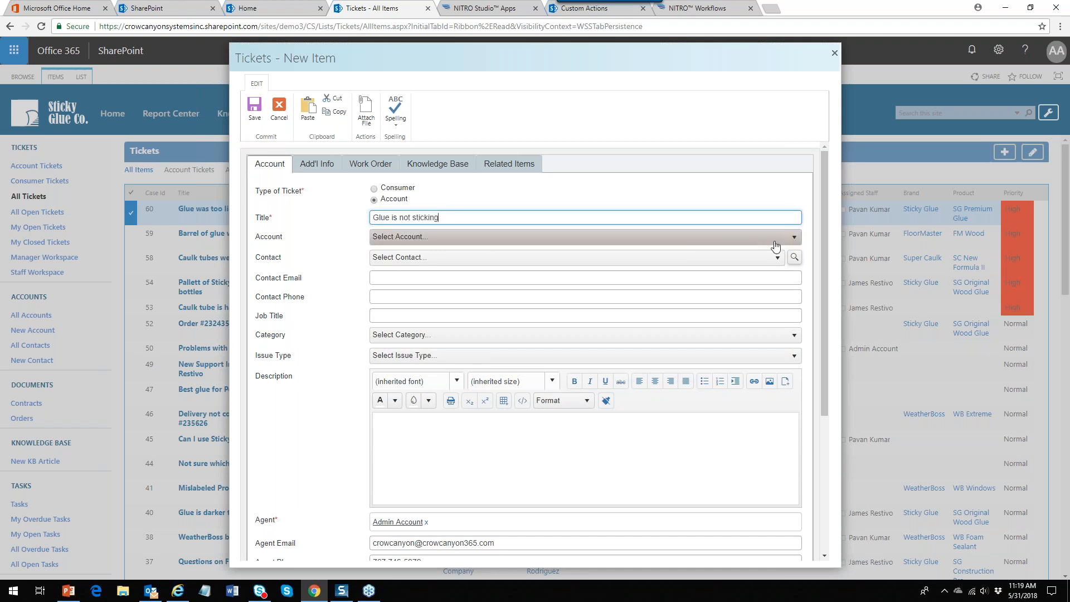
Choose Hollywood Cabinet Shop as account, pick a contact, category Complaint, issue type Other
{"action": "left_click", "coordinate": [792, 240]}
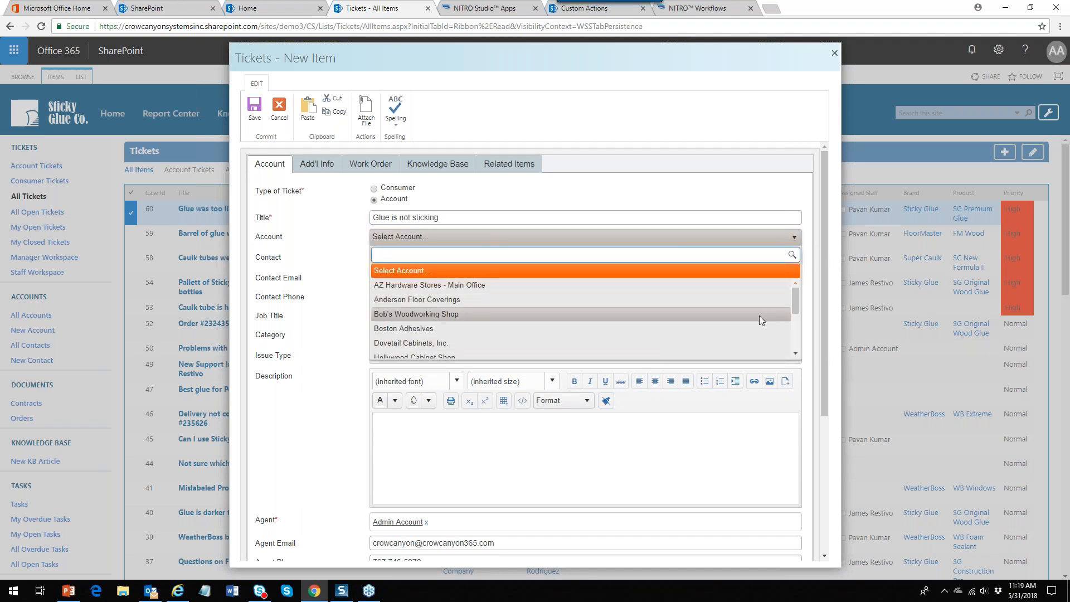
{"action": "scroll", "coordinate": [794, 332], "scroll_direction": "down", "scroll_amount": 2}
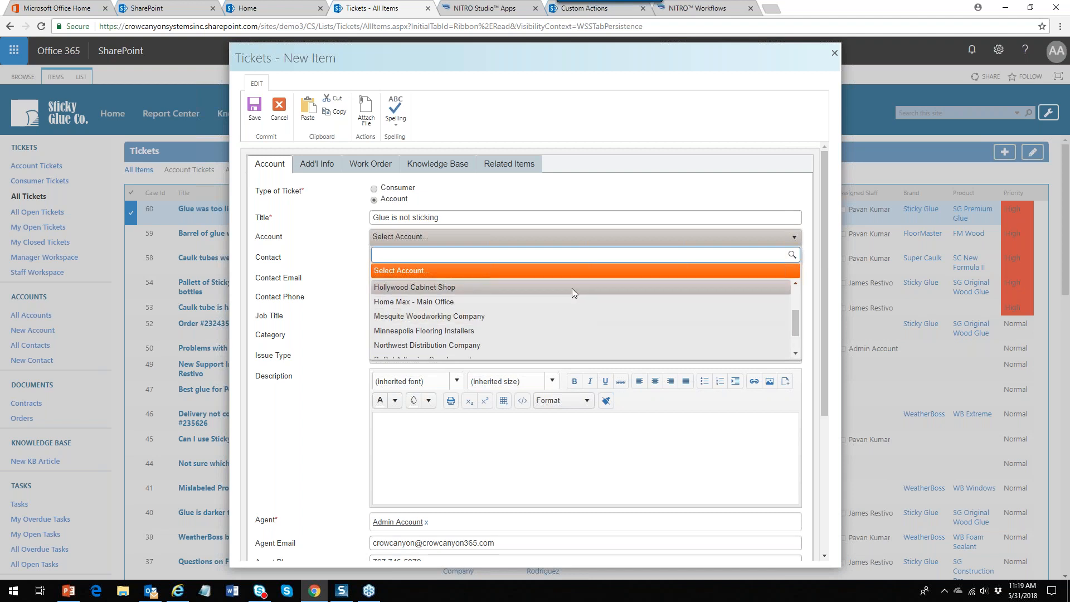
{"action": "left_click", "coordinate": [573, 288]}
{"action": "left_click", "coordinate": [778, 257]}
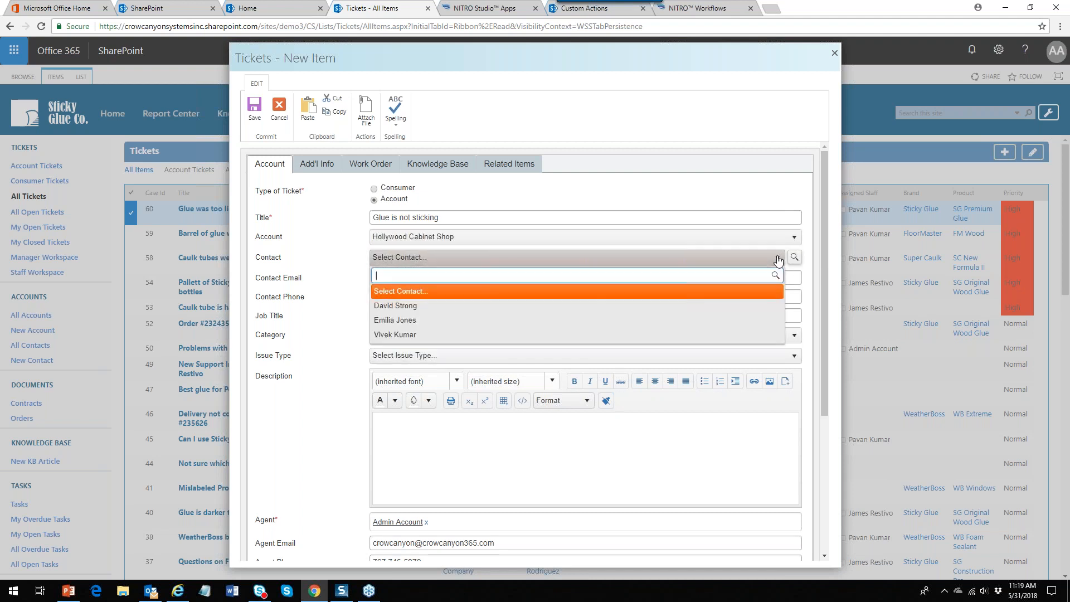
{"action": "left_click", "coordinate": [441, 322]}
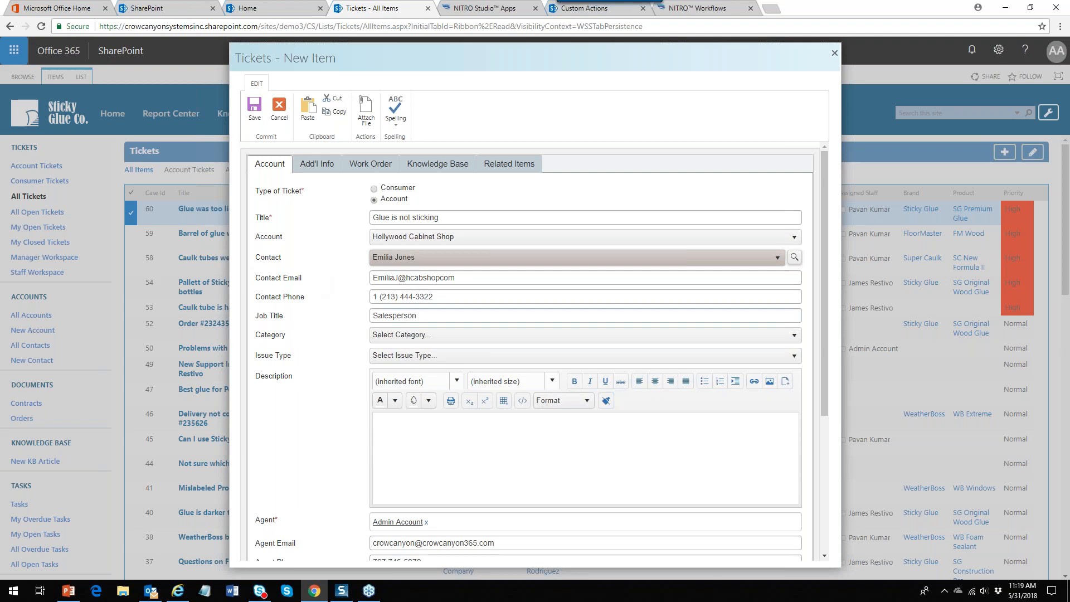
{"action": "left_click", "coordinate": [794, 337]}
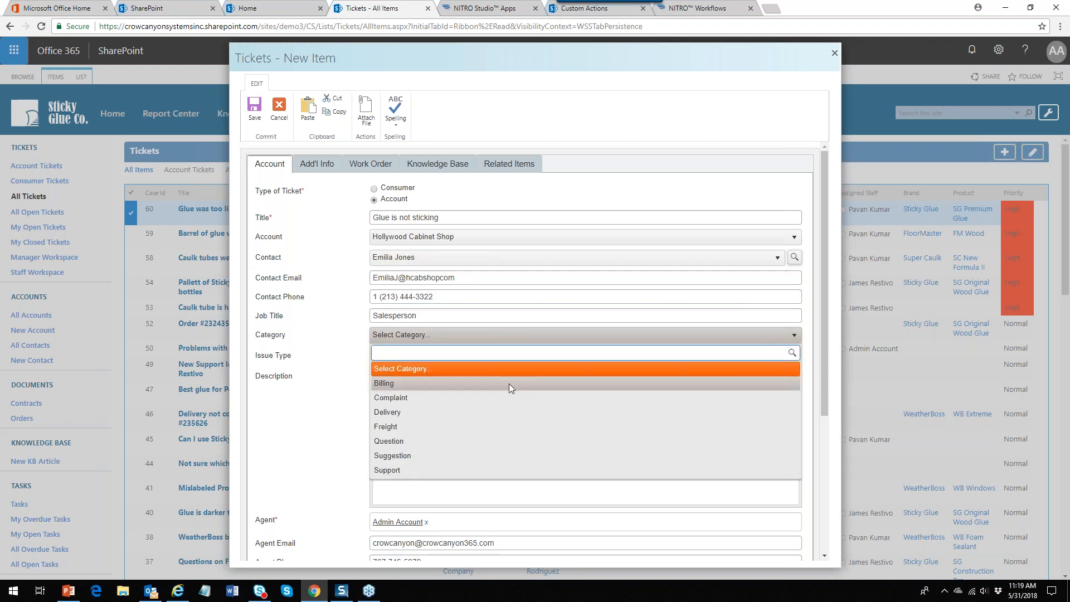
{"action": "left_click", "coordinate": [438, 399]}
{"action": "left_click", "coordinate": [794, 356]}
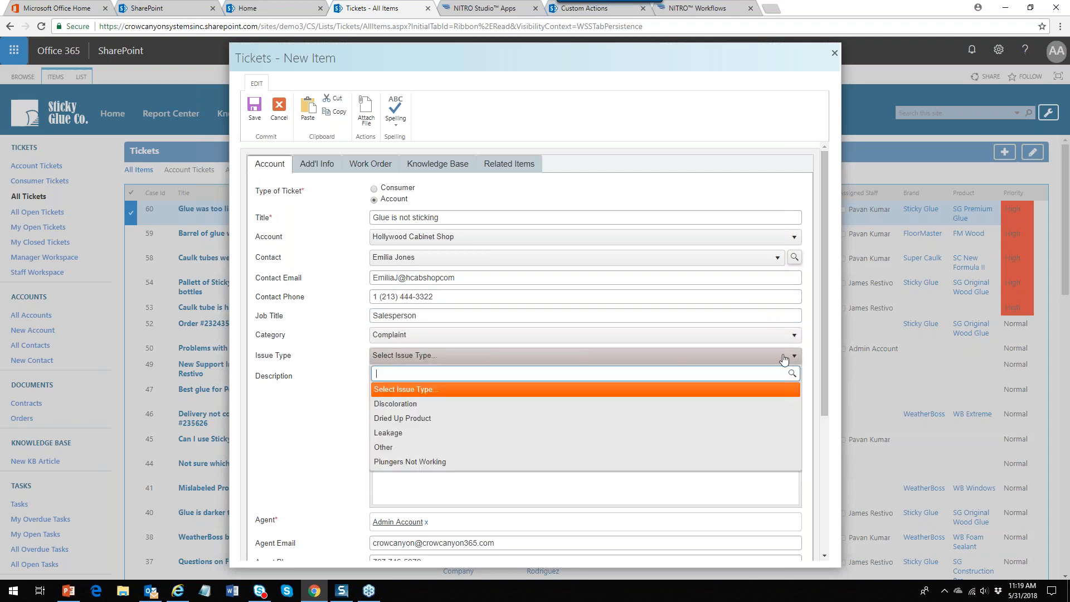
{"action": "left_click", "coordinate": [447, 446]}
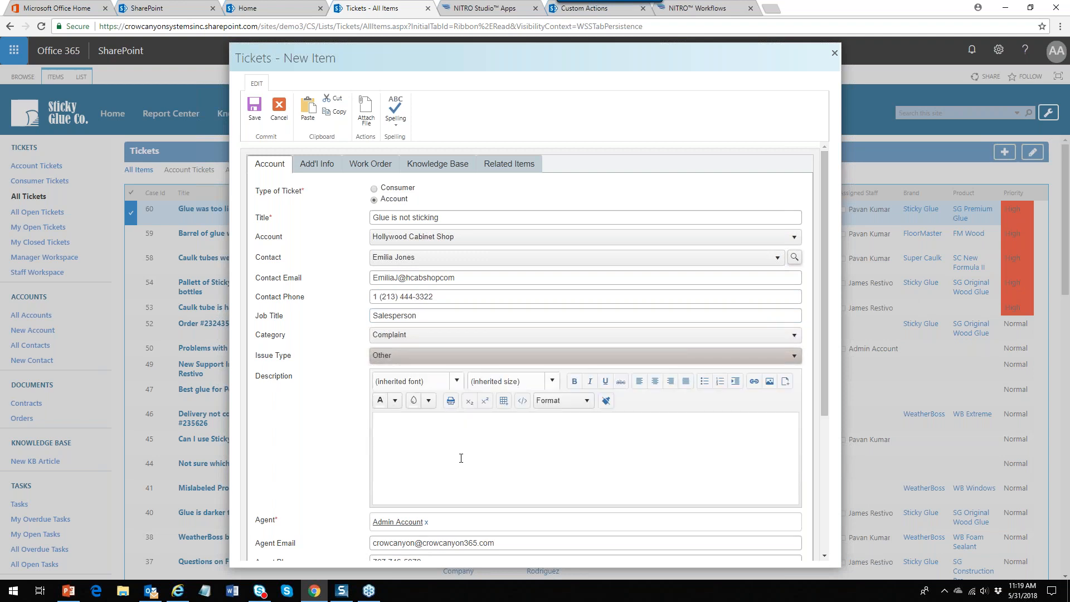
Move into the Description field and scroll through the rest of the new-ticket form
{"action": "left_click", "coordinate": [435, 452]}
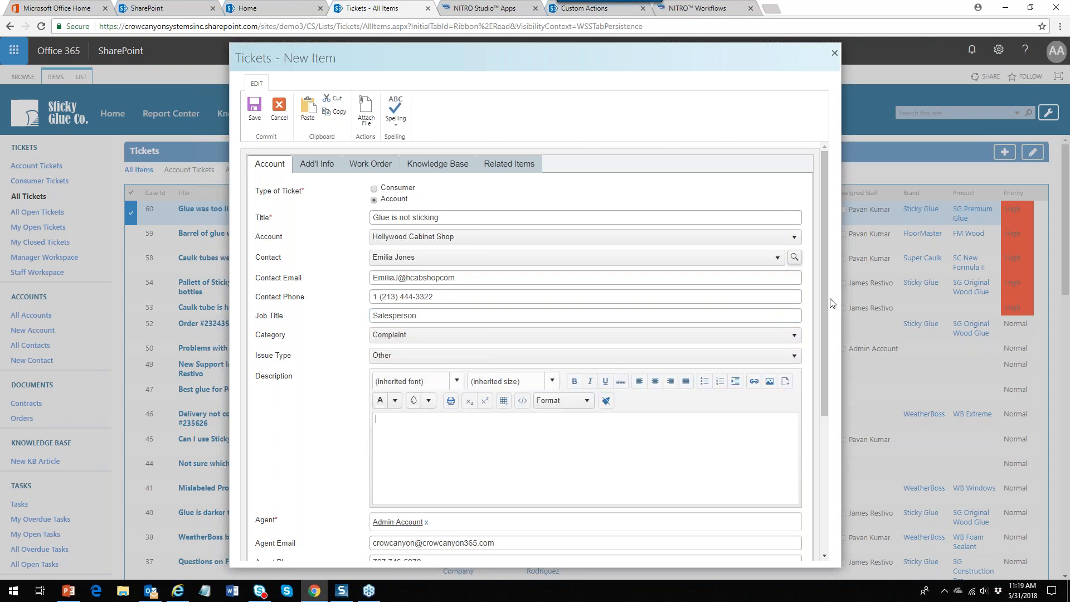
{"action": "left_click_drag", "start_coordinate": [824, 303], "coordinate": [824, 421]}
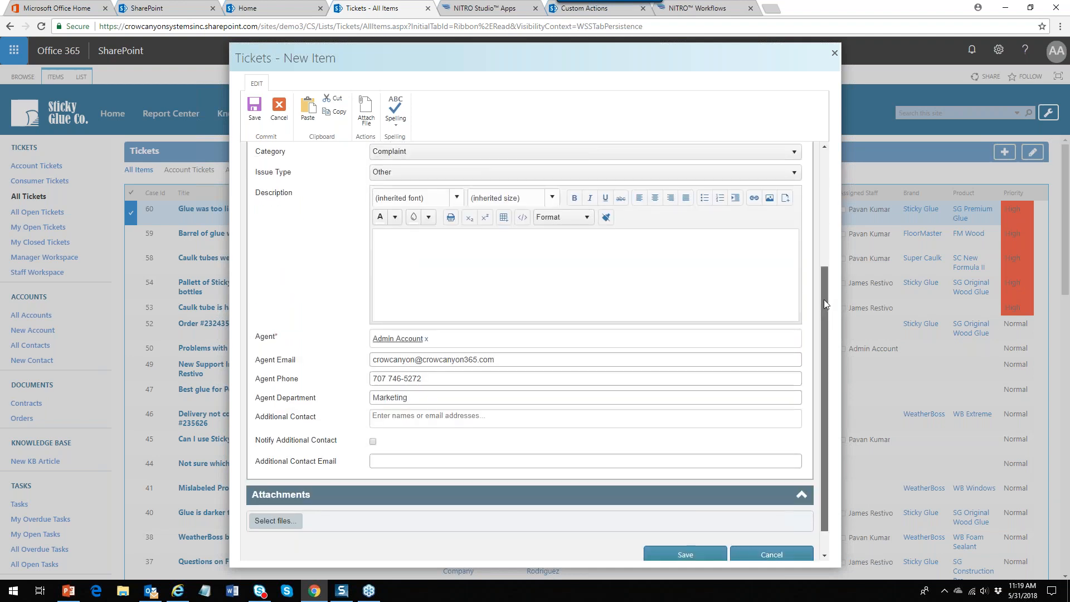
{"action": "left_click_drag", "start_coordinate": [823, 299], "coordinate": [817, 155]}
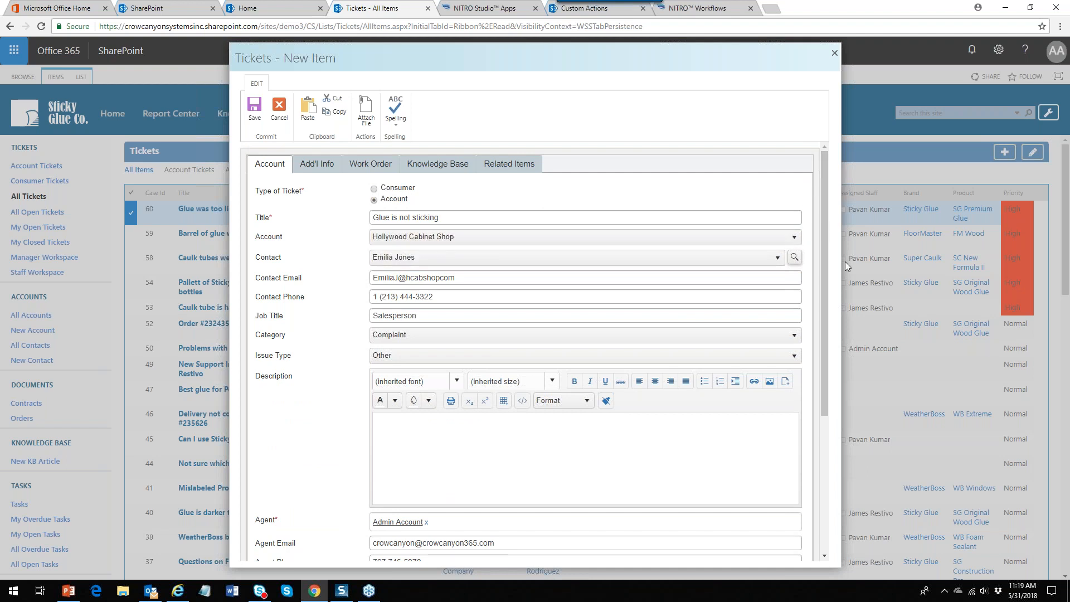
{"action": "left_click_drag", "start_coordinate": [827, 259], "coordinate": [828, 393]}
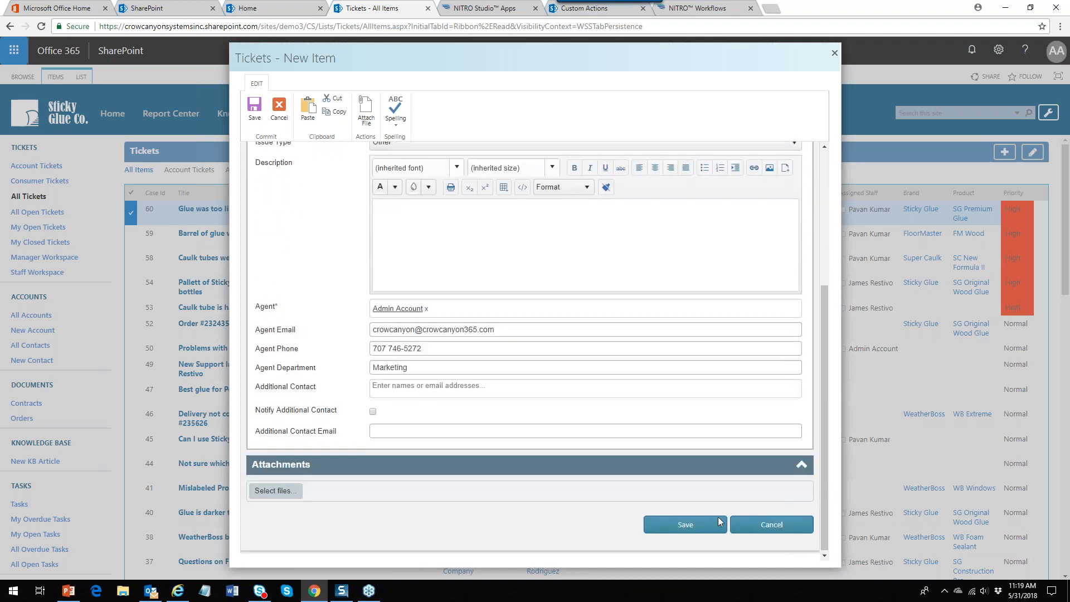
{"action": "left_click_drag", "start_coordinate": [823, 308], "coordinate": [823, 210]}
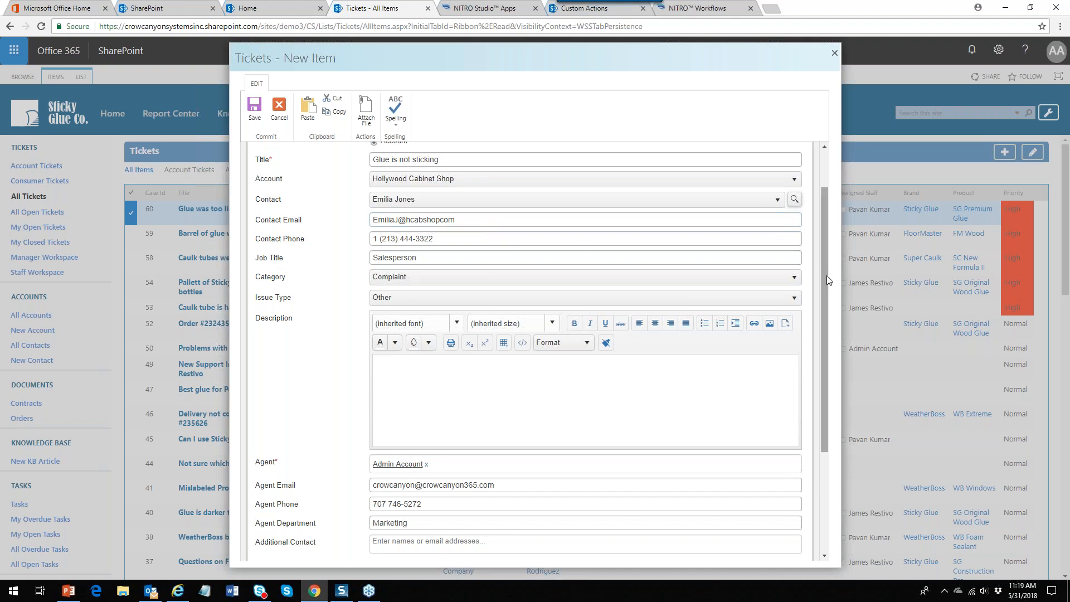
{"action": "left_click_drag", "start_coordinate": [826, 275], "coordinate": [837, 304]}
{"action": "scroll", "coordinate": [836, 305], "scroll_direction": "down", "scroll_amount": 5}
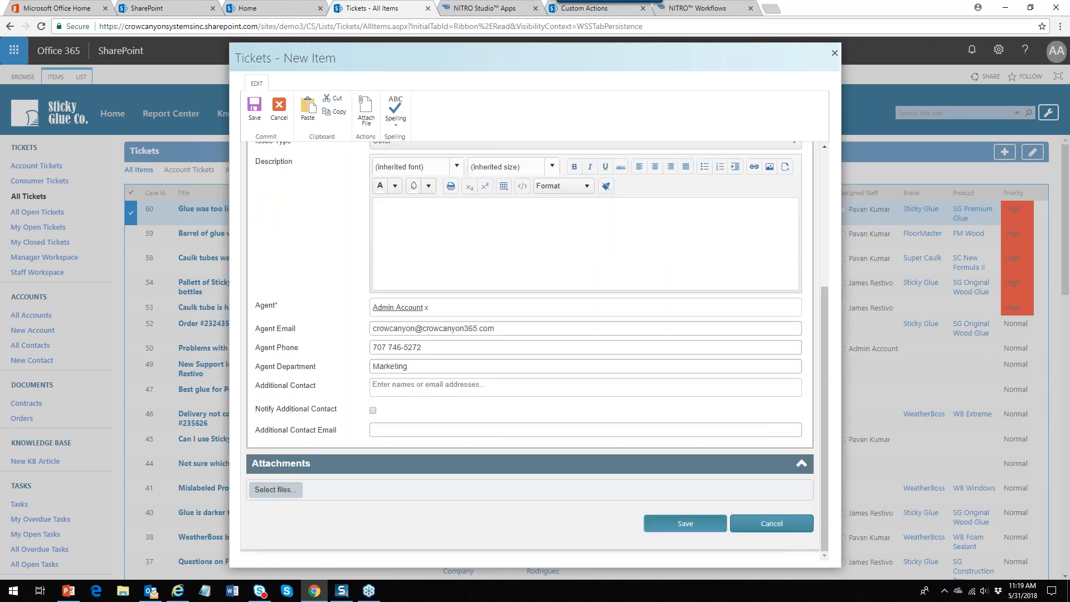
Save ticket 61 'Glue is not sticking', check All Accounts, then return to All Tickets
{"action": "left_click", "coordinate": [658, 524]}
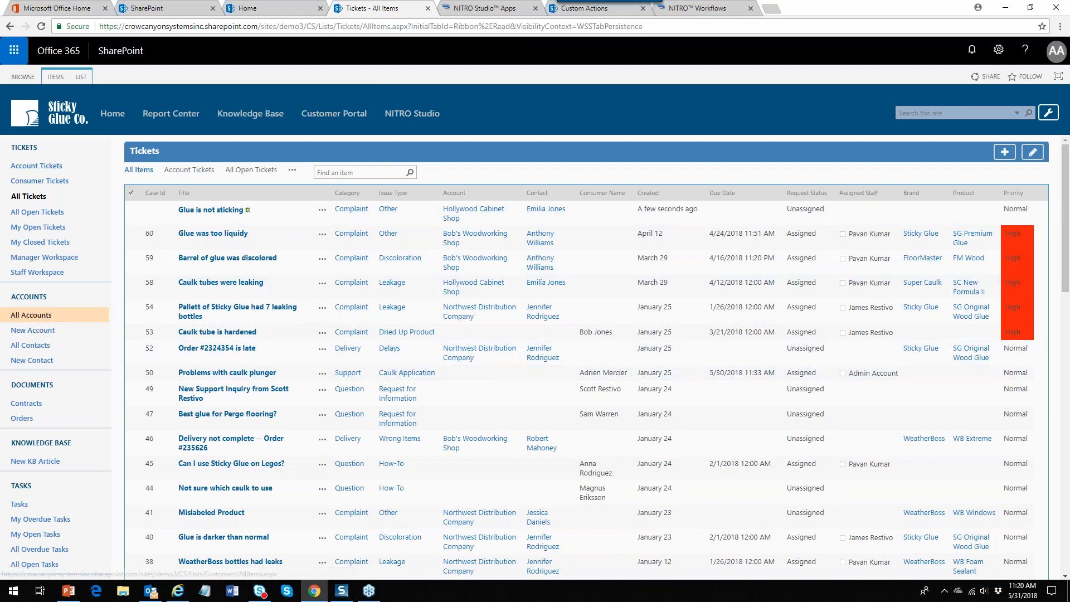
{"action": "left_click", "coordinate": [31, 315]}
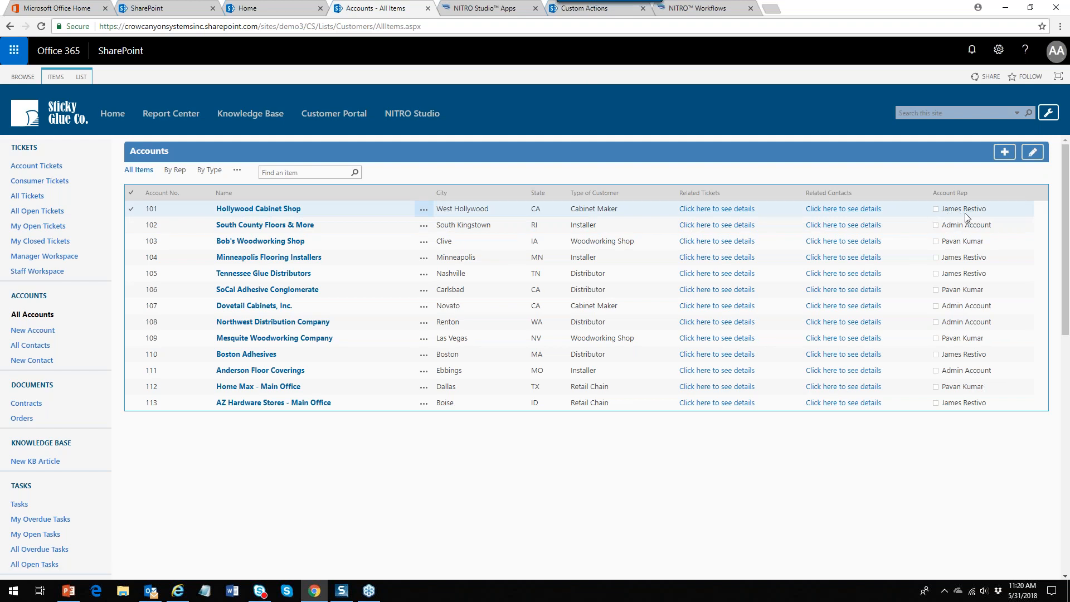
{"action": "left_click", "coordinate": [23, 199]}
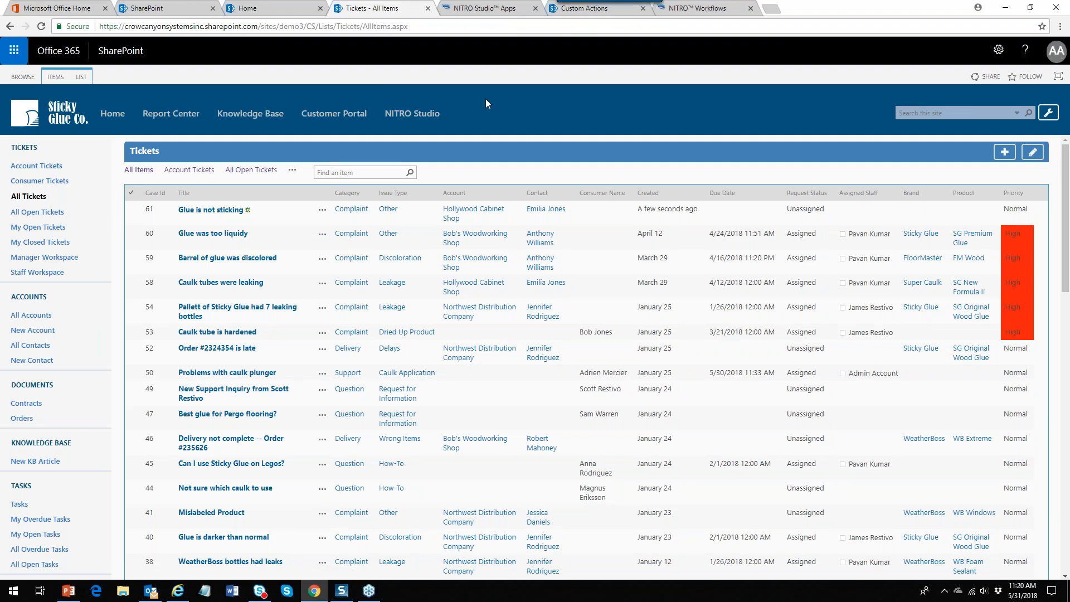
Reopen the Item Creation Workflow's Notify Account Rep action and its Account Rep Email Template
{"action": "left_click", "coordinate": [693, 8]}
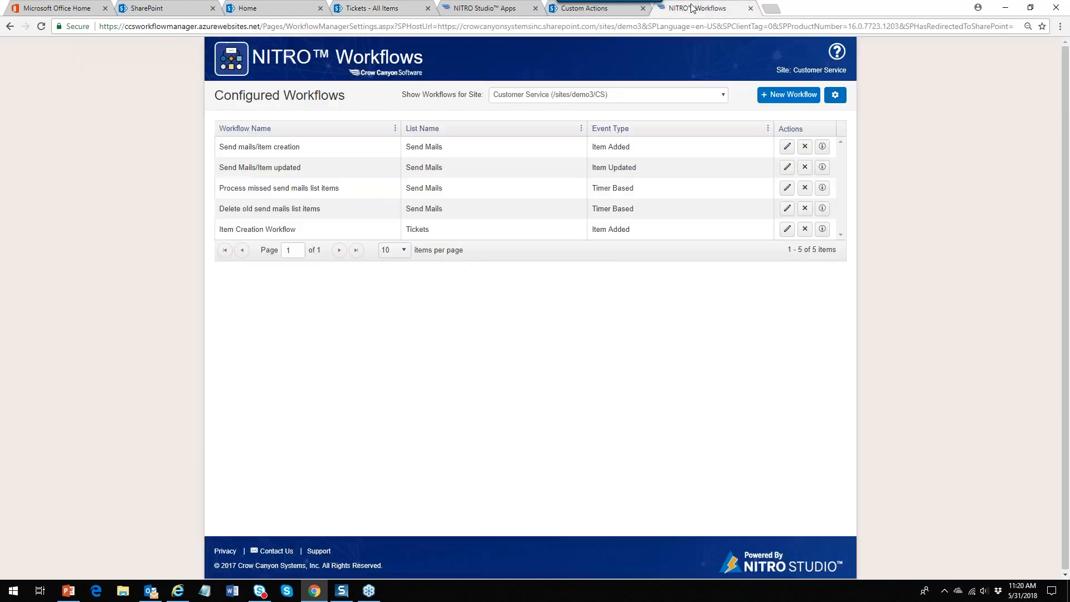
{"action": "left_click", "coordinate": [787, 229]}
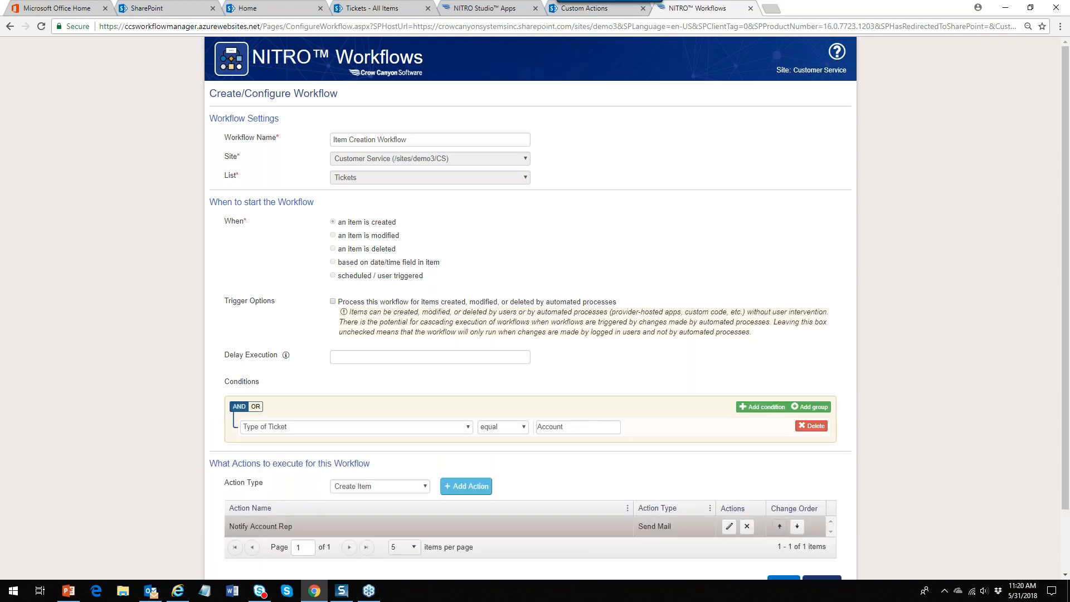
{"action": "left_click", "coordinate": [728, 526]}
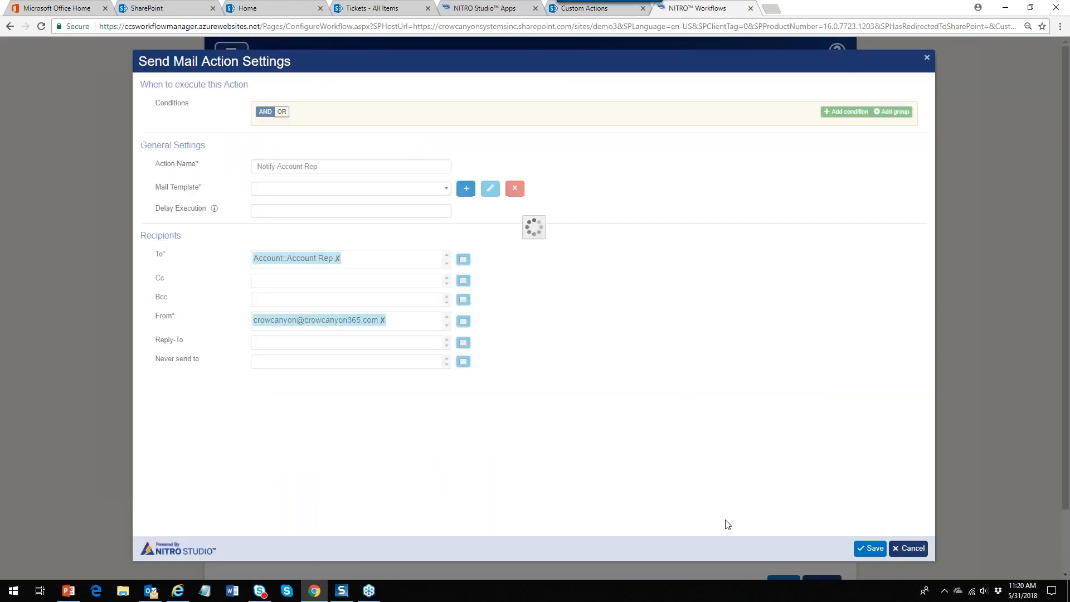
{"action": "left_click", "coordinate": [490, 189]}
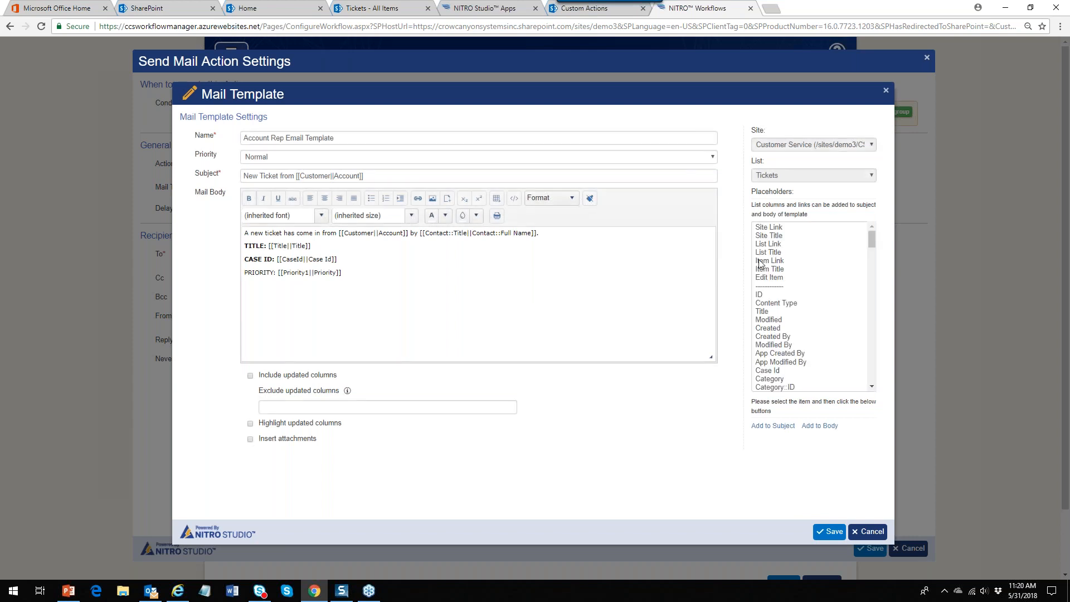
Add a 'Ticket Link:' line with the Item Link placeholder below the PRIORITY line
{"action": "left_click", "coordinate": [771, 262]}
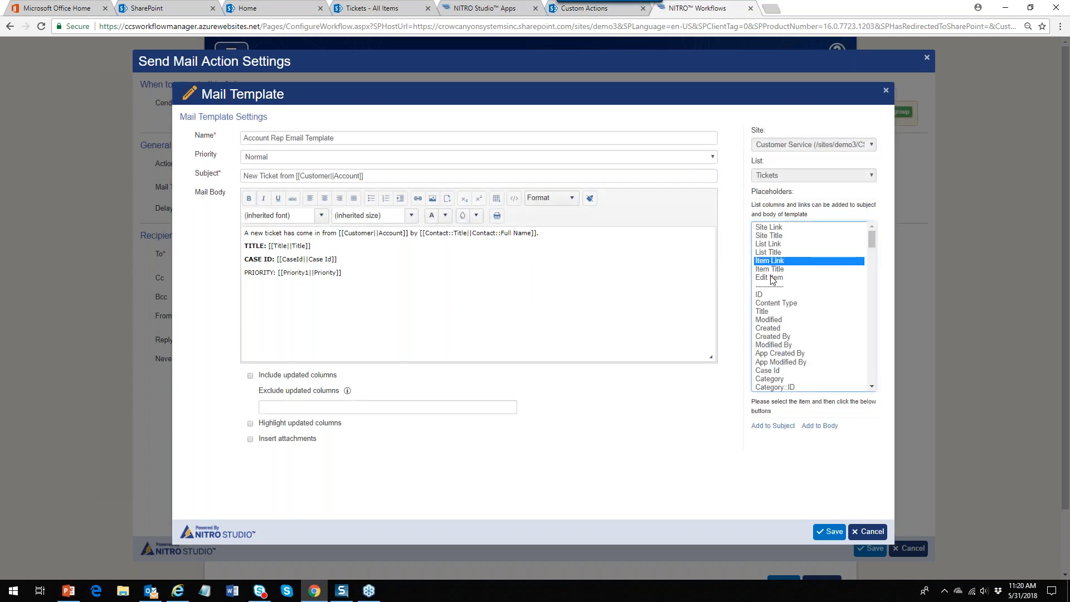
{"action": "left_click", "coordinate": [816, 426]}
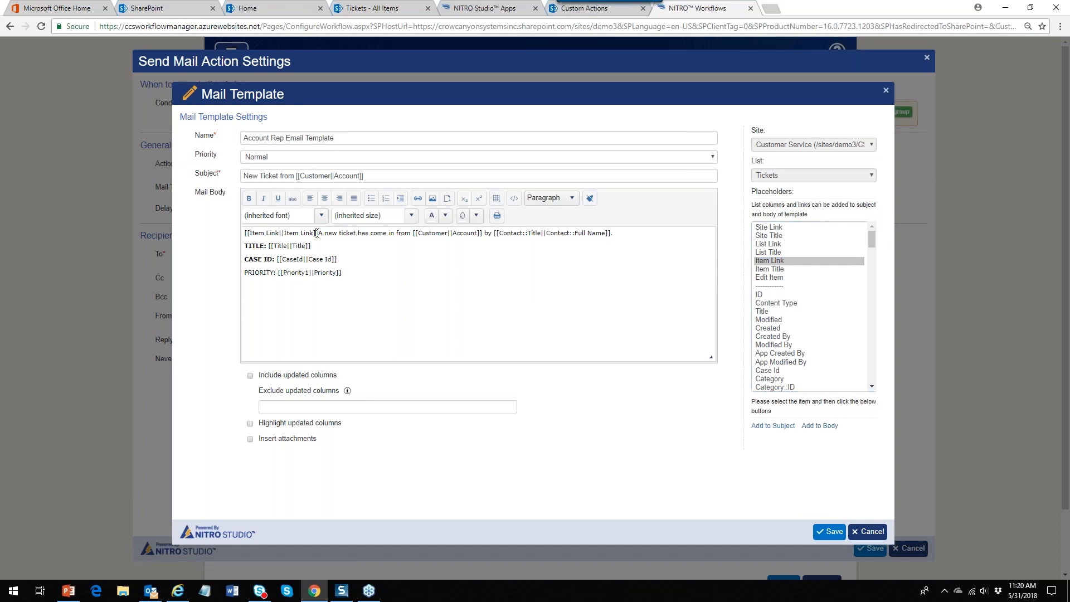
{"action": "left_click_drag", "start_coordinate": [316, 233], "coordinate": [212, 236]}
{"action": "key", "text": "Right"}
{"action": "key", "text": "ctrl+shift+Left"}
{"action": "key", "text": "ctrl+shift+Left"}
{"action": "key", "text": "ctrl+shift+Left"}
{"action": "key", "text": "ctrl+shift+Left"}
{"action": "key", "text": "Delete"}
{"action": "key", "text": "Delete"}
{"action": "left_click", "coordinate": [356, 271]}
{"action": "type", "text": "Ticket Link"}
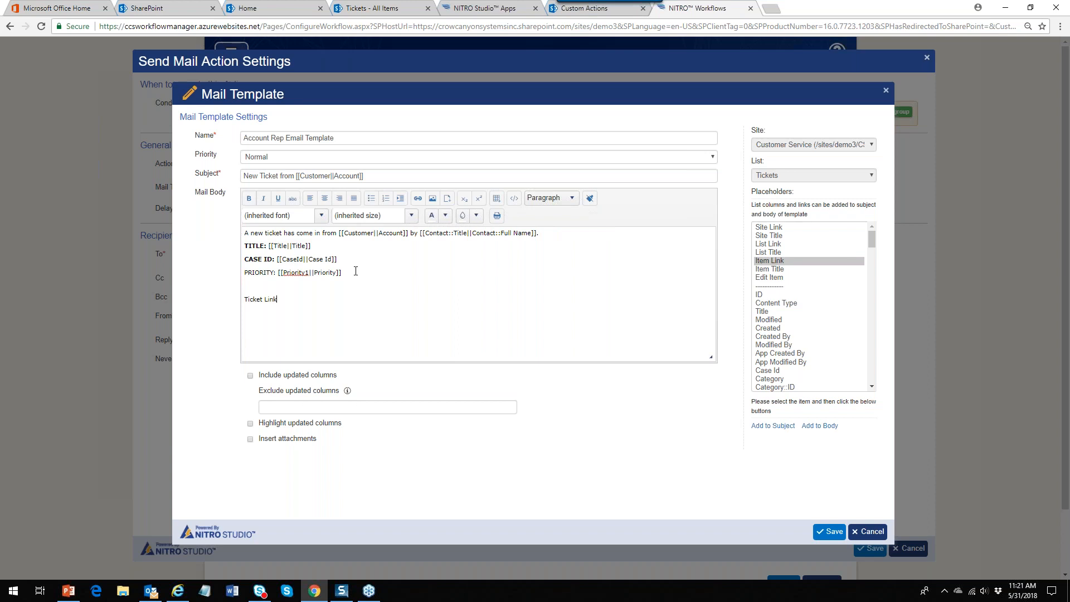
{"action": "type", "text": "[[Item Link||Item Link]]"}
Bold the PRIORITY: and Ticket Link: labels and save the mail template
{"action": "left_click_drag", "start_coordinate": [278, 271], "coordinate": [229, 273]}
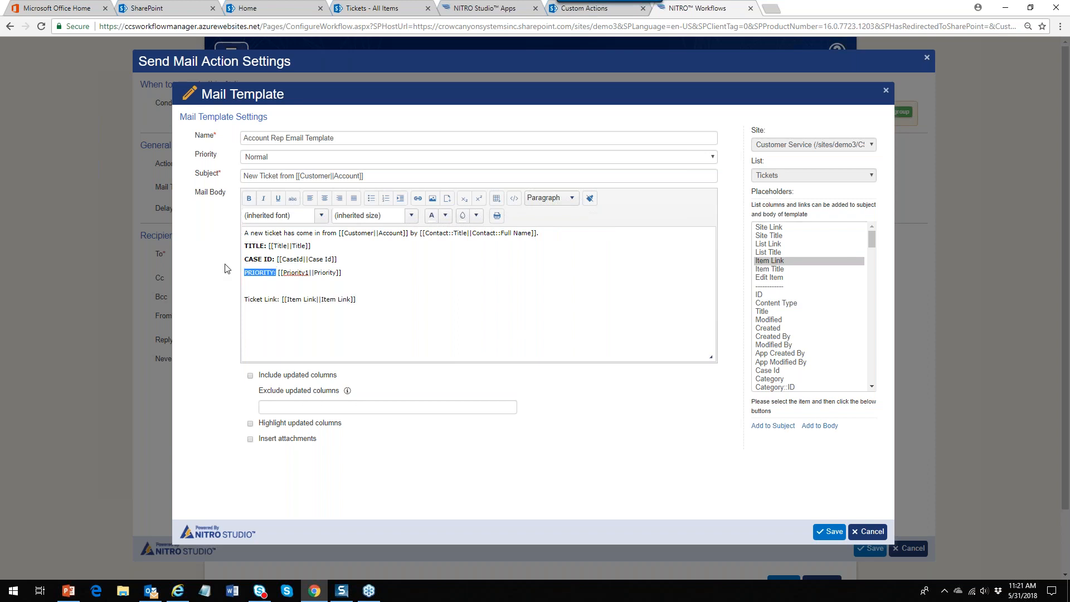
{"action": "left_click", "coordinate": [249, 198]}
{"action": "left_click_drag", "start_coordinate": [280, 299], "coordinate": [230, 301]}
{"action": "left_click", "coordinate": [249, 199]}
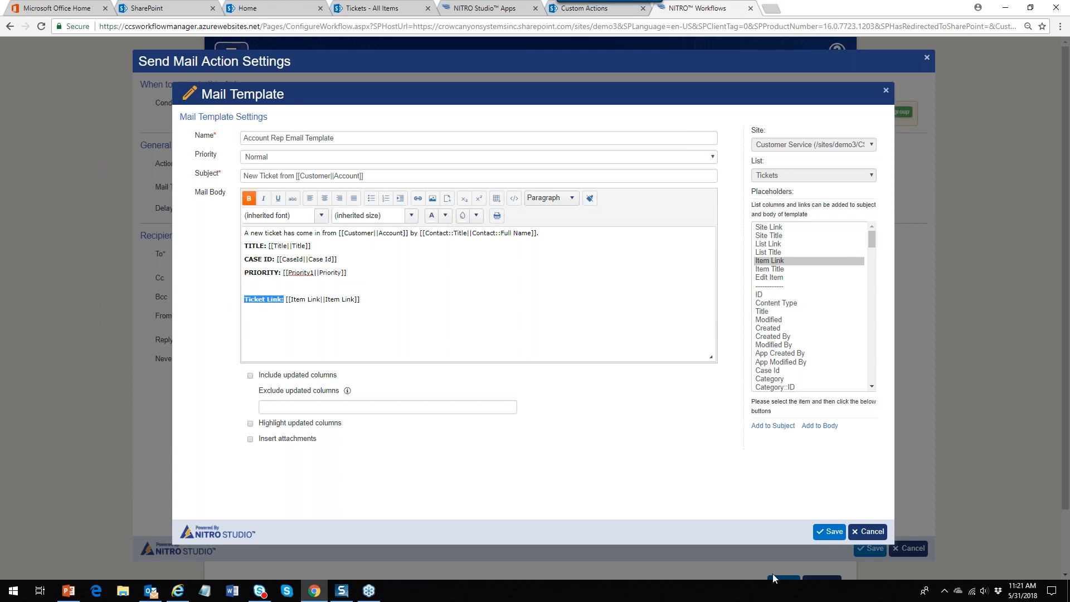
{"action": "left_click", "coordinate": [830, 531]}
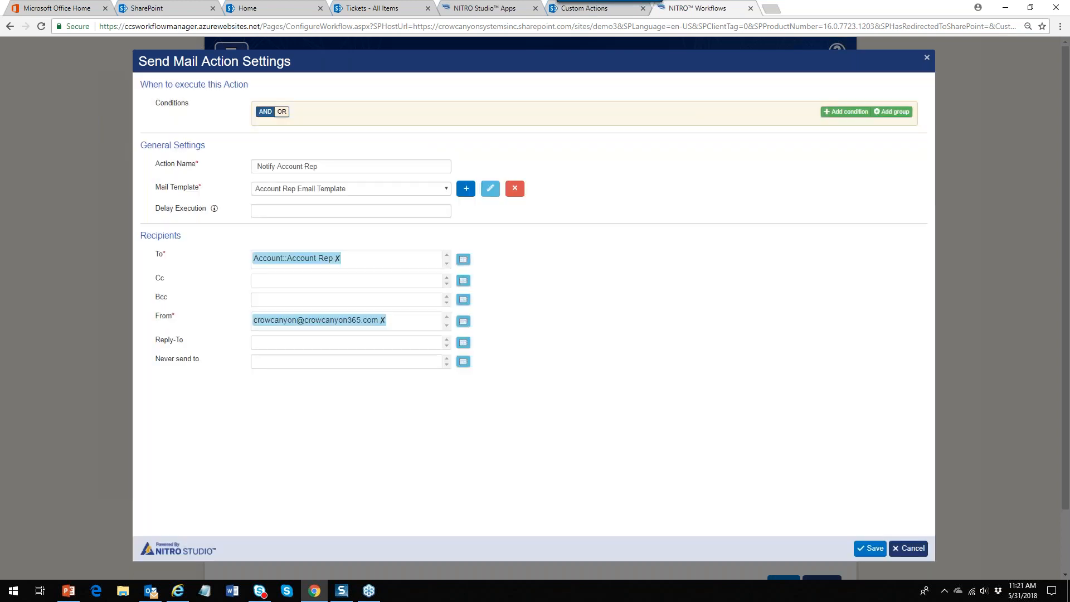
Save the Notify Account Rep settings and select Send Mail in the Action Type list
{"action": "left_click", "coordinate": [872, 547]}
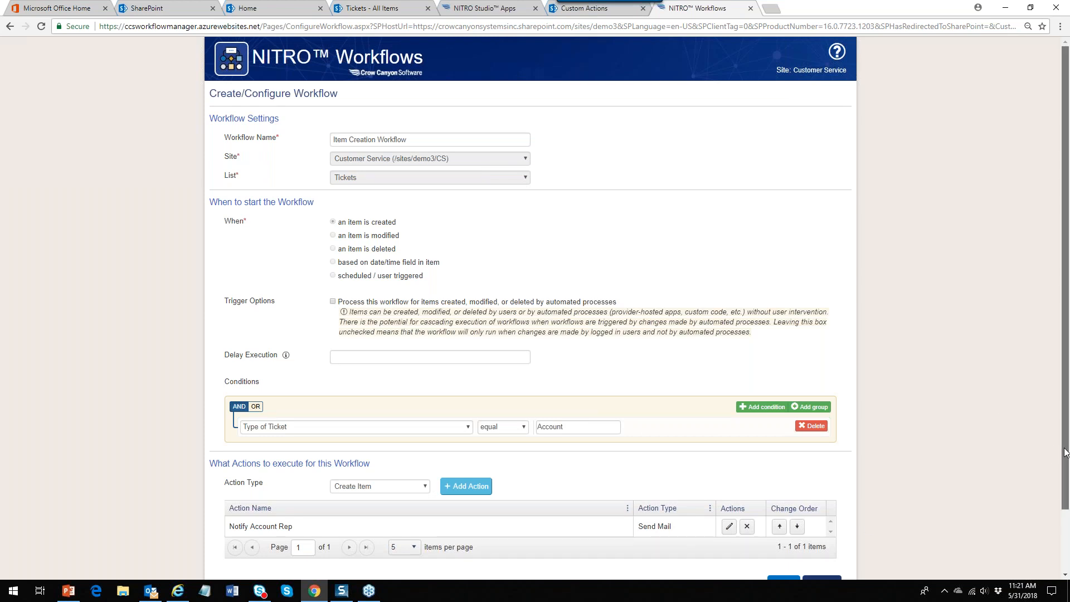
{"action": "scroll", "coordinate": [1064, 453], "scroll_direction": "down", "scroll_amount": 2}
{"action": "left_click", "coordinate": [424, 417]}
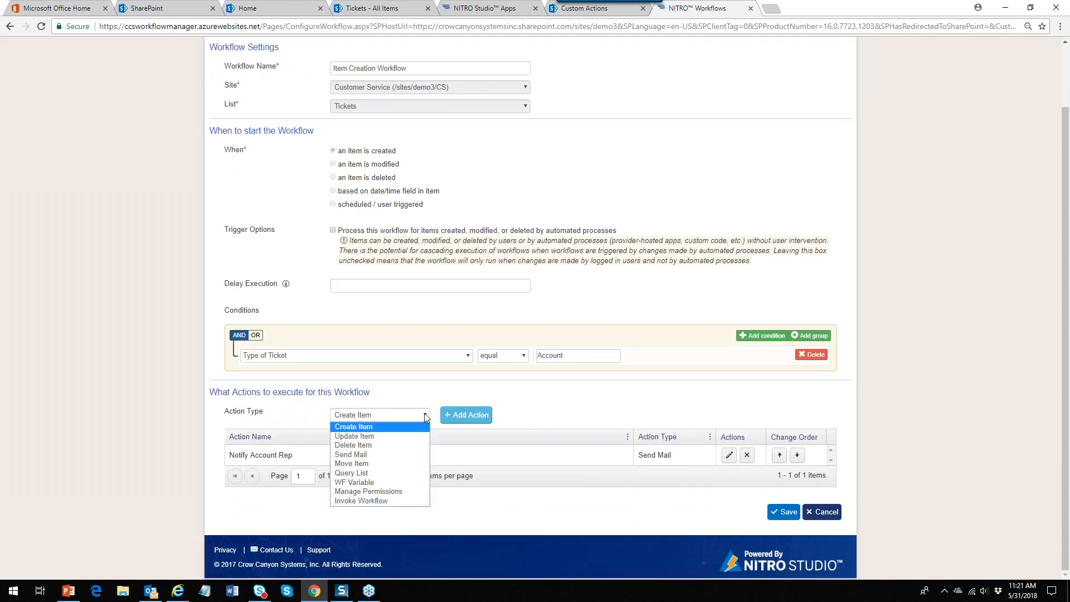
{"action": "left_click", "coordinate": [395, 454]}
Add a Send Mail action named 'Auto-reply to Requester' and create a new mail template for it
{"action": "left_click", "coordinate": [466, 414]}
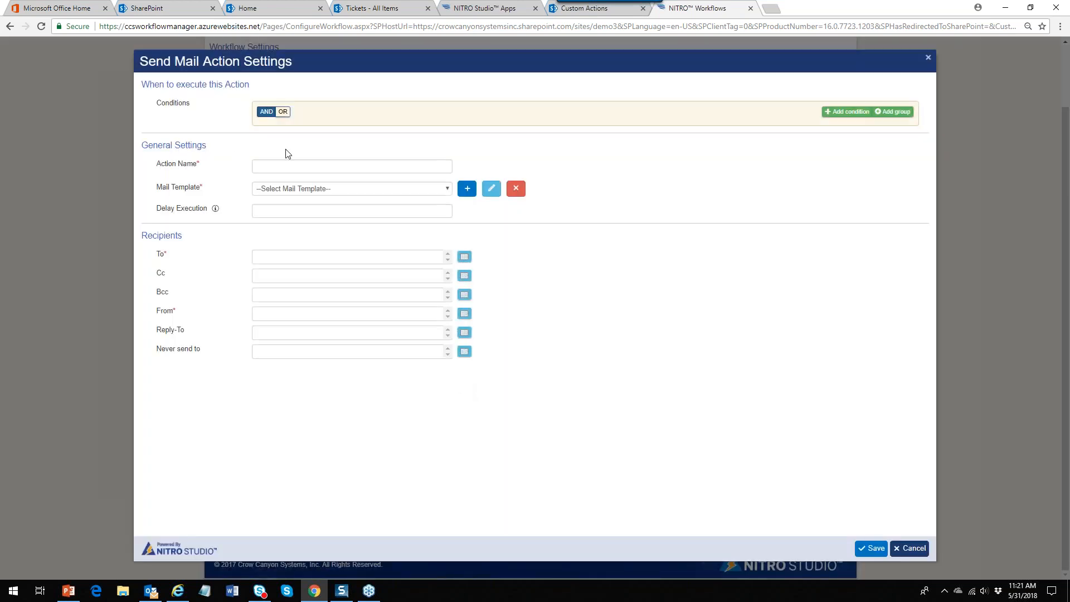
{"action": "left_click", "coordinate": [327, 164]}
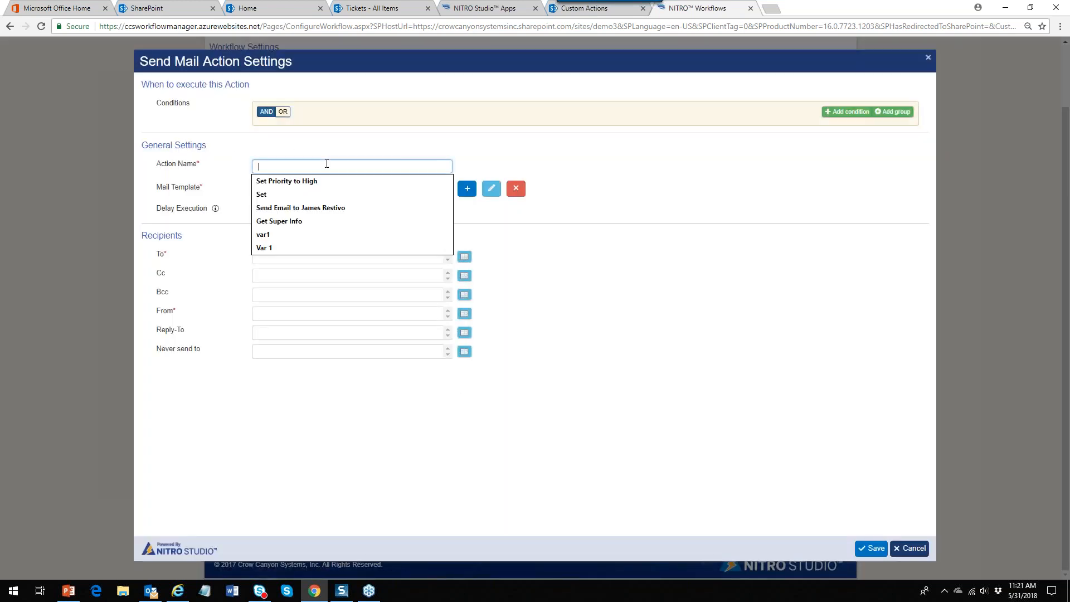
{"action": "type", "text": "Auto-reply to Requester"}
{"action": "left_click", "coordinate": [327, 181]}
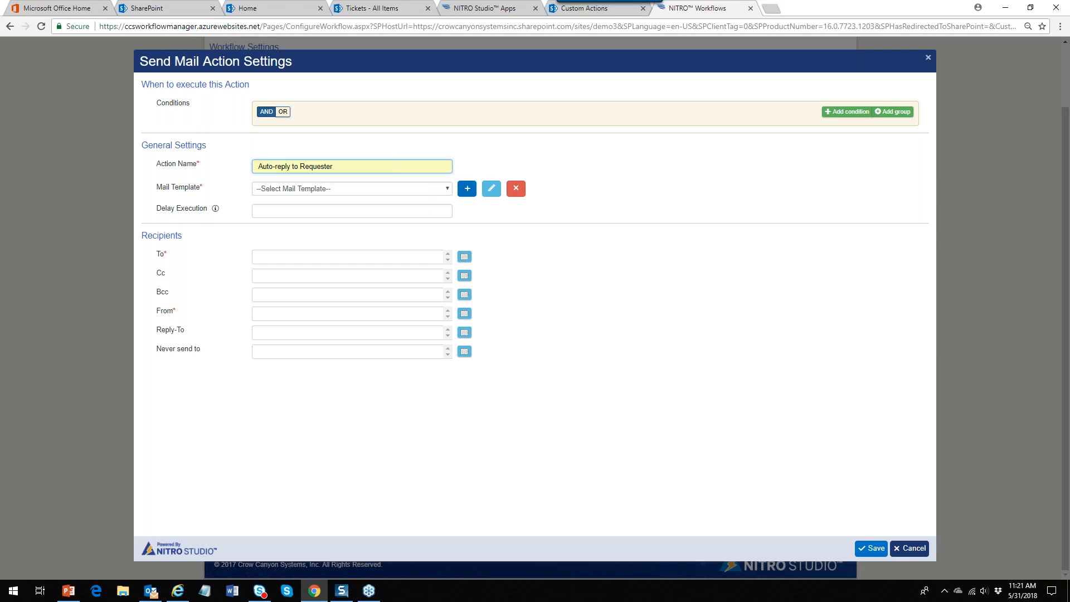
{"action": "left_click", "coordinate": [468, 189]}
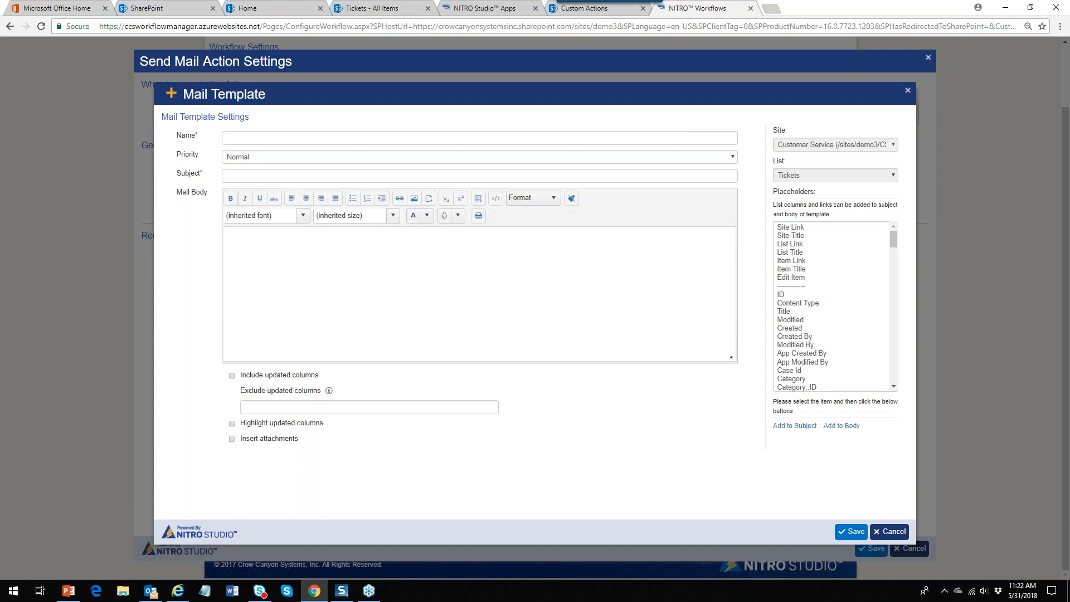
Name the template 'Auto-reply to Requester' with the subject 'Thank you for your request'
{"action": "left_click", "coordinate": [390, 137]}
{"action": "type", "text": "Aut"}
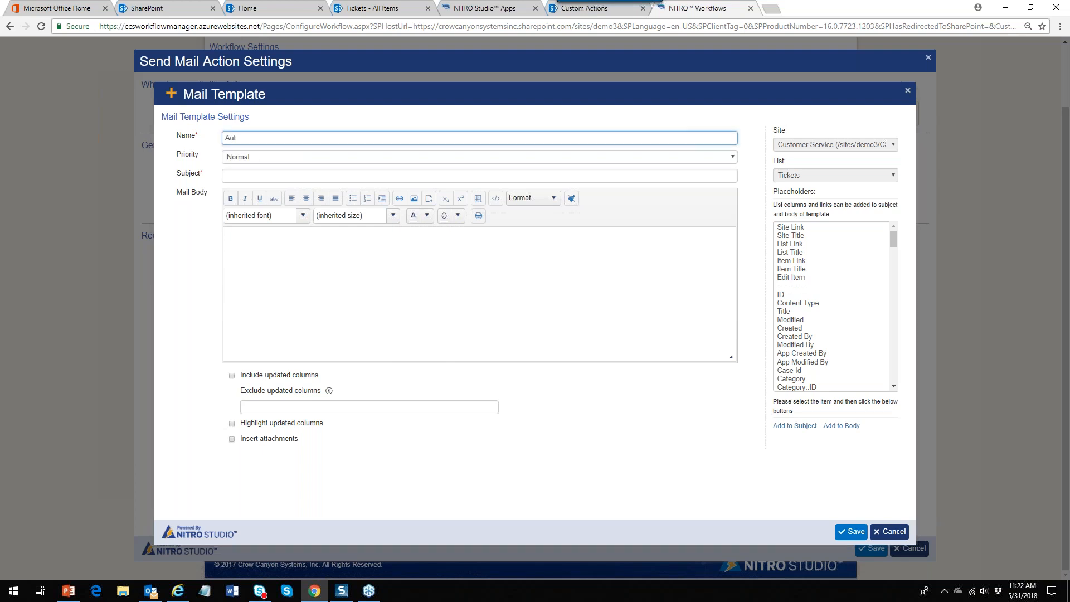
{"action": "type", "text": "o-reply to Rew"}
{"action": "key", "text": "Tab"}
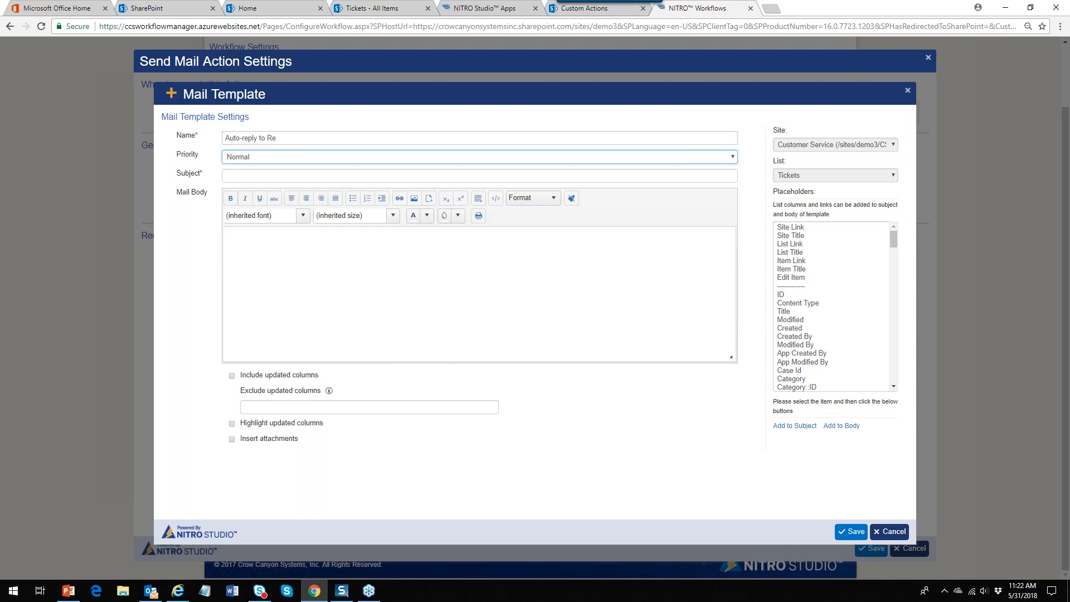
{"action": "left_click", "coordinate": [288, 138]}
{"action": "type", "text": "quester"}
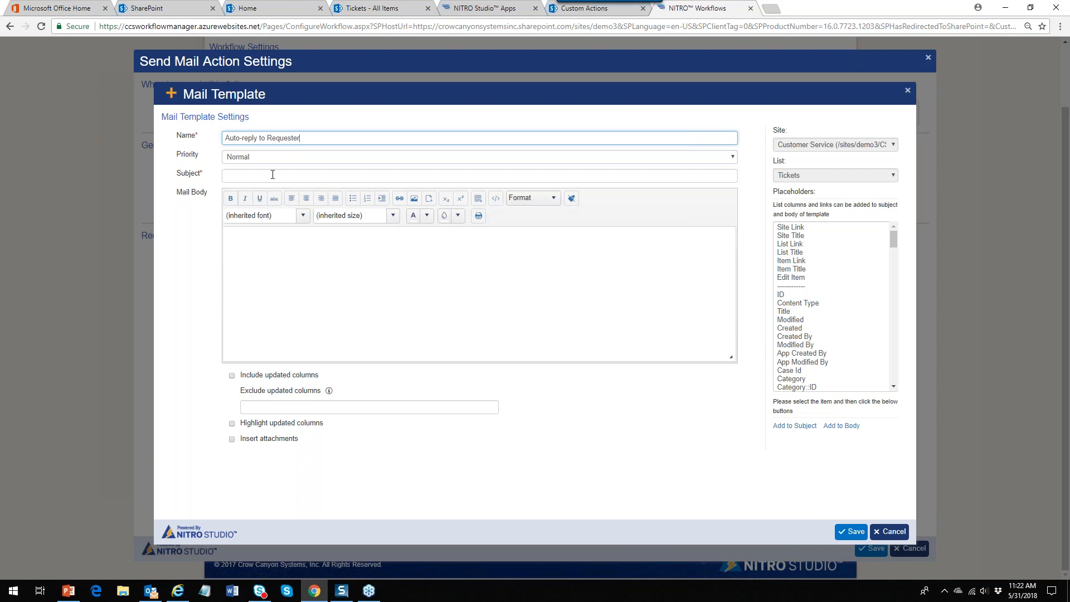
{"action": "left_click", "coordinate": [272, 174]}
{"action": "type", "text": "Thank you for your req"}
{"action": "key", "text": "Tab"}
{"action": "left_click", "coordinate": [311, 176]}
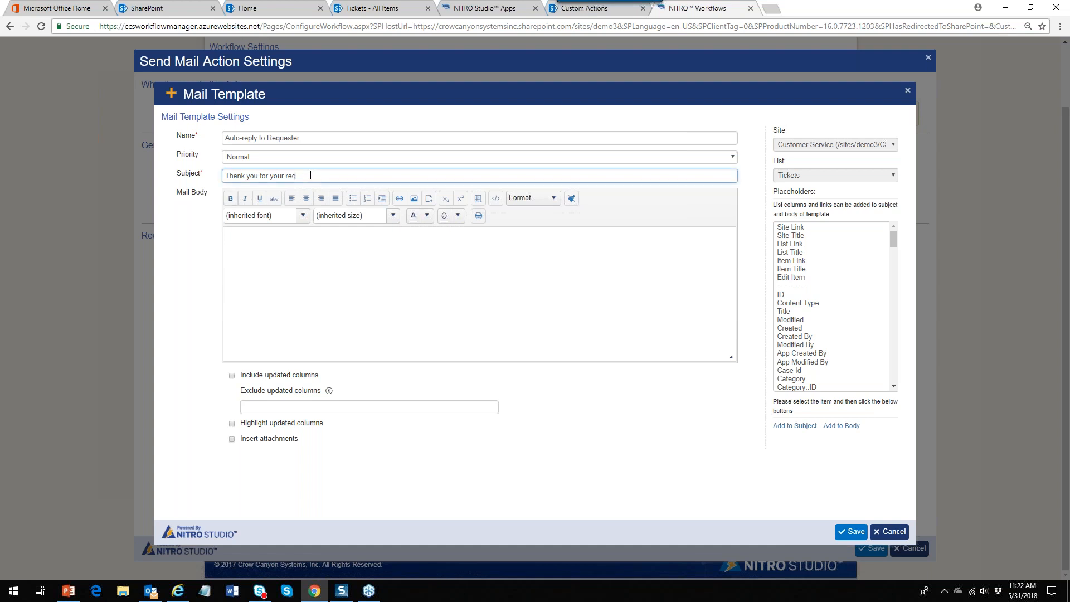
{"action": "type", "text": "uest"}
Write the body 'We will begin work on this right away!', add the Title placeholder, and save
{"action": "left_click", "coordinate": [300, 255]}
{"action": "type", "text": "We will begin"}
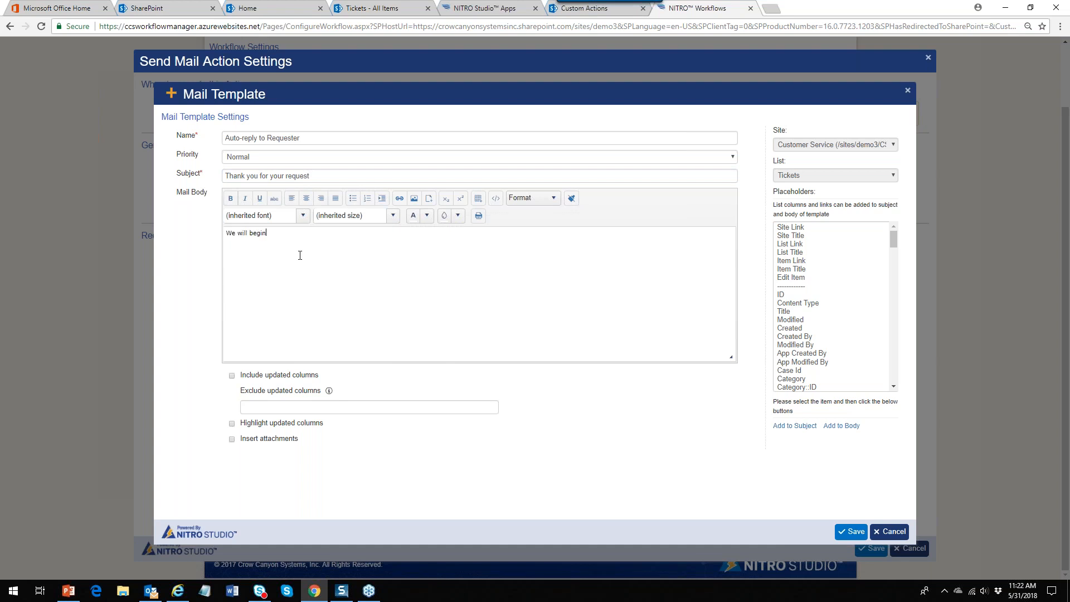
{"action": "type", "text": " work on this right awway"}
{"action": "key", "text": "BackSpace"}
{"action": "key", "text": "BackSpace"}
{"action": "key", "text": "BackSpace"}
{"action": "type", "text": "ay!"}
{"action": "key", "text": "Return"}
{"action": "left_click", "coordinate": [784, 311]}
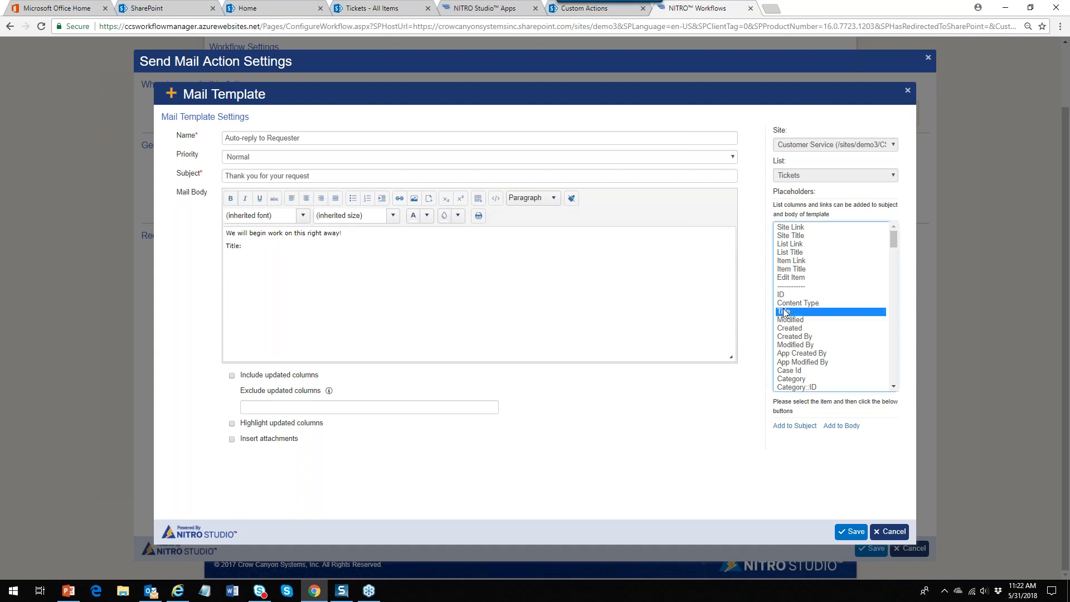
{"action": "left_click", "coordinate": [834, 427]}
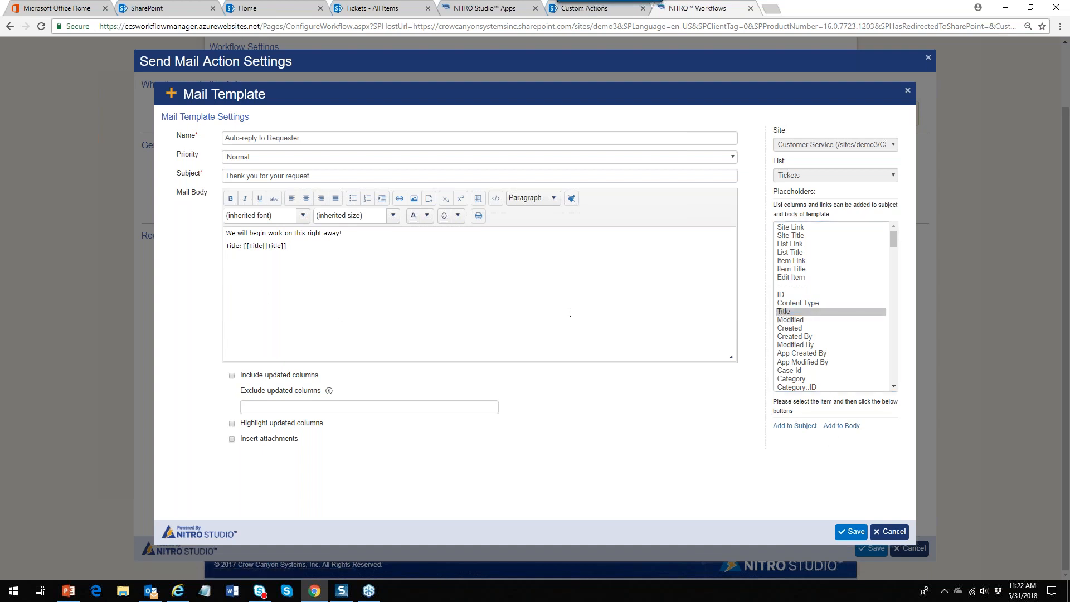
{"action": "left_click", "coordinate": [850, 531]}
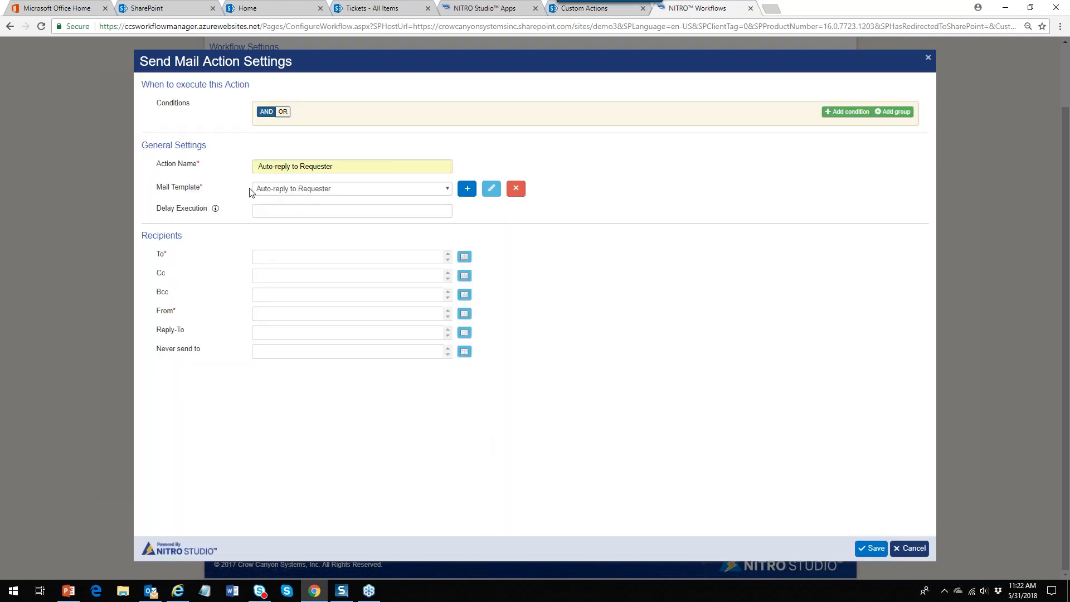
Address the auto-reply To the ticket's Contact::Email Address field
{"action": "left_click", "coordinate": [465, 256]}
{"action": "left_click", "coordinate": [276, 205]}
{"action": "left_click", "coordinate": [541, 206]}
{"action": "left_click_drag", "start_coordinate": [548, 237], "coordinate": [544, 317]}
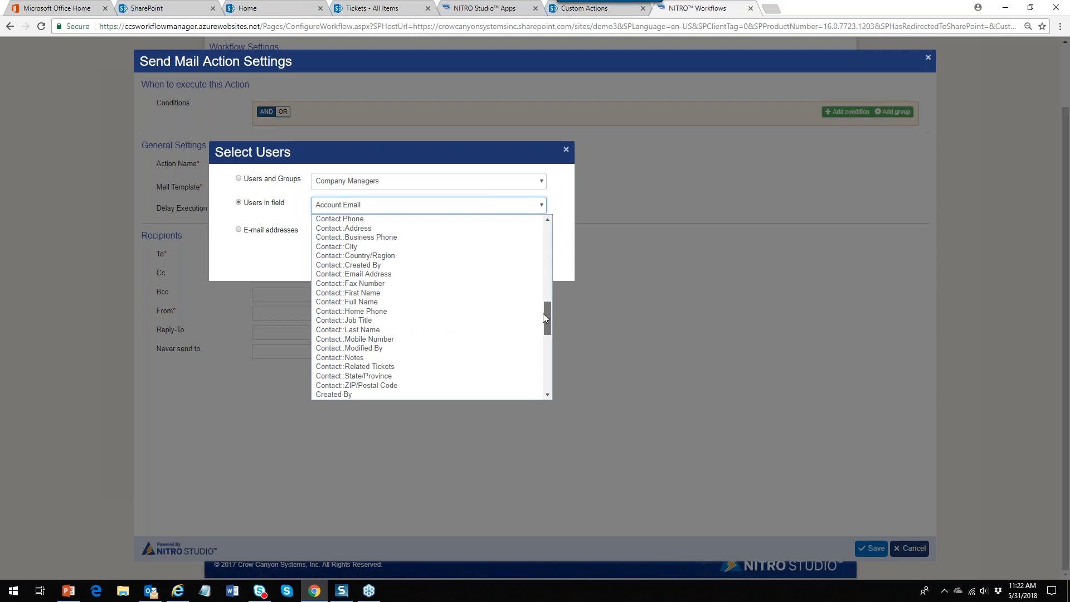
{"action": "left_click", "coordinate": [390, 274]}
{"action": "left_click", "coordinate": [504, 262]}
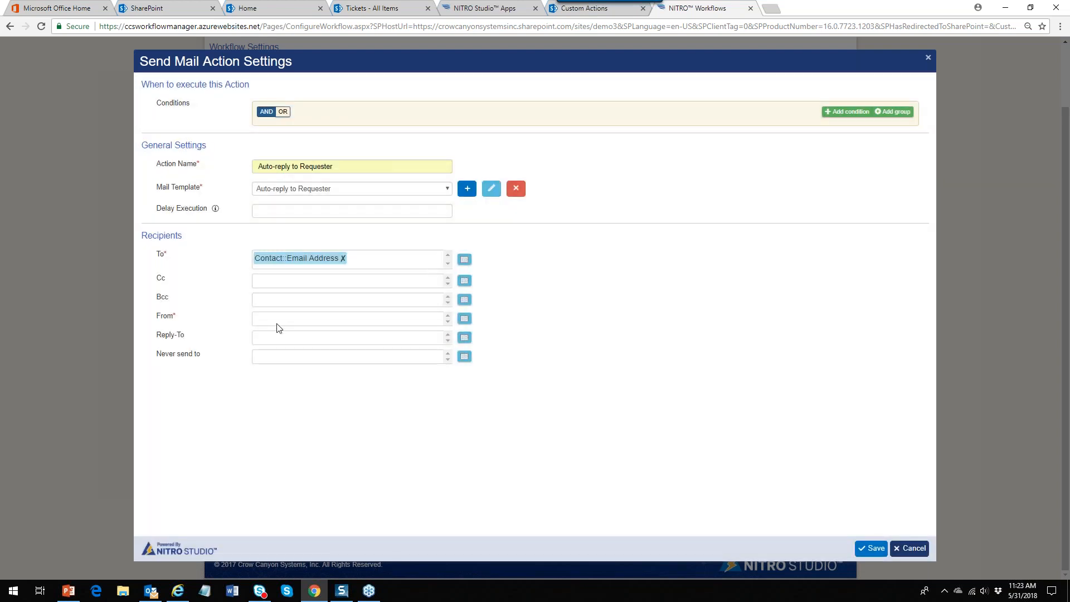
Set the From field to the company sender e-mail address and save the action
{"action": "left_click", "coordinate": [465, 319]}
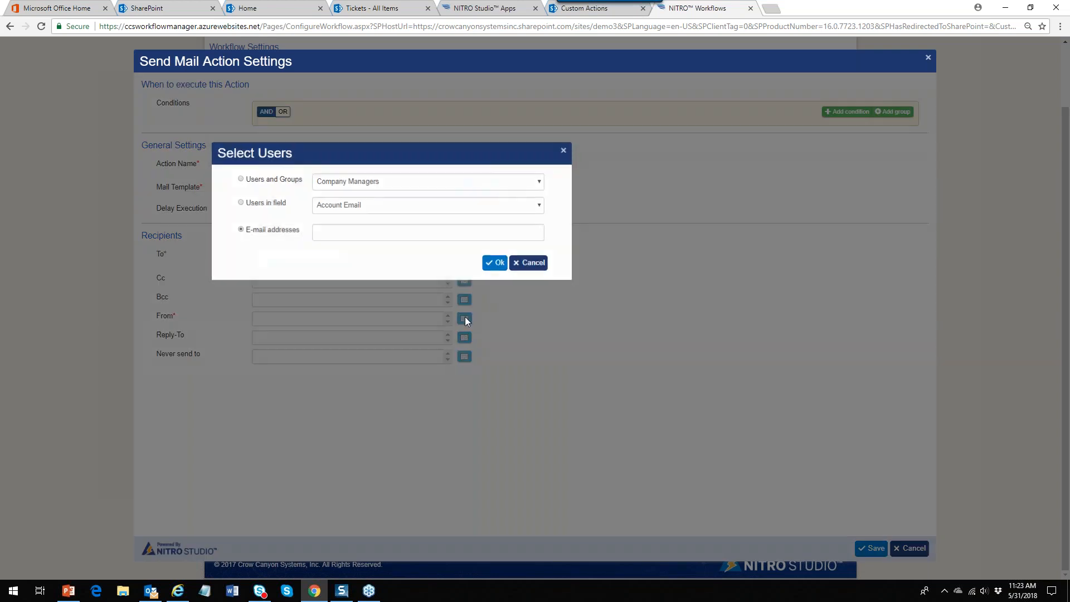
{"action": "left_click", "coordinate": [356, 234]}
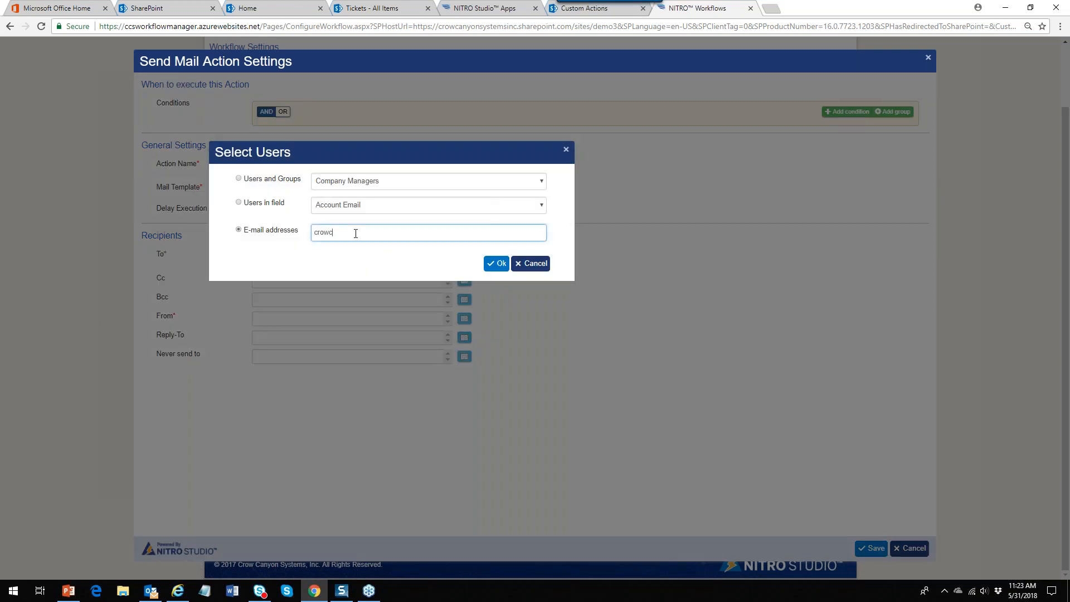
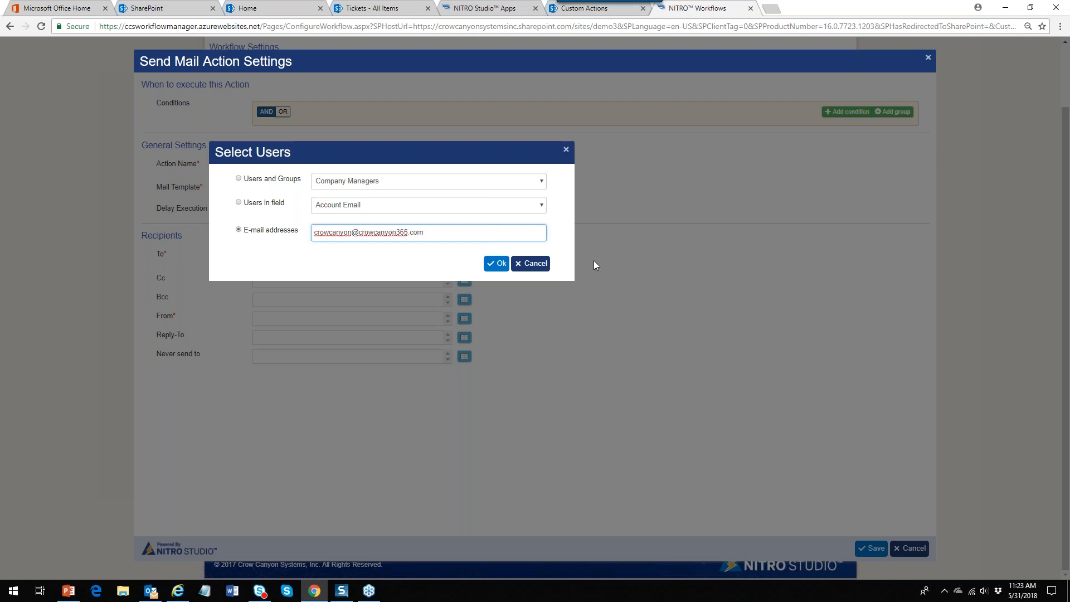
{"action": "left_click", "coordinate": [498, 263]}
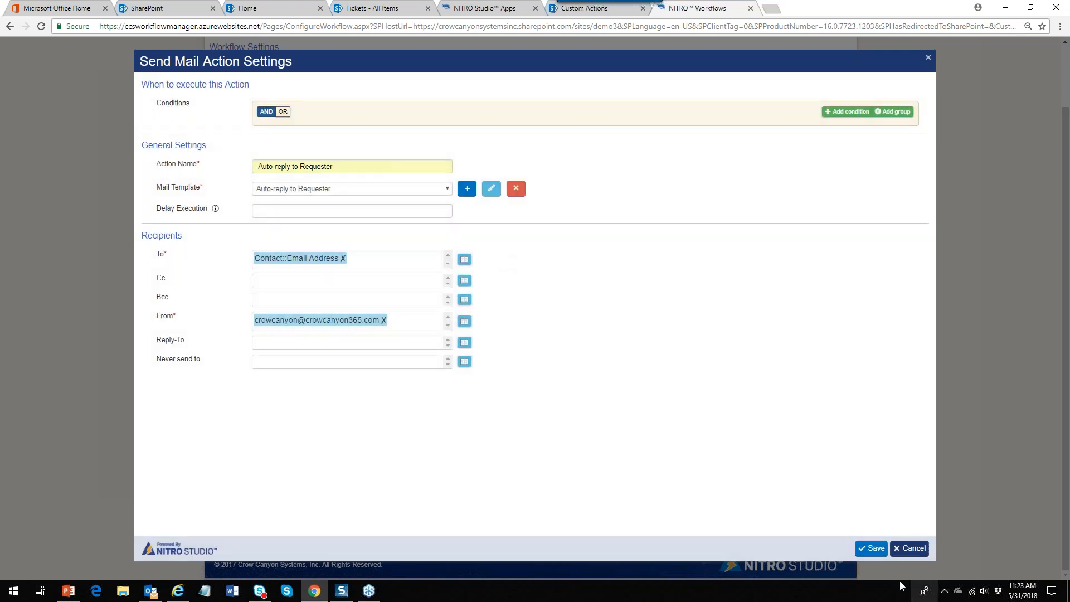
{"action": "left_click", "coordinate": [875, 552]}
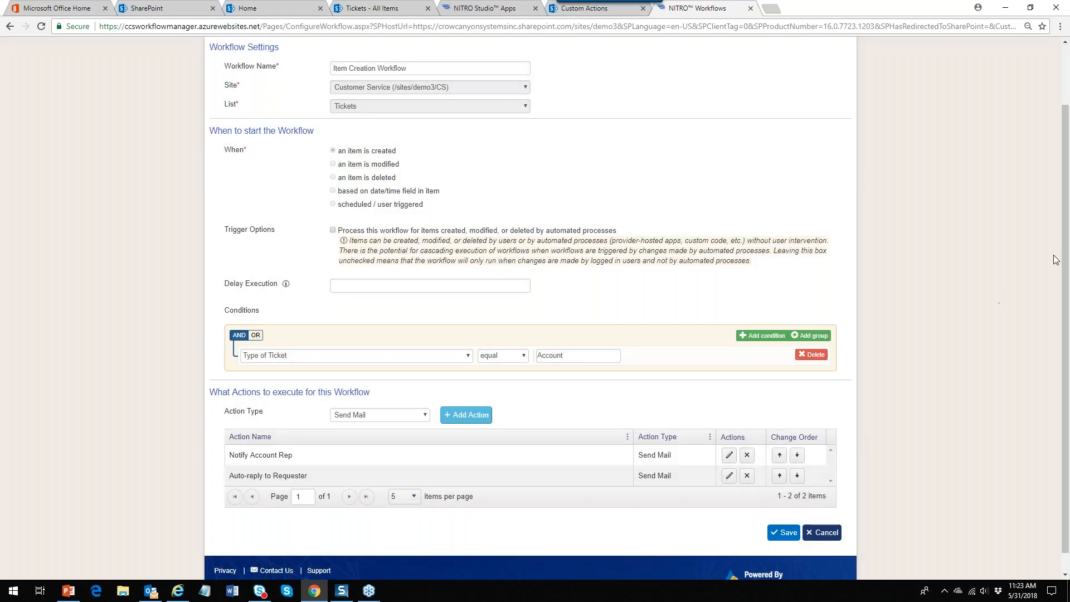
Show the Action Type choices, Create Item through Invoke Workflow, below the two Send Mail actions
{"action": "scroll", "coordinate": [1066, 261], "scroll_direction": "down", "scroll_amount": 1}
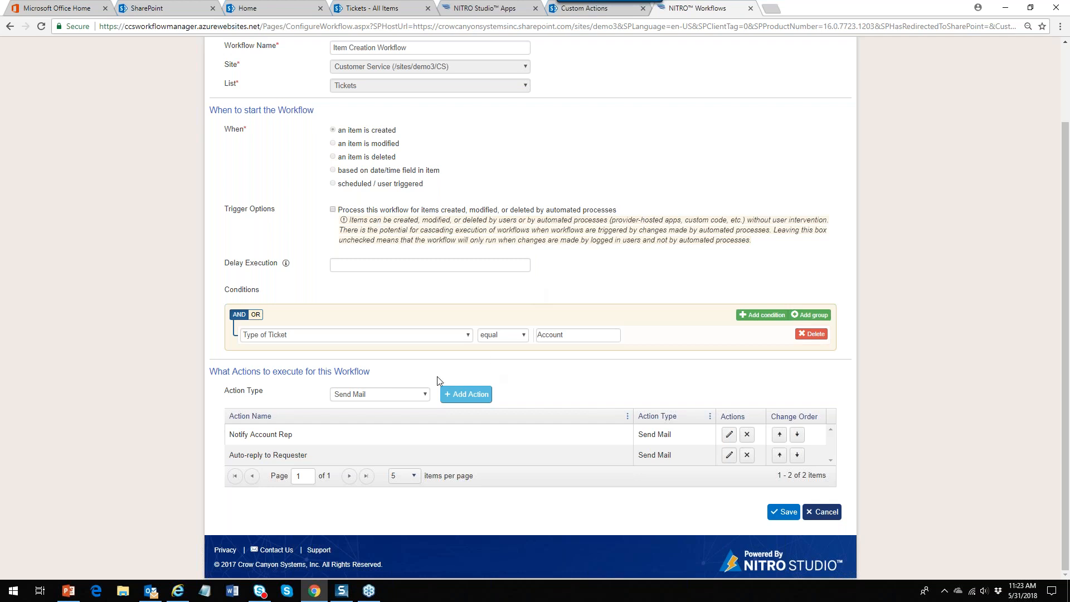
{"action": "left_click", "coordinate": [425, 395]}
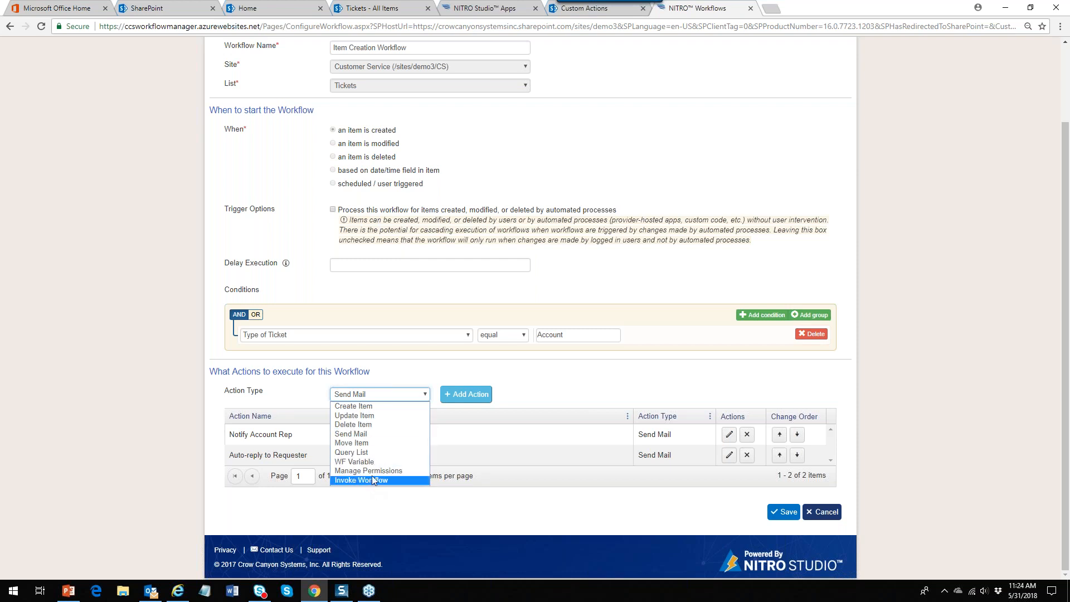
Swap the two actions and back so Notify Account Rep stays first, then save the workflow
{"action": "left_click", "coordinate": [564, 391]}
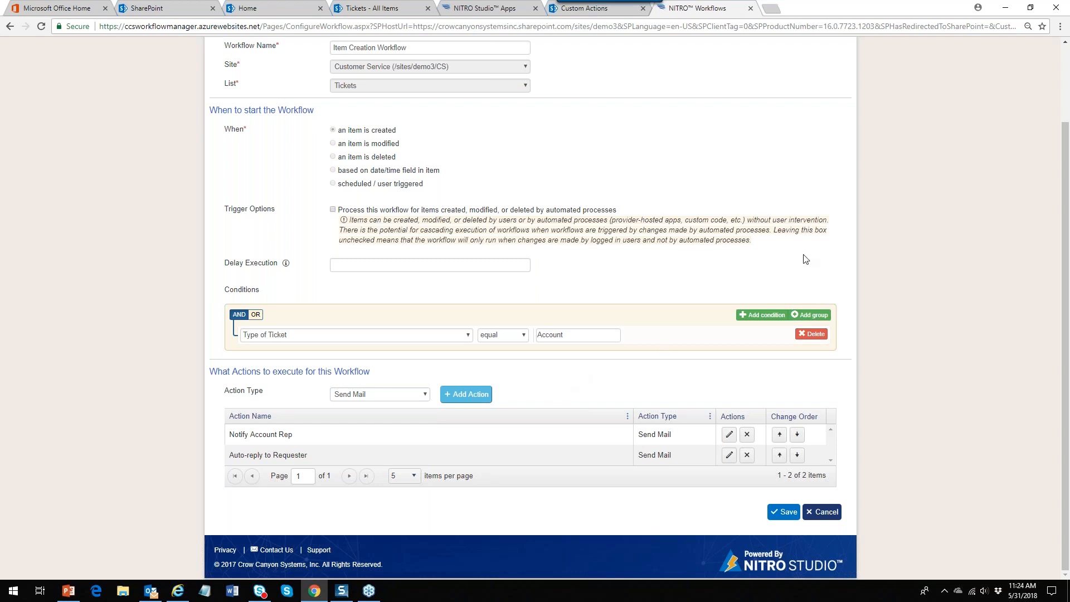
{"action": "left_click_drag", "start_coordinate": [1064, 145], "coordinate": [1069, 209]}
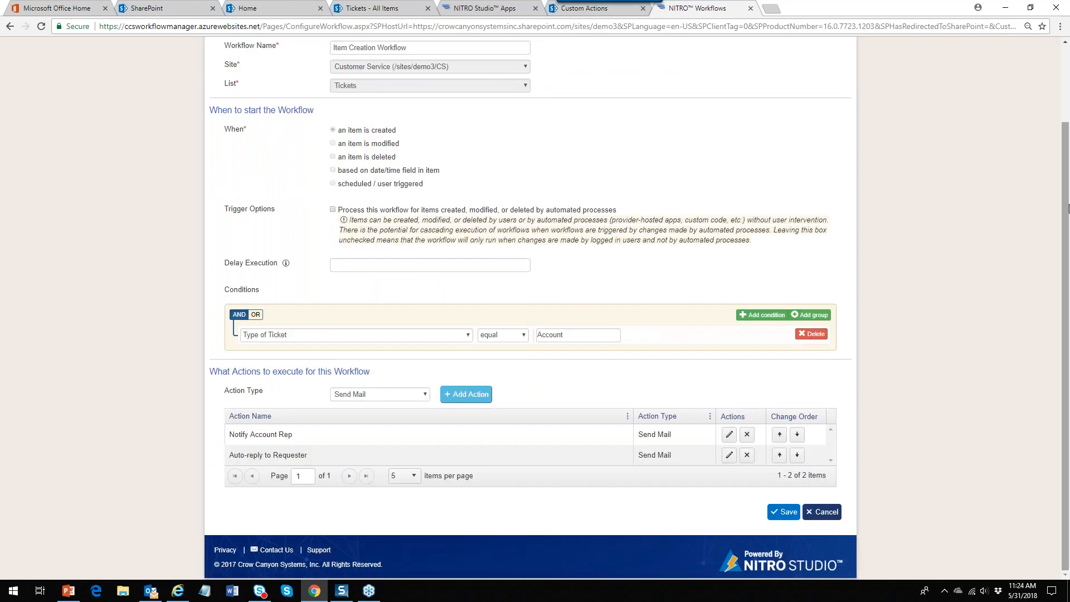
{"action": "mouse_move", "coordinate": [536, 457]}
{"action": "left_mouse_down"}
{"action": "mouse_move", "coordinate": [537, 439]}
{"action": "mouse_move", "coordinate": [538, 458]}
{"action": "left_mouse_up"}
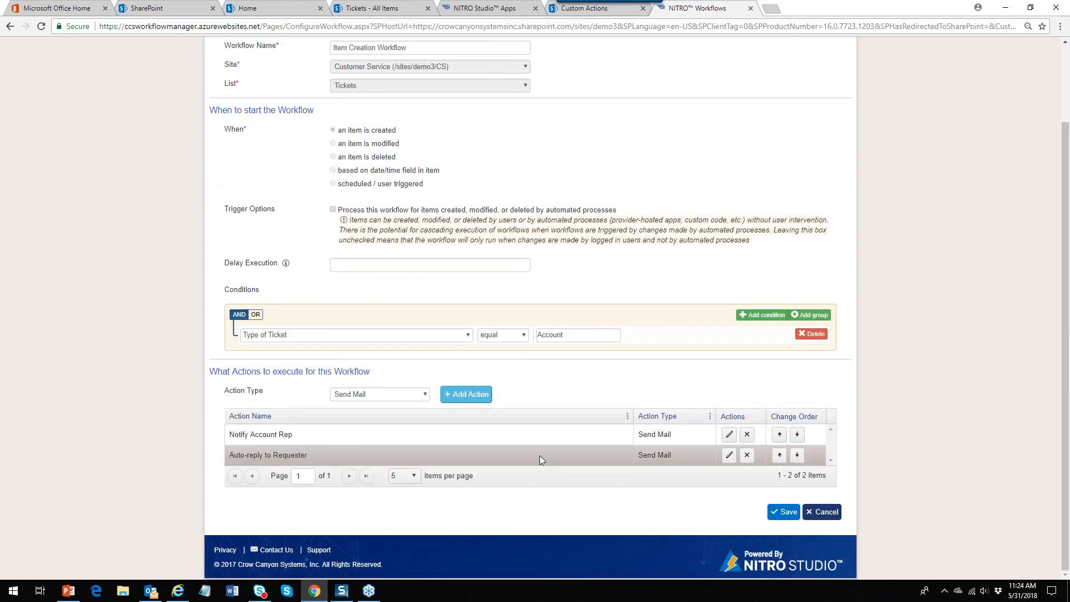
{"action": "mouse_move", "coordinate": [814, 456]}
{"action": "left_mouse_down"}
{"action": "mouse_move", "coordinate": [814, 424]}
{"action": "mouse_move", "coordinate": [817, 447]}
{"action": "left_mouse_up"}
{"action": "left_click", "coordinate": [779, 455]}
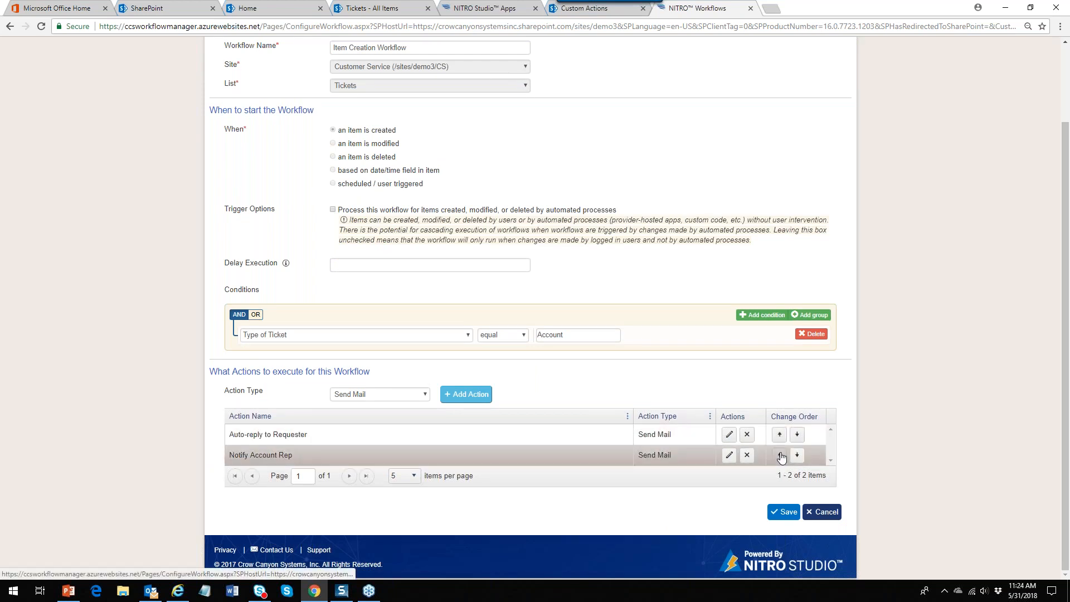
{"action": "left_click", "coordinate": [797, 435]}
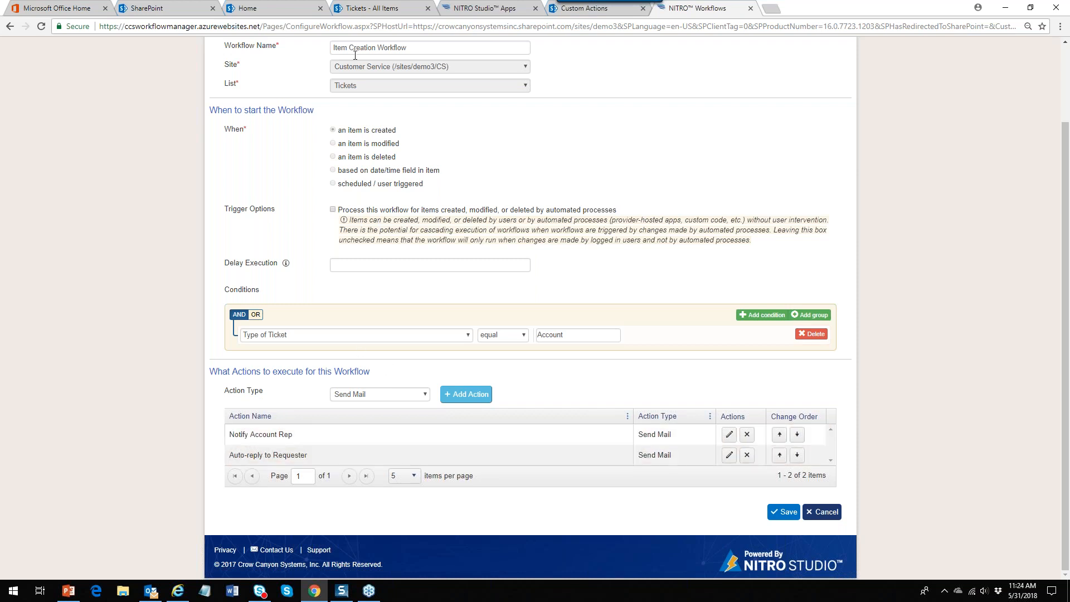
{"action": "left_click", "coordinate": [783, 512]}
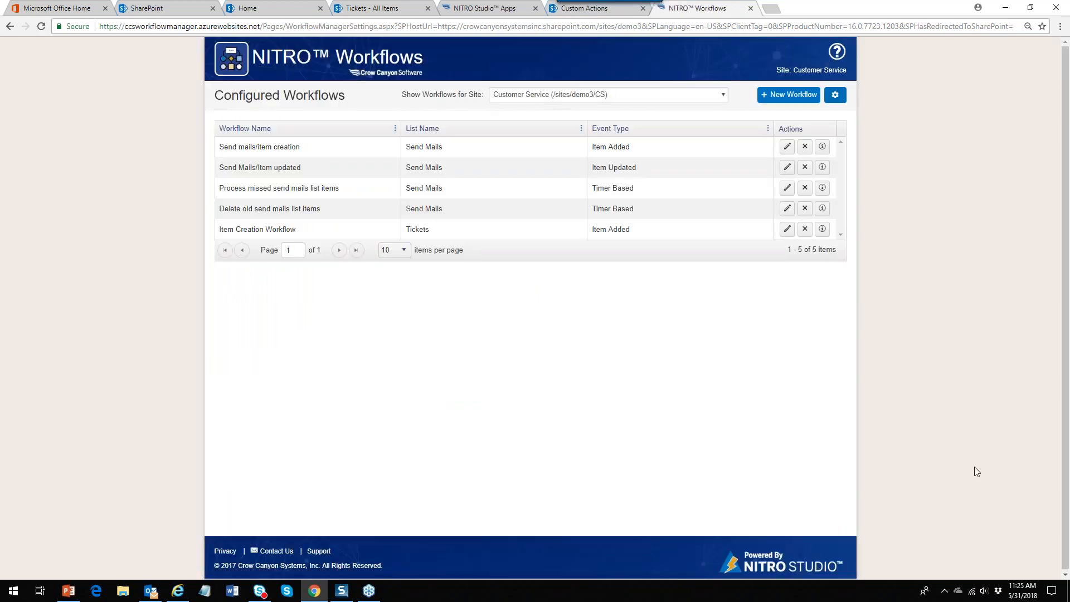
Create 'Escalation Workflow' on the Tickets list, triggered by a date/time field in the item
{"action": "left_click", "coordinate": [774, 96]}
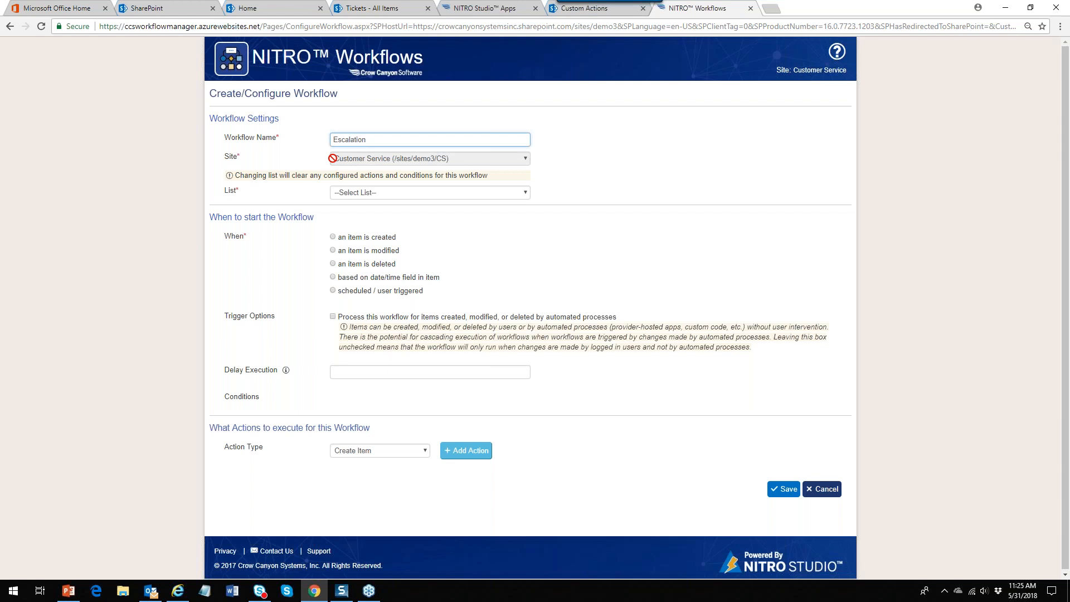
{"action": "type", "text": "low"}
{"action": "left_click", "coordinate": [527, 194]}
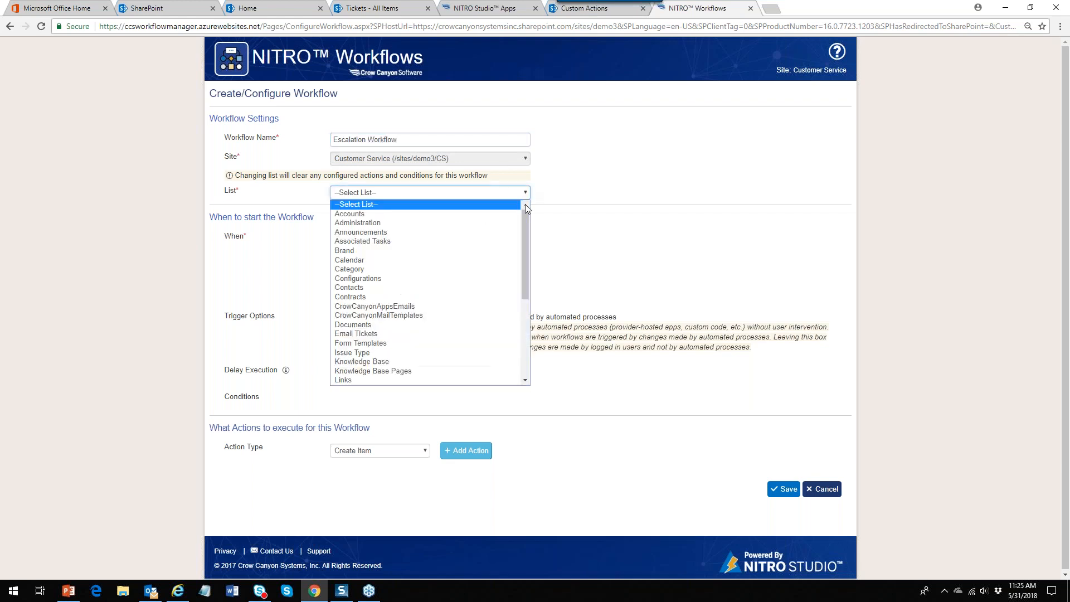
{"action": "left_click_drag", "start_coordinate": [523, 235], "coordinate": [526, 314]}
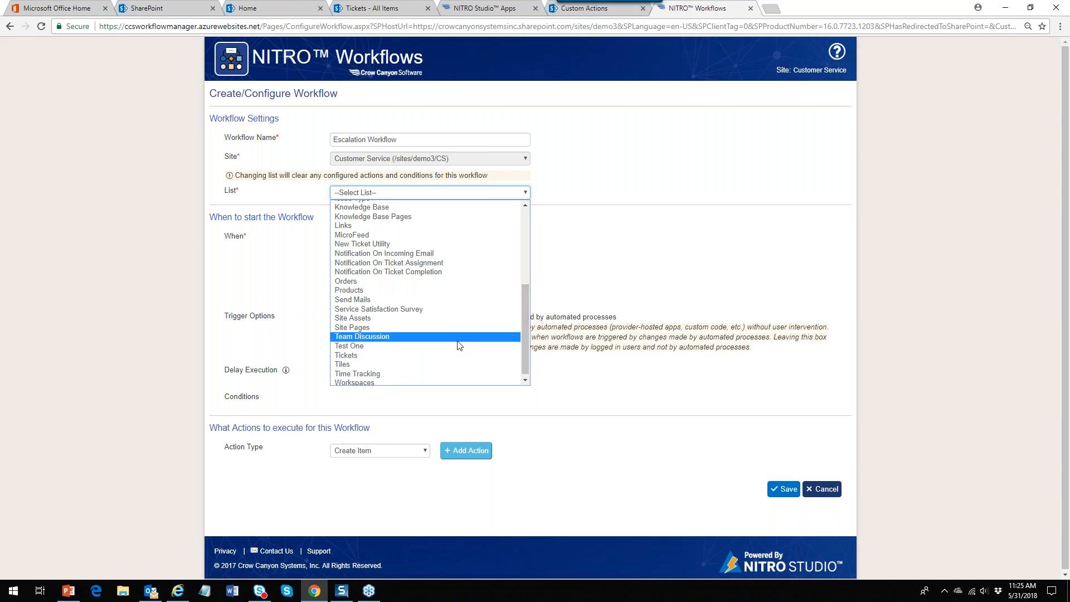
{"action": "left_click", "coordinate": [447, 355]}
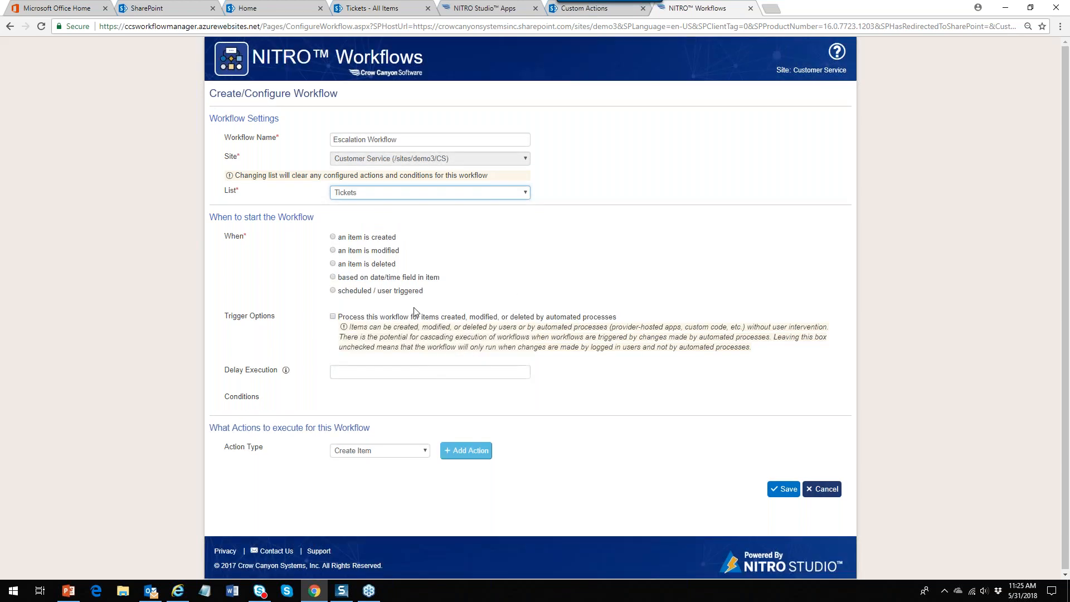
{"action": "left_click", "coordinate": [333, 277]}
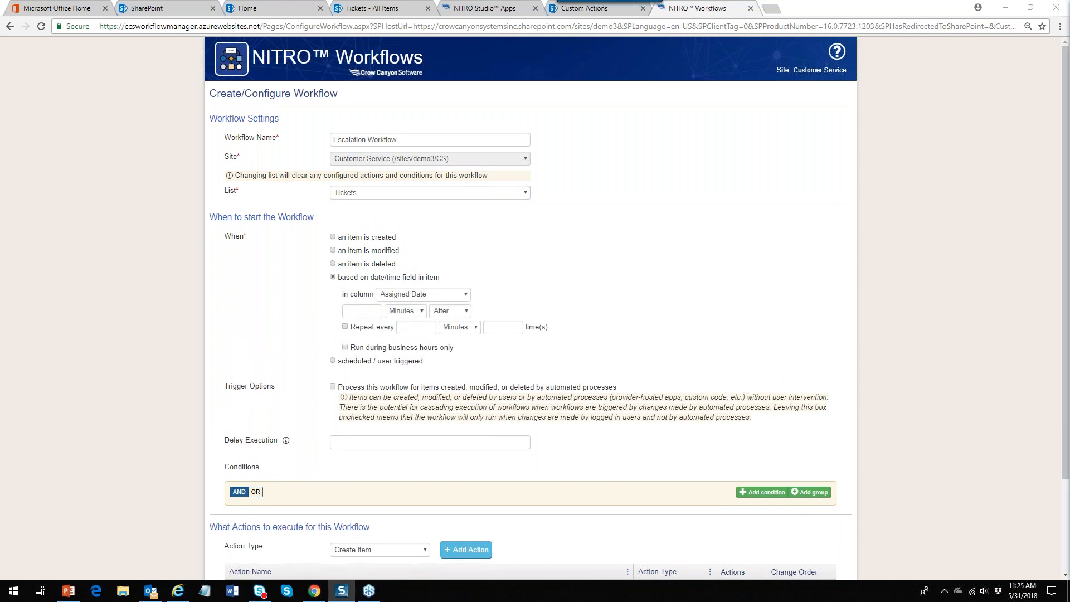
Set the trigger to fire 2 Hours After each ticket's Due Date
{"action": "left_click", "coordinate": [465, 294]}
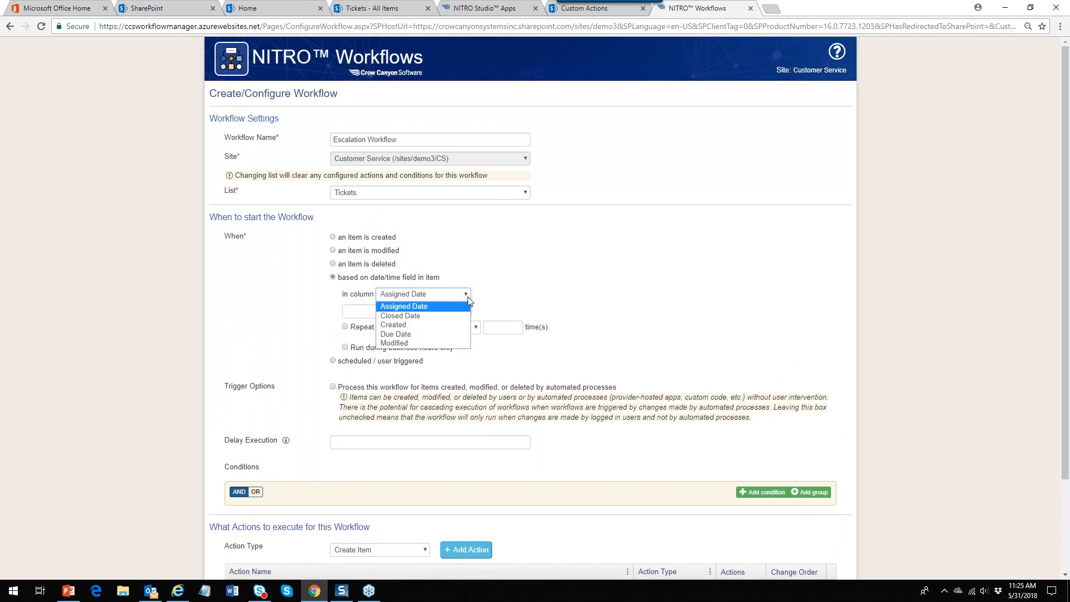
{"action": "left_click", "coordinate": [395, 327]}
{"action": "left_click", "coordinate": [371, 312]}
{"action": "type", "text": "2"}
{"action": "left_click", "coordinate": [420, 311]}
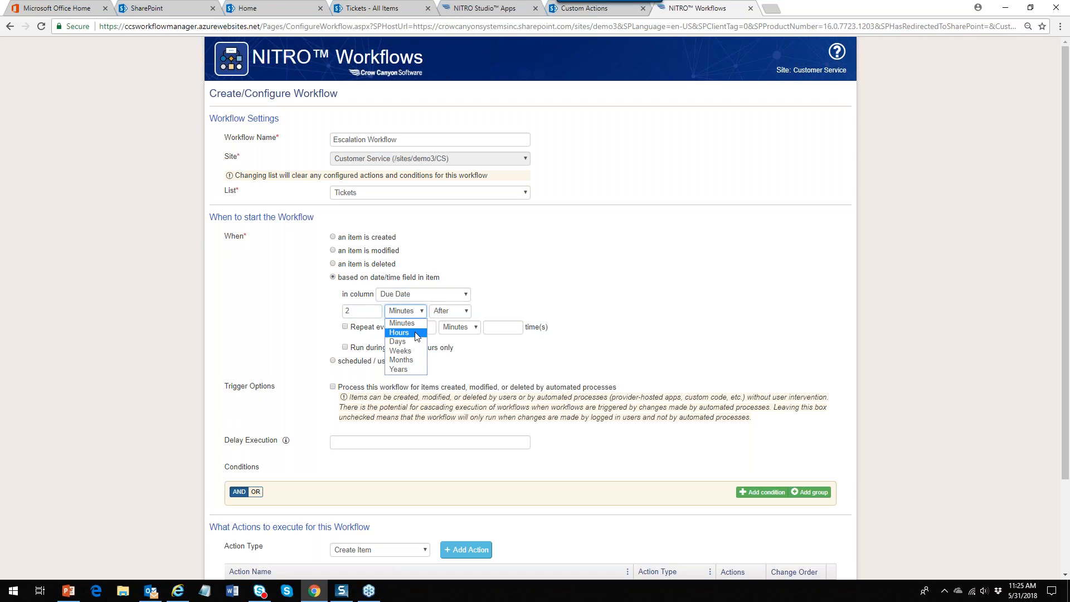
{"action": "left_click", "coordinate": [417, 335]}
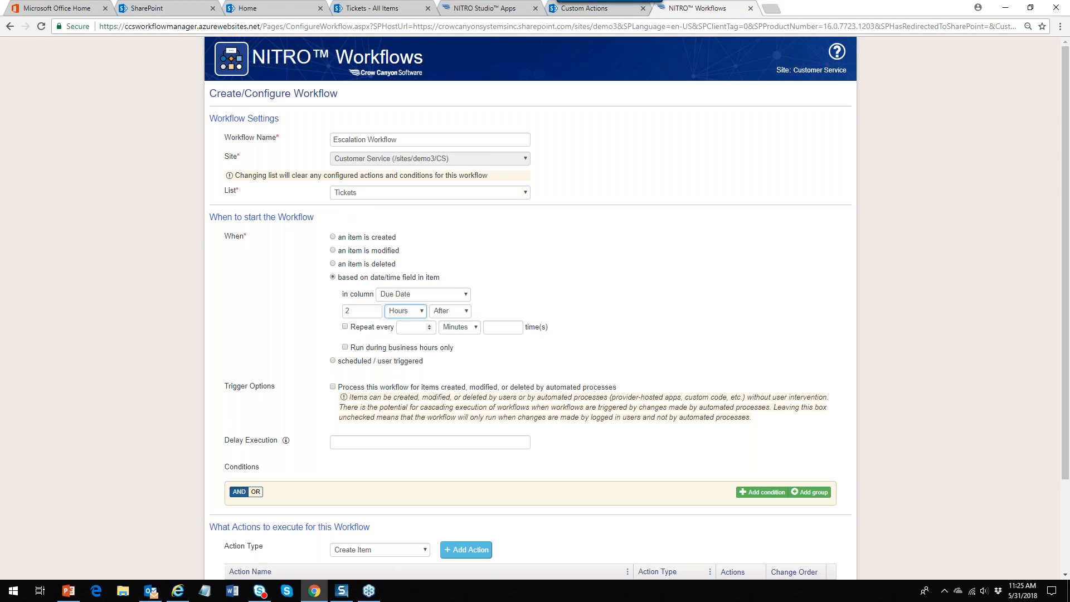
{"action": "left_click_drag", "start_coordinate": [1064, 223], "coordinate": [1064, 314]}
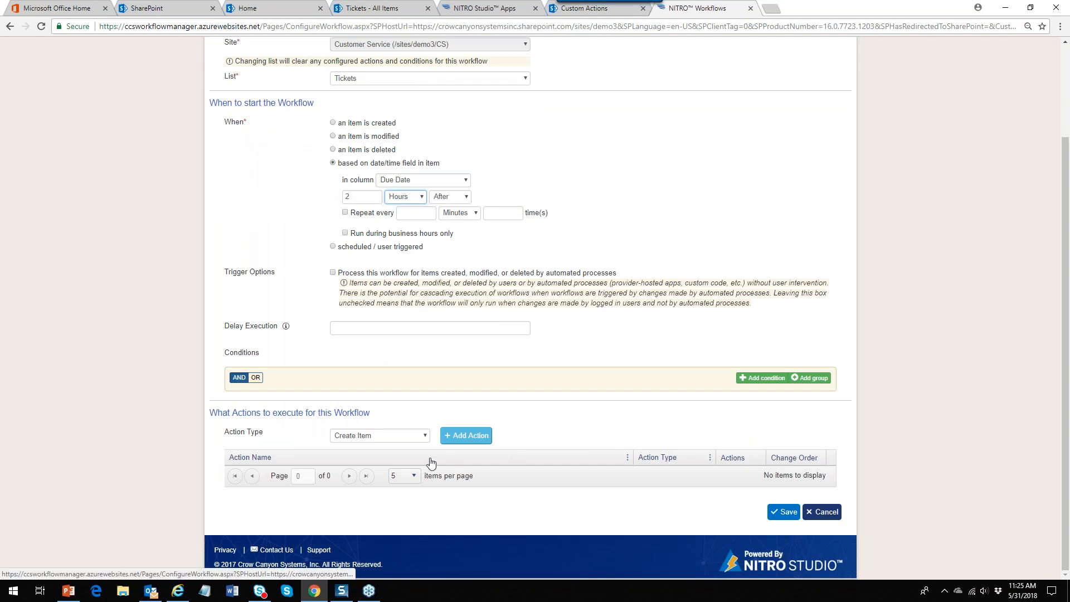
{"action": "left_click", "coordinate": [425, 438]}
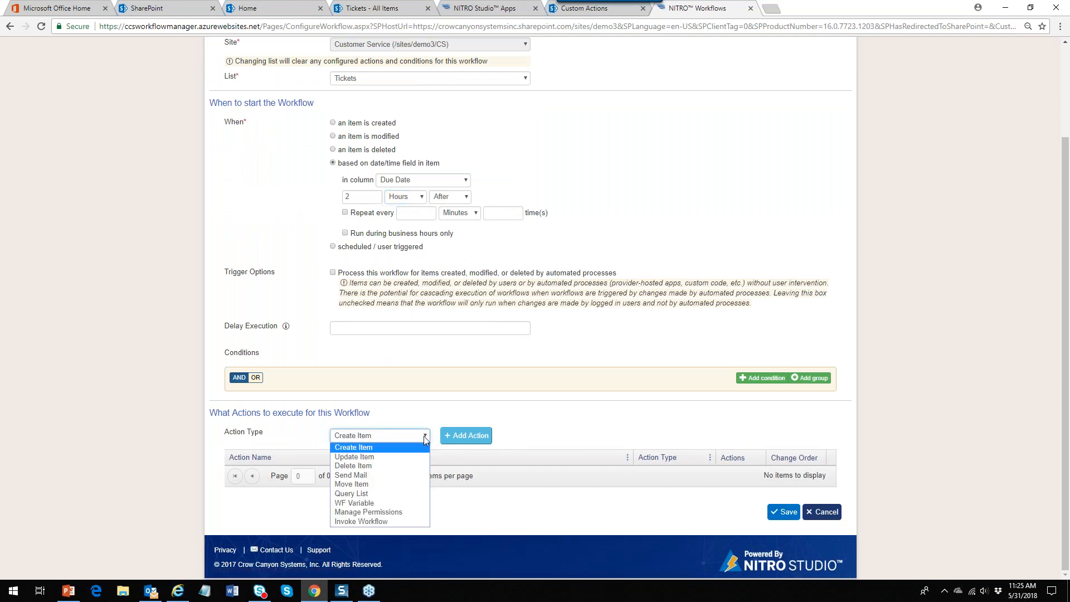
Add an Update Item action named 'Set Priority to High' that updates the current ticket
{"action": "left_click", "coordinate": [396, 457]}
{"action": "left_click", "coordinate": [458, 440]}
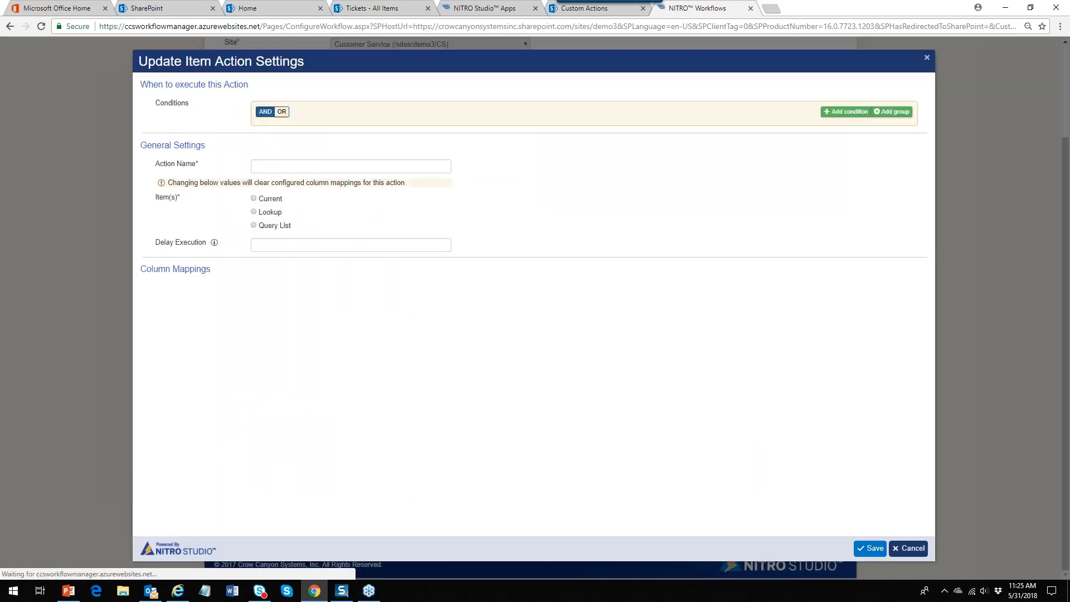
{"action": "left_click", "coordinate": [284, 169]}
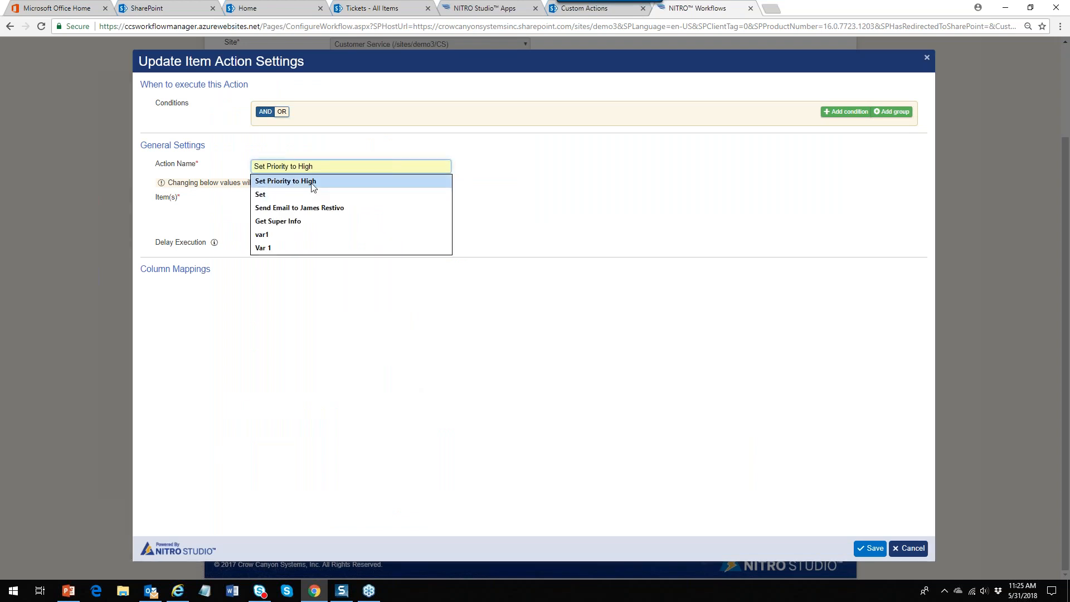
{"action": "left_click", "coordinate": [310, 182]}
{"action": "left_click", "coordinate": [254, 198]}
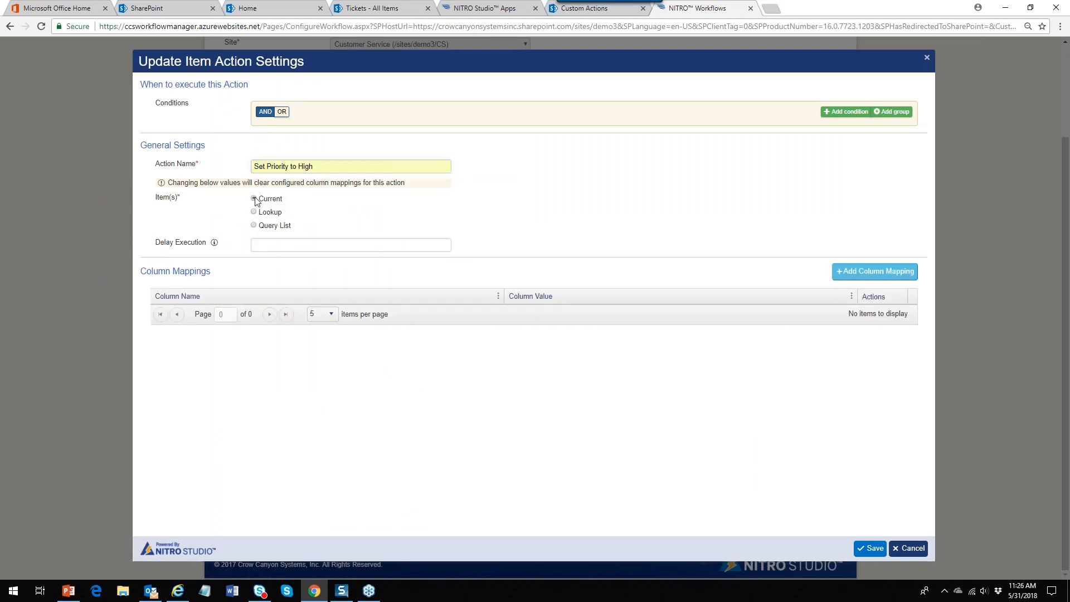
Map the Priority column to High and save the action
{"action": "left_click", "coordinate": [878, 273]}
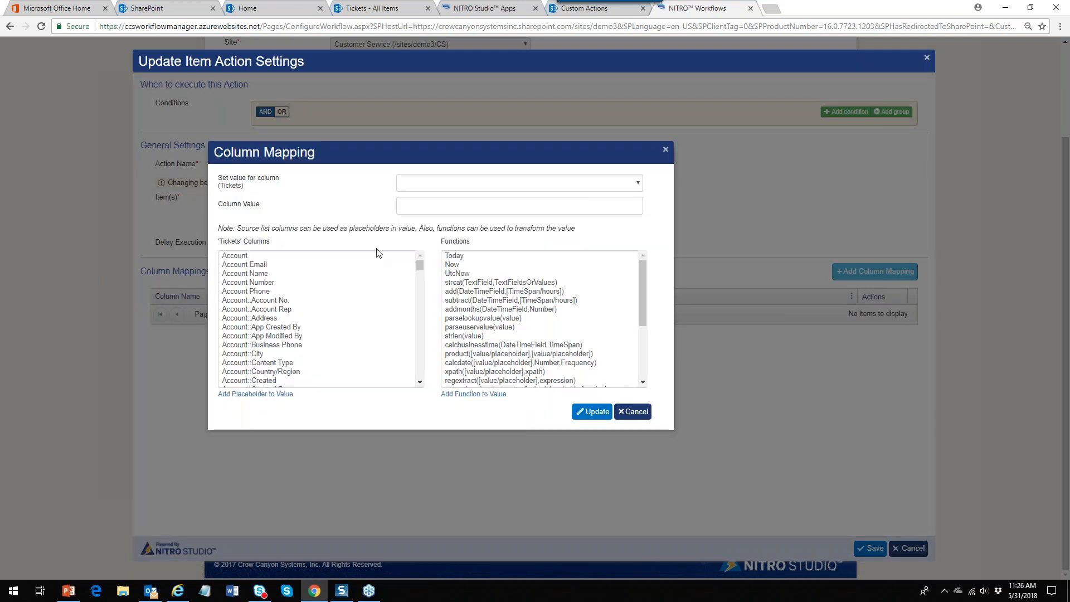
{"action": "left_click", "coordinate": [638, 184]}
{"action": "scroll", "coordinate": [640, 240], "scroll_direction": "down", "scroll_amount": 1}
{"action": "left_click_drag", "start_coordinate": [641, 240], "coordinate": [640, 339]}
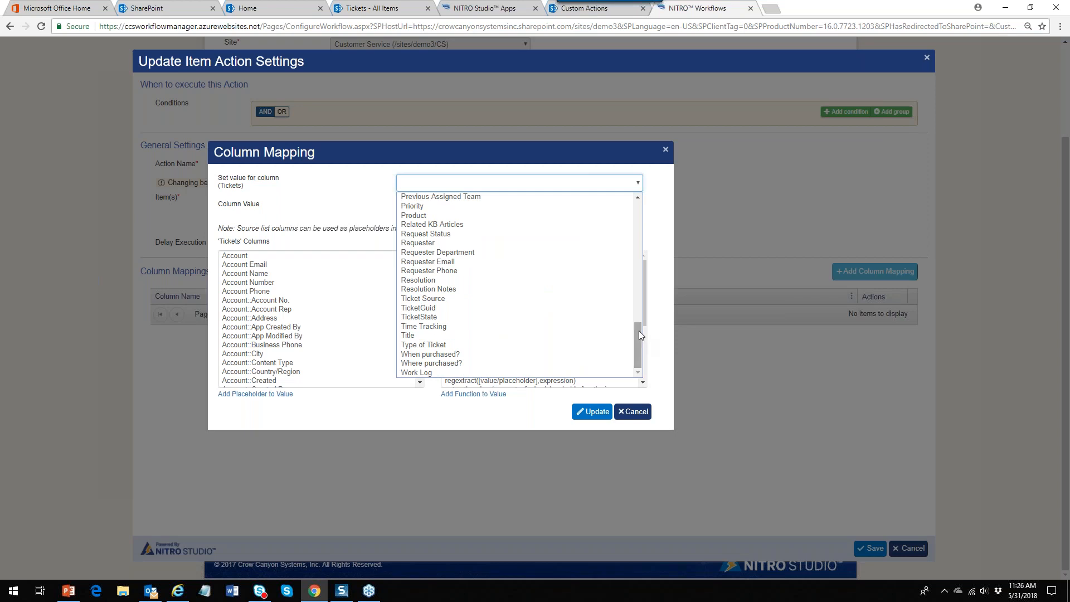
{"action": "left_click", "coordinate": [420, 206]}
{"action": "left_click", "coordinate": [427, 207]}
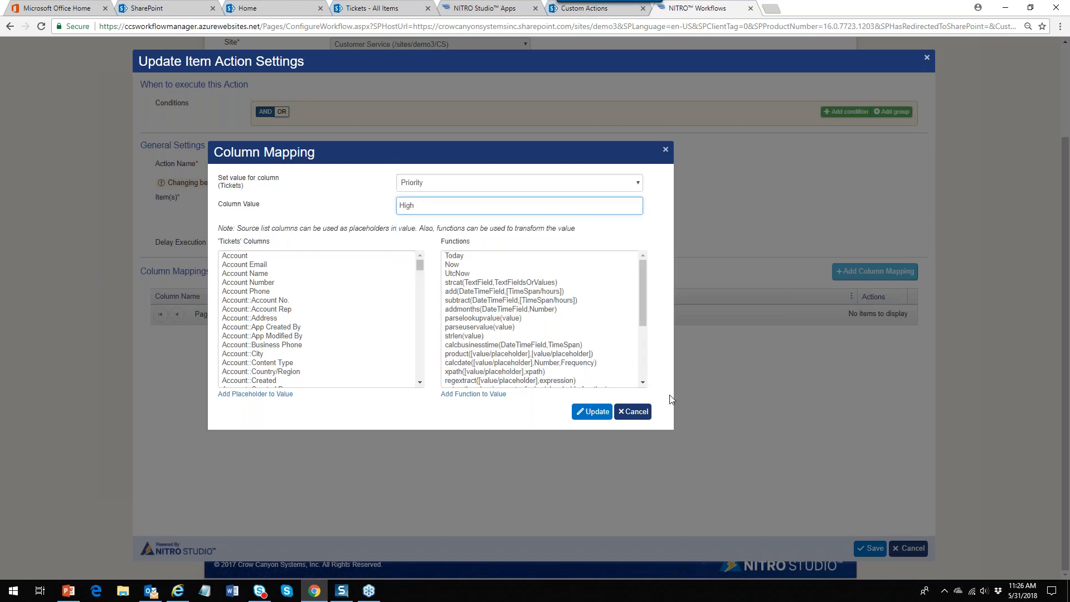
{"action": "left_click", "coordinate": [594, 412]}
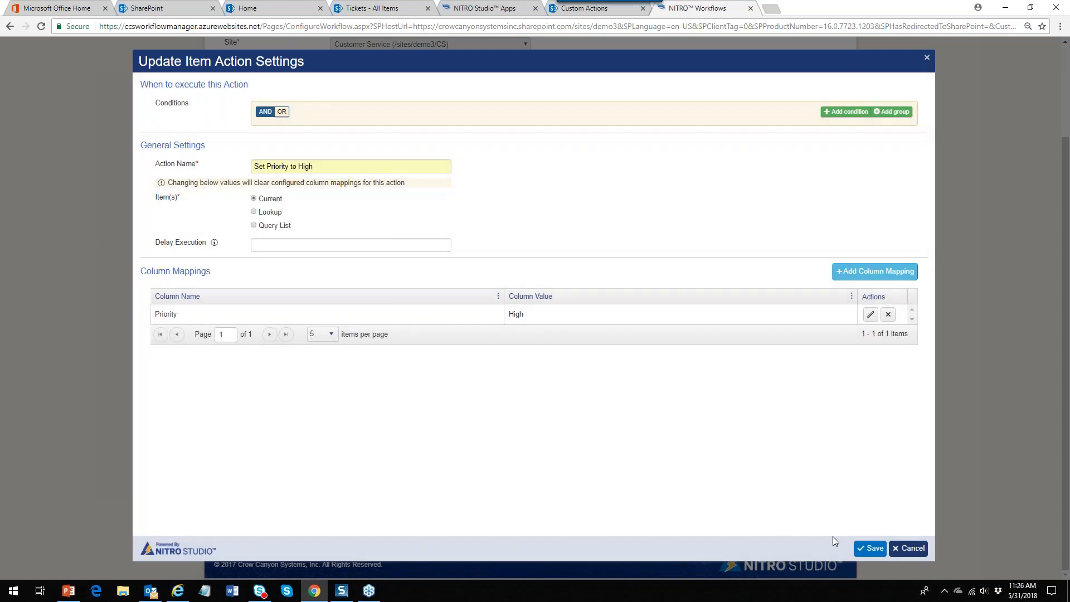
{"action": "left_click", "coordinate": [869, 549]}
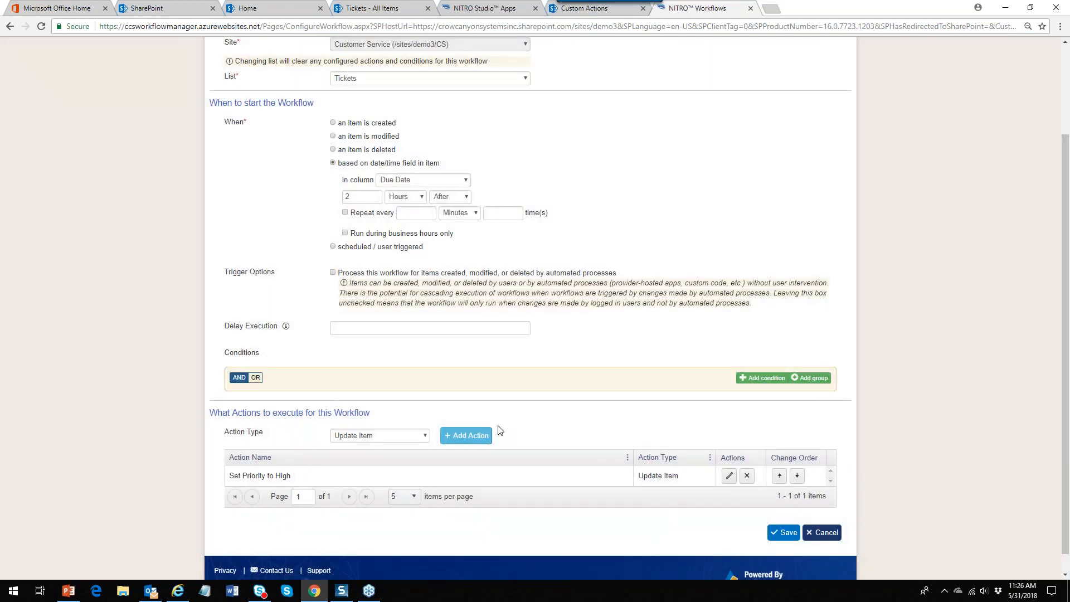
Add a second Update Item action for reassignment that updates the current ticket
{"action": "left_click", "coordinate": [464, 436]}
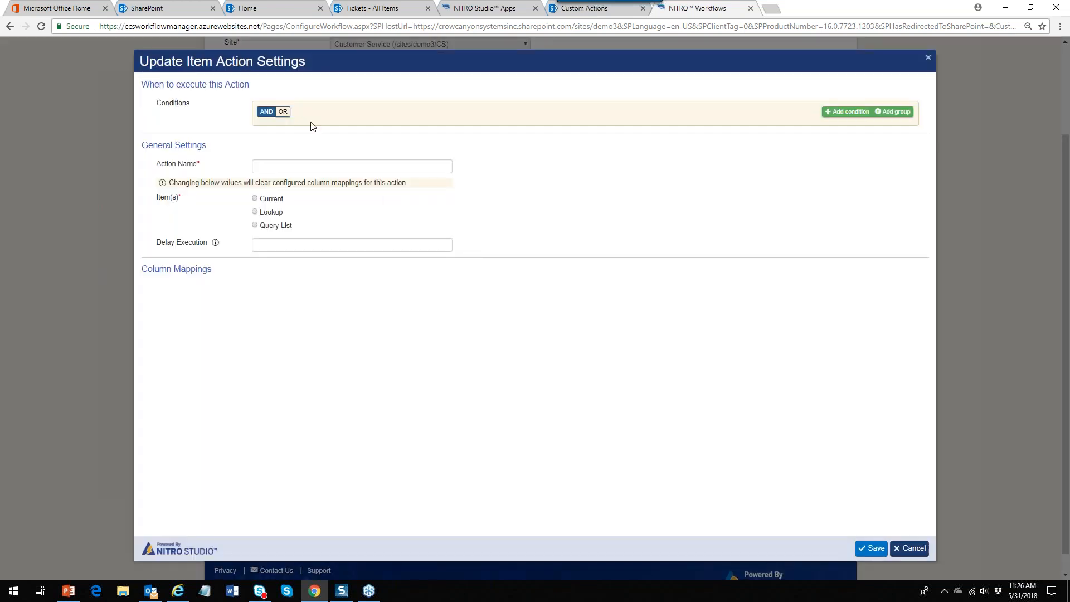
{"action": "left_click", "coordinate": [302, 168]}
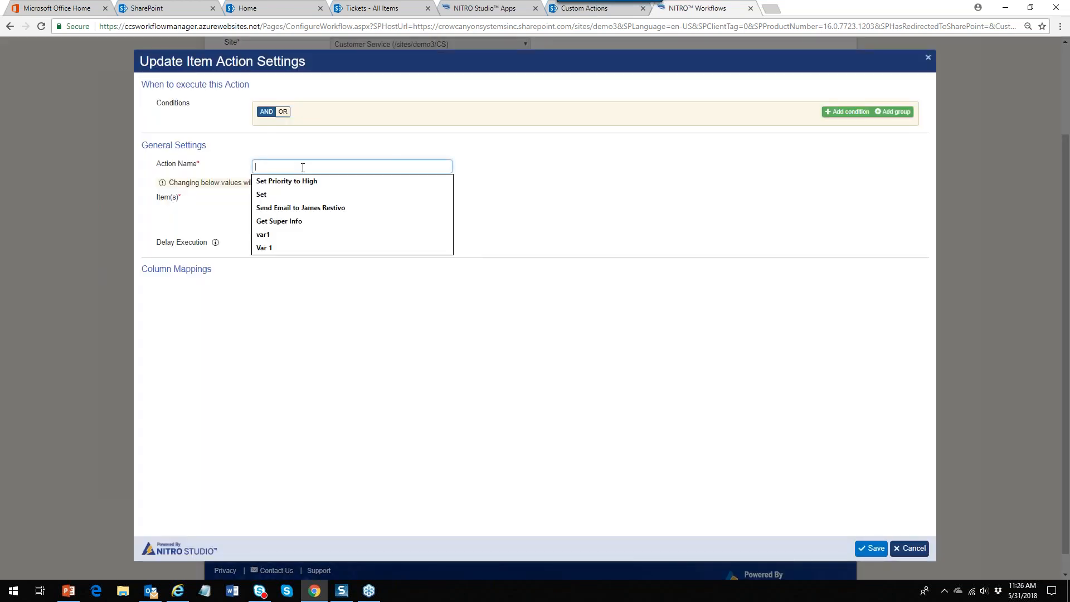
{"action": "type", "text": "Reas"}
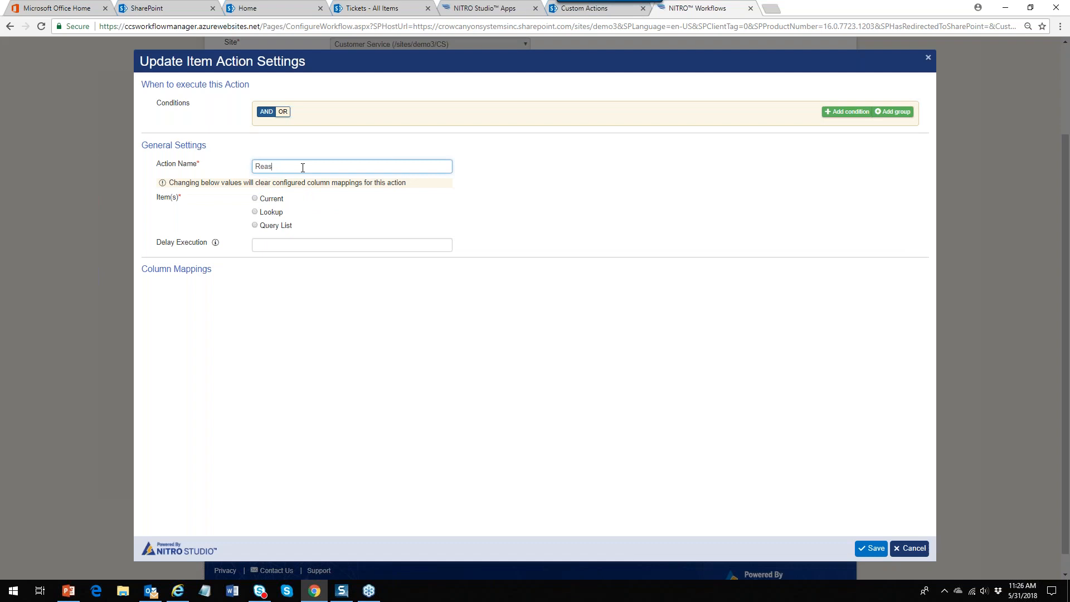
{"action": "type", "text": "sign to Pau"}
{"action": "type", "text": "an"}
{"action": "left_click", "coordinate": [268, 200]}
Map Assigned Staff to the chosen staff member and save the reassignment action
{"action": "left_click", "coordinate": [875, 273]}
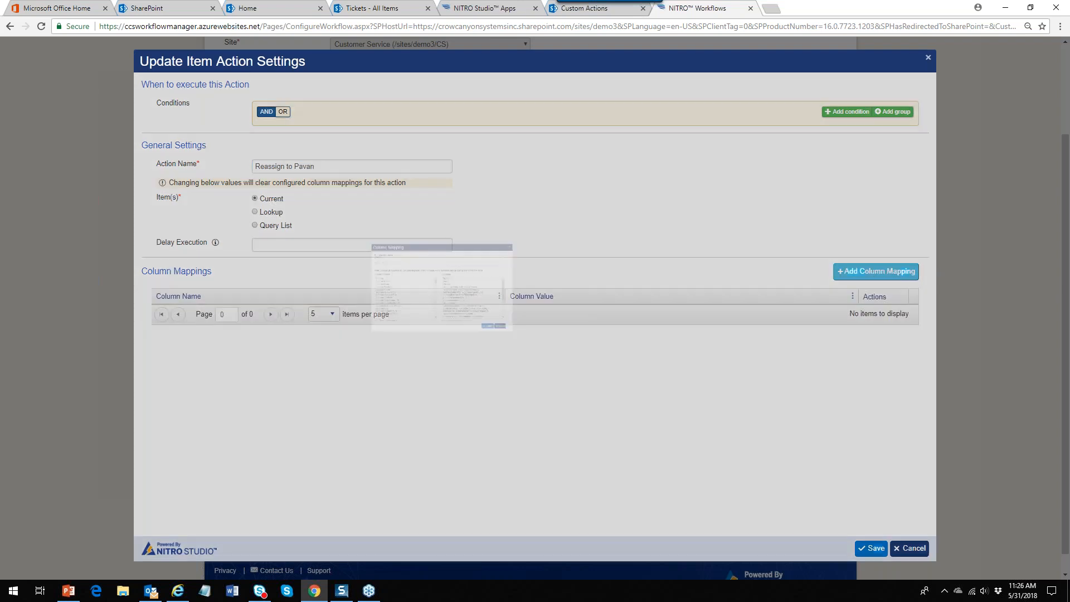
{"action": "left_click", "coordinate": [635, 184]}
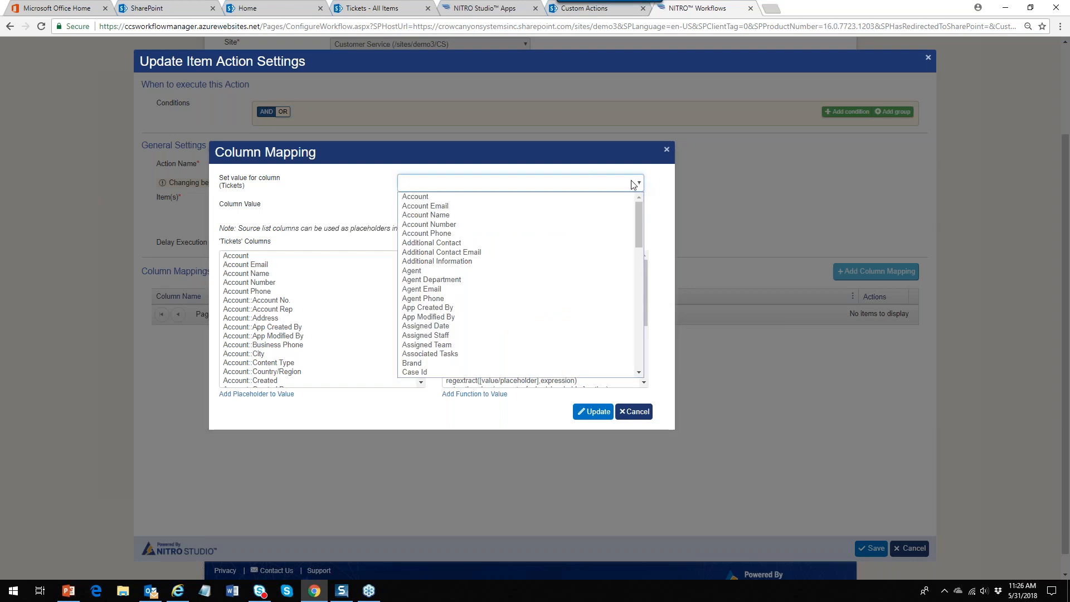
{"action": "left_click", "coordinate": [579, 336]}
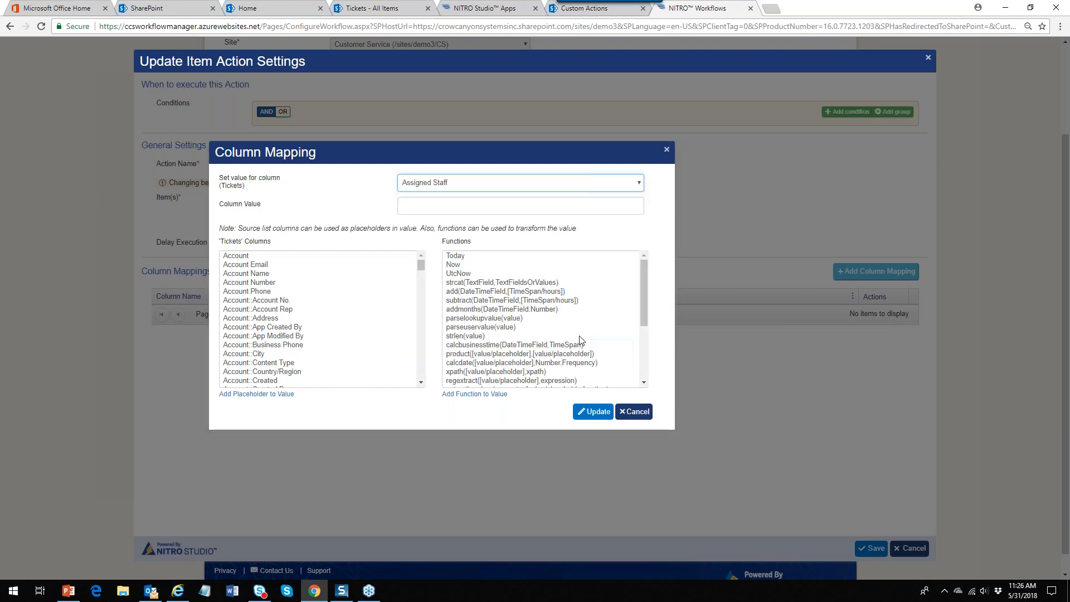
{"action": "left_click", "coordinate": [482, 210]}
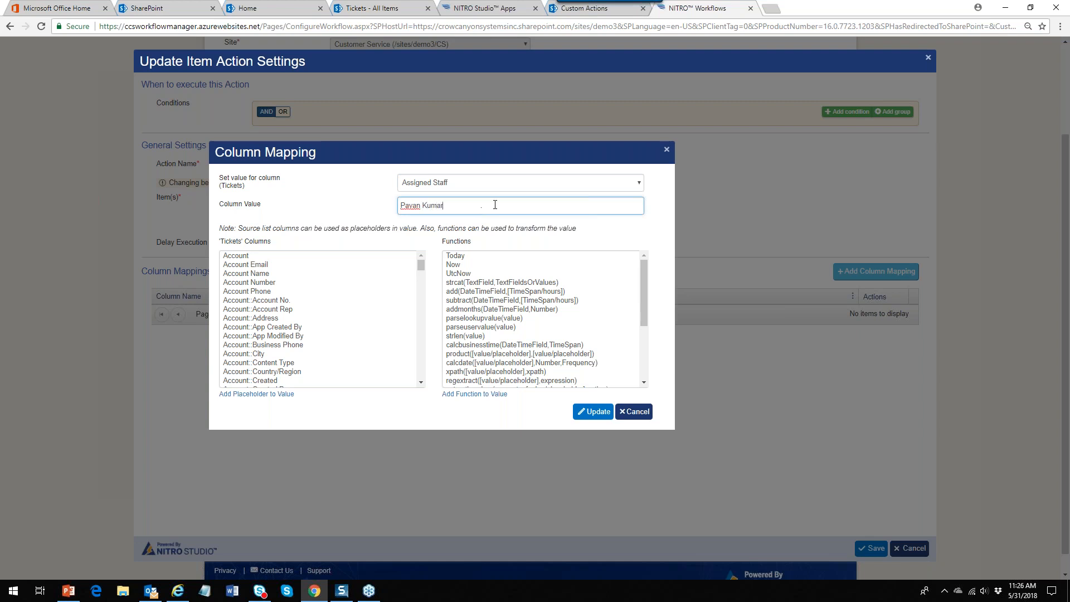
{"action": "left_click", "coordinate": [593, 411]}
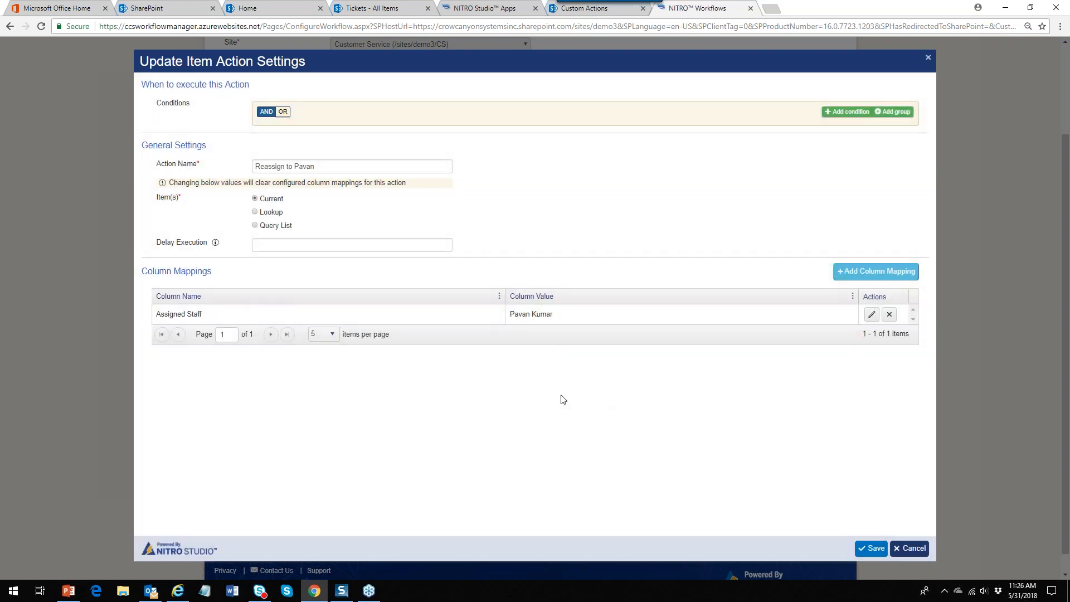
{"action": "left_click", "coordinate": [872, 548]}
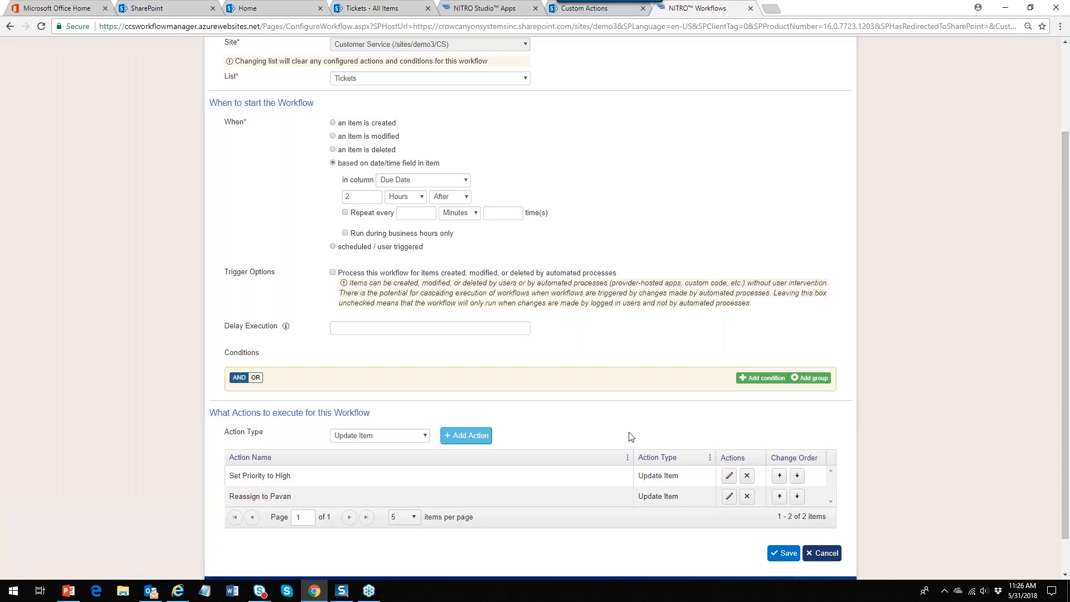
Add a Send Mail action with the suggested name using the Escalation Email template
{"action": "left_click", "coordinate": [426, 437]}
{"action": "left_click", "coordinate": [421, 475]}
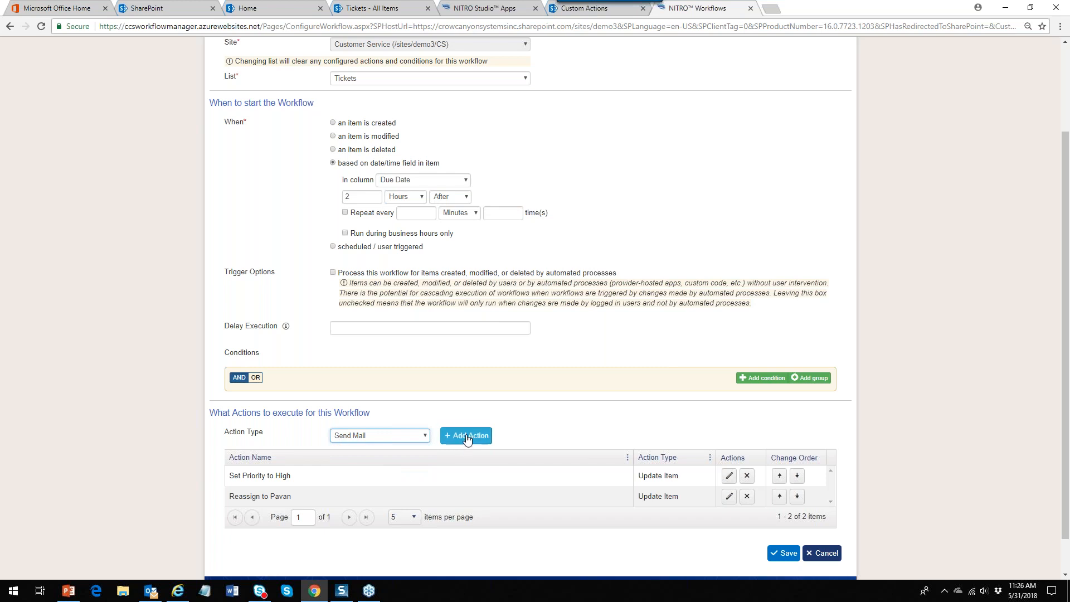
{"action": "left_click", "coordinate": [467, 436]}
{"action": "left_click", "coordinate": [278, 166]}
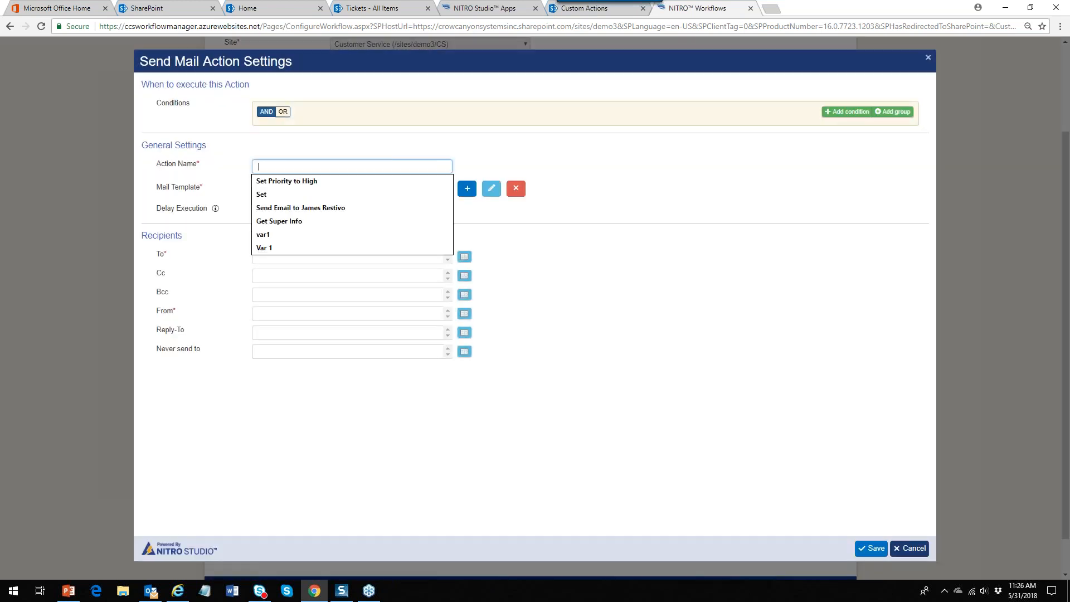
{"action": "key", "text": "Down"}
{"action": "key", "text": "Down"}
{"action": "key", "text": "Down"}
{"action": "key", "text": "Return"}
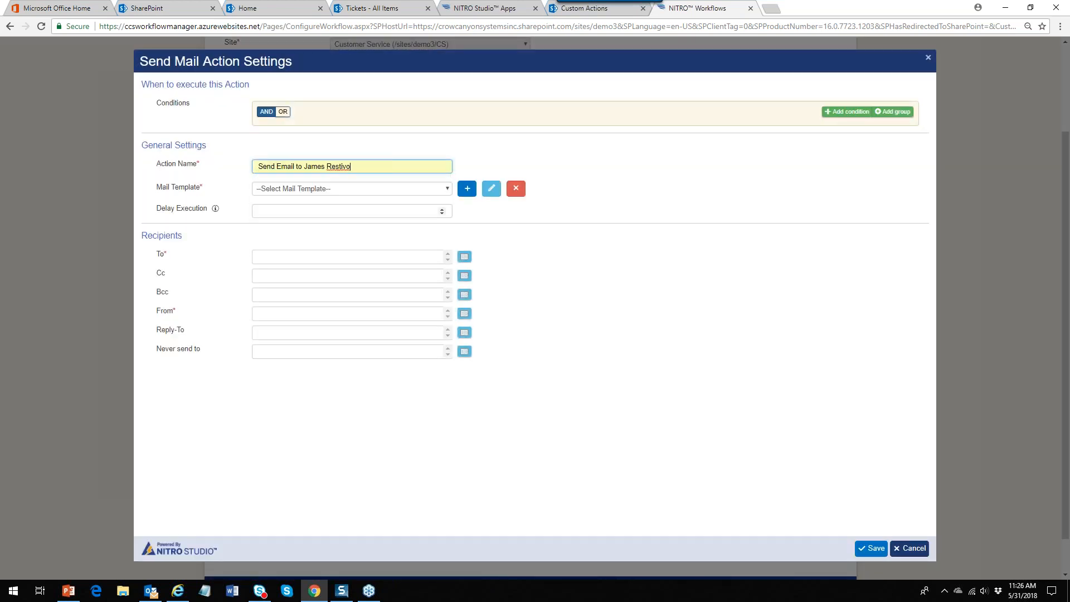
{"action": "left_click", "coordinate": [448, 189]}
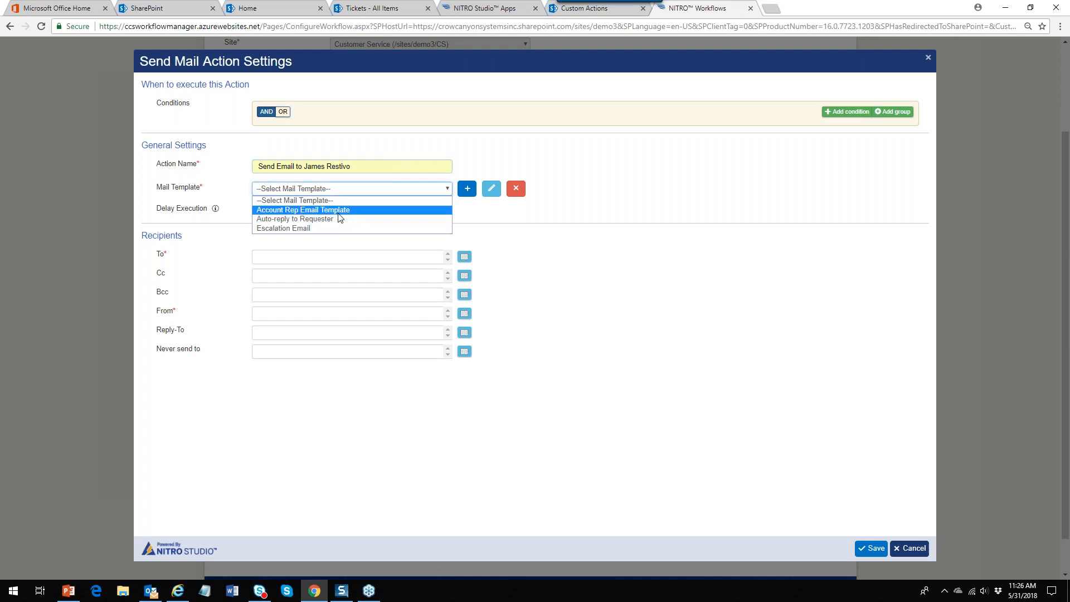
{"action": "left_click", "coordinate": [333, 229]}
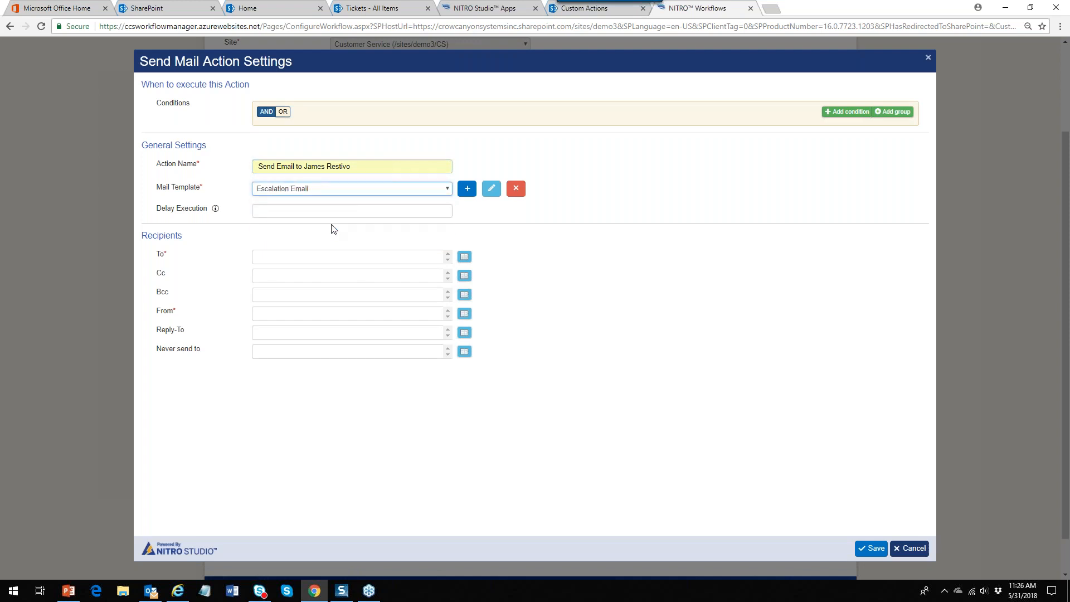
{"action": "left_click", "coordinate": [491, 188]}
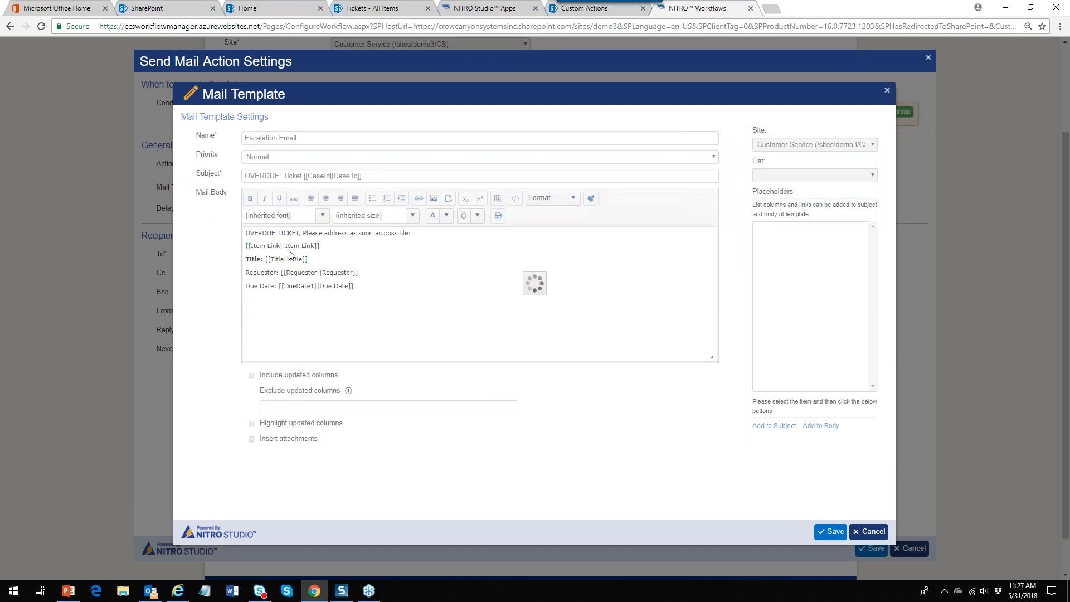
{"action": "left_click", "coordinate": [875, 531]}
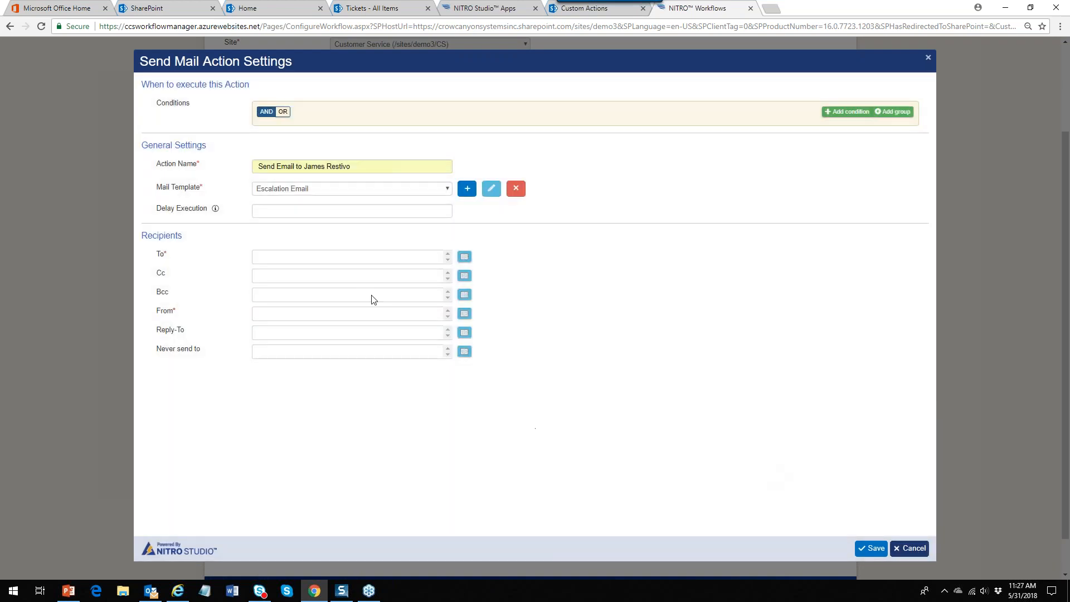
Address the email To the escalation contact picked from users and groups
{"action": "left_click", "coordinate": [464, 256]}
{"action": "left_click", "coordinate": [345, 232]}
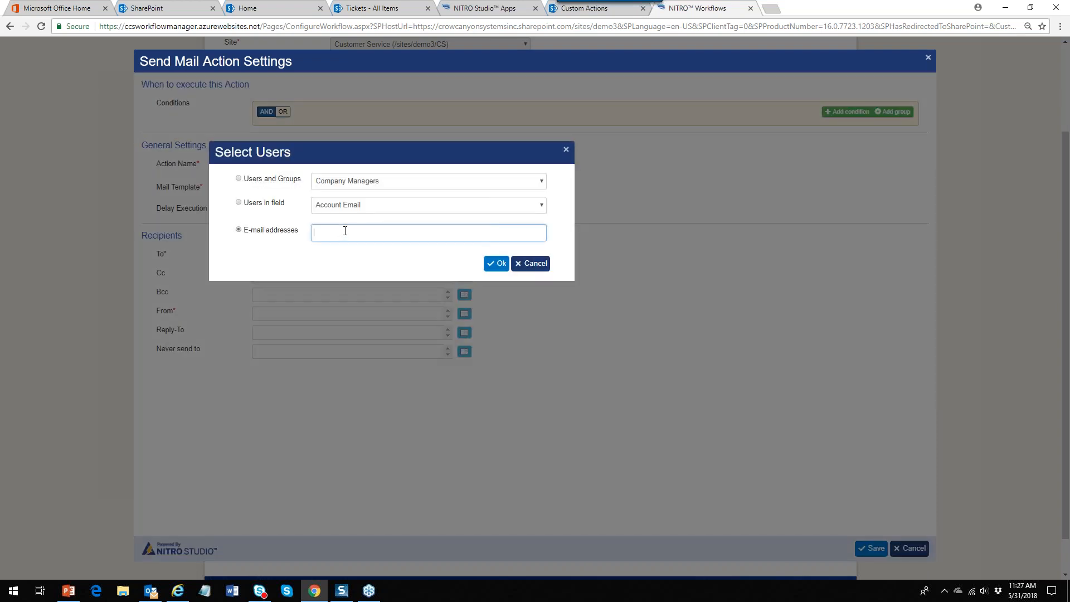
{"action": "left_click", "coordinate": [542, 185]}
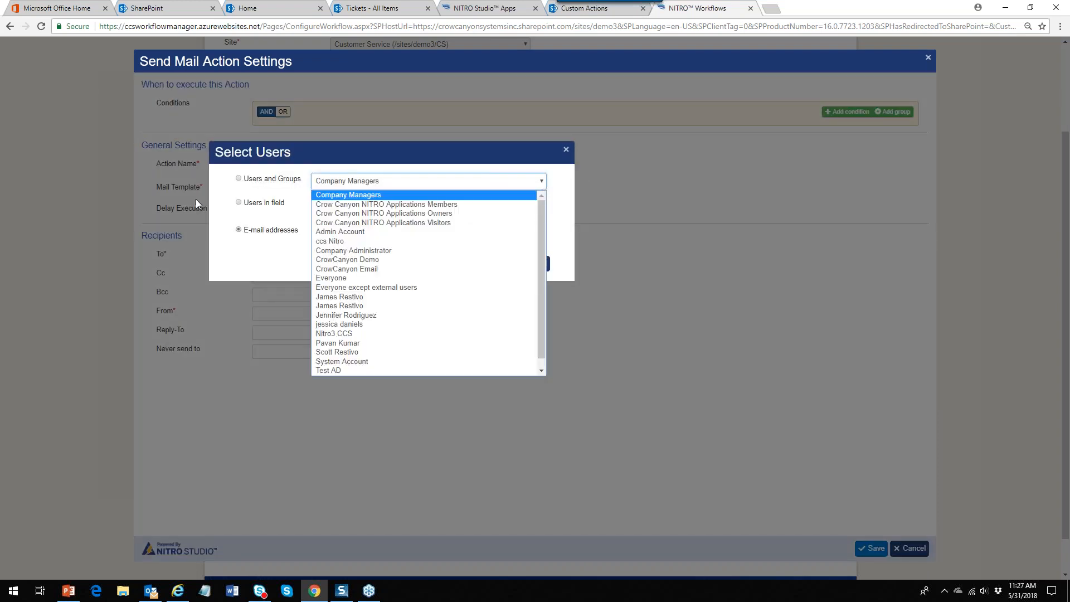
{"action": "left_click", "coordinate": [240, 179]}
{"action": "left_click", "coordinate": [543, 183]}
{"action": "left_click", "coordinate": [430, 299]}
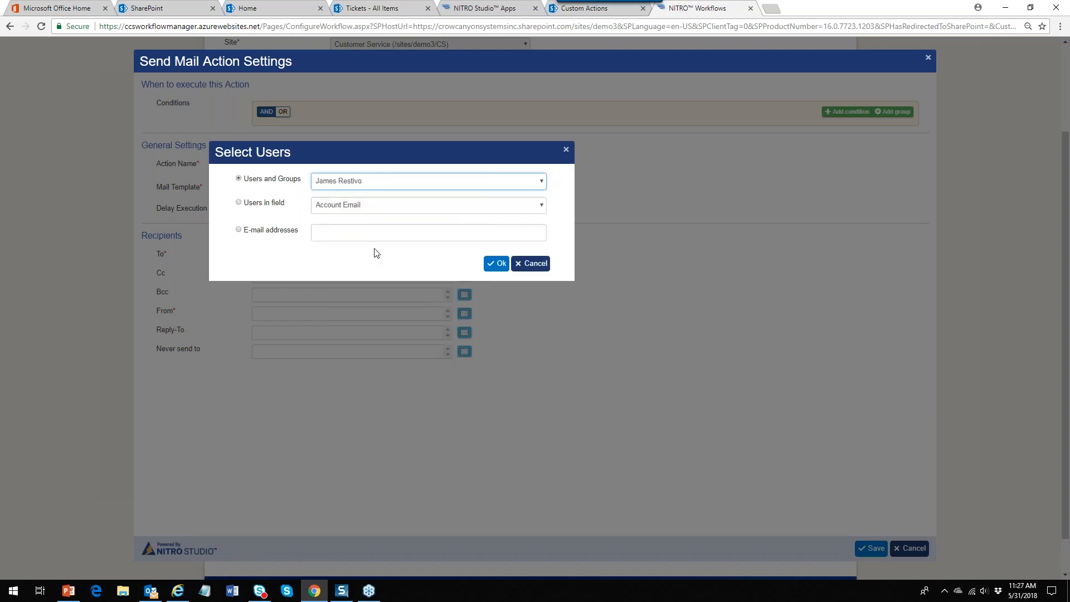
{"action": "left_click", "coordinate": [496, 263]}
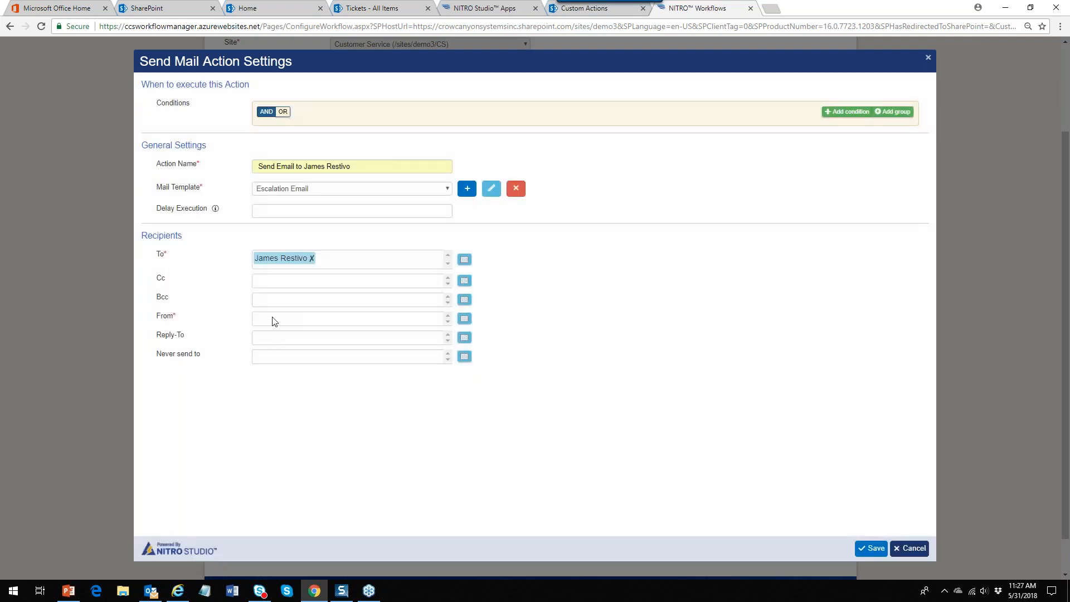
Set the From field to the company sender e-mail address and save the action
{"action": "left_click", "coordinate": [464, 319]}
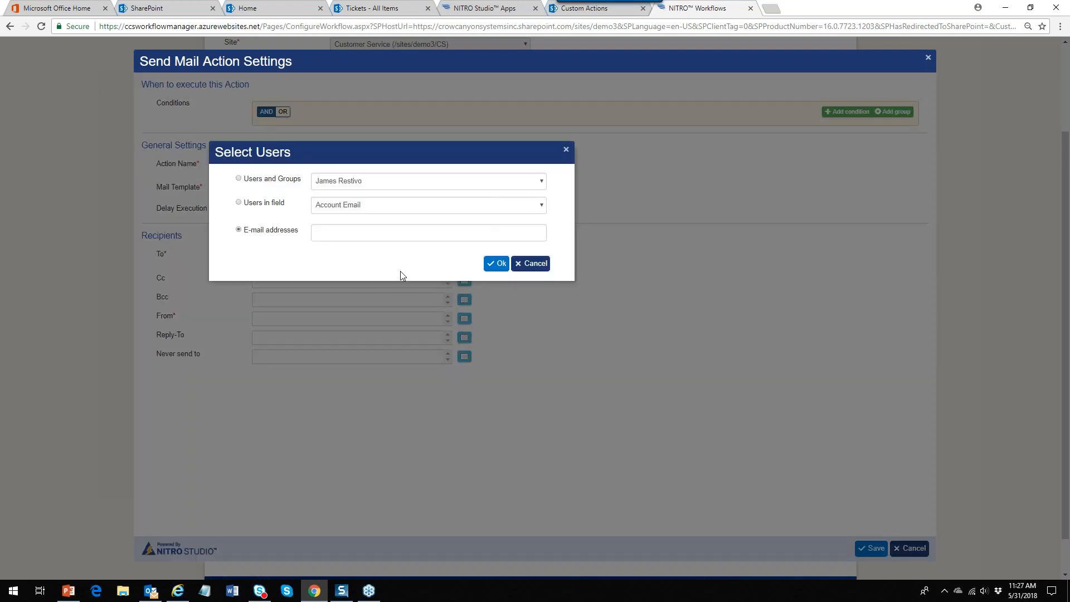
{"action": "left_click", "coordinate": [373, 234]}
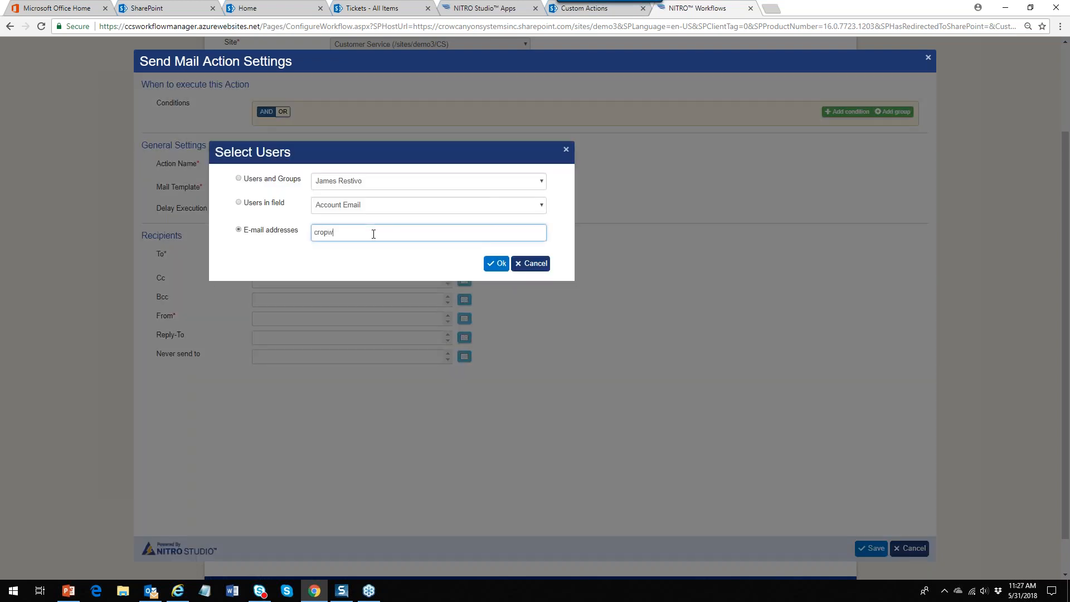
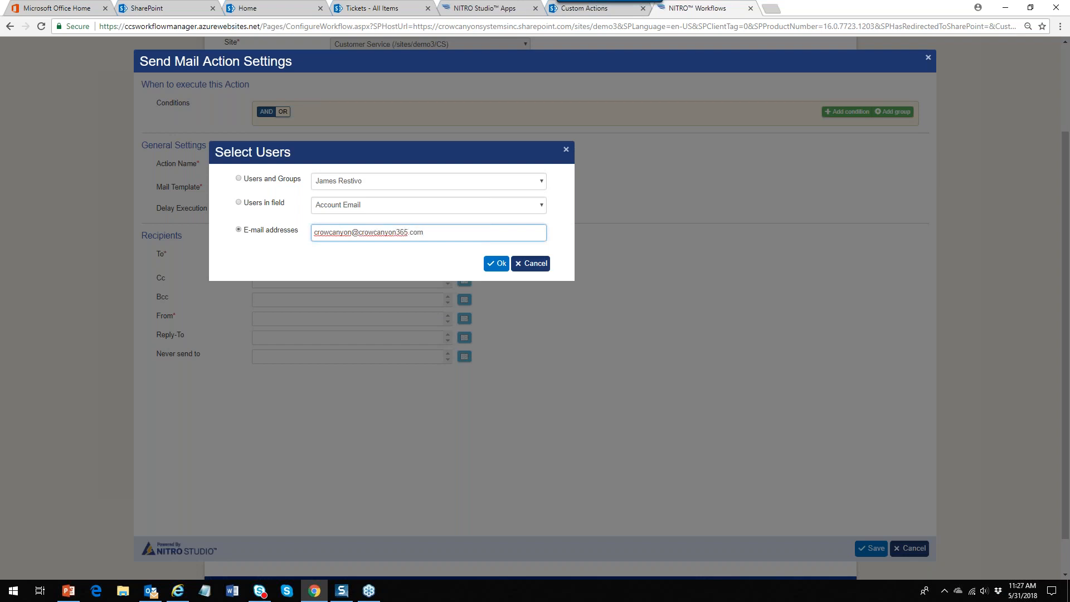
{"action": "left_click", "coordinate": [493, 264]}
{"action": "left_click", "coordinate": [867, 550]}
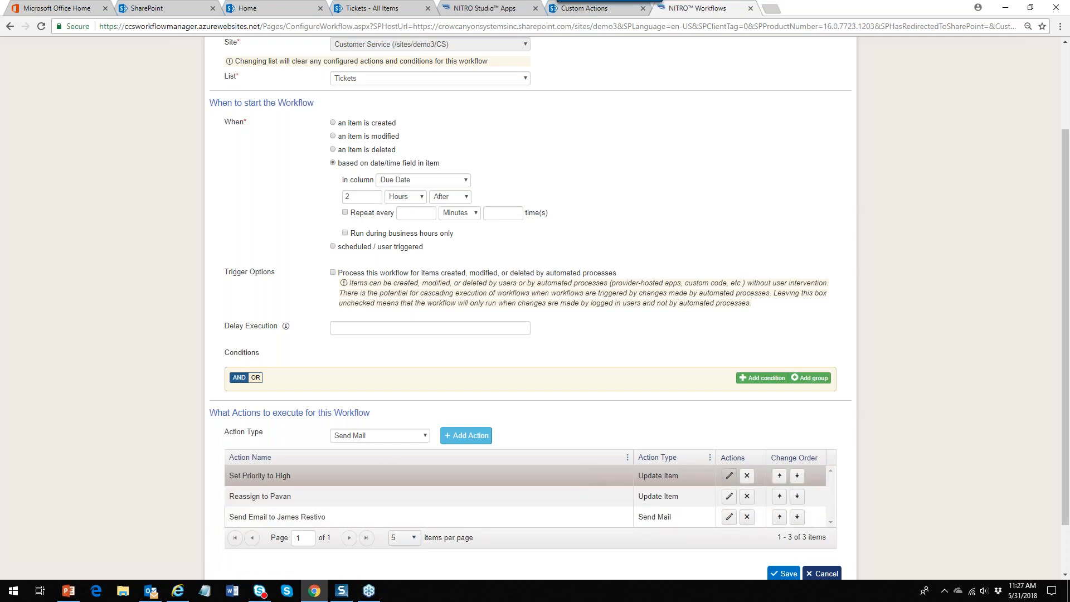
{"action": "left_click", "coordinate": [729, 476]}
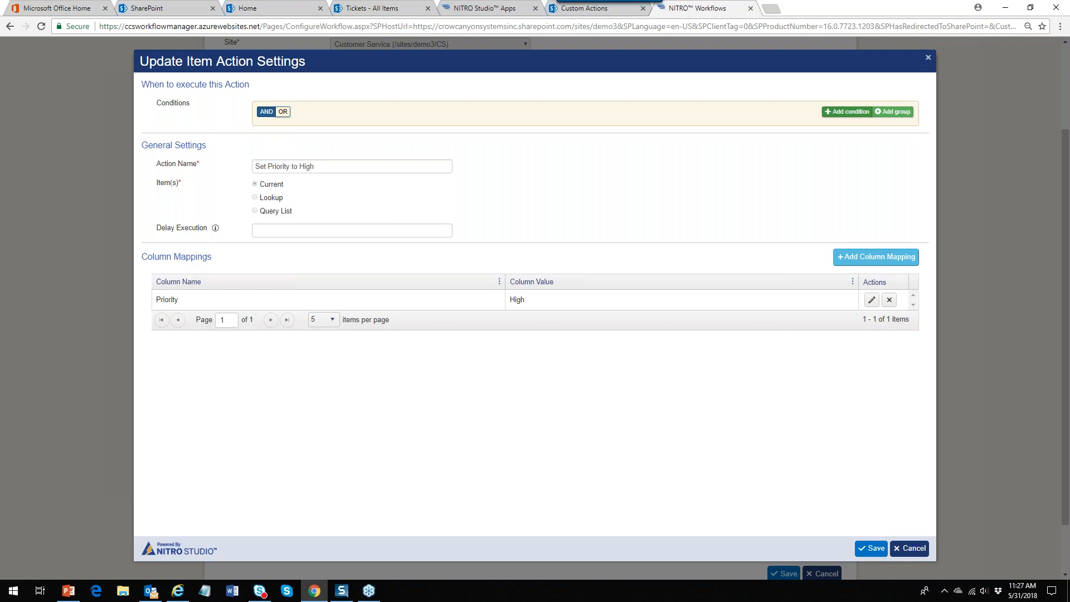
{"action": "left_click", "coordinate": [910, 548]}
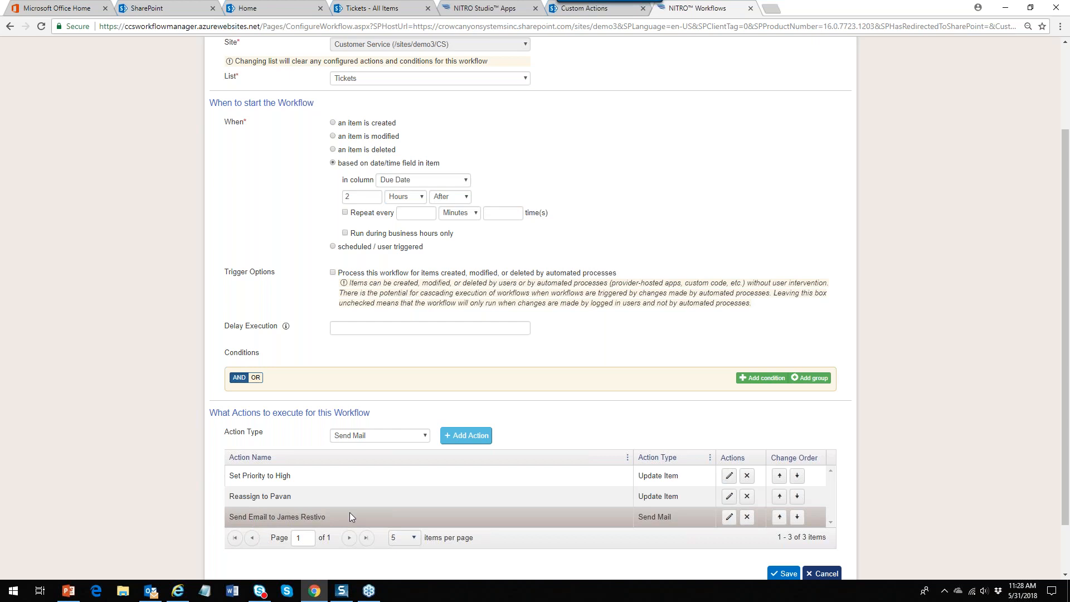
Give the Send Mail action a Brand equal 'Sticky Glue' condition and save it
{"action": "left_click", "coordinate": [728, 517]}
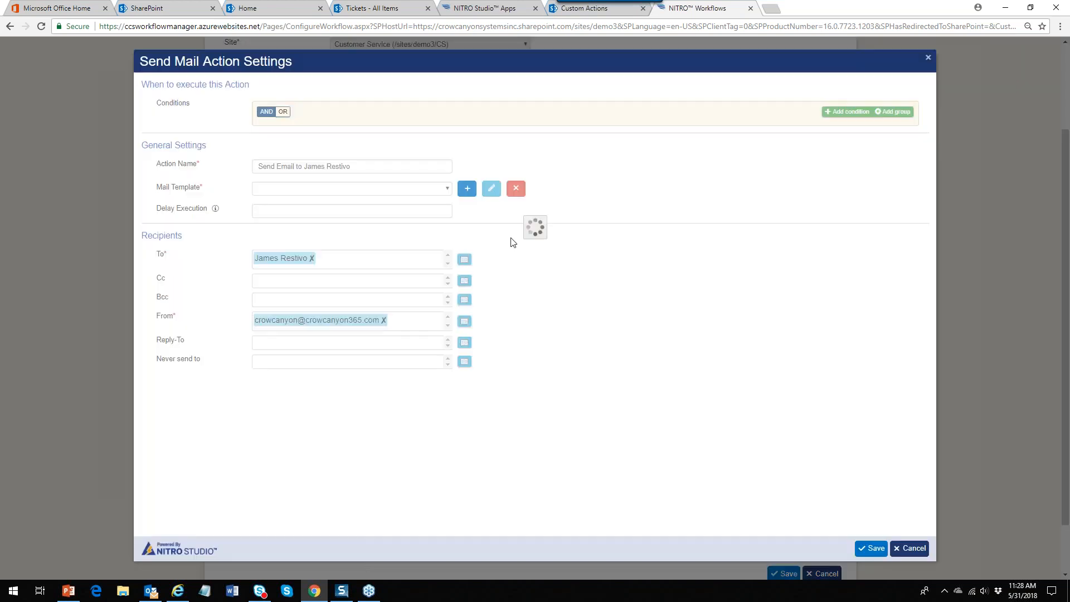
{"action": "left_click", "coordinate": [849, 112]}
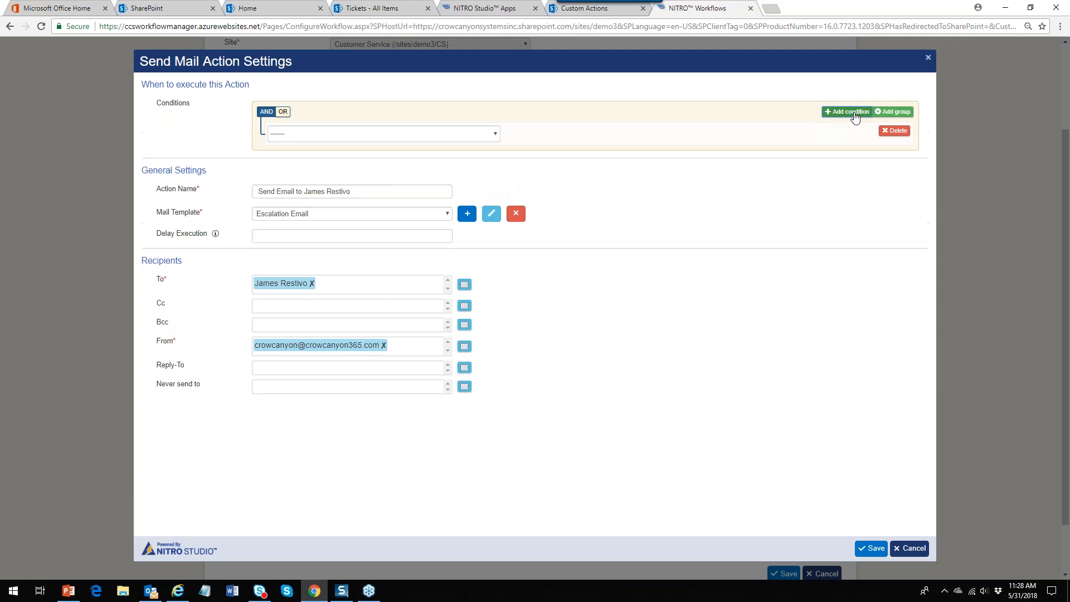
{"action": "left_click", "coordinate": [495, 134]}
{"action": "left_click_drag", "start_coordinate": [503, 168], "coordinate": [502, 207]}
{"action": "left_click", "coordinate": [315, 186]}
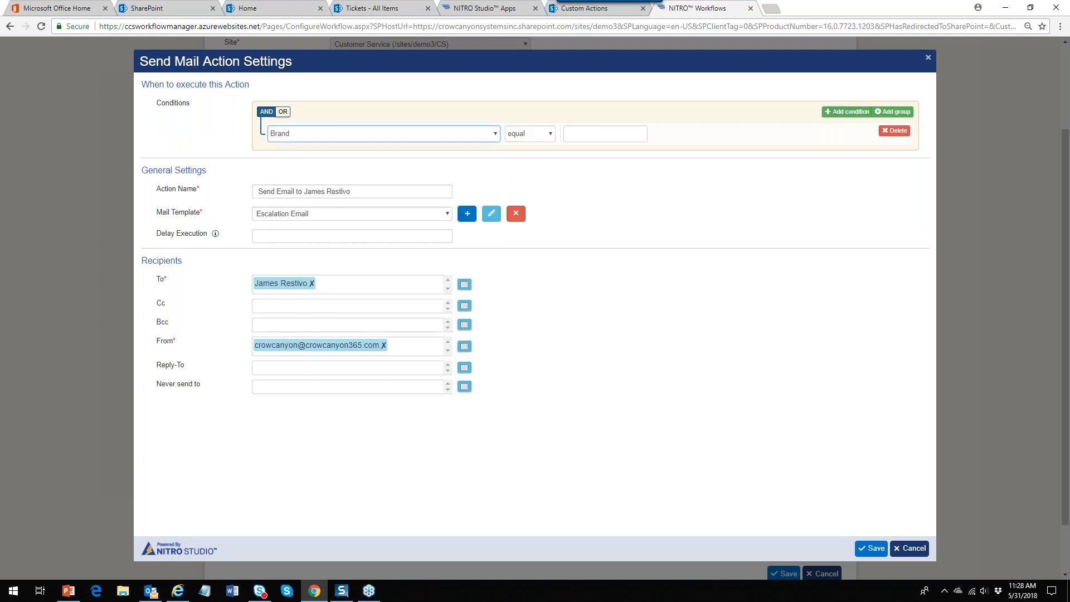
{"action": "left_click", "coordinate": [591, 136]}
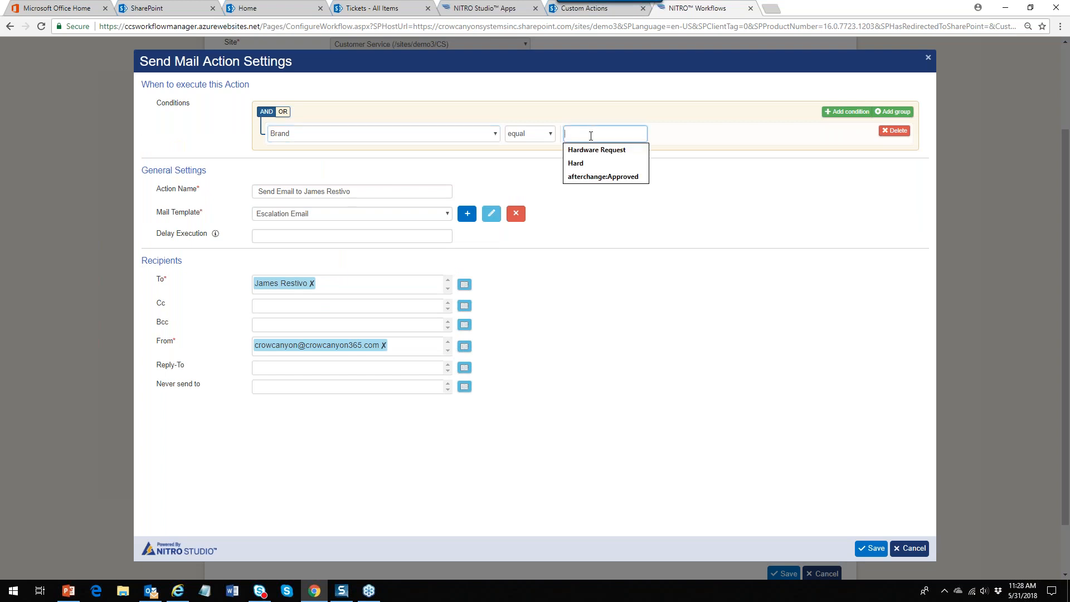
{"action": "type", "text": "Sticky Glue"}
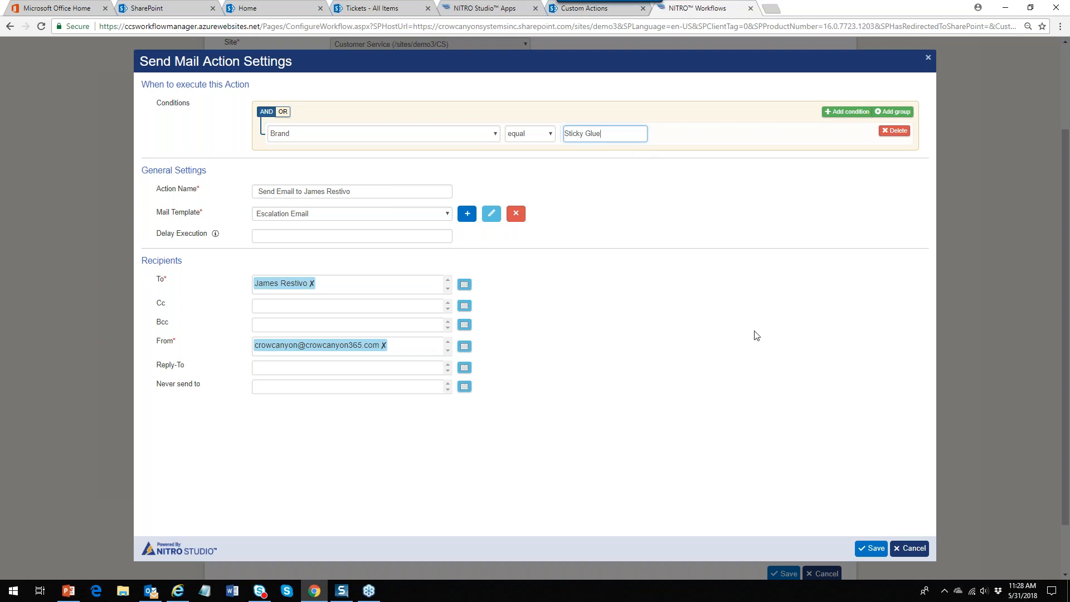
{"action": "left_click", "coordinate": [874, 550]}
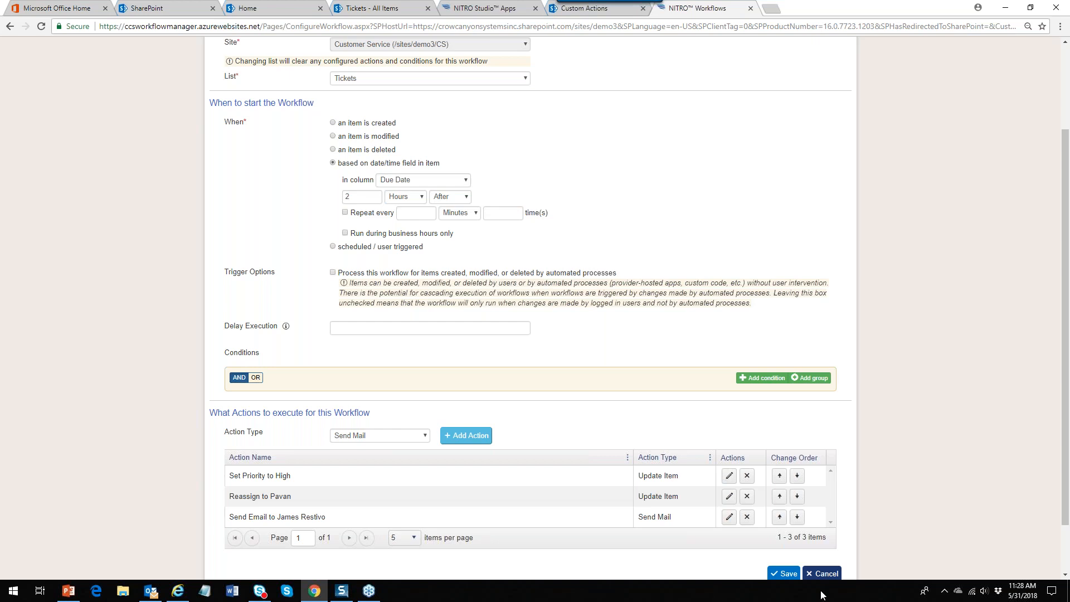
Save the escalation workflow and go back to the NITRO Workflows tab
{"action": "left_click", "coordinate": [784, 573]}
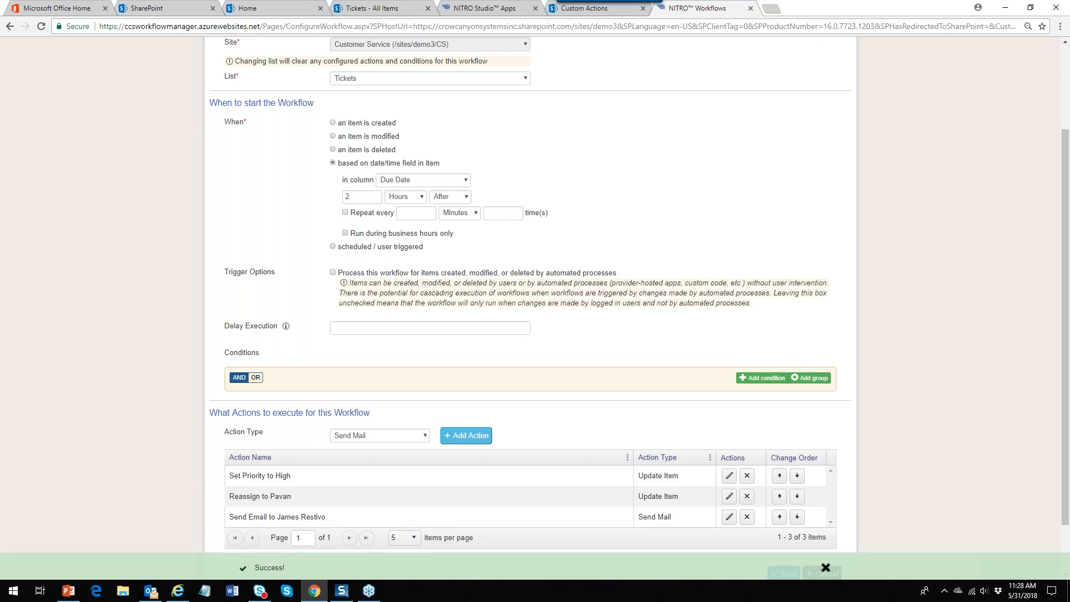
{"action": "left_click", "coordinate": [826, 570]}
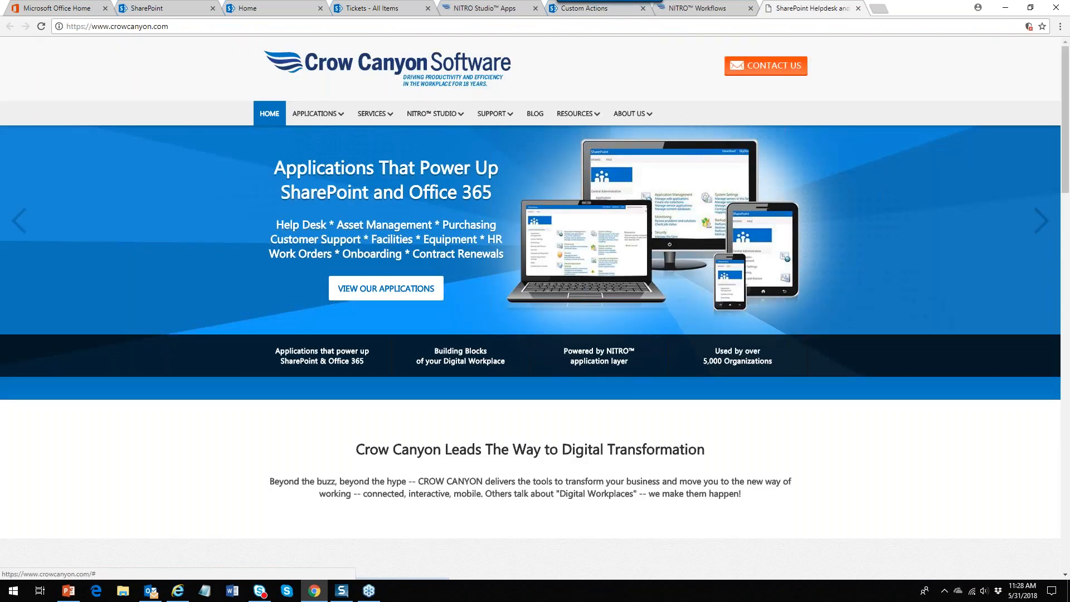
{"action": "left_click", "coordinate": [733, 10]}
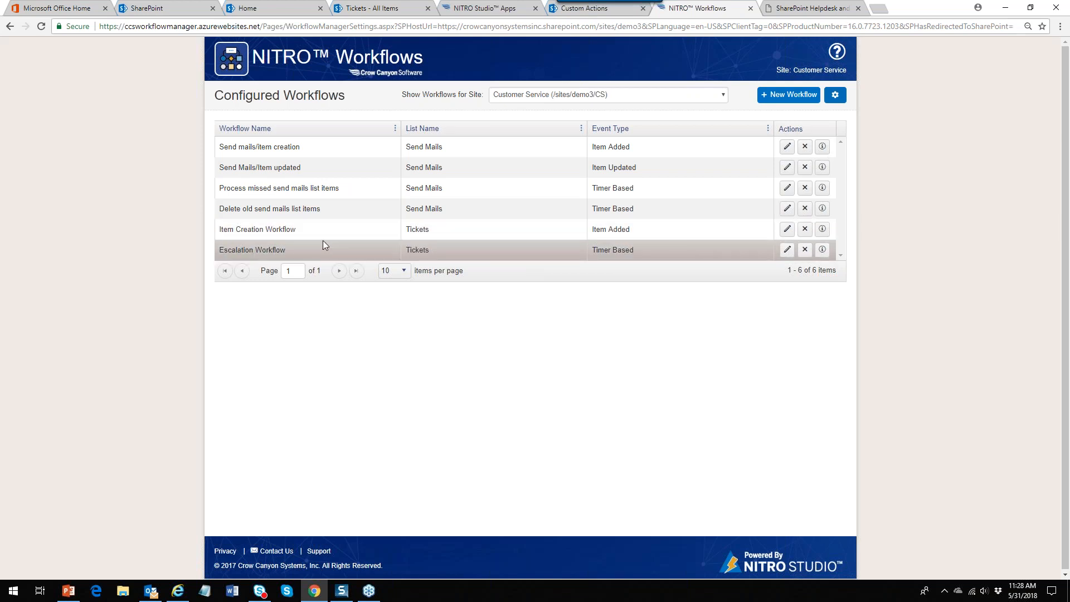
Start a new workflow, look over the Action Type options, and cancel it
{"action": "left_click", "coordinate": [794, 96]}
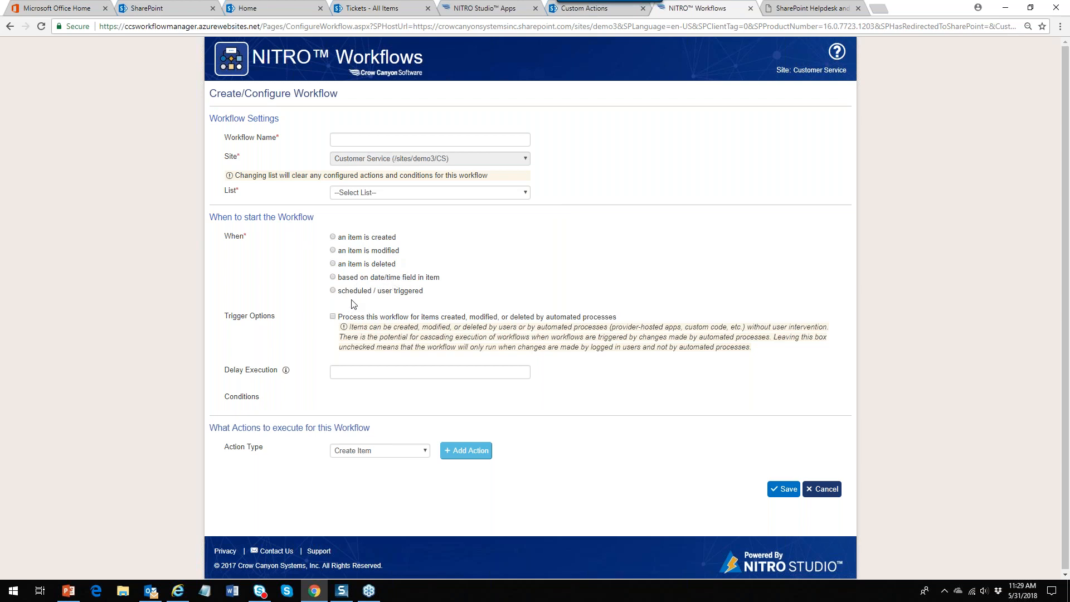
{"action": "left_click", "coordinate": [426, 451]}
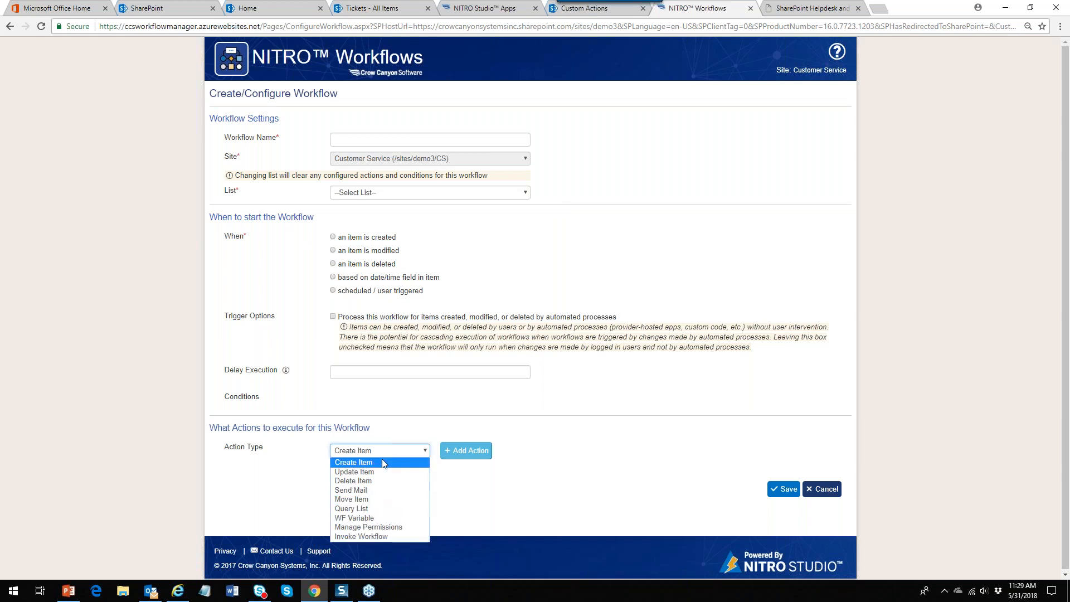
{"action": "left_click", "coordinate": [421, 409]}
{"action": "left_click", "coordinate": [825, 493]}
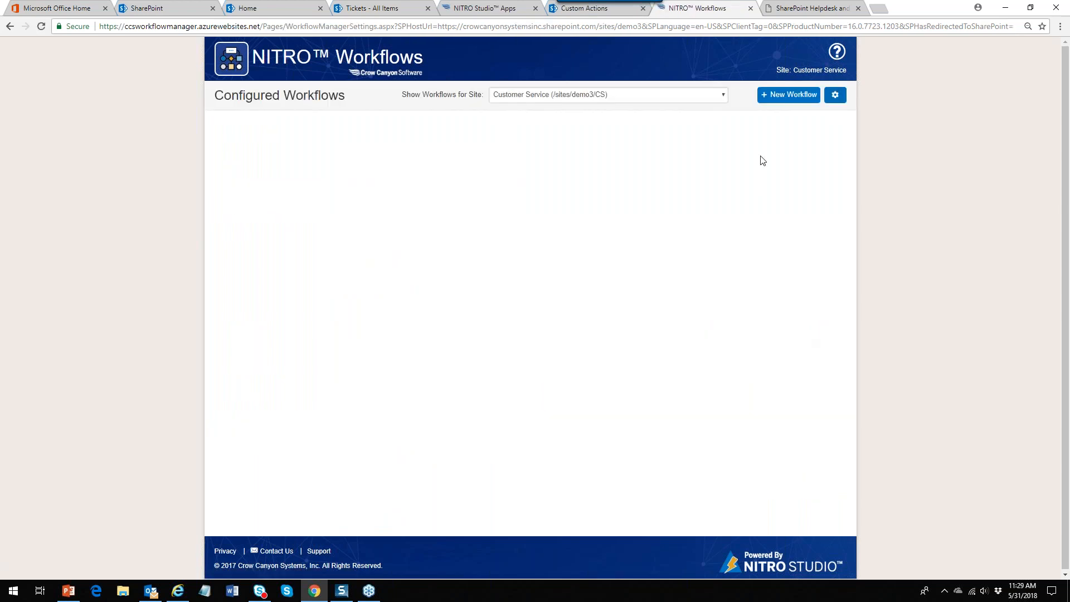
Review the 'Tickets - All Items' list, then return to the NITRO Studio Apps page
{"action": "left_click", "coordinate": [386, 9]}
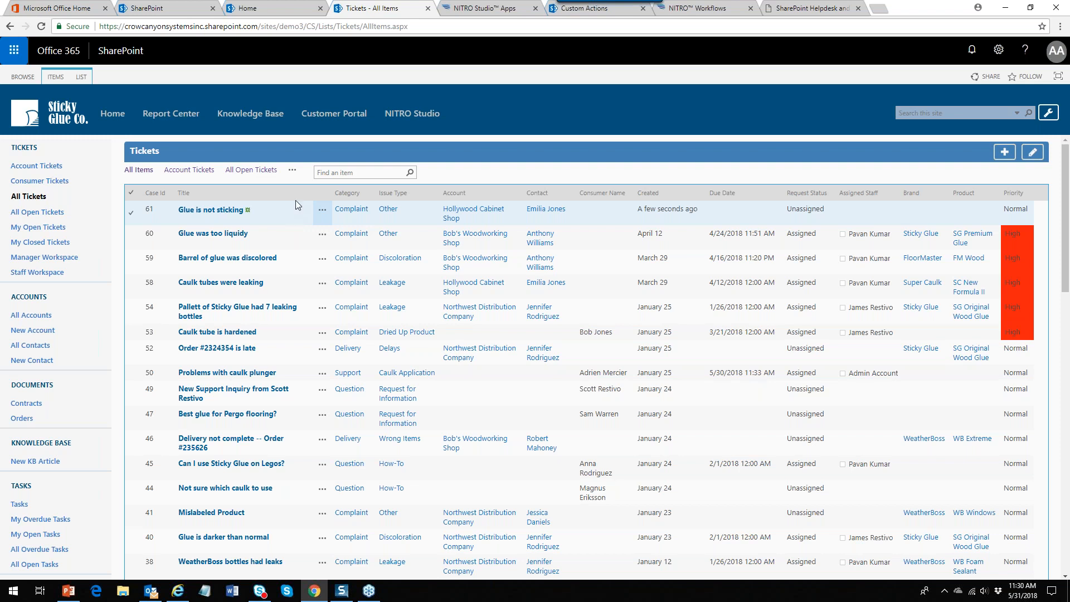
{"action": "left_click", "coordinate": [494, 13]}
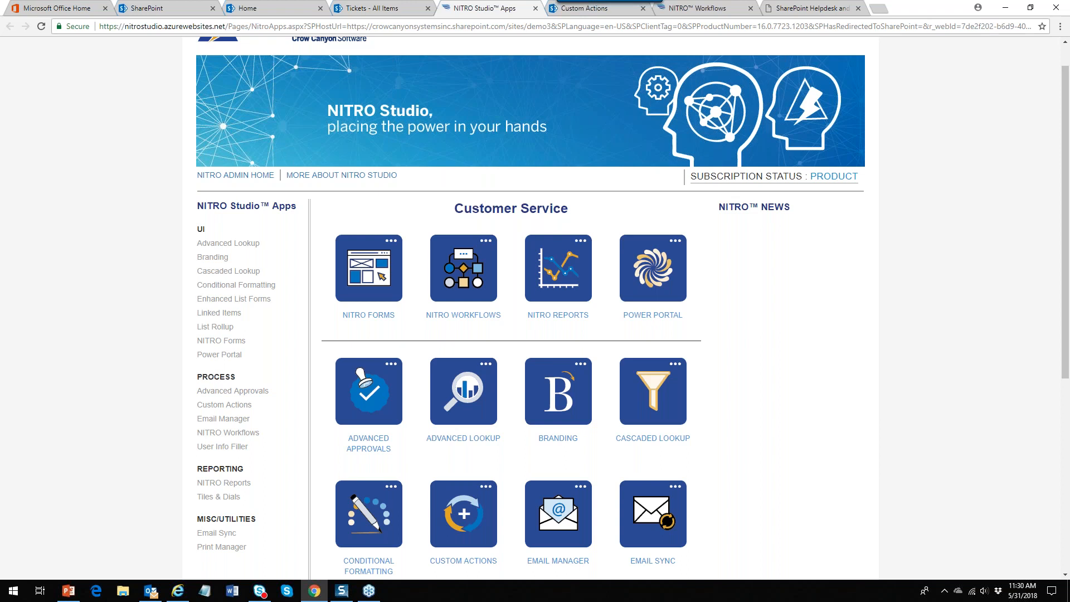
Create a new custom action for the Tickets list from the Custom Actions tab
{"action": "left_click", "coordinate": [574, 13]}
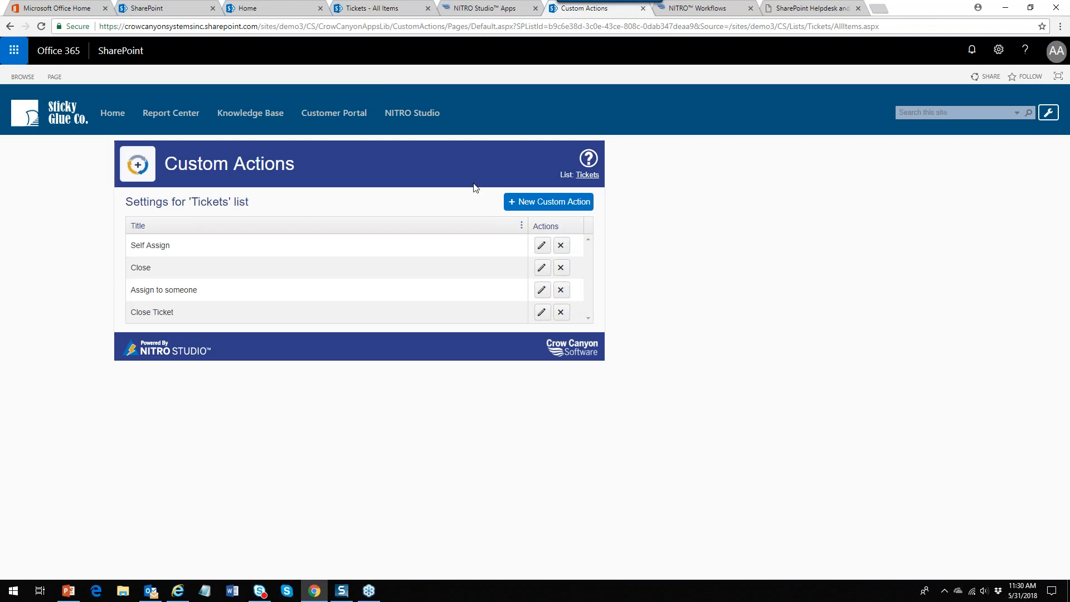
{"action": "left_click", "coordinate": [561, 210]}
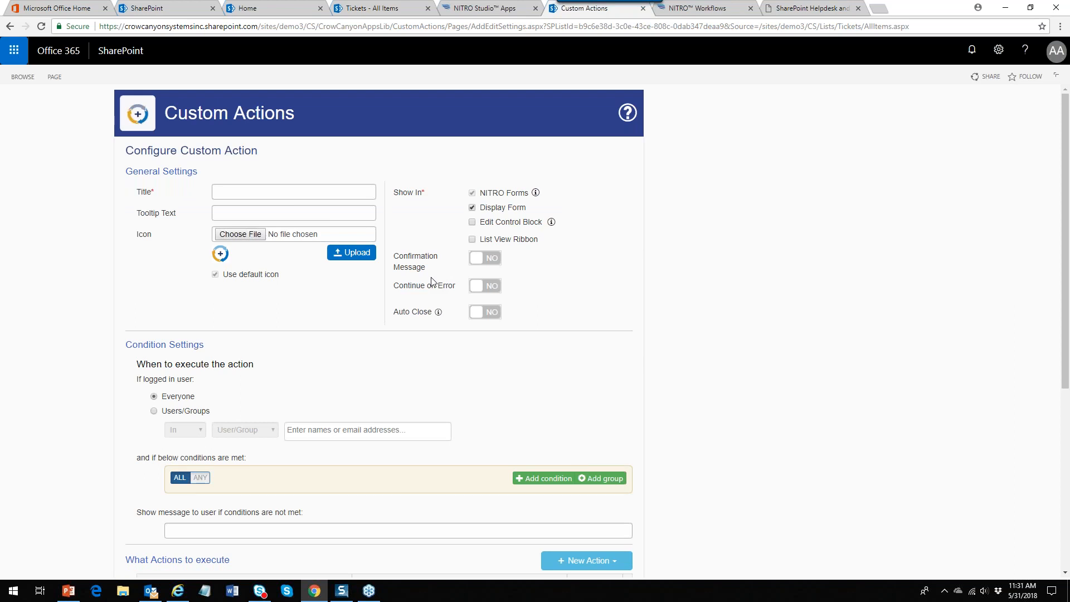
Title the action 'Escalate' with tooltip 'Escalate Ticket', enabling Edit Control Block, List View Ribbon and multiple items
{"action": "left_click", "coordinate": [289, 195]}
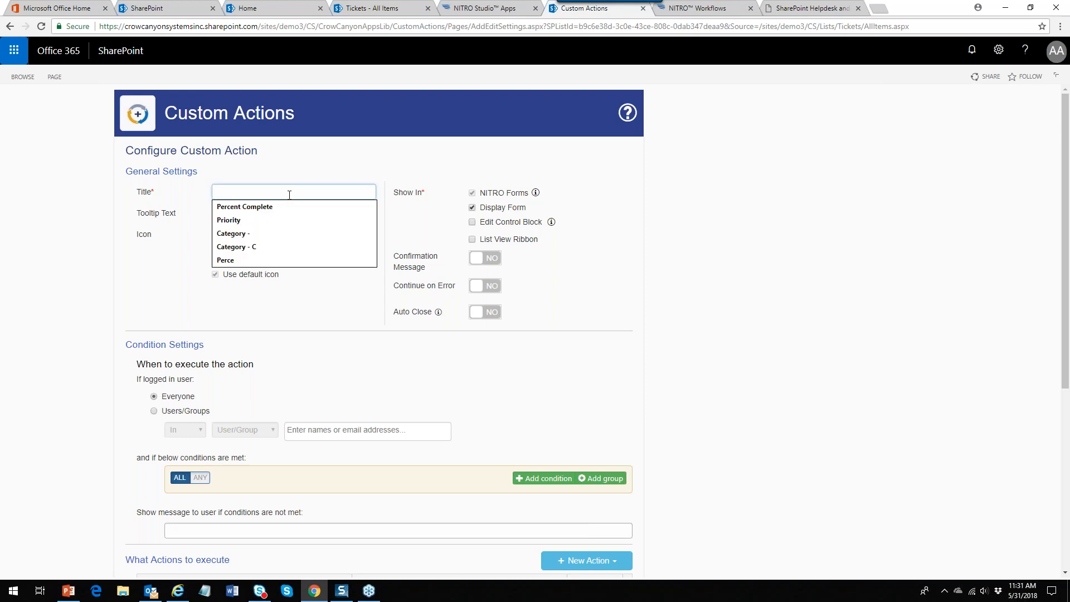
{"action": "type", "text": "Escalate"}
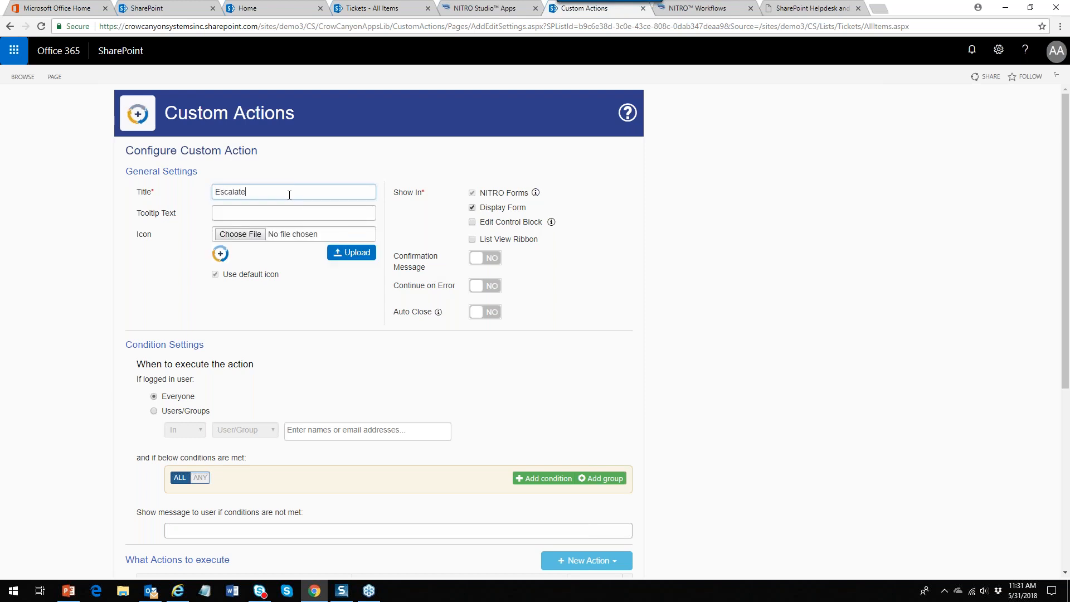
{"action": "left_click", "coordinate": [274, 211]}
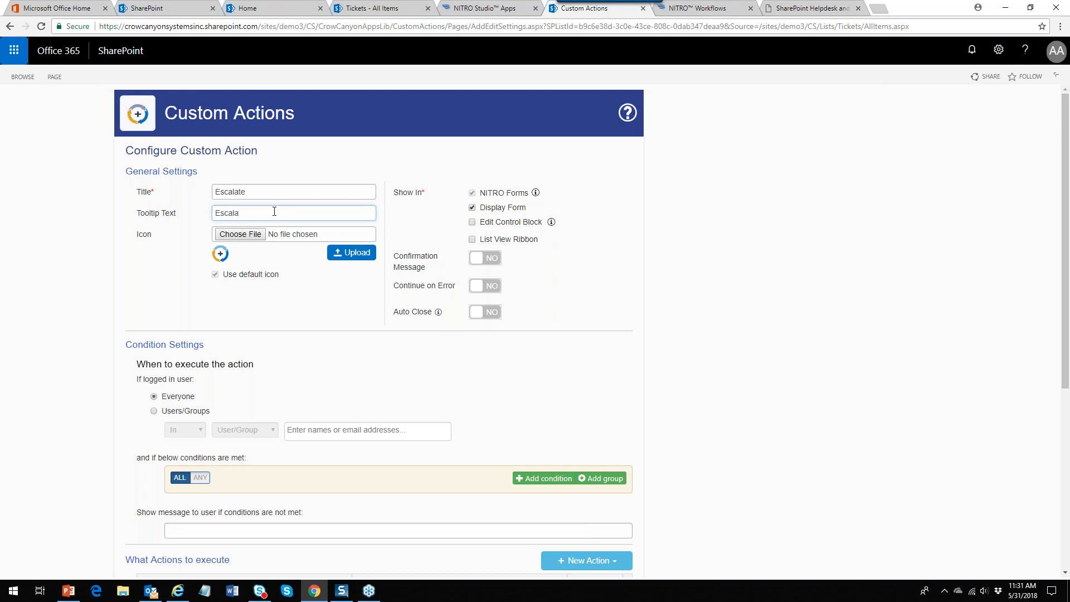
{"action": "type", "text": "Escalate Ticket"}
{"action": "left_click", "coordinate": [472, 222]}
{"action": "left_click", "coordinate": [473, 239]}
{"action": "left_click", "coordinate": [488, 251]}
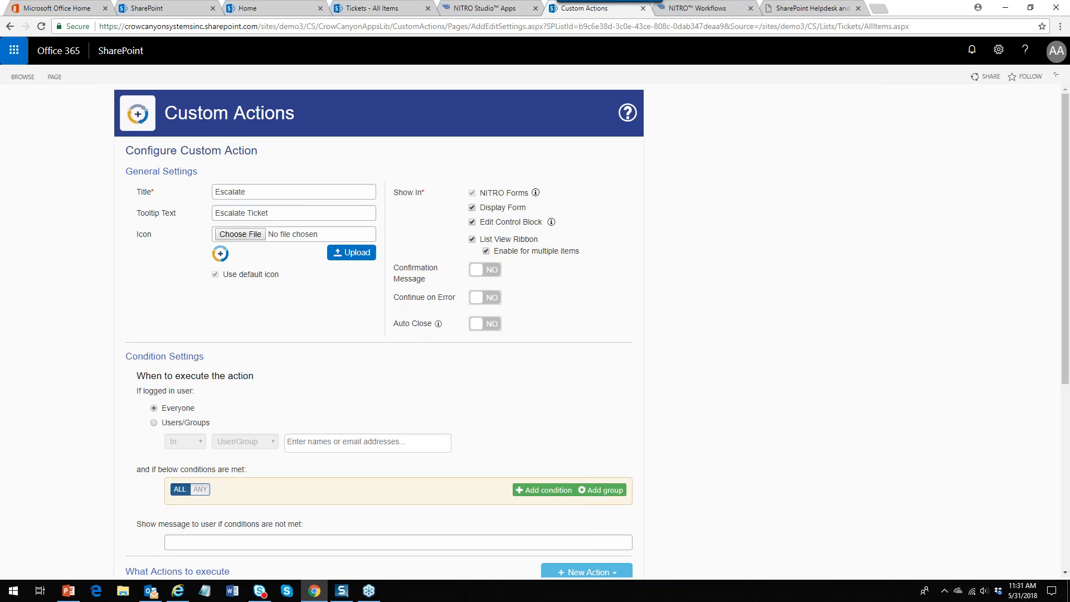
{"action": "left_click", "coordinate": [360, 10]}
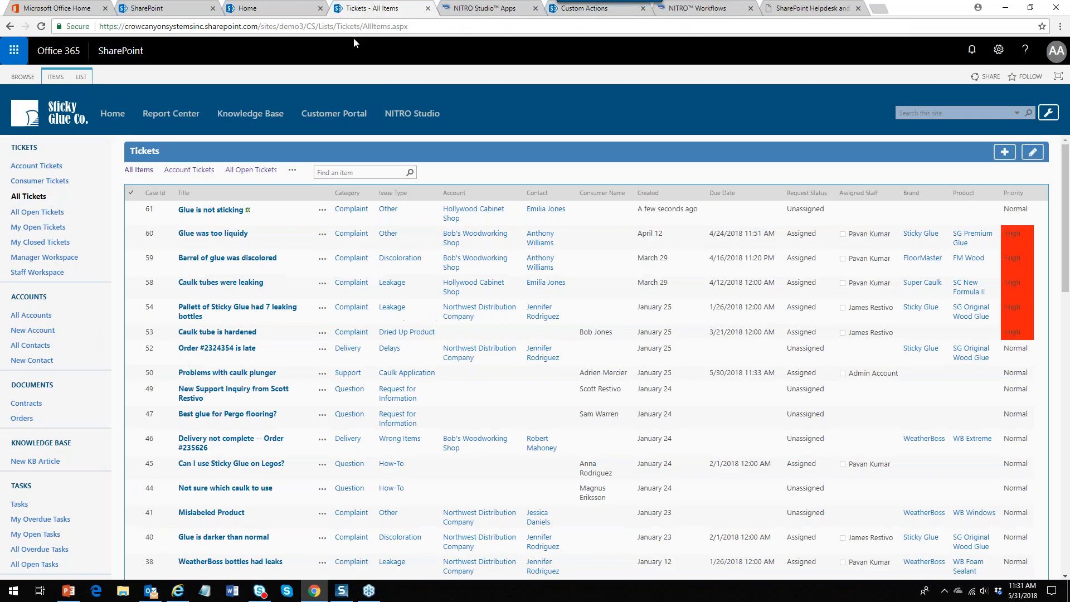
{"action": "left_click", "coordinate": [322, 210]}
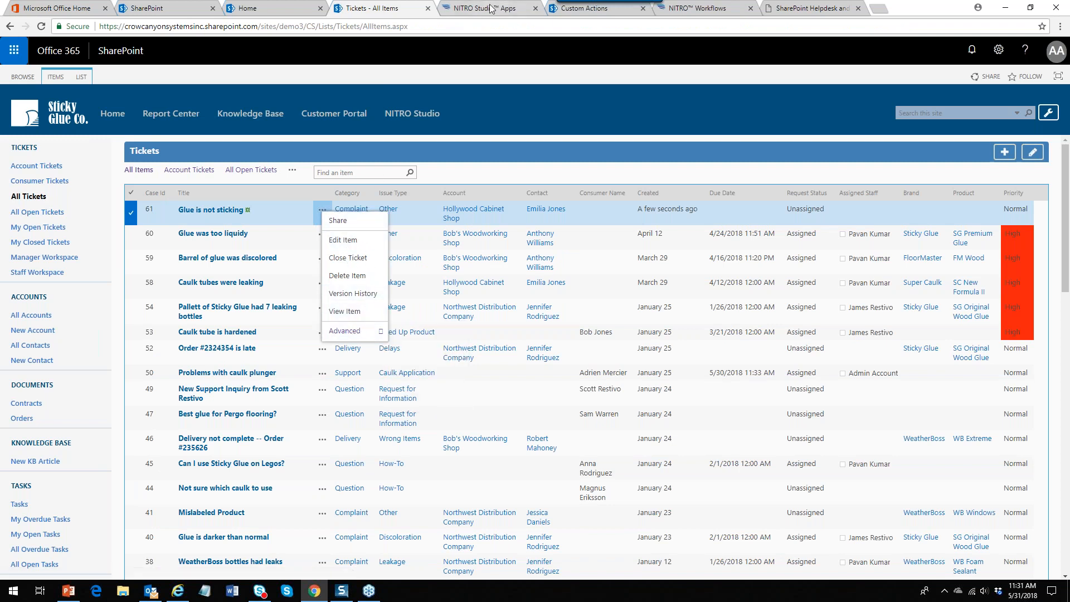
{"action": "left_click", "coordinate": [628, 14]}
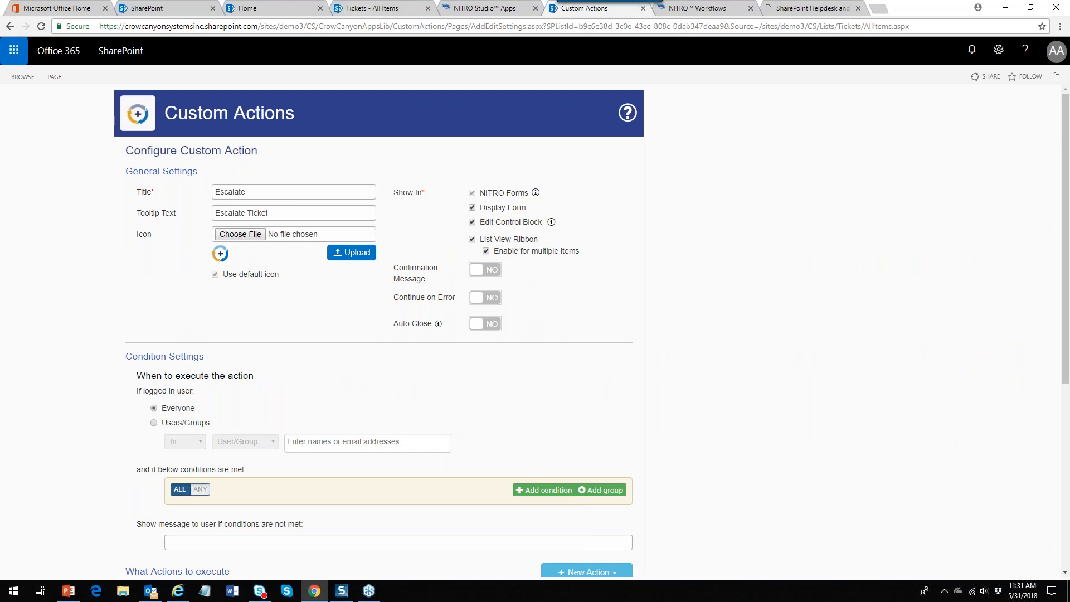
{"action": "left_click", "coordinate": [365, 10]}
{"action": "left_click", "coordinate": [47, 76]}
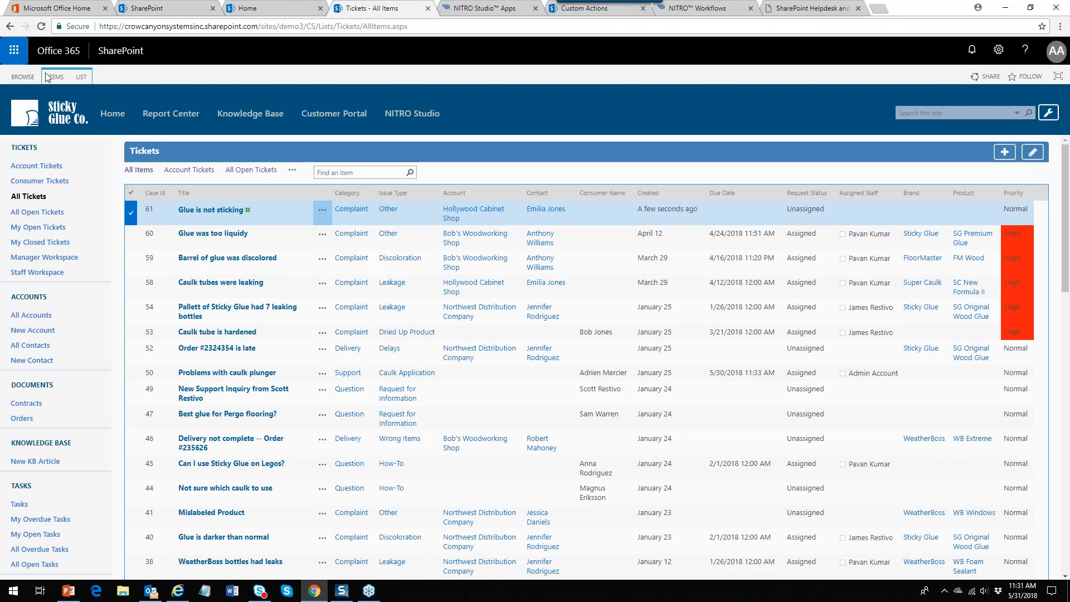
{"action": "left_click", "coordinate": [62, 77]}
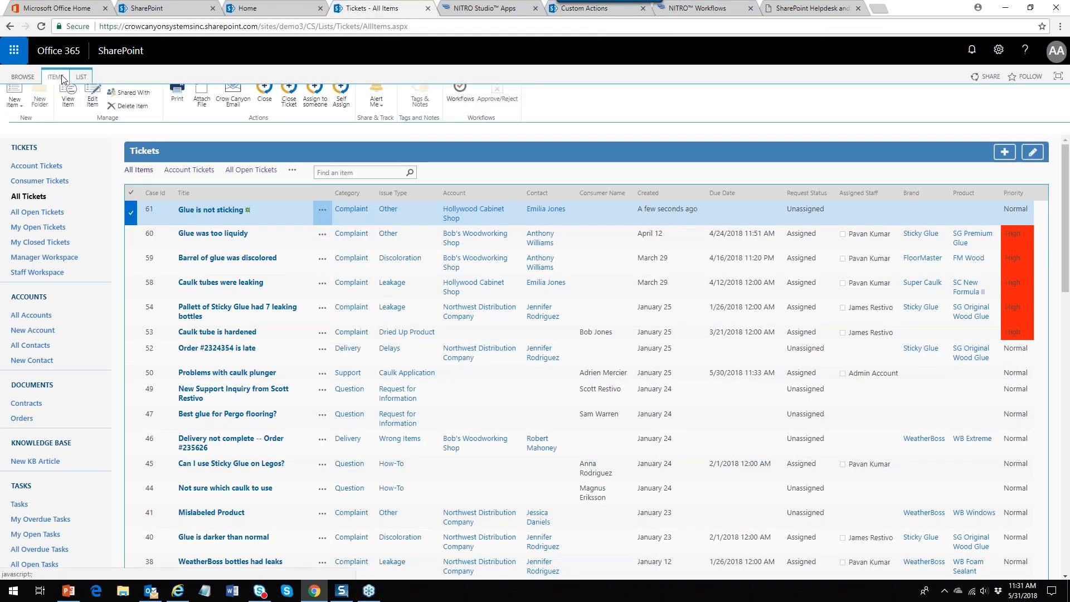
{"action": "left_click", "coordinate": [575, 9]}
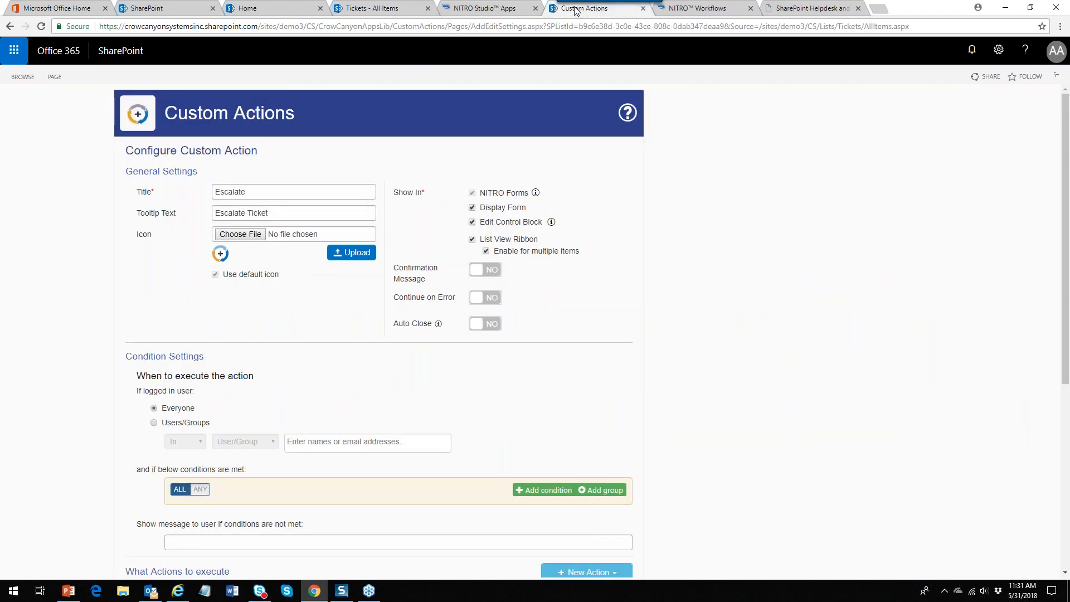
{"action": "left_click", "coordinate": [372, 8]}
{"action": "left_click", "coordinate": [217, 210]}
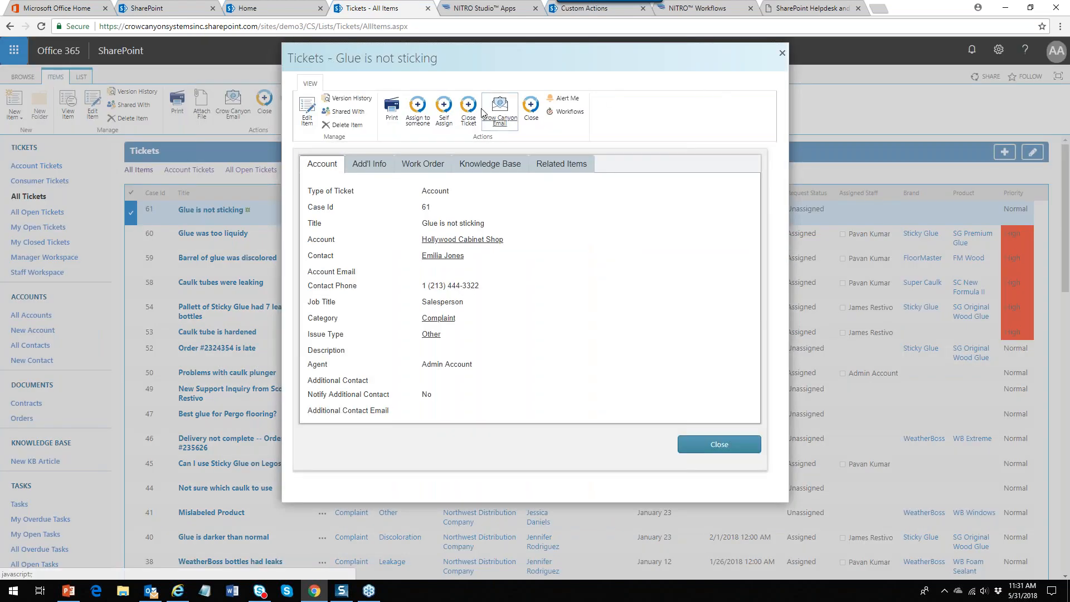
{"action": "left_click", "coordinate": [782, 53]}
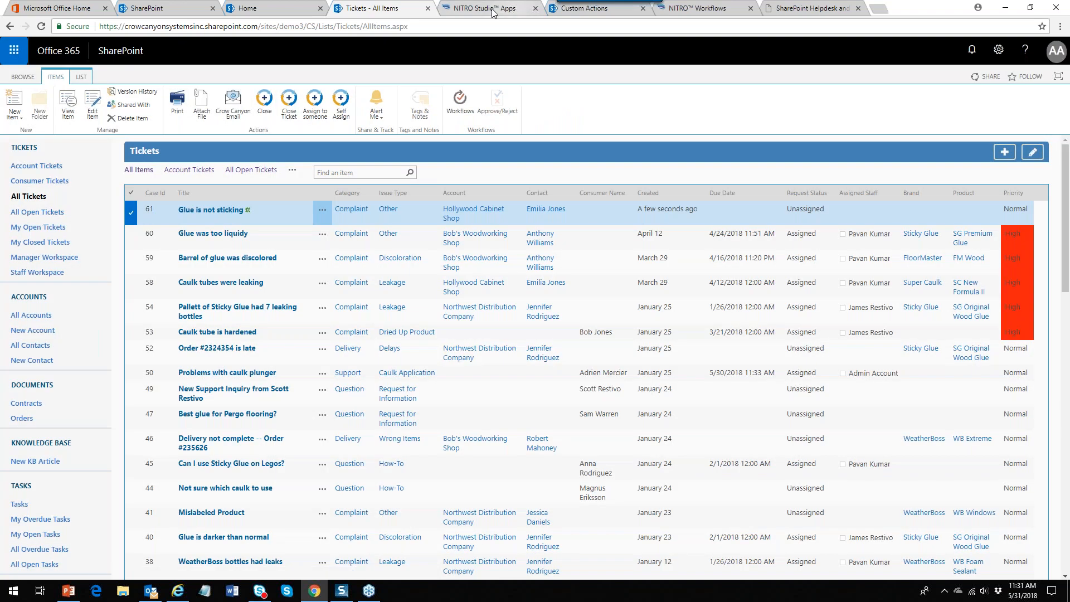
{"action": "left_click", "coordinate": [584, 8]}
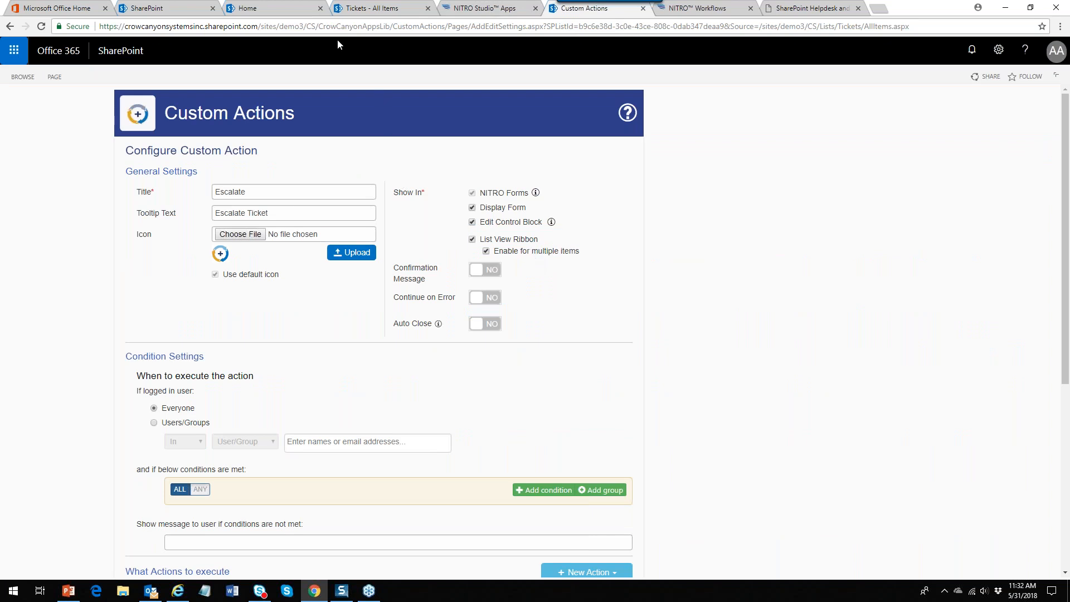
{"action": "left_click", "coordinate": [360, 8]}
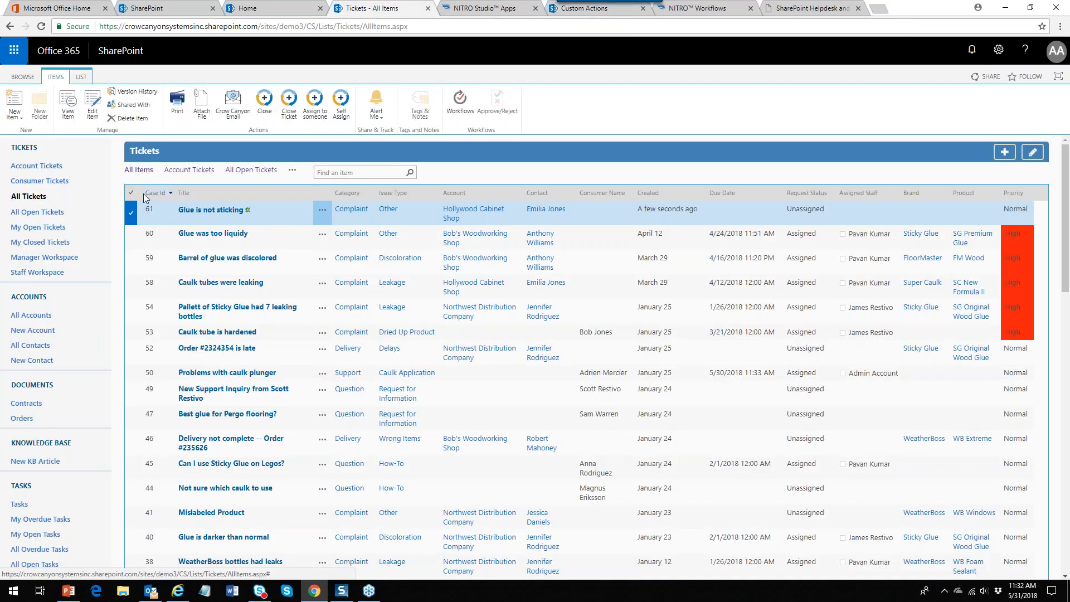
{"action": "left_click", "coordinate": [134, 239]}
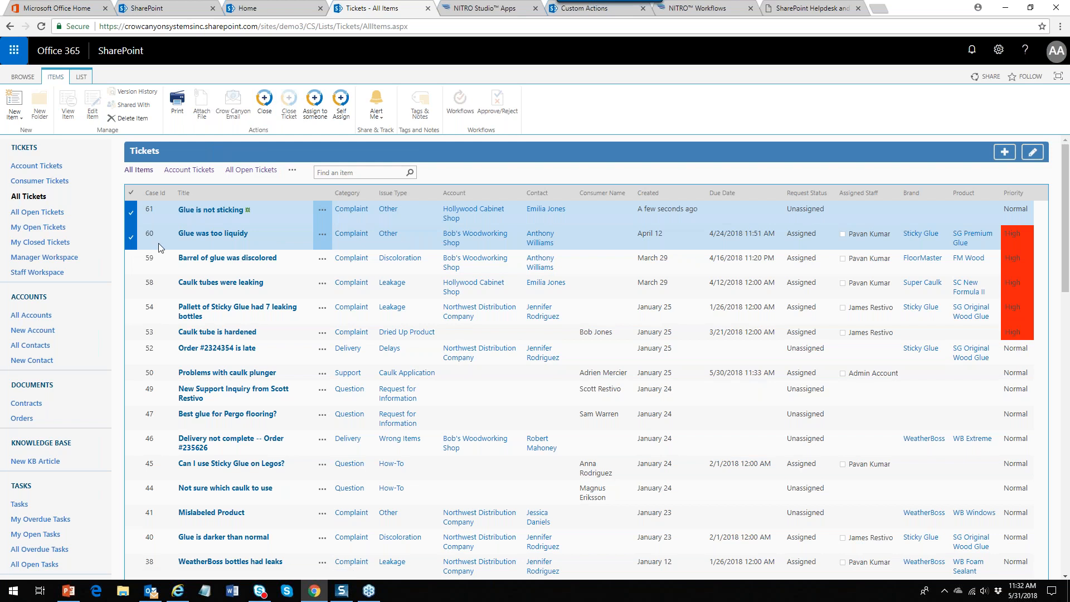
{"action": "left_click", "coordinate": [131, 237]}
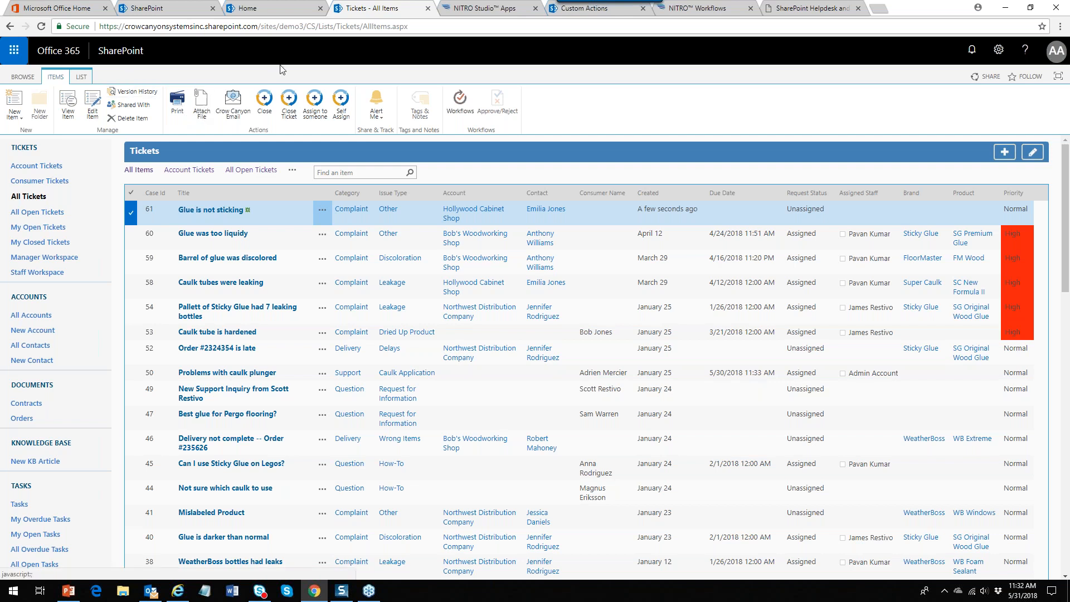
{"action": "left_click", "coordinate": [586, 15]}
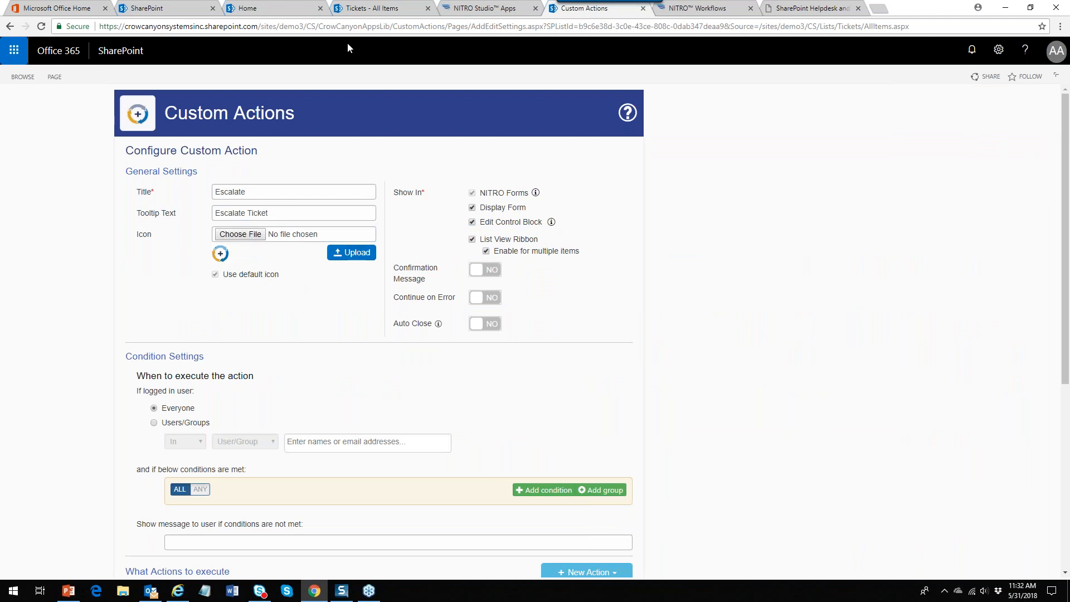
{"action": "left_click", "coordinate": [377, 13]}
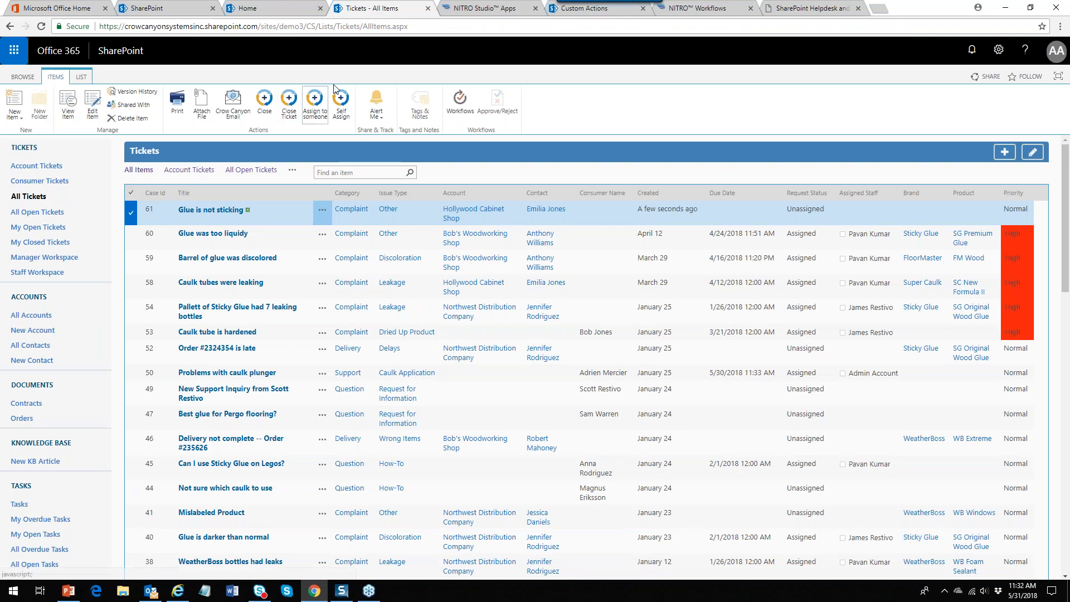
{"action": "left_click", "coordinate": [573, 12]}
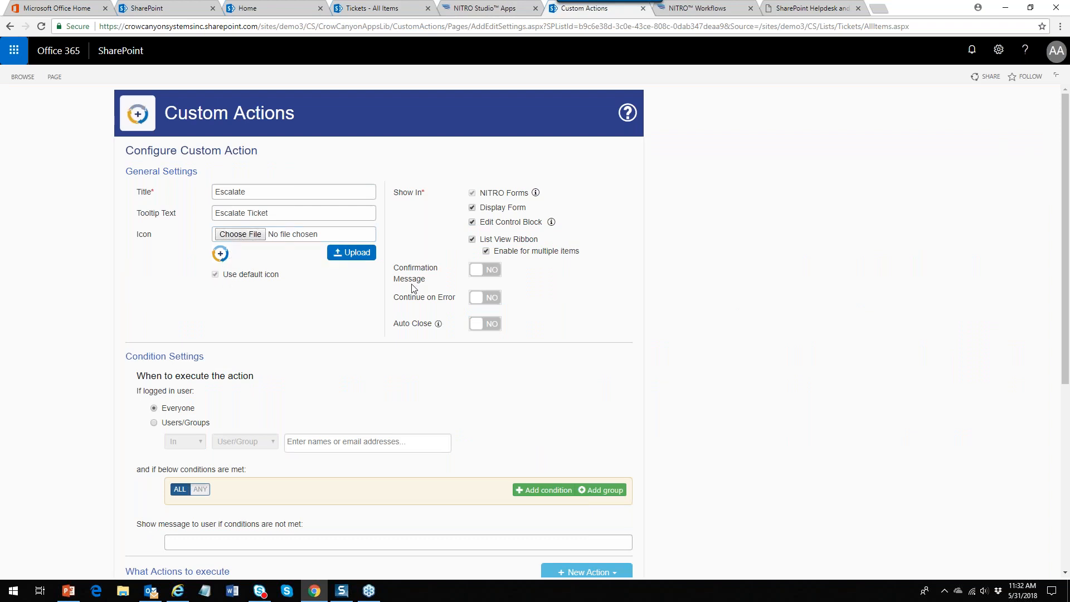
Set Confirmation Message to YES, leaving Auto Close off
{"action": "left_click", "coordinate": [483, 271]}
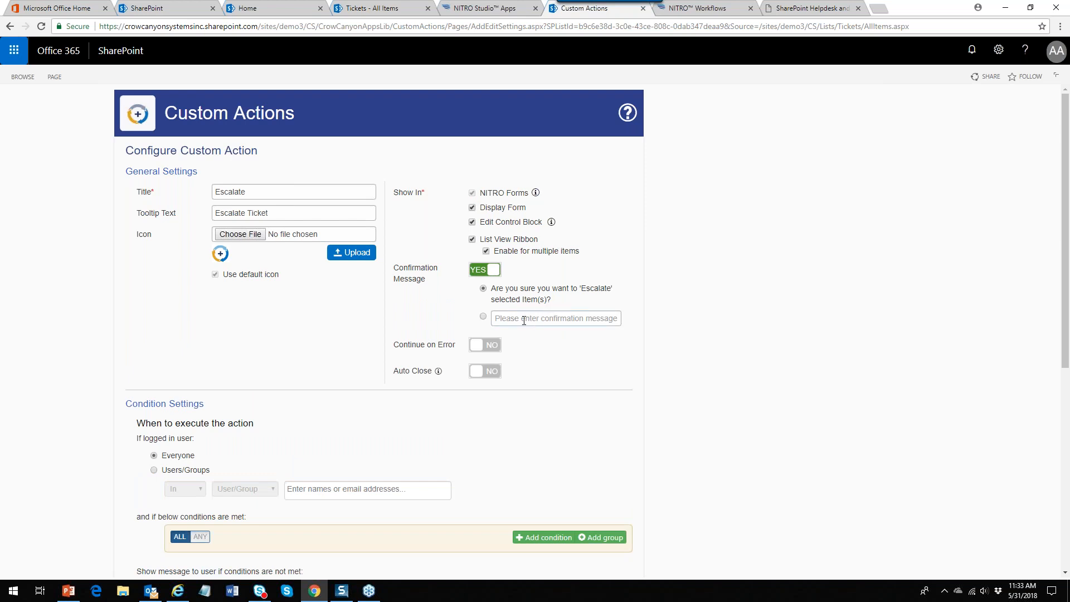
{"action": "left_click", "coordinate": [483, 371]}
{"action": "left_click", "coordinate": [484, 371]}
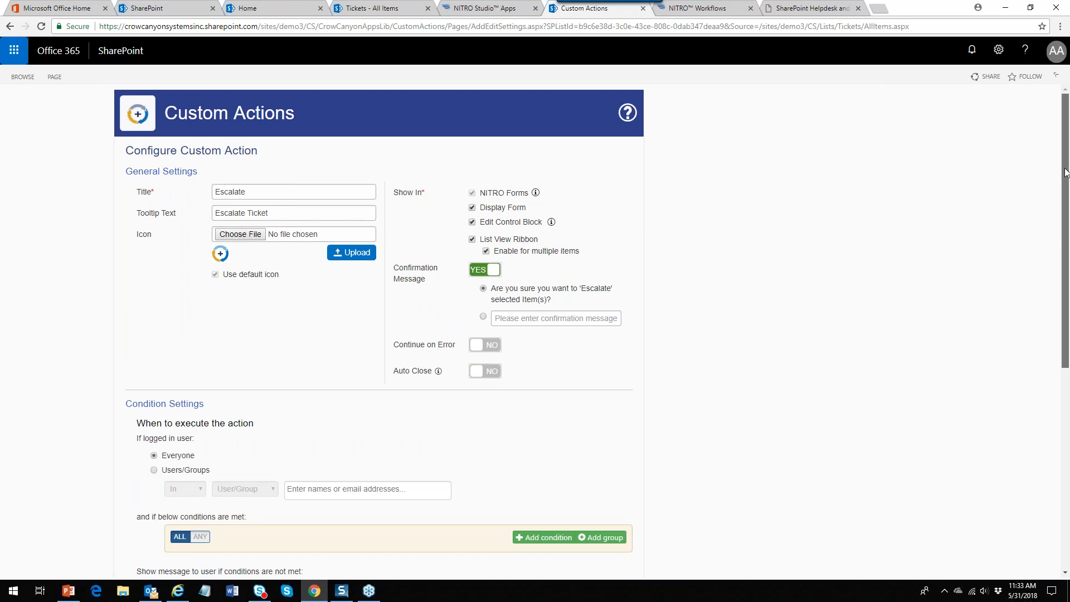
Scroll to 'What Actions to execute' and bring up the New Action type list
{"action": "scroll", "coordinate": [1063, 180], "scroll_direction": "down", "scroll_amount": 3}
{"action": "scroll", "coordinate": [1064, 182], "scroll_direction": "down", "scroll_amount": 3}
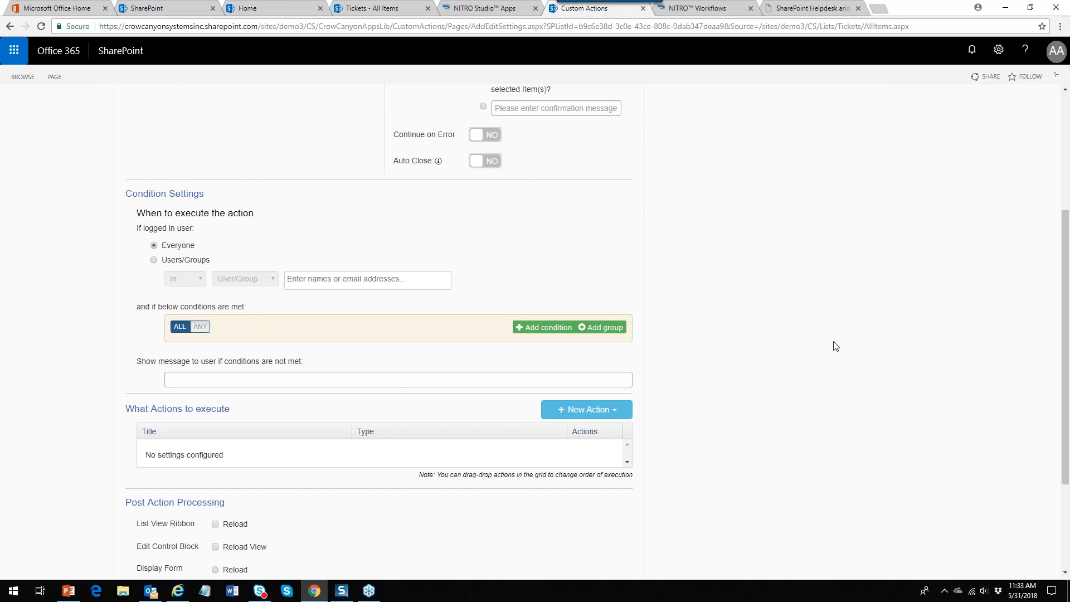
{"action": "left_click_drag", "start_coordinate": [1065, 286], "coordinate": [1065, 373]}
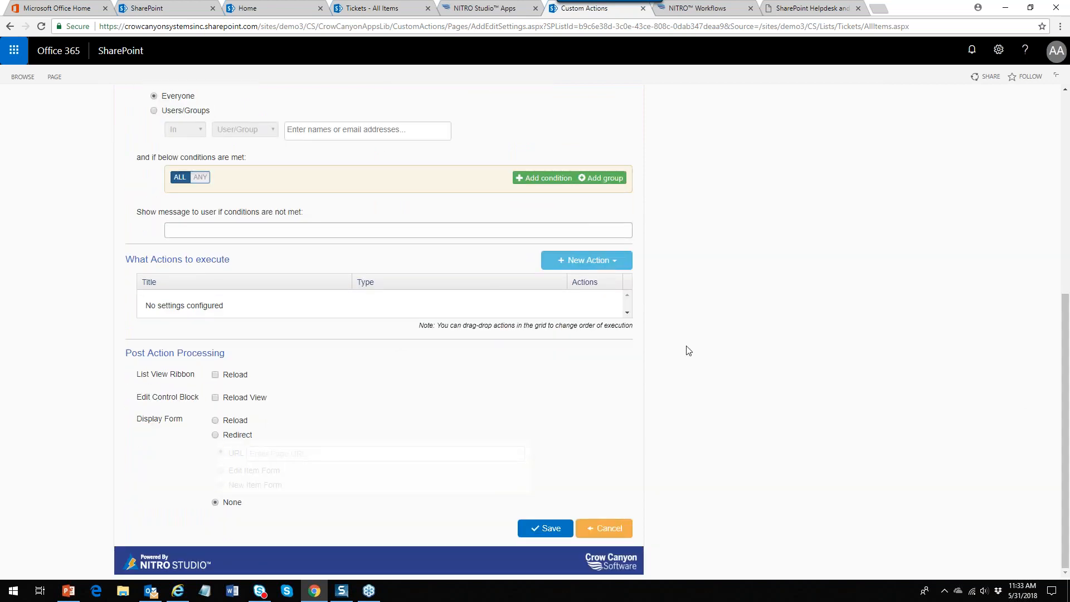
{"action": "left_click", "coordinate": [613, 267]}
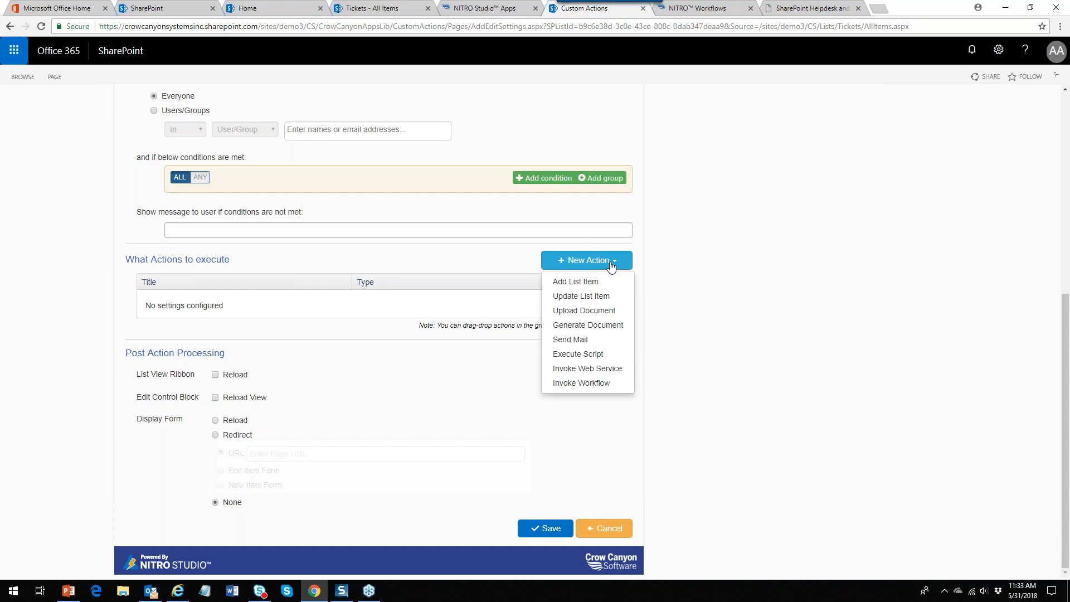
Add an Update List Item action 'Set Priority to High' that maps Priority to High
{"action": "left_click", "coordinate": [595, 296]}
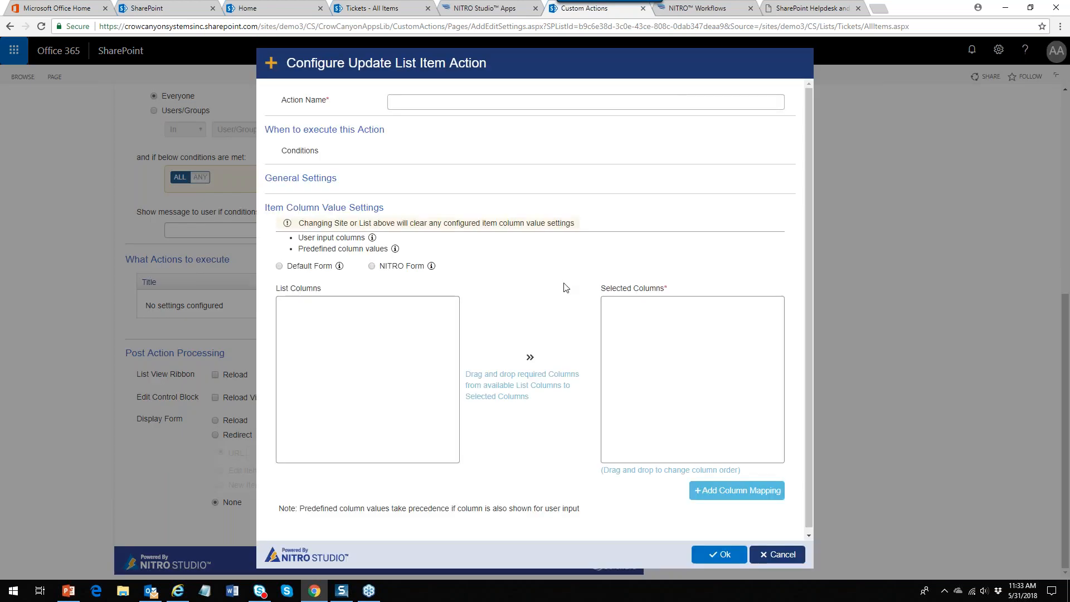
{"action": "left_click", "coordinate": [436, 102]}
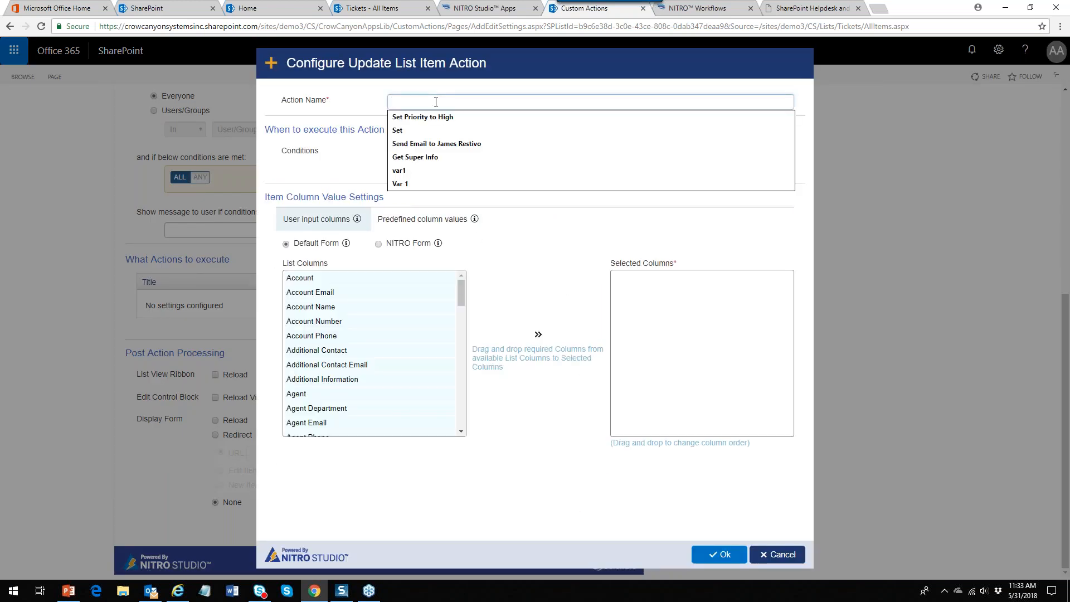
{"action": "left_click", "coordinate": [429, 117]}
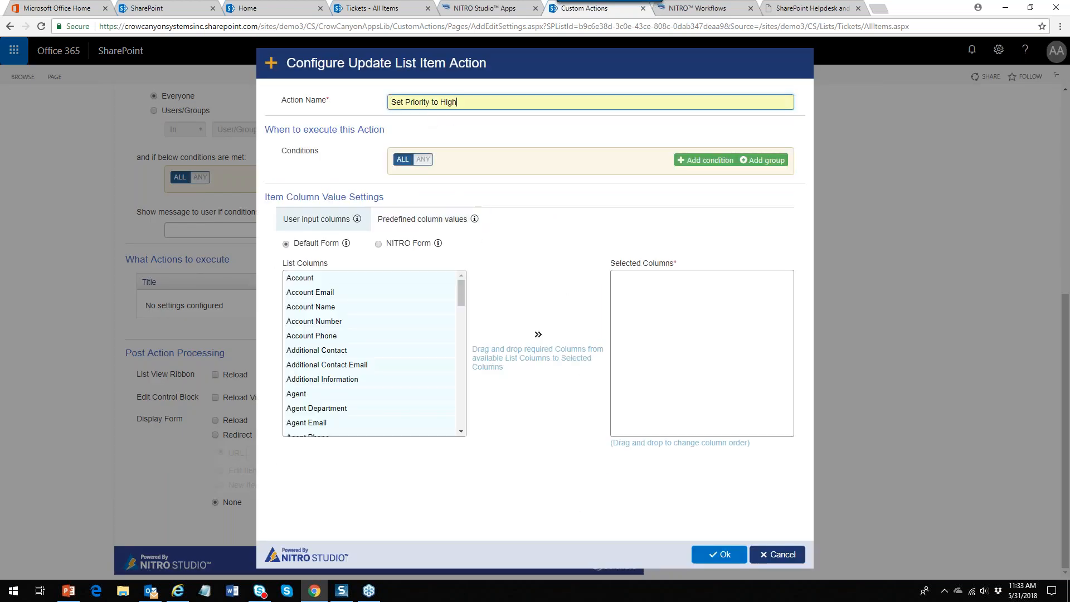
{"action": "left_click", "coordinate": [408, 219]}
{"action": "left_click", "coordinate": [728, 251]}
{"action": "left_click", "coordinate": [738, 143]}
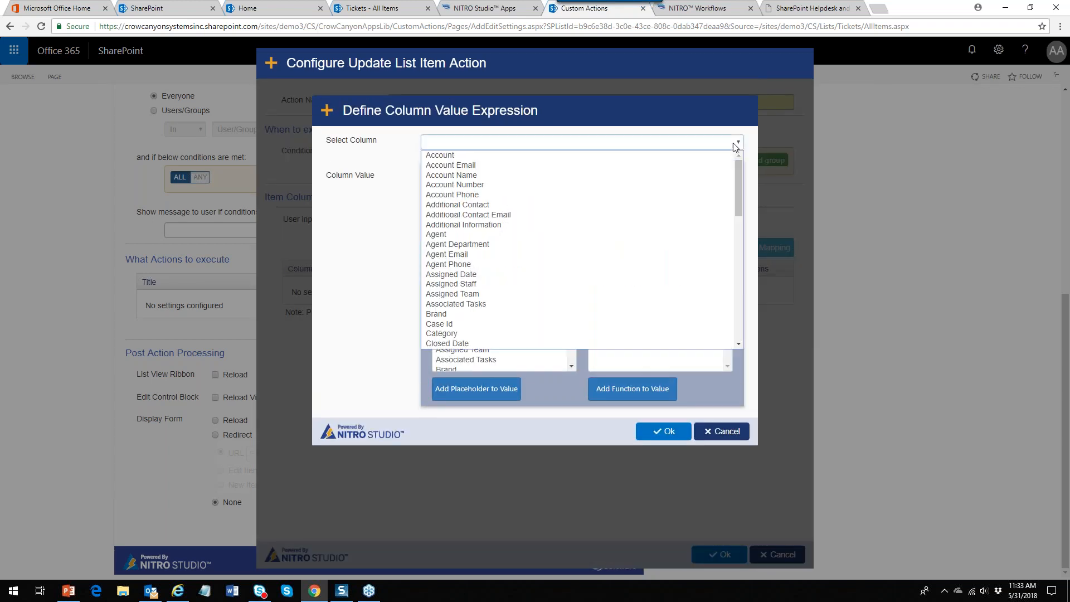
{"action": "left_click_drag", "start_coordinate": [738, 169], "coordinate": [755, 275]}
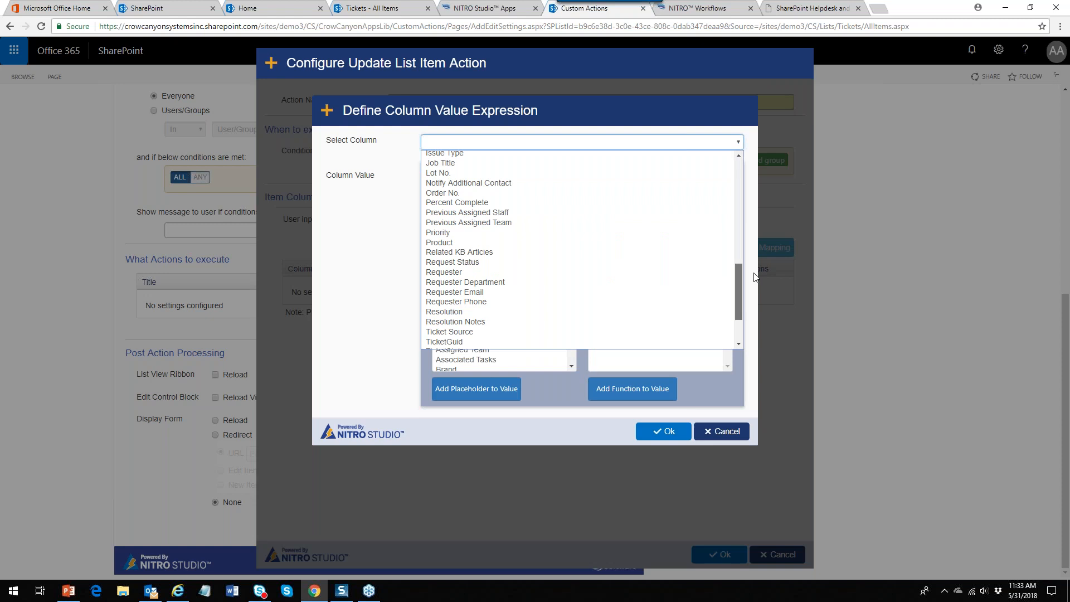
{"action": "left_click", "coordinate": [525, 238]}
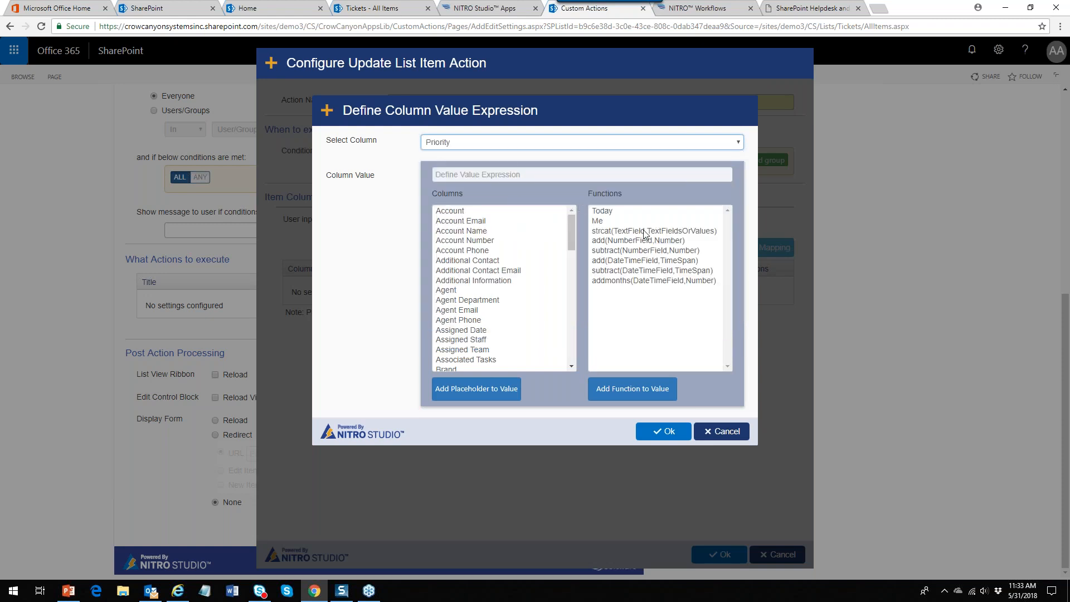
{"action": "left_click", "coordinate": [500, 179]}
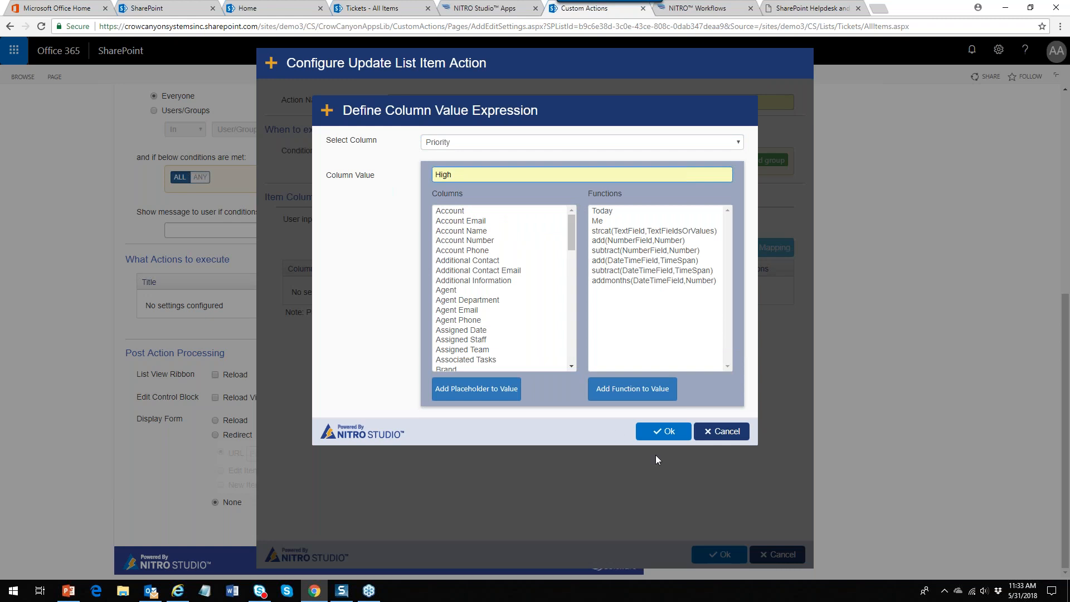
{"action": "left_click", "coordinate": [663, 431]}
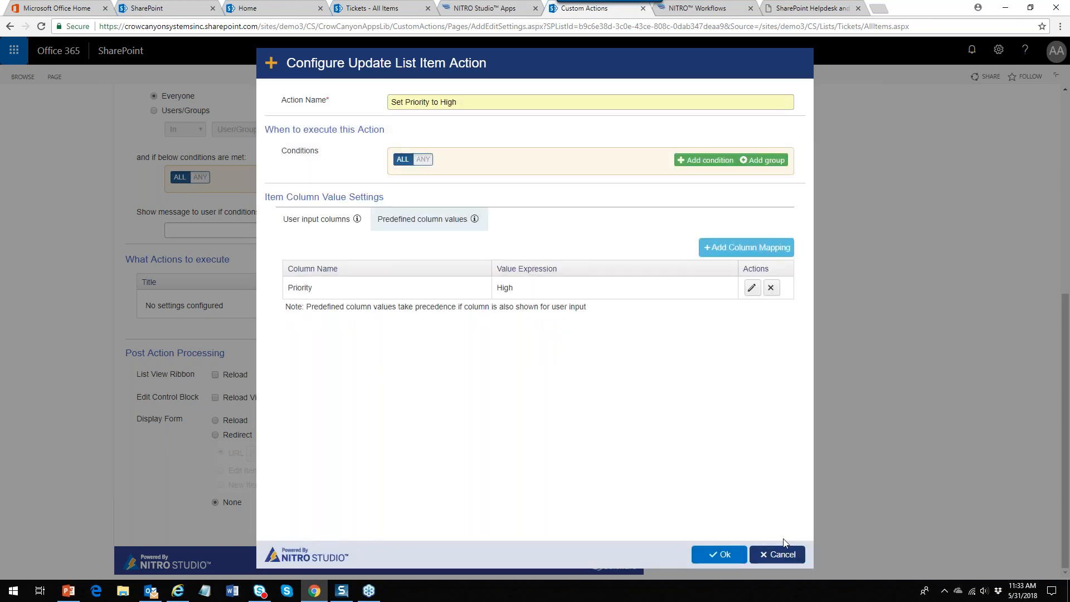
{"action": "left_click", "coordinate": [720, 555]}
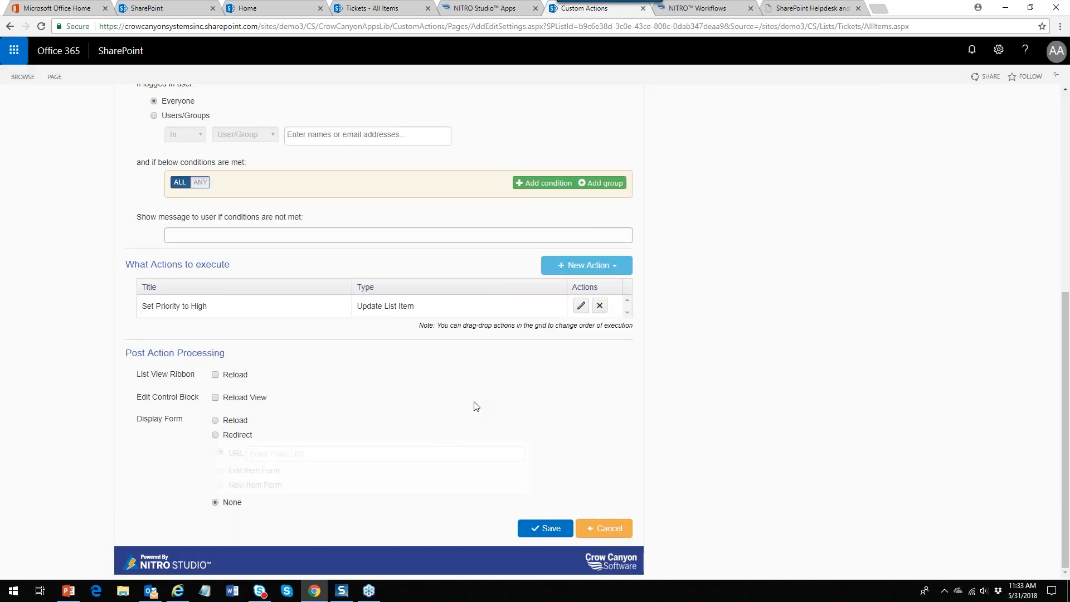
Add a second Update List Item action named for the reassignment, using predefined column values
{"action": "left_click", "coordinate": [586, 266]}
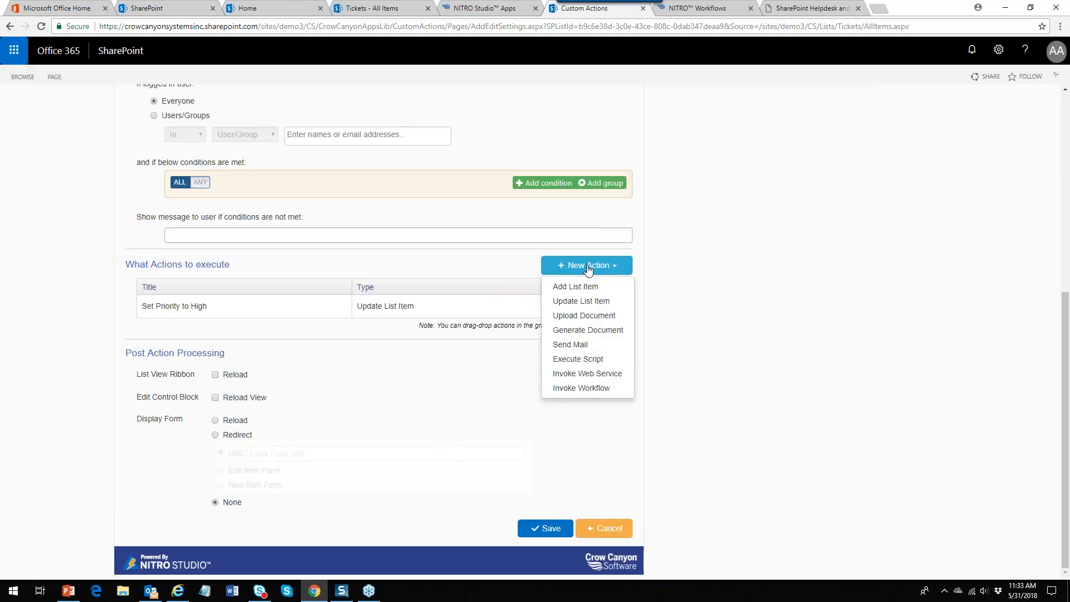
{"action": "left_click", "coordinate": [588, 301]}
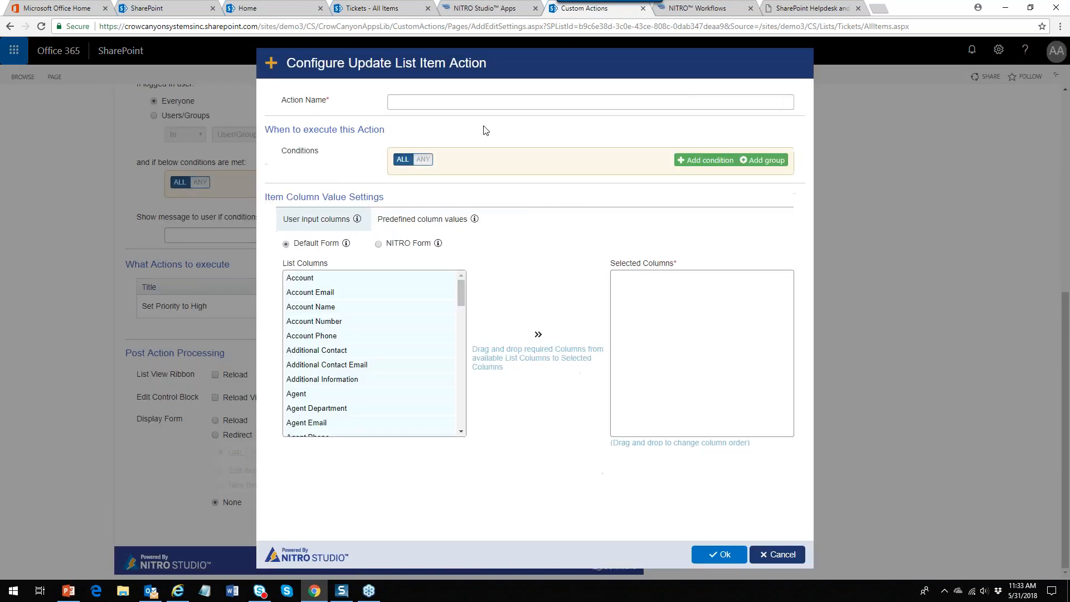
{"action": "left_click", "coordinate": [443, 103]}
{"action": "type", "text": "Reassign to Pavan"}
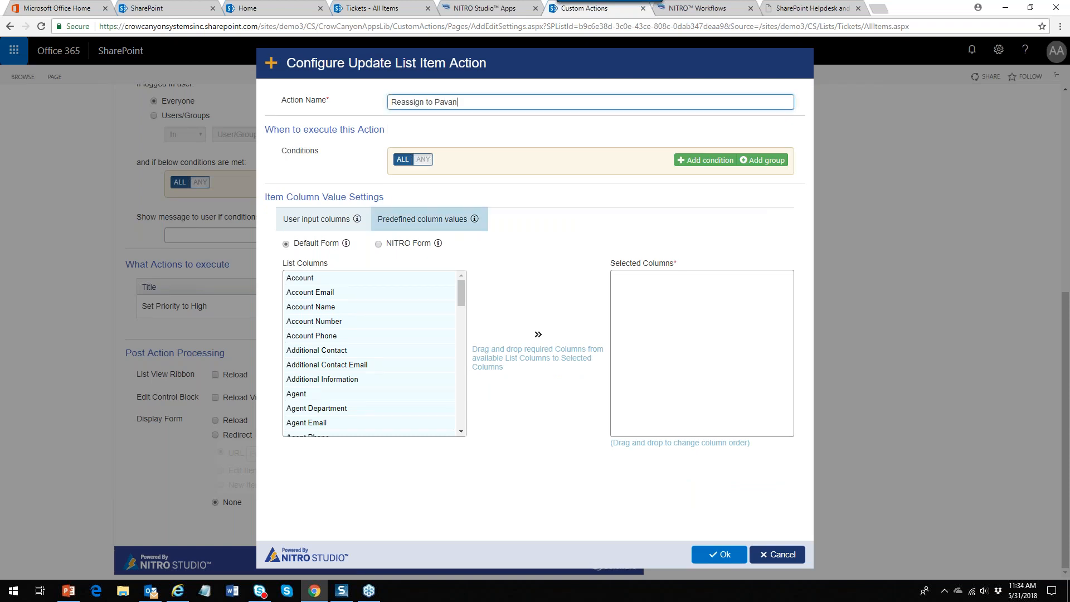
{"action": "left_click", "coordinate": [416, 228]}
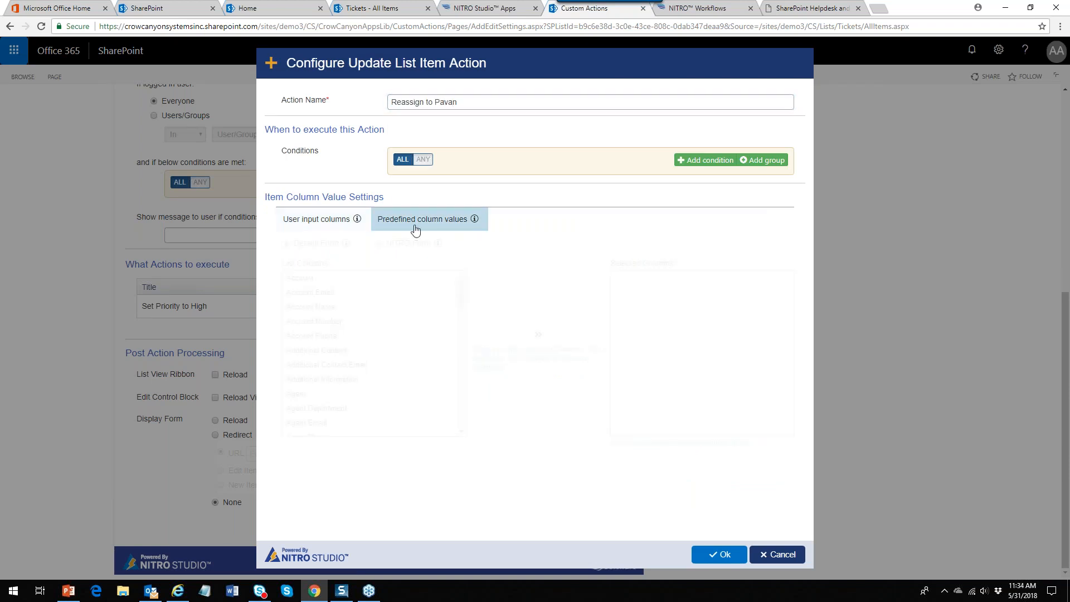
Map Assigned Staff to the chosen staff member and save the reassignment action
{"action": "left_click", "coordinate": [733, 254]}
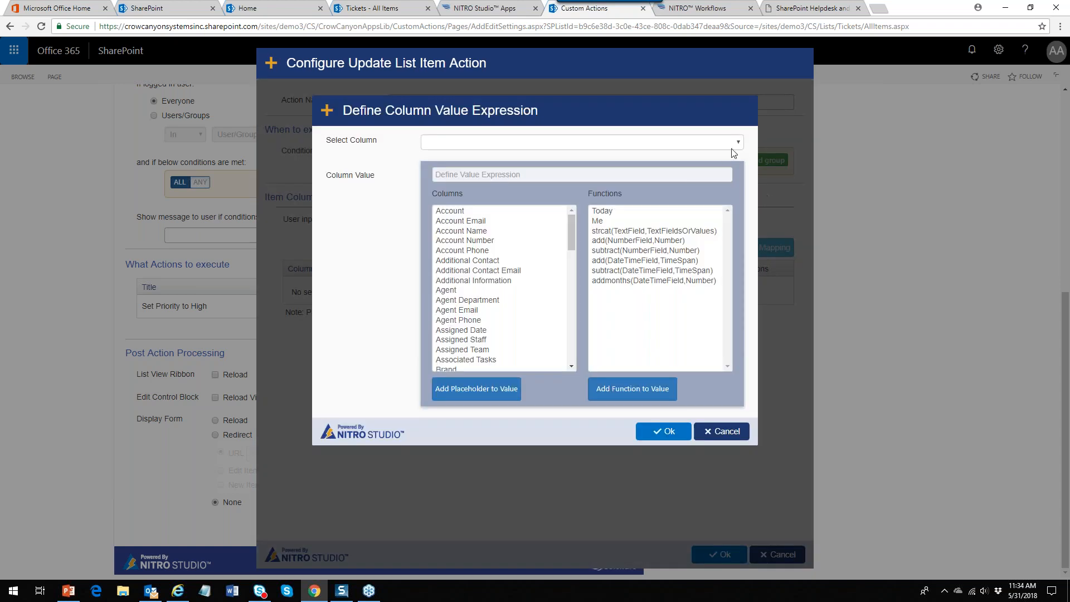
{"action": "left_click", "coordinate": [738, 143]}
{"action": "left_click", "coordinate": [600, 285]}
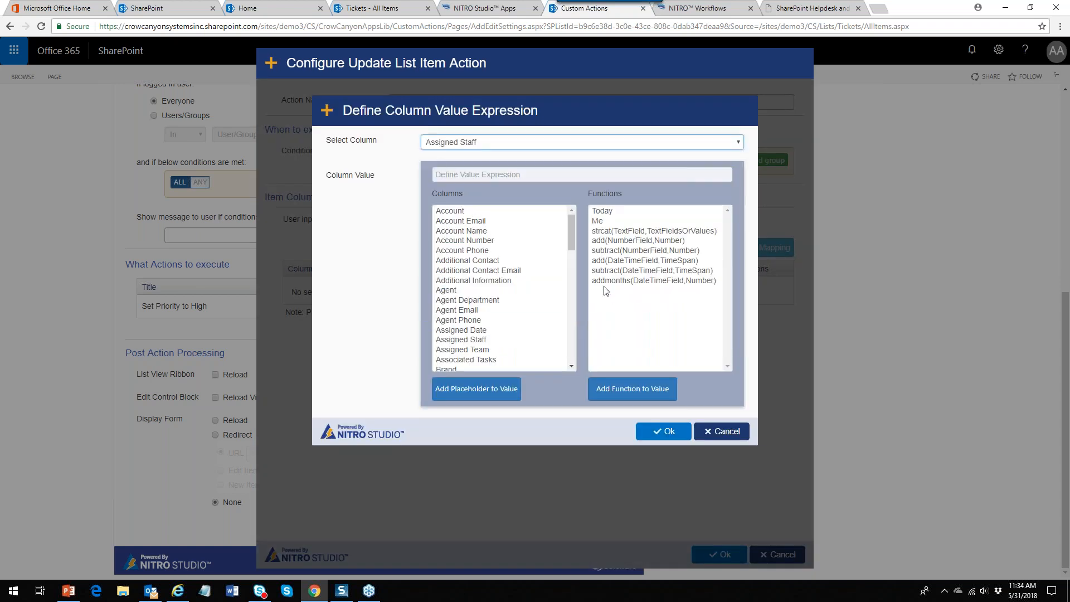
{"action": "left_click", "coordinate": [496, 173]}
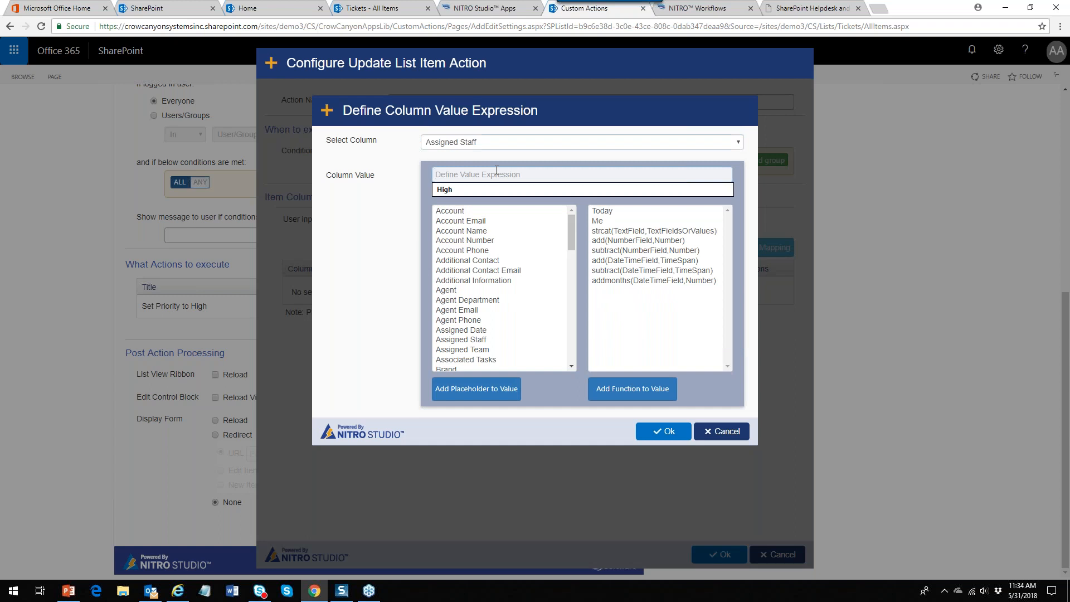
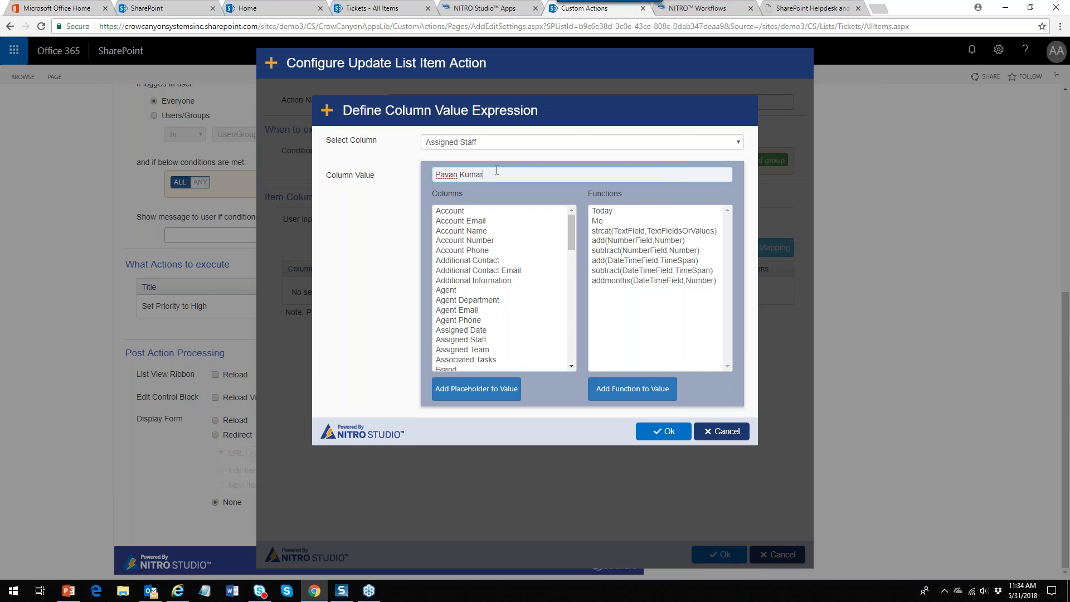
{"action": "left_click", "coordinate": [667, 432]}
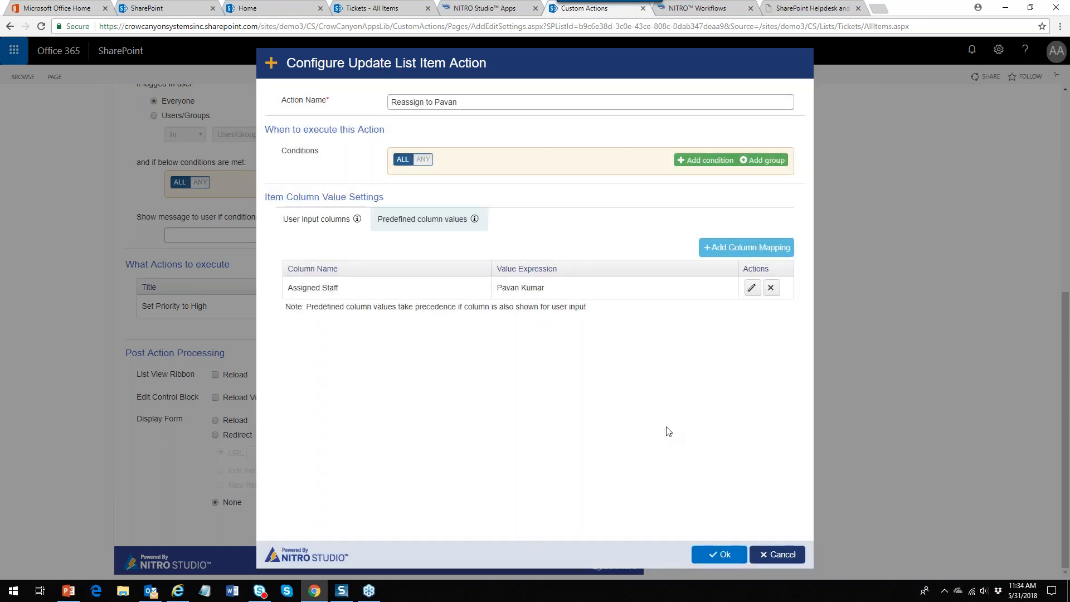
{"action": "left_click", "coordinate": [723, 555]}
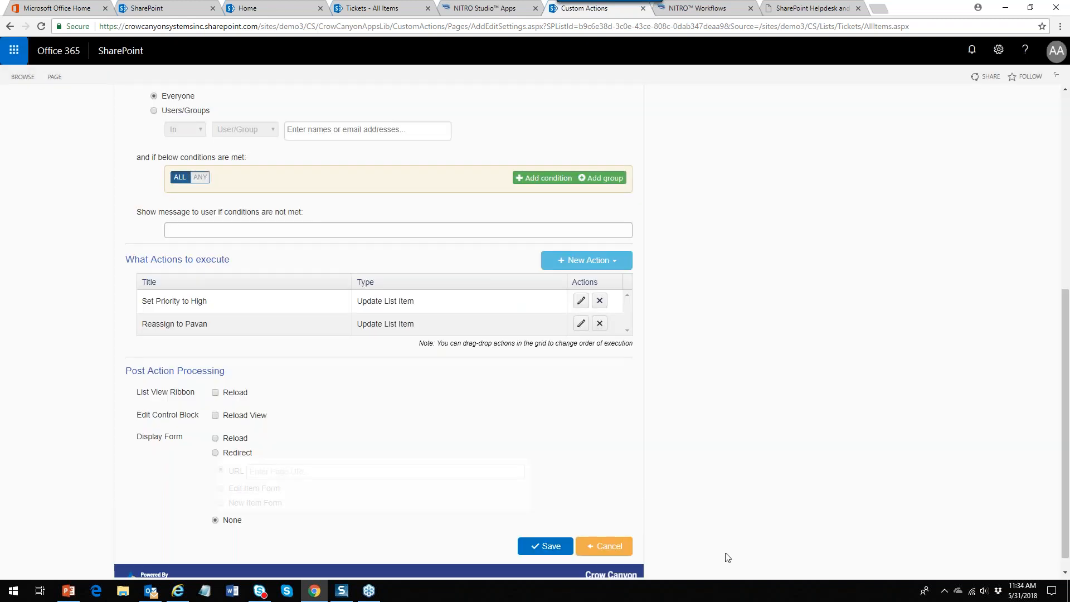
{"action": "left_click", "coordinate": [592, 262]}
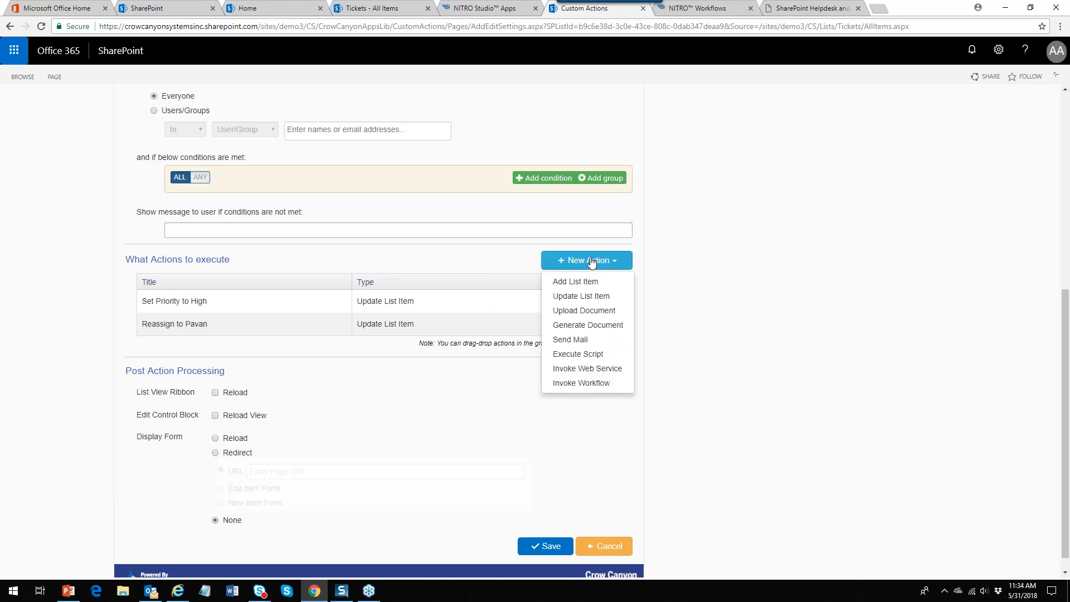
Add a third Update List Item action named 'Set Due Date to Today' using predefined values
{"action": "left_click", "coordinate": [586, 296]}
{"action": "left_click", "coordinate": [400, 103]}
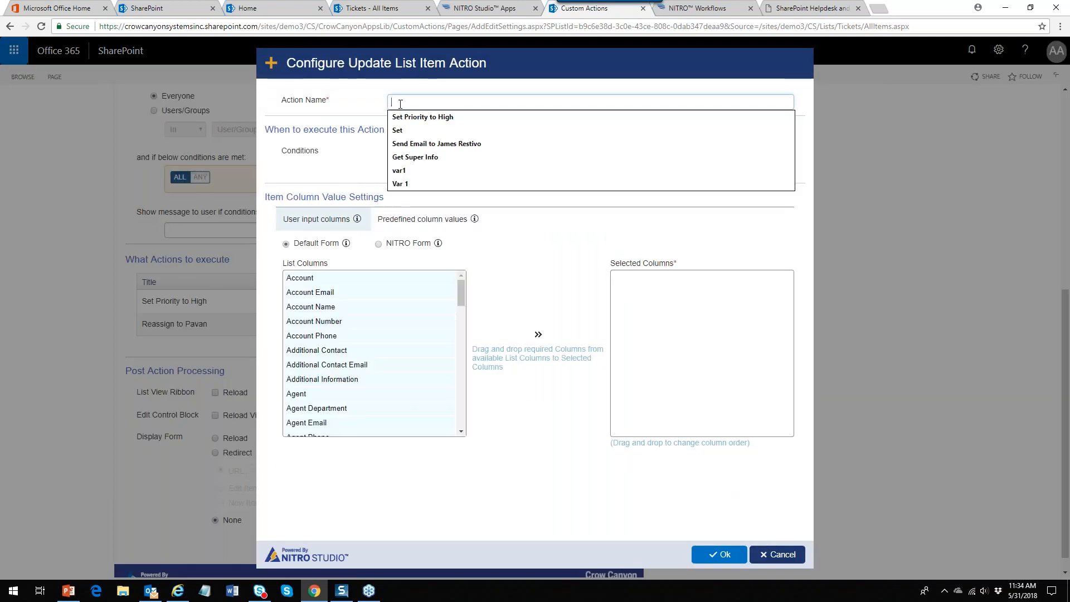
{"action": "type", "text": "Set Due Date to Today"}
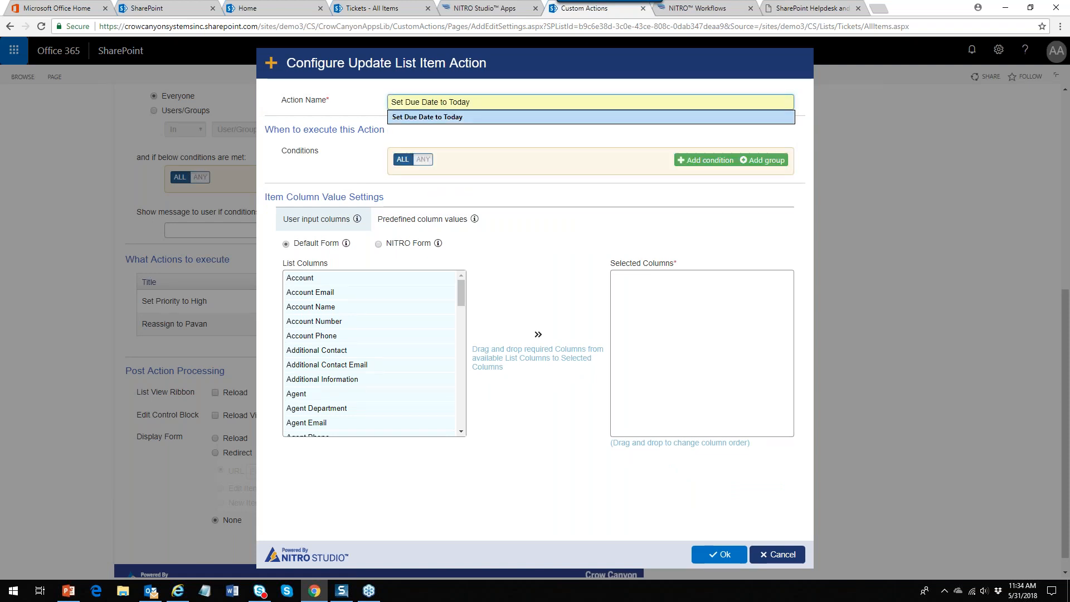
{"action": "left_click", "coordinate": [415, 117]}
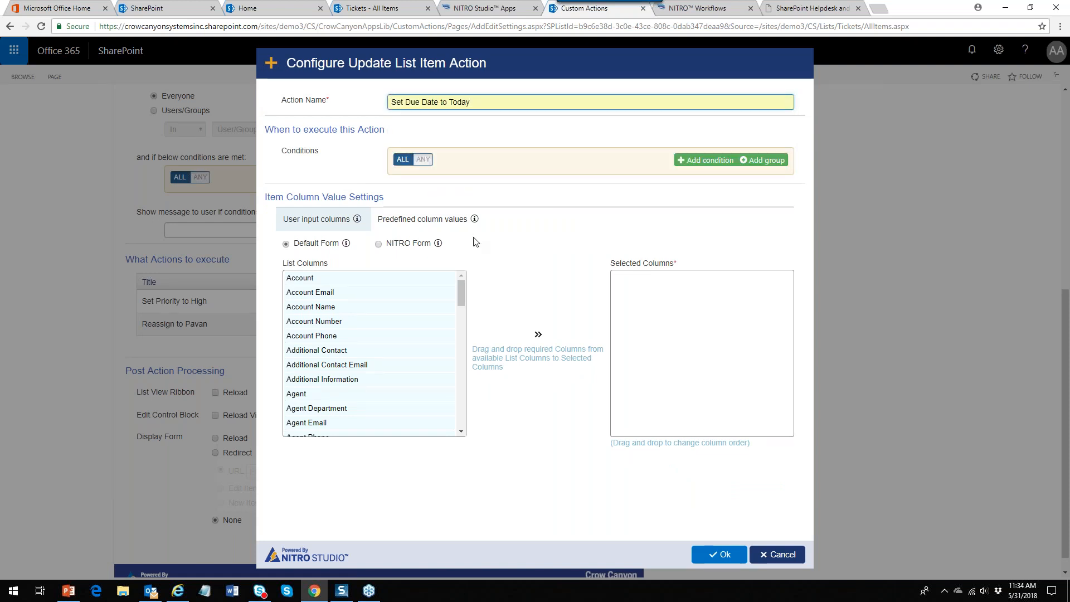
{"action": "left_click", "coordinate": [440, 224]}
Map Due Date to the {Today} function and save the action
{"action": "left_click", "coordinate": [730, 249]}
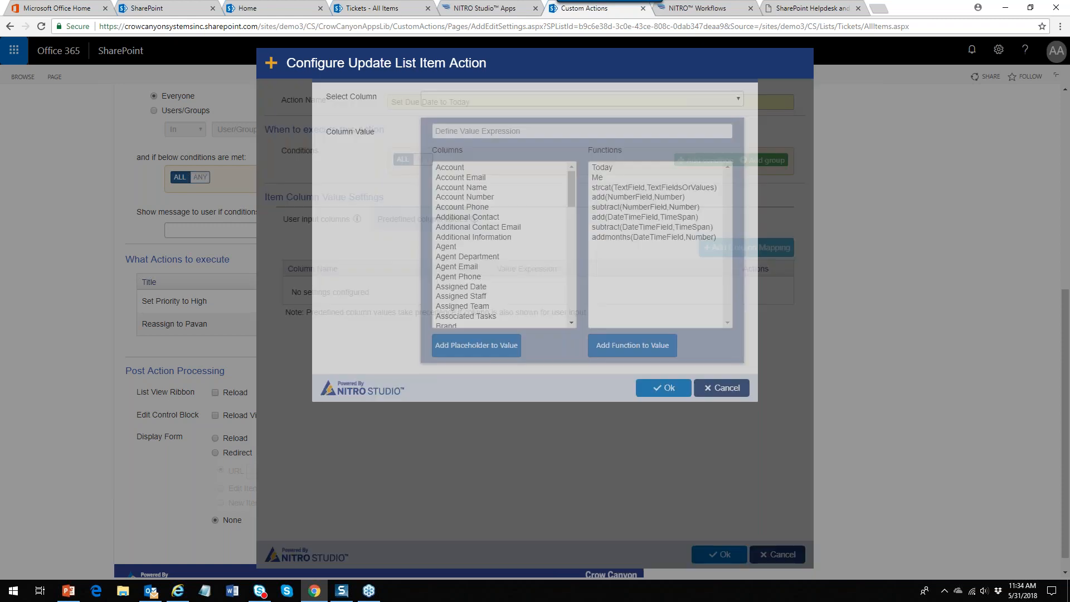
{"action": "left_click", "coordinate": [737, 142]}
{"action": "left_click_drag", "start_coordinate": [738, 165], "coordinate": [750, 228]}
{"action": "left_click", "coordinate": [599, 255]}
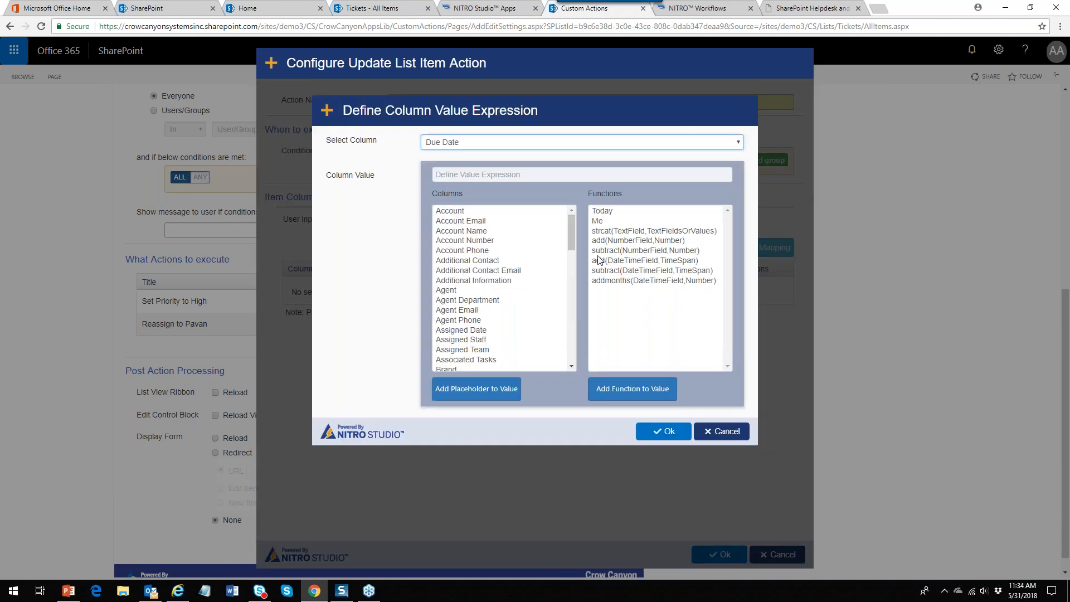
{"action": "double_click", "coordinate": [608, 214]}
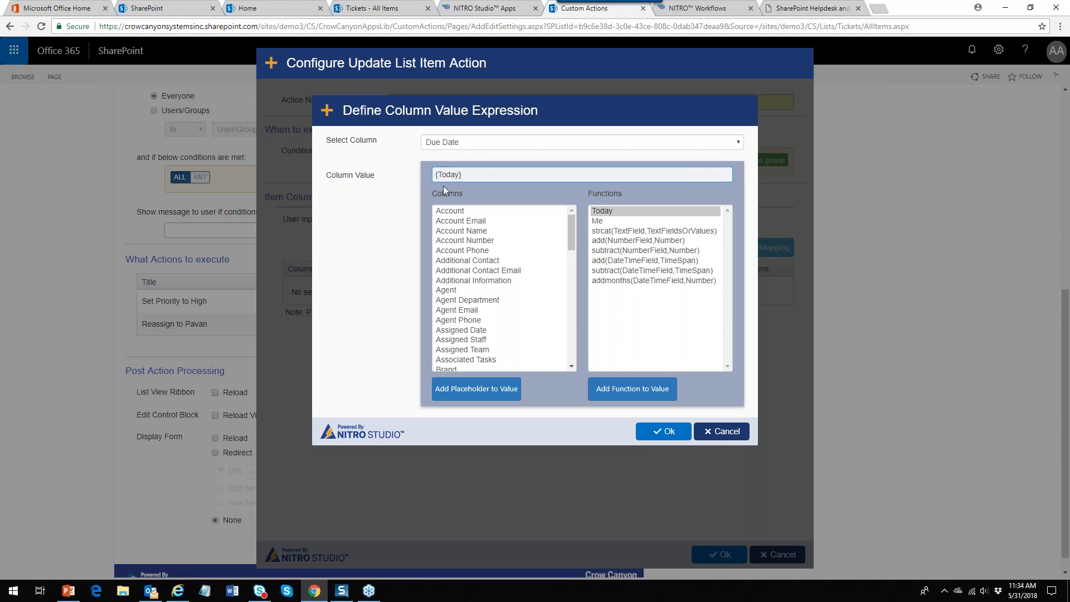
{"action": "left_click_drag", "start_coordinate": [463, 175], "coordinate": [417, 179]}
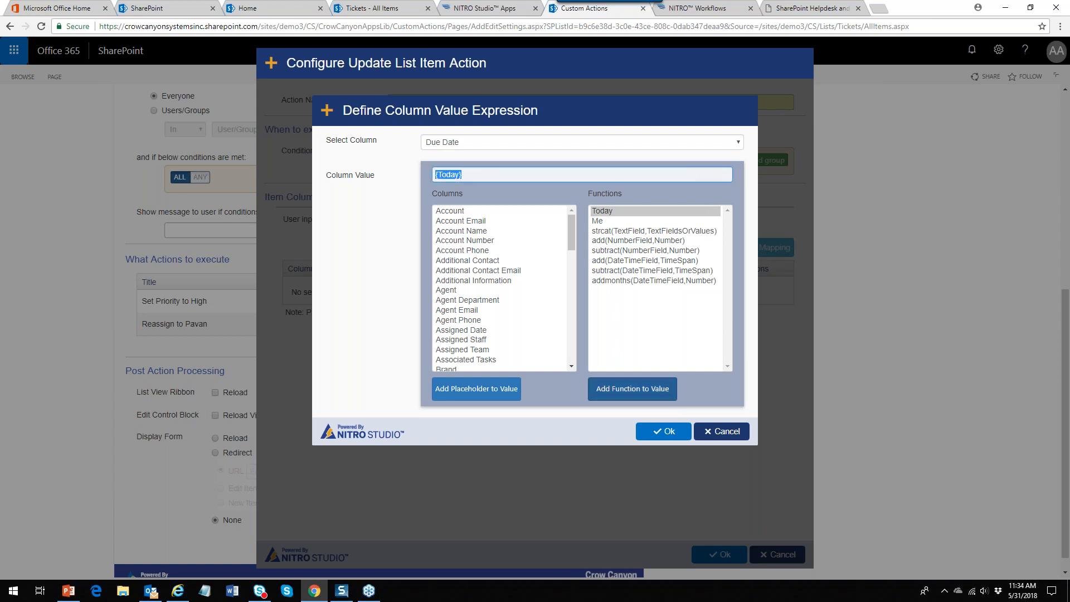
{"action": "left_click", "coordinate": [664, 434]}
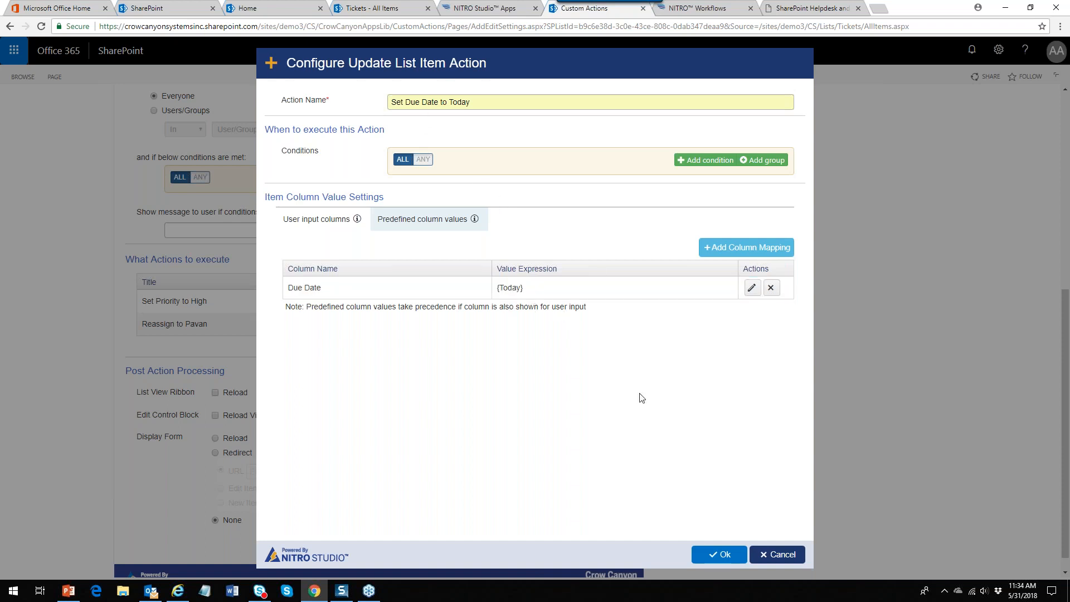
{"action": "left_click", "coordinate": [714, 558]}
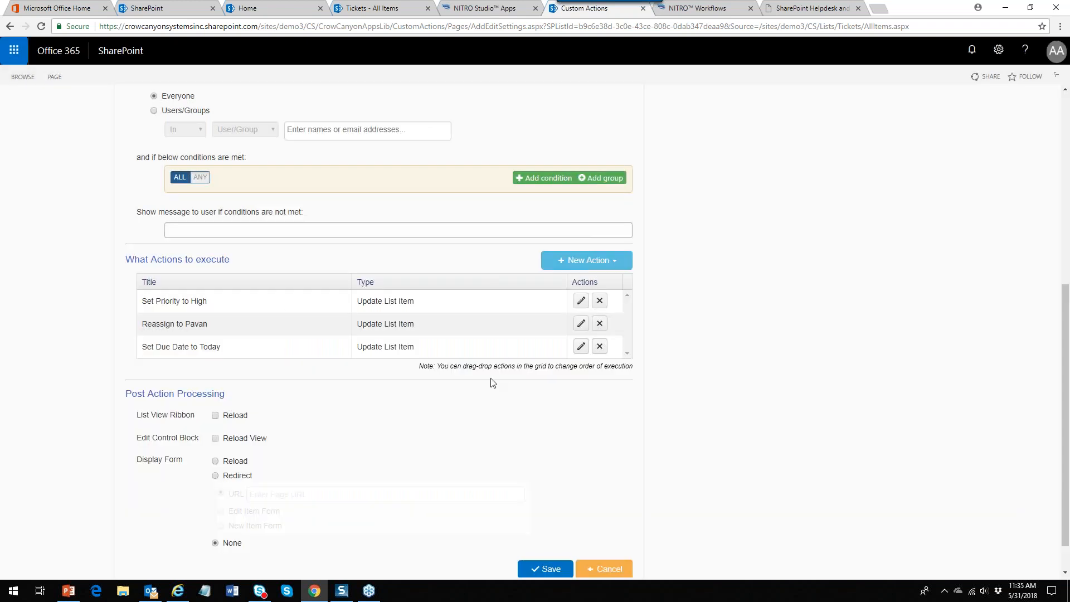
Add a Send Mail action, reusing the earlier name, with condition Brand equals Sticky Glue
{"action": "left_click", "coordinate": [590, 262]}
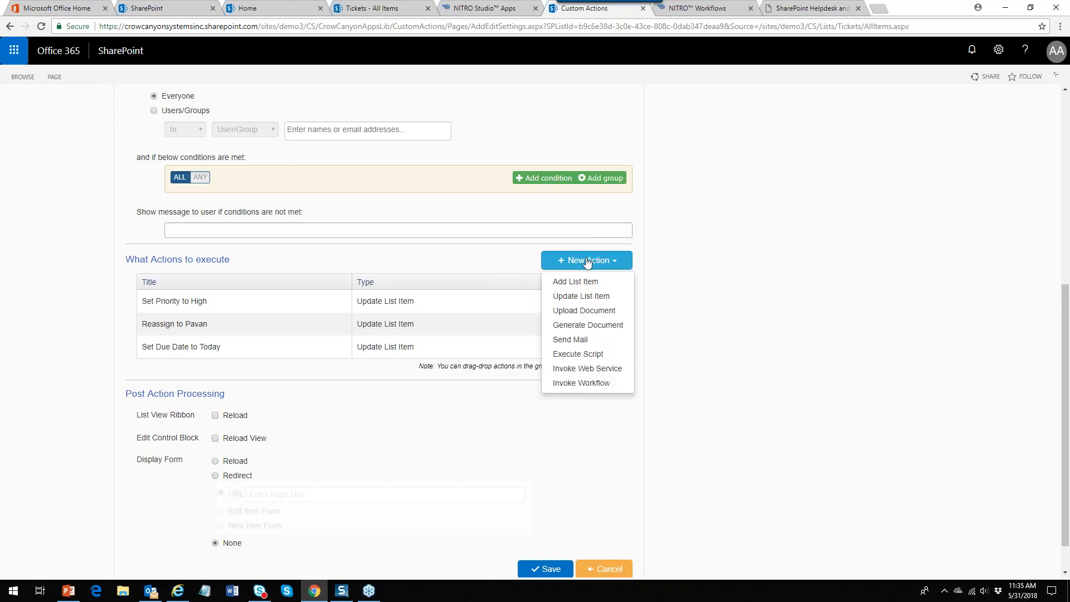
{"action": "left_click", "coordinate": [582, 338]}
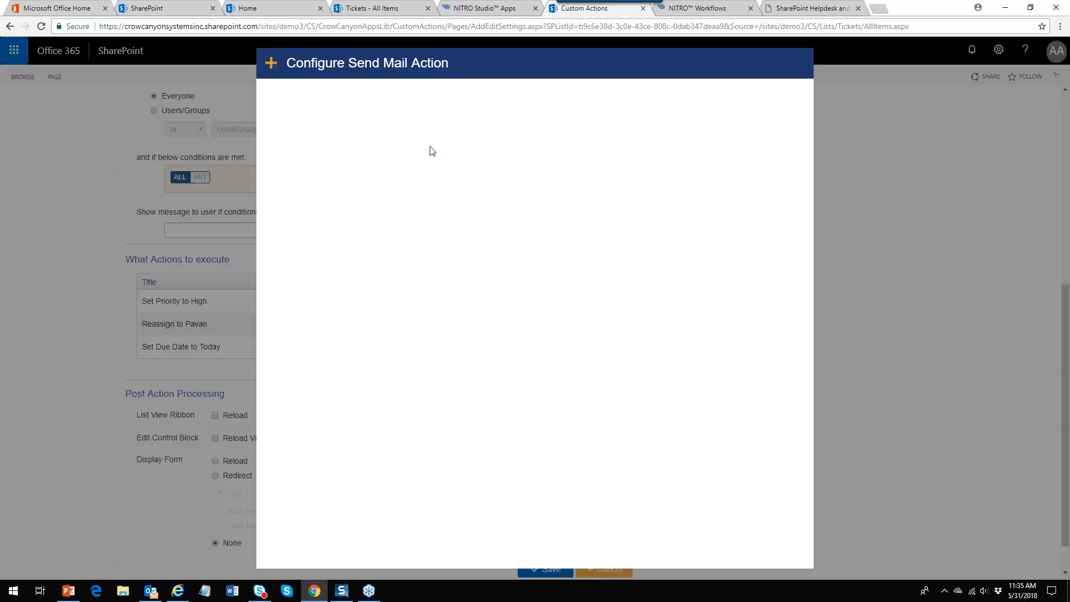
{"action": "left_click", "coordinate": [525, 101]}
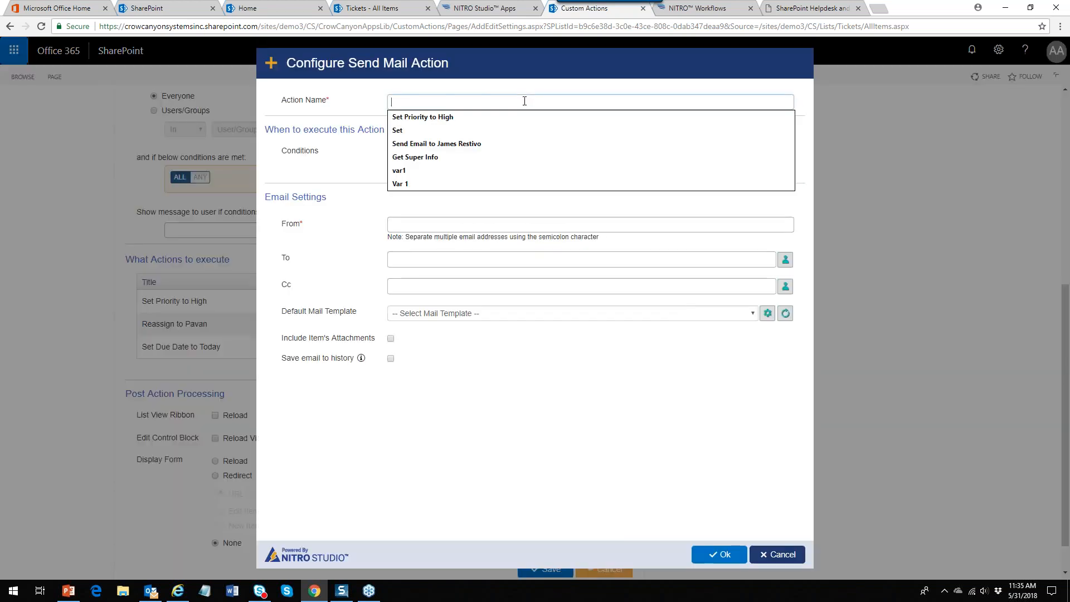
{"action": "left_click", "coordinate": [478, 144]}
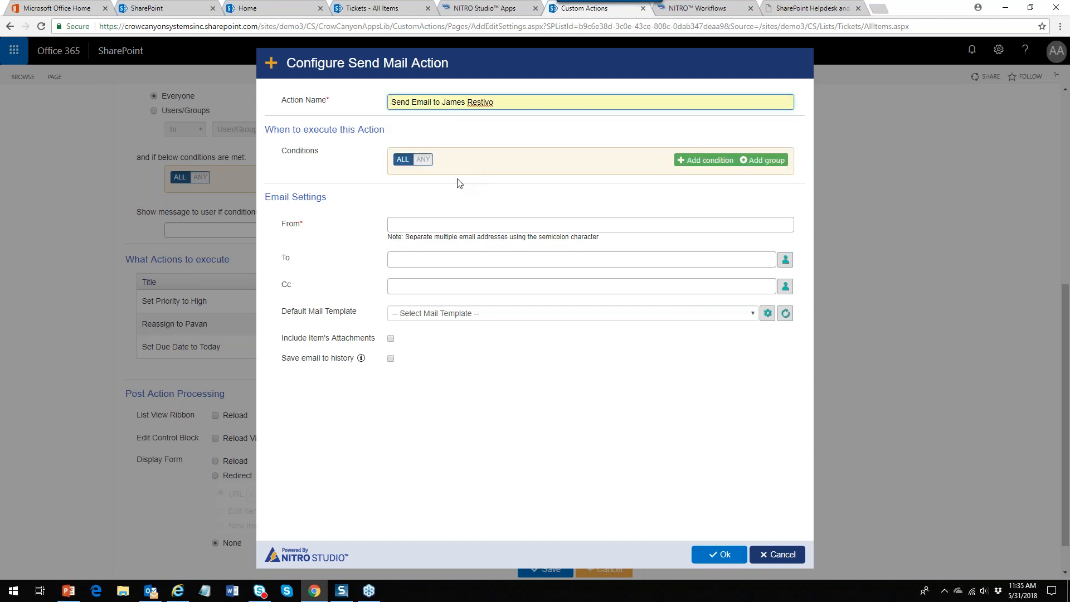
{"action": "left_click", "coordinate": [705, 161]}
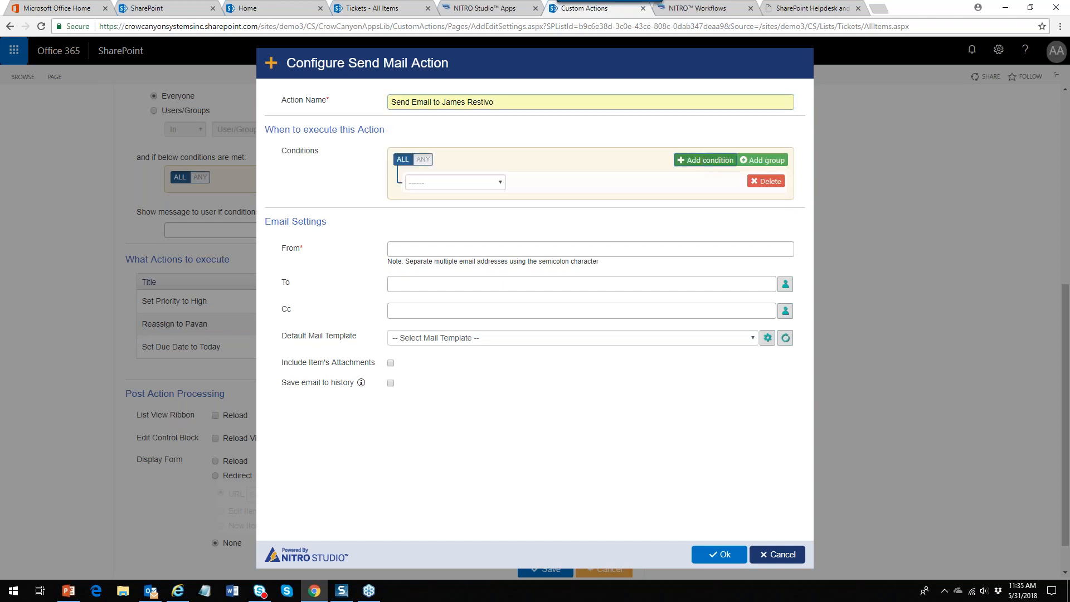
{"action": "left_click", "coordinate": [491, 184]}
{"action": "left_click", "coordinate": [437, 365]}
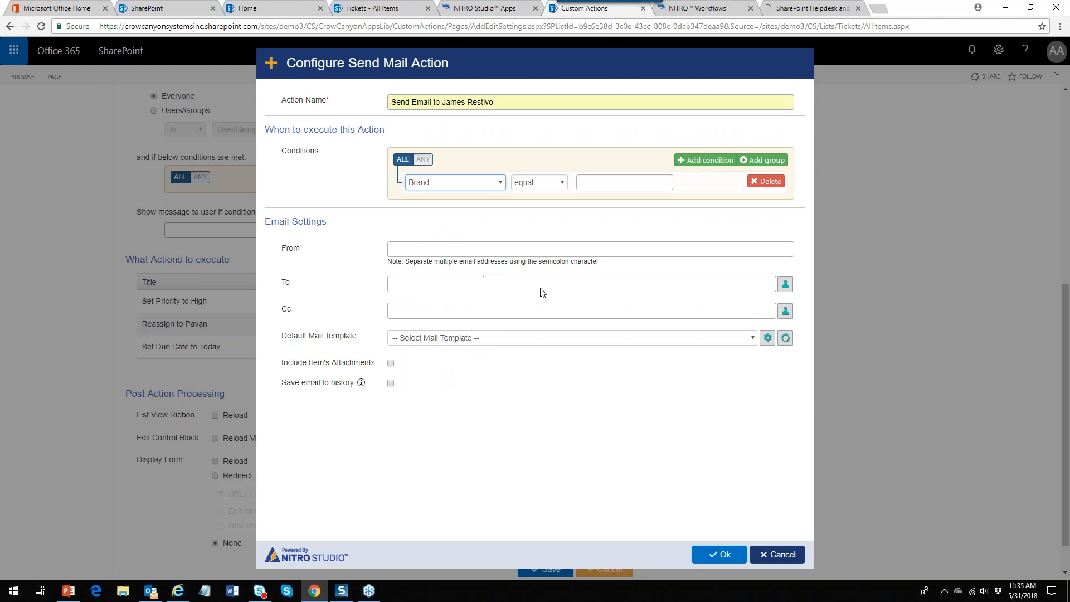
{"action": "left_click", "coordinate": [636, 183]}
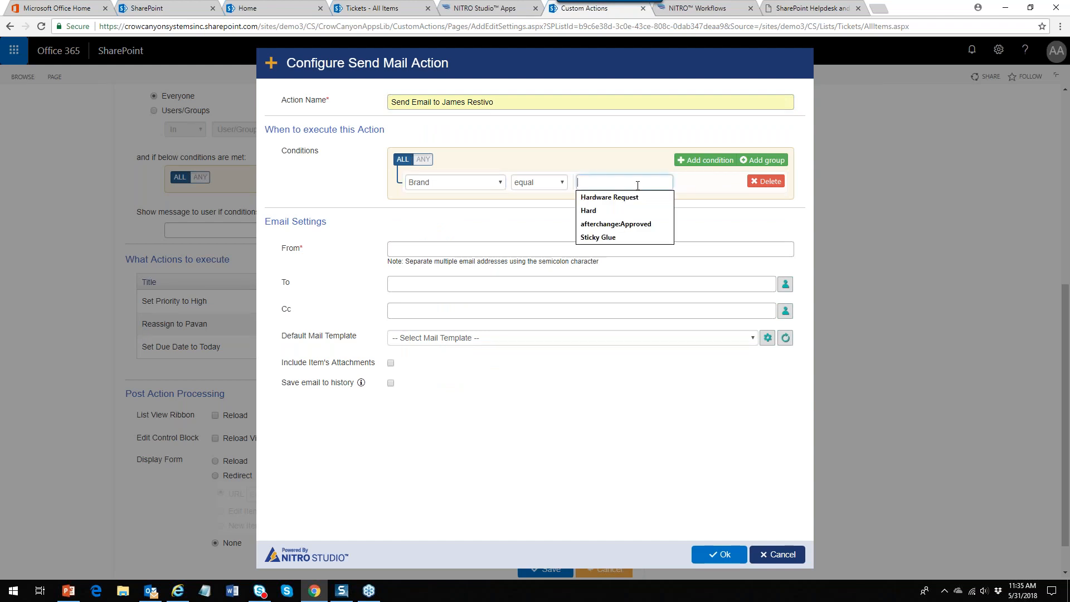
{"action": "left_click", "coordinate": [622, 238]}
Fill in the suggested sender address and select the recipient user in To
{"action": "left_click", "coordinate": [436, 252]}
{"action": "key", "text": "Down"}
{"action": "key", "text": "Return"}
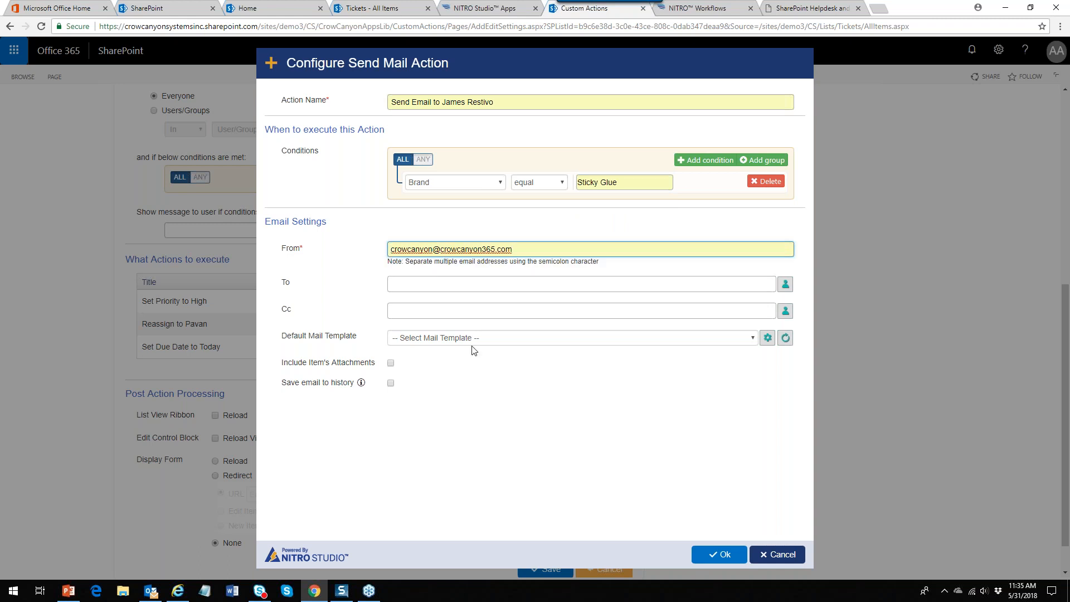
{"action": "left_click", "coordinate": [786, 285]}
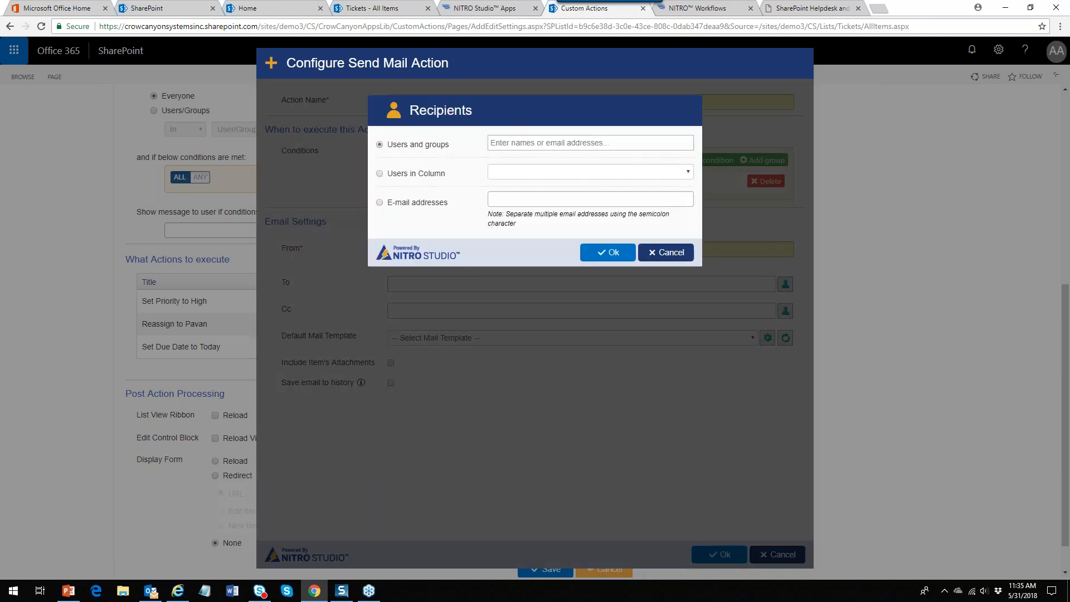
{"action": "left_click", "coordinate": [673, 143]}
{"action": "type", "text": "Jame"}
{"action": "left_click", "coordinate": [524, 166]}
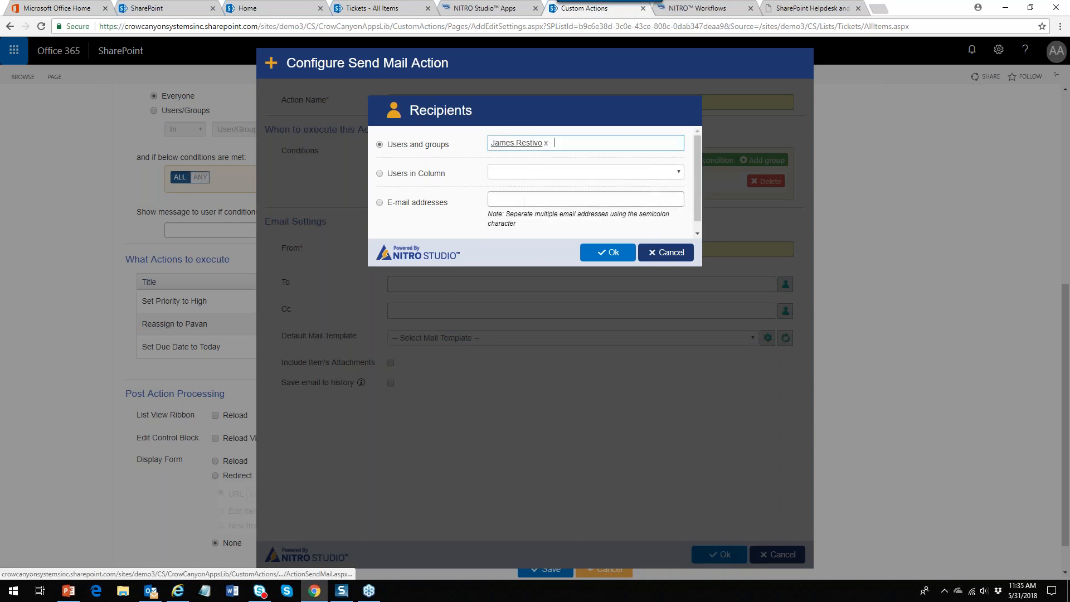
{"action": "left_click", "coordinate": [607, 253]}
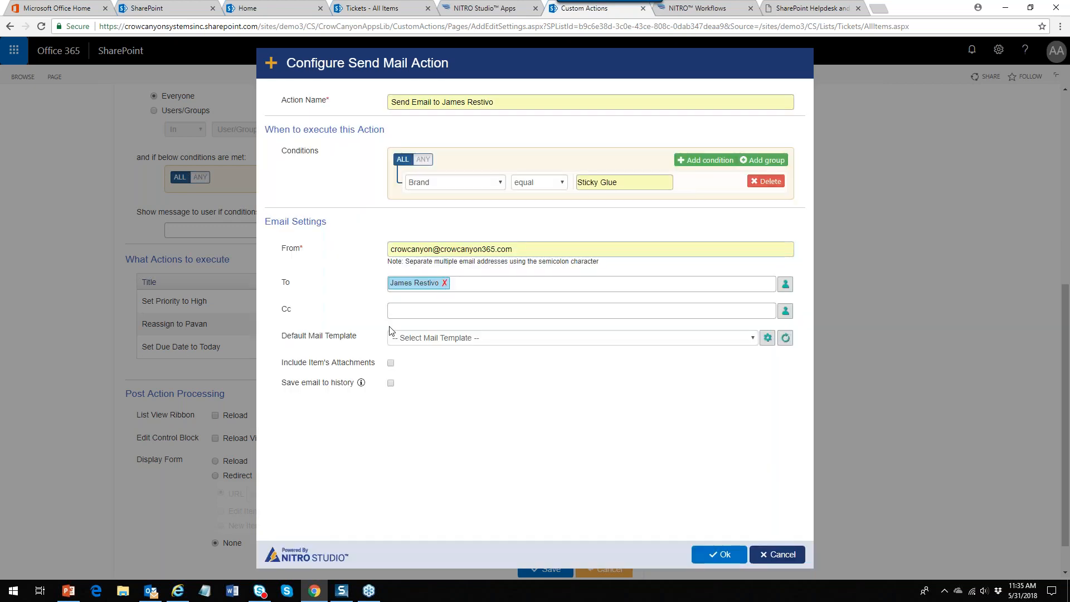
Use the Escalation Email template, save the email to history, and add the step
{"action": "left_click", "coordinate": [753, 338]}
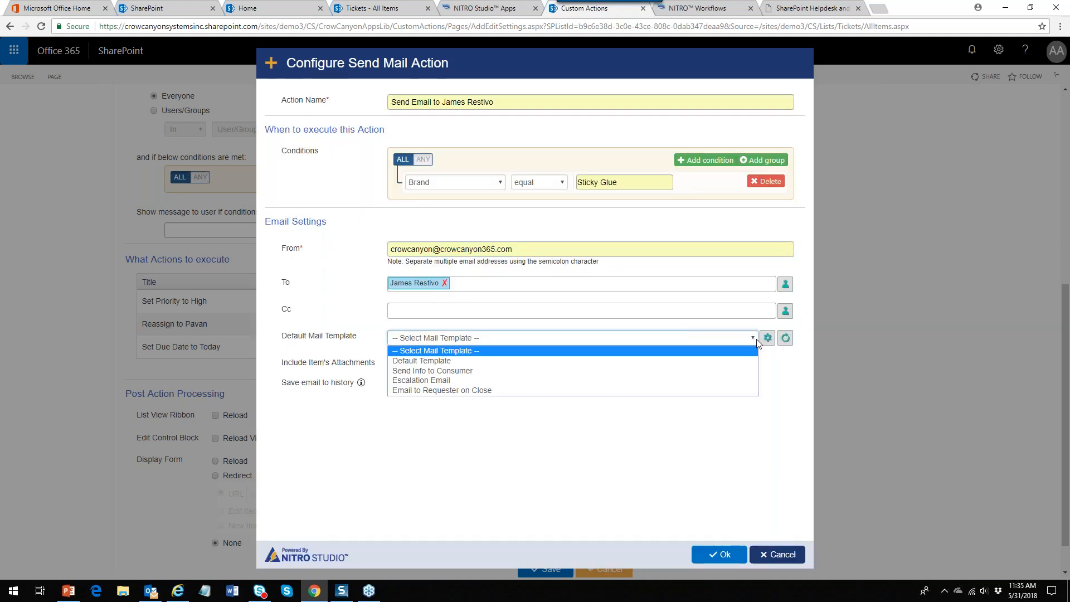
{"action": "left_click", "coordinate": [628, 378]}
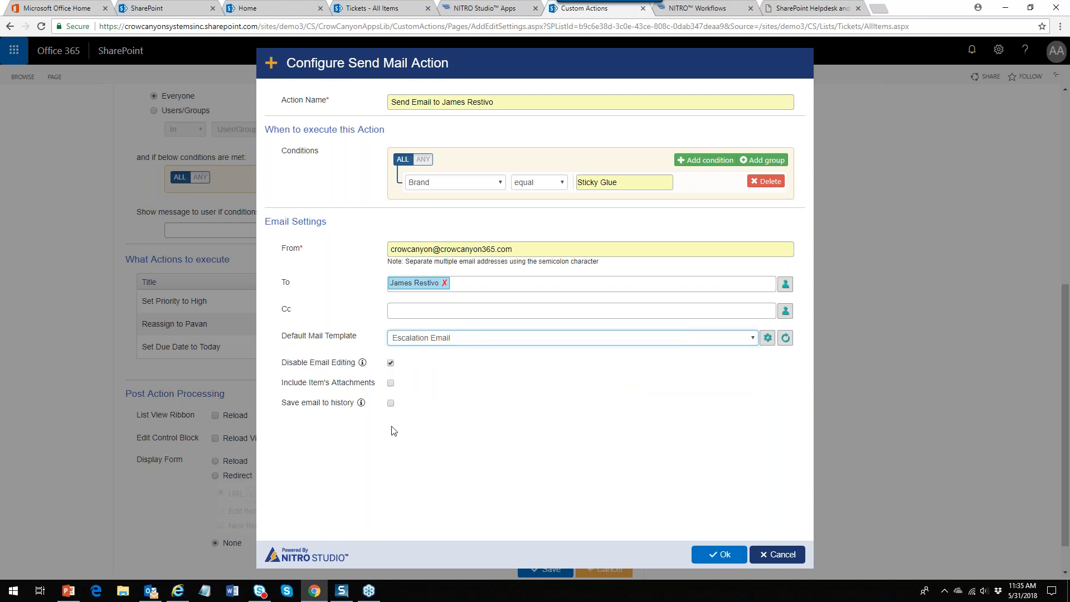
{"action": "left_click", "coordinate": [391, 403]}
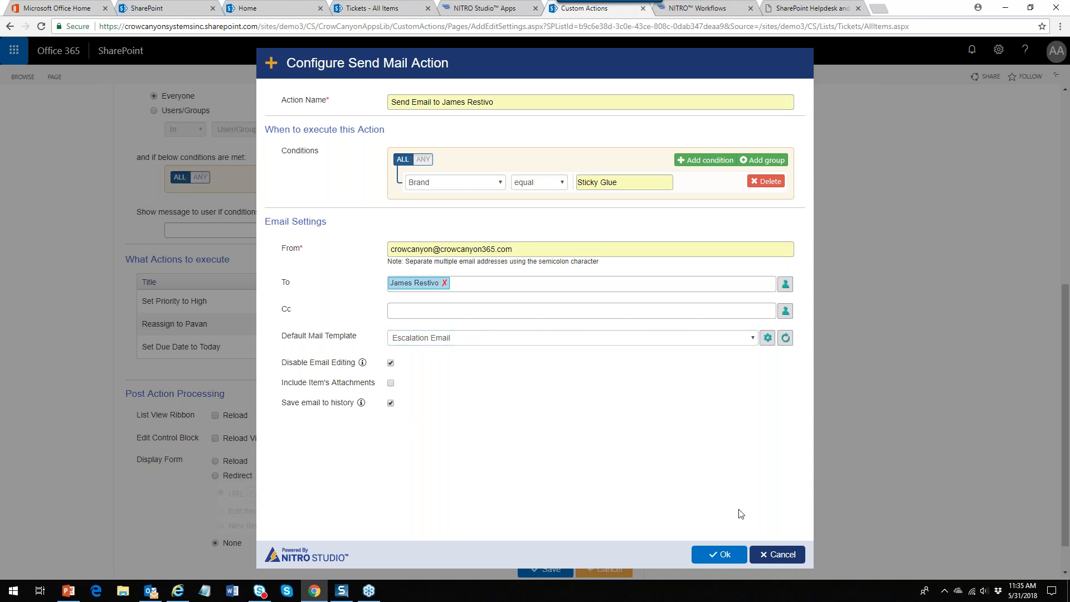
{"action": "left_click", "coordinate": [723, 555]}
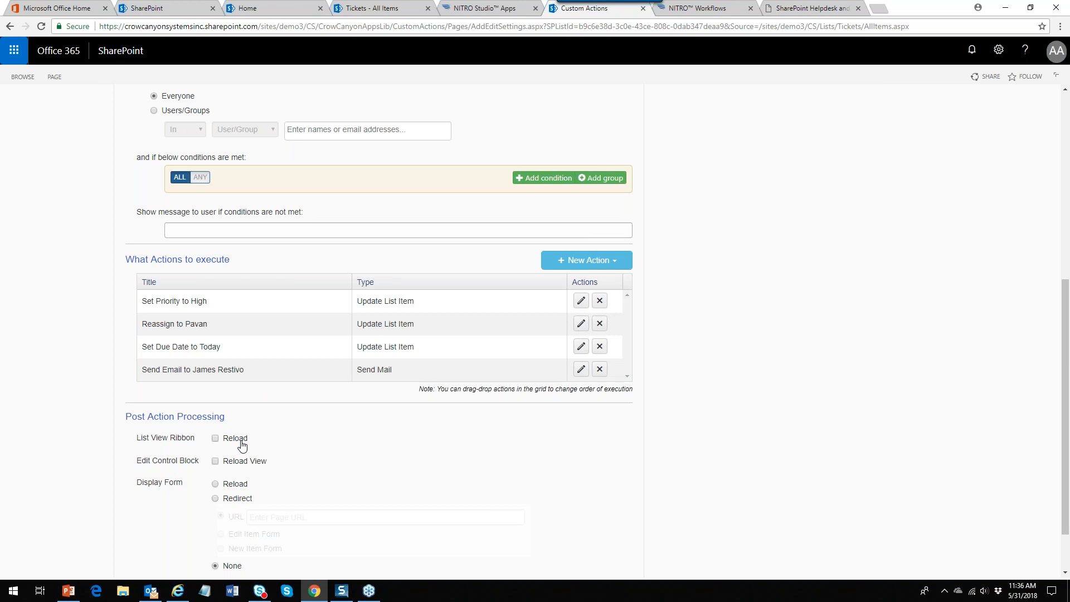
Enable List View Ribbon Reload and Edit Control Block Reload View, save Escalate, and return to Tickets
{"action": "left_click", "coordinate": [215, 440]}
{"action": "left_click", "coordinate": [216, 462]}
{"action": "scroll", "coordinate": [1065, 323], "scroll_direction": "down", "scroll_amount": 2}
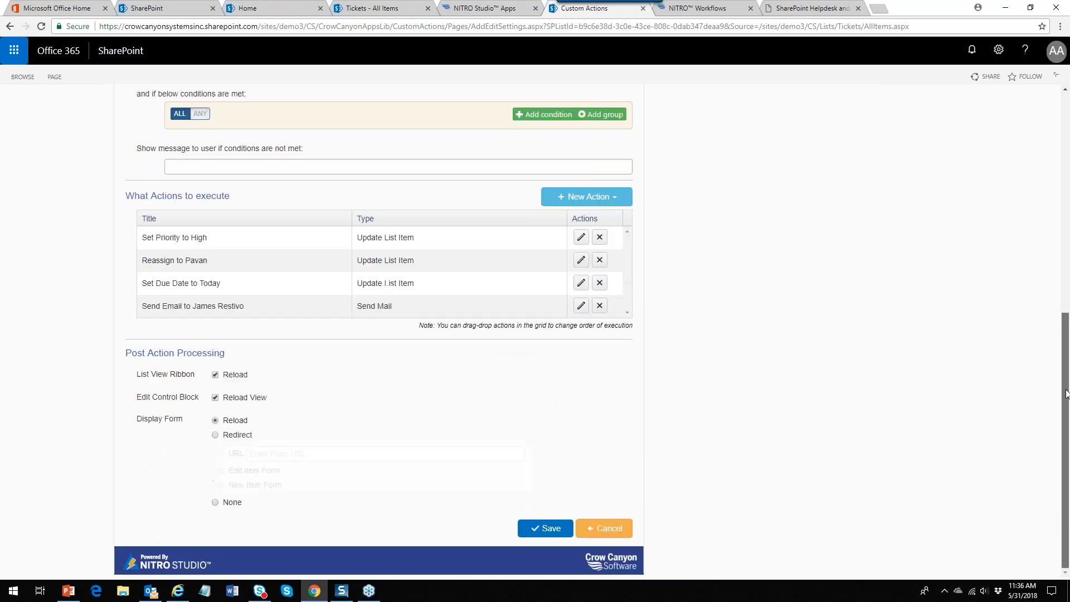
{"action": "left_click", "coordinate": [544, 529]}
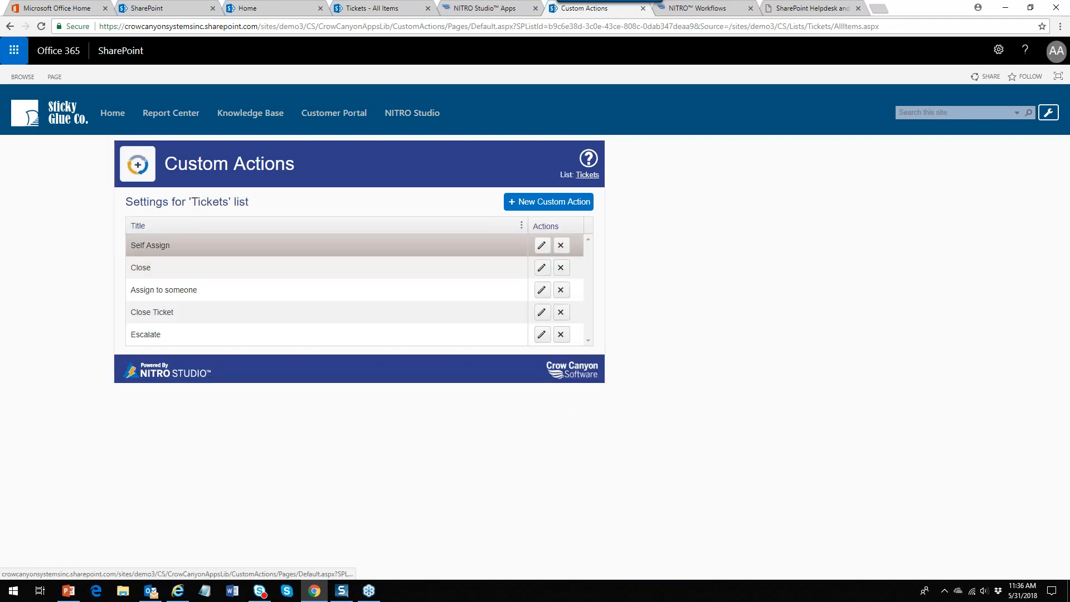
{"action": "left_click", "coordinate": [398, 8]}
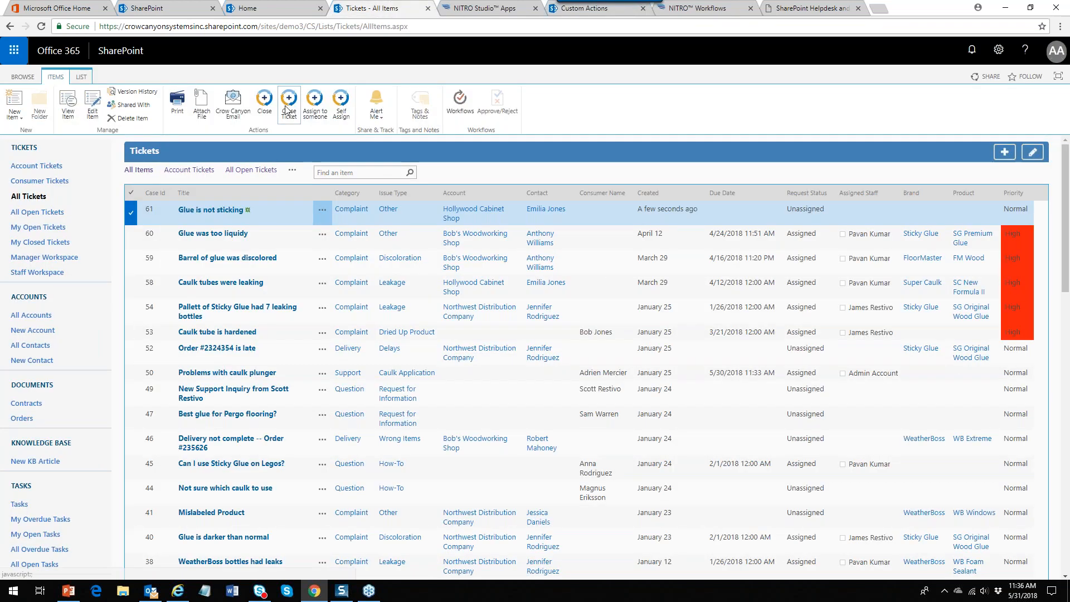
Reload the Tickets list and review the details of ticket 61, 'Glue is not sticking'
{"action": "left_click", "coordinate": [27, 78]}
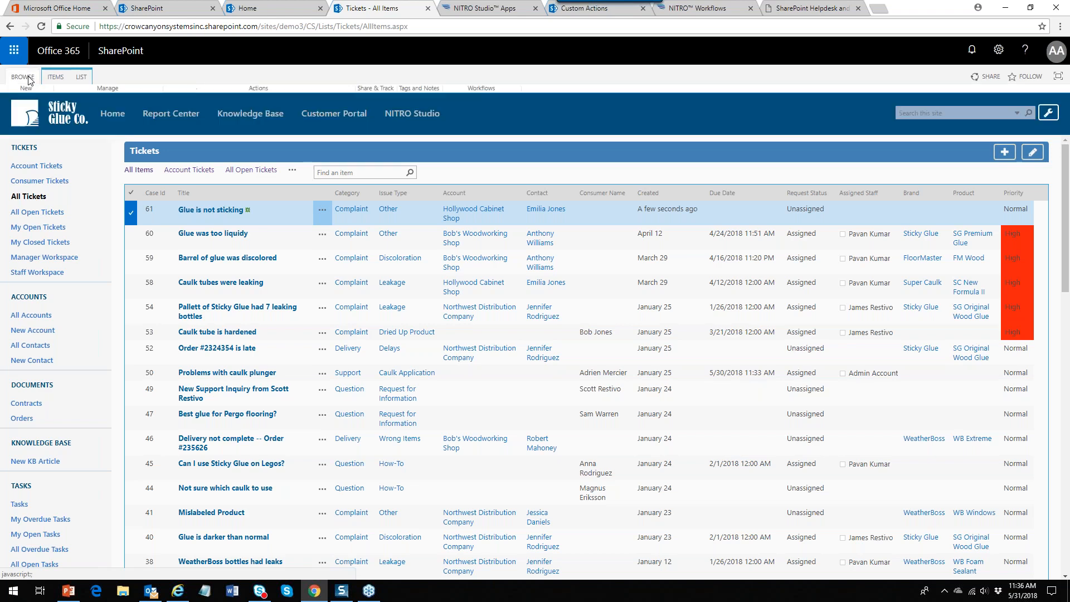
{"action": "left_click", "coordinate": [43, 26]}
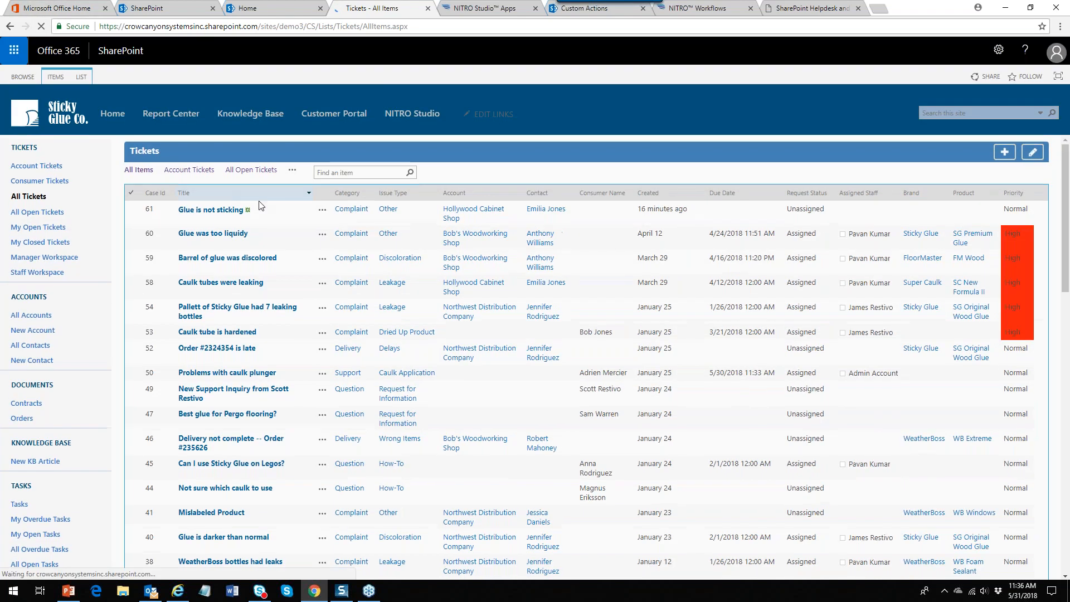
{"action": "left_click", "coordinate": [62, 77]}
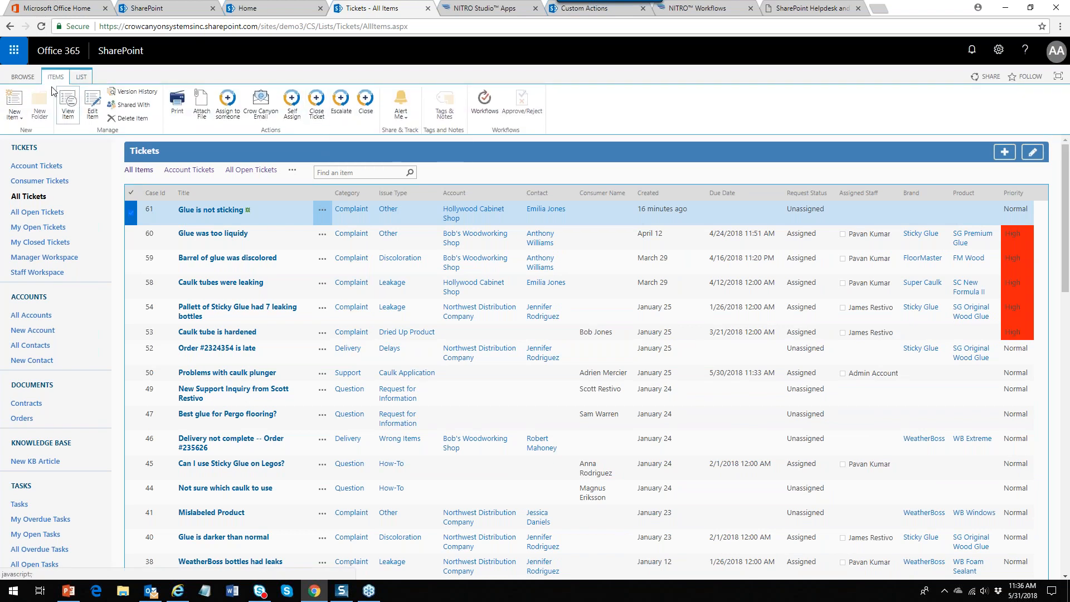
{"action": "left_click", "coordinate": [322, 209]}
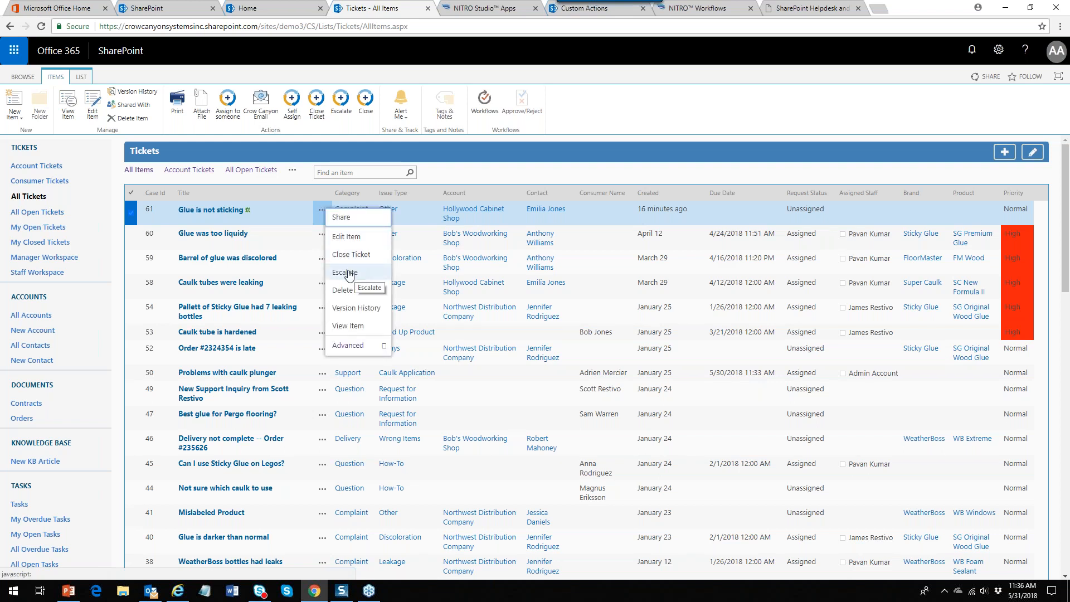
{"action": "left_click", "coordinate": [202, 212]}
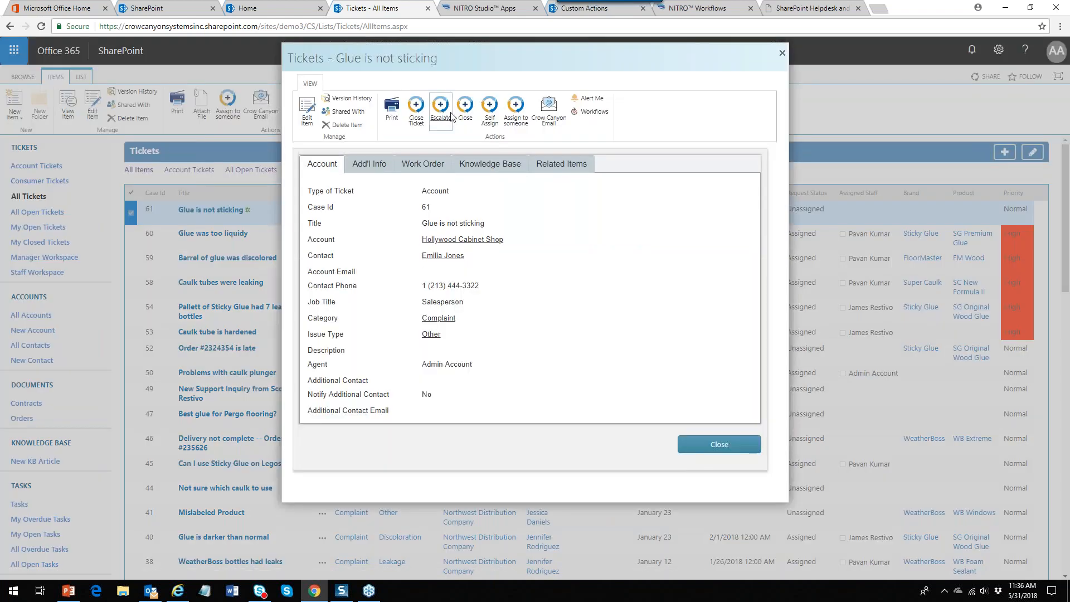
{"action": "left_click", "coordinate": [782, 53]}
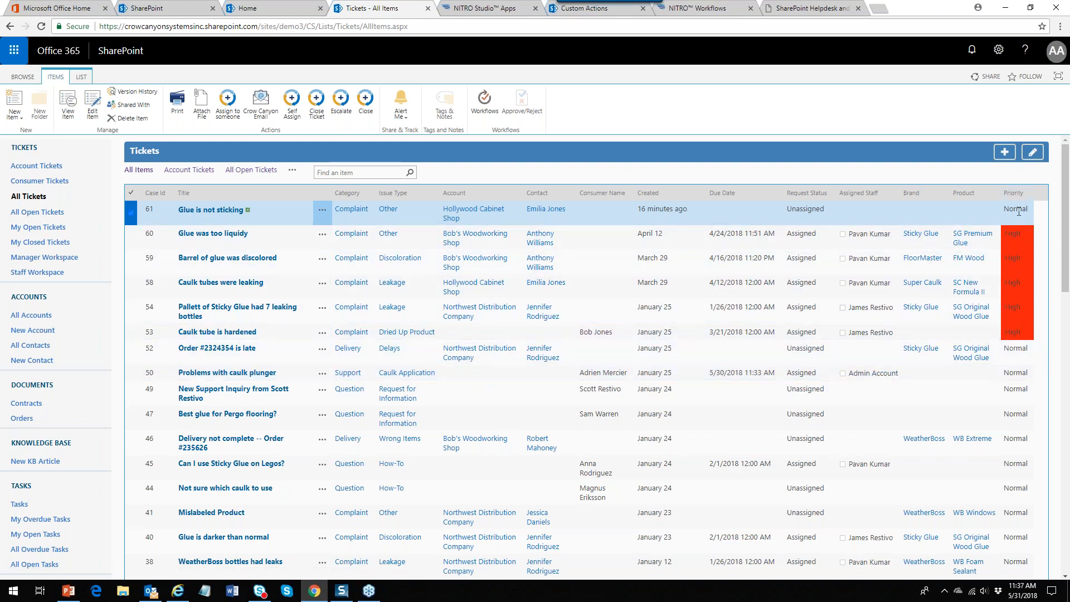
Select ticket 61 and run the Escalate action on it, confirming with Ok
{"action": "left_click", "coordinate": [131, 215]}
{"action": "left_click", "coordinate": [131, 215]}
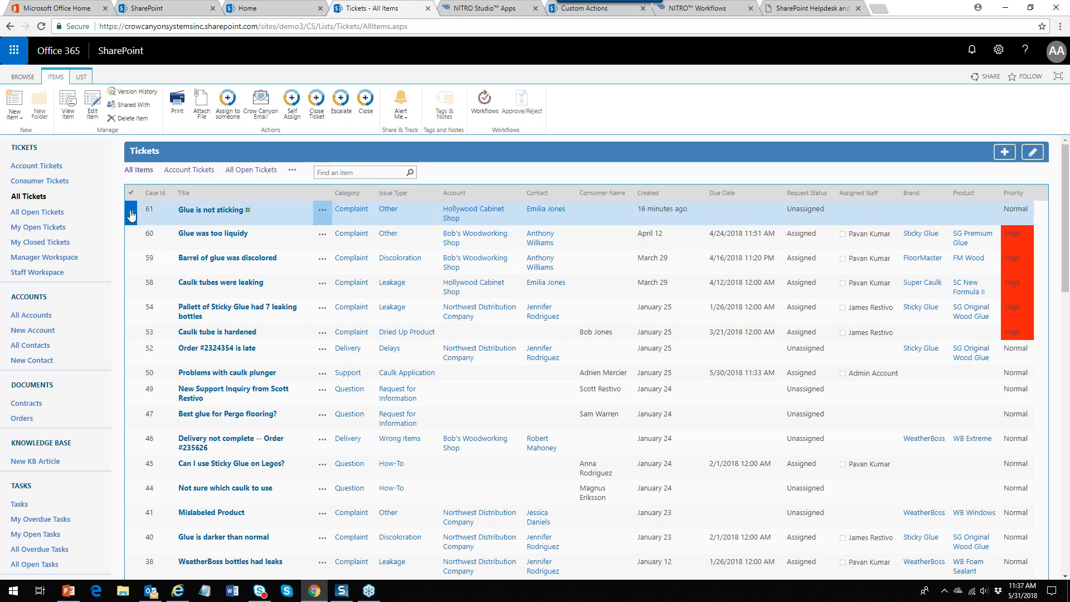
{"action": "left_click", "coordinate": [341, 104]}
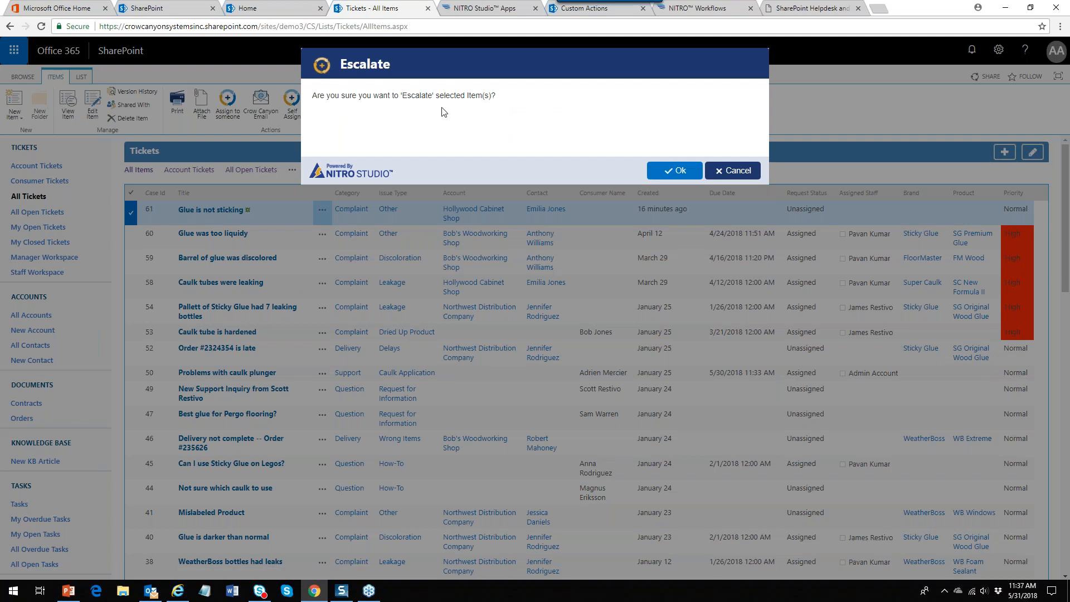
{"action": "left_click", "coordinate": [669, 175]}
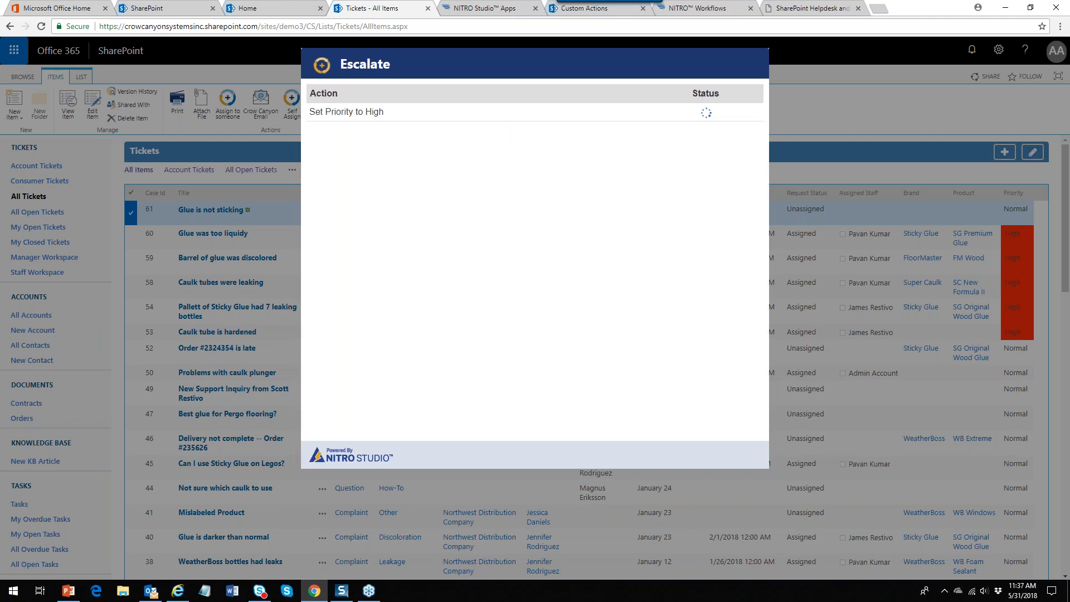
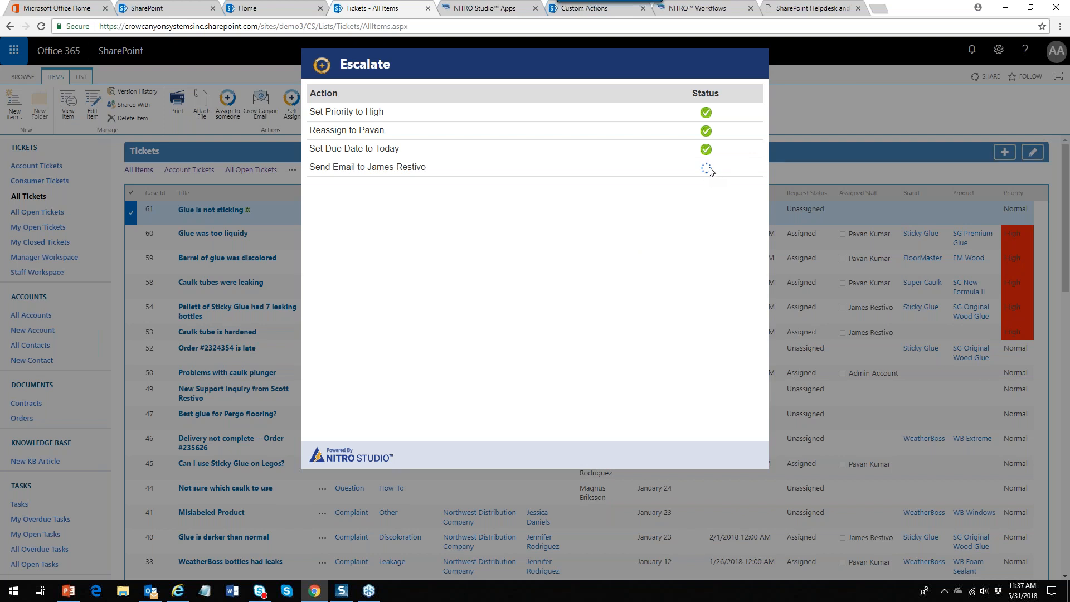
Close the escalation results, reload the Tickets list, and select ticket 61 'Glue is not sticking'
{"action": "left_click", "coordinate": [10, 27]}
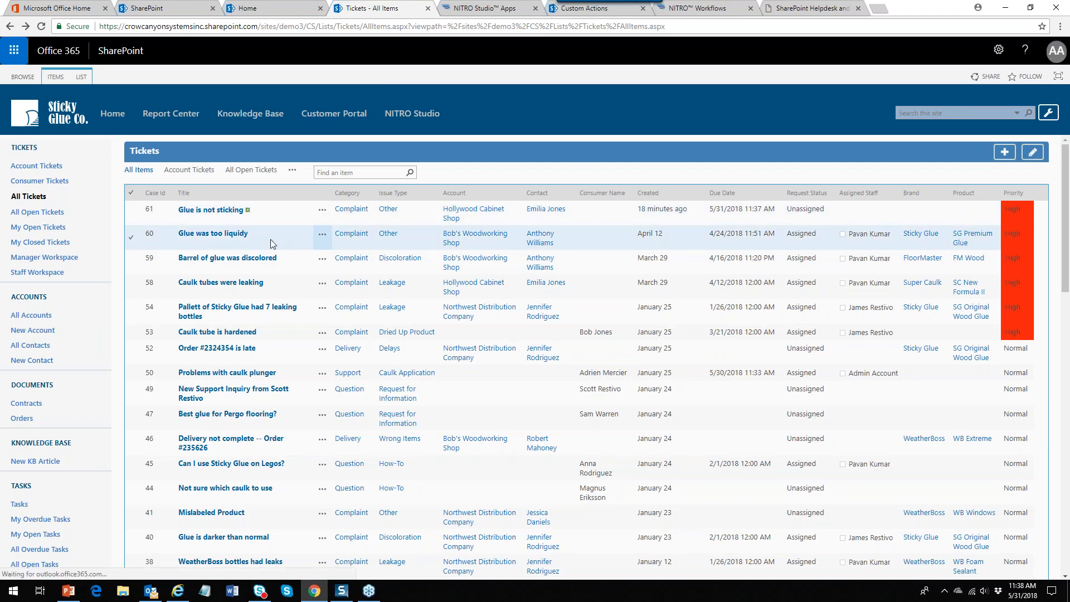
{"action": "left_click", "coordinate": [42, 27]}
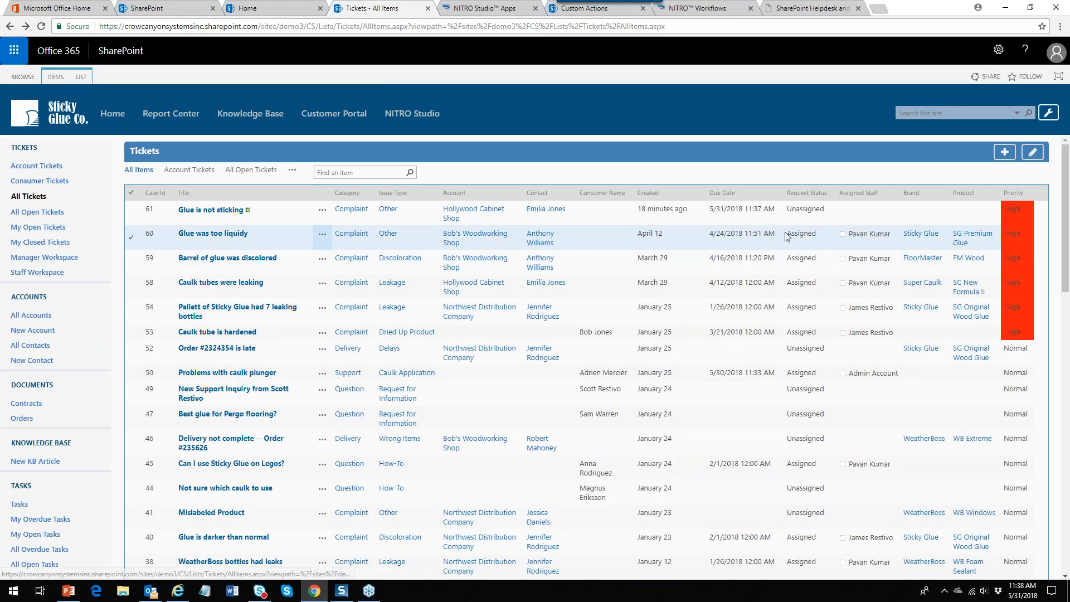
{"action": "left_click", "coordinate": [322, 210]}
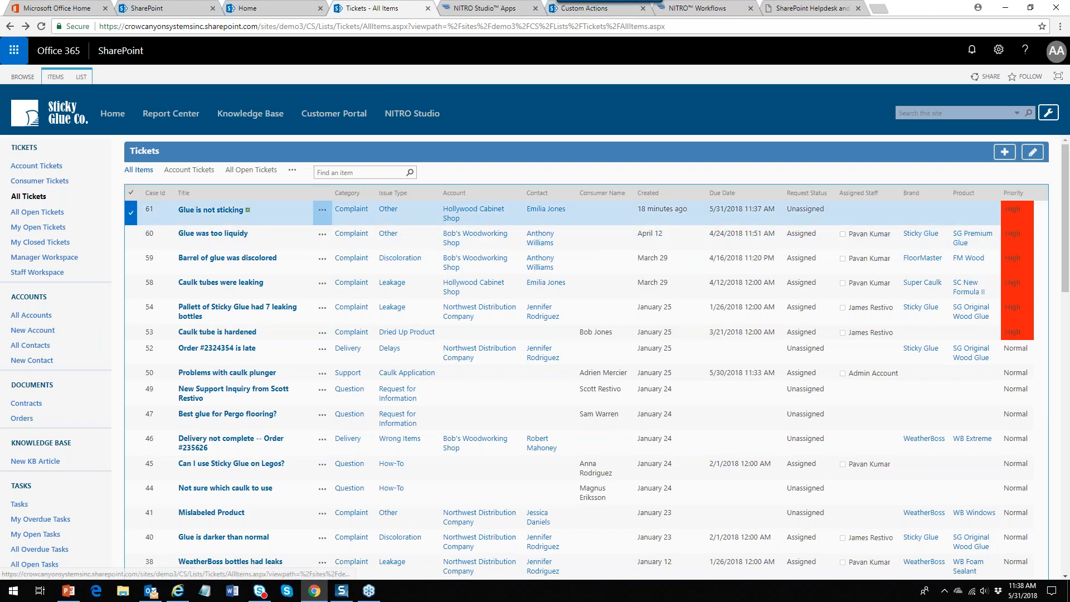
Edit ticket 61, set its Brand to Sticky Glue, and save
{"action": "left_click", "coordinate": [338, 240]}
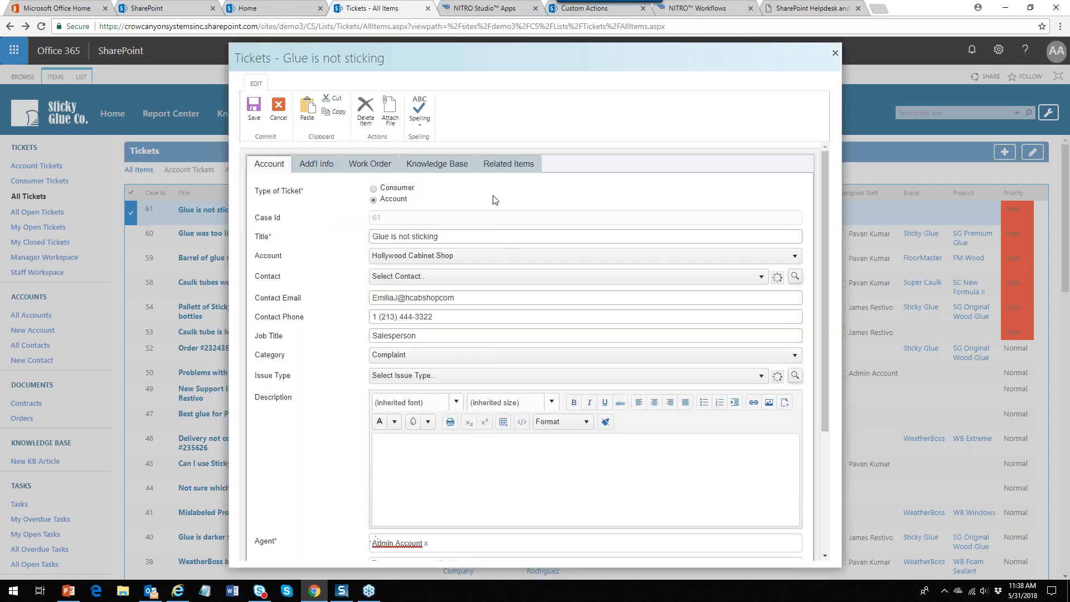
{"action": "left_click", "coordinate": [508, 163]}
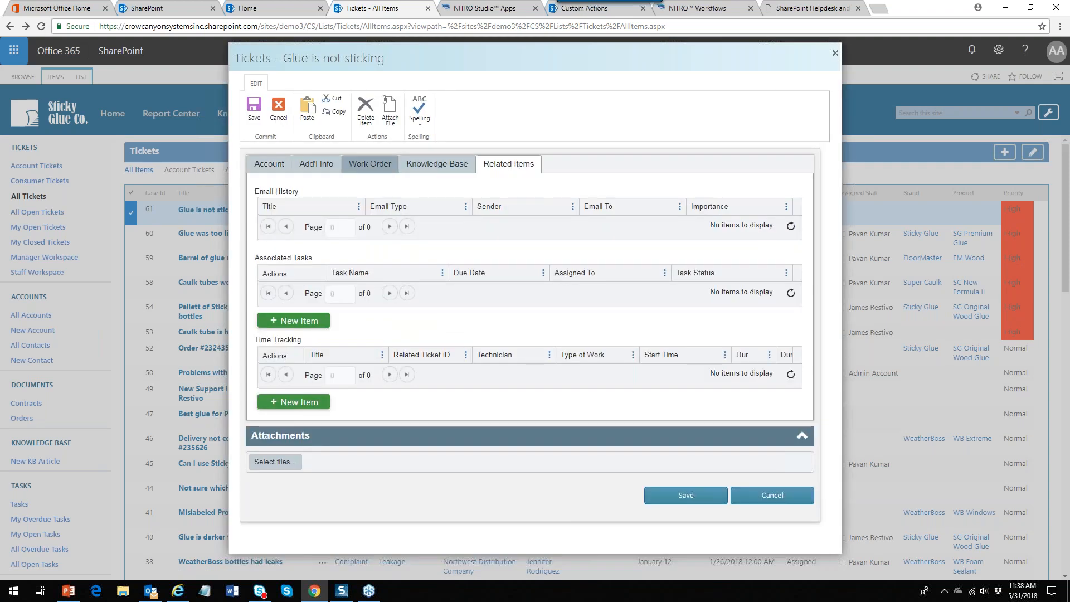
{"action": "left_click", "coordinate": [357, 166]}
{"action": "left_click", "coordinate": [318, 165]}
{"action": "left_click", "coordinate": [517, 194]}
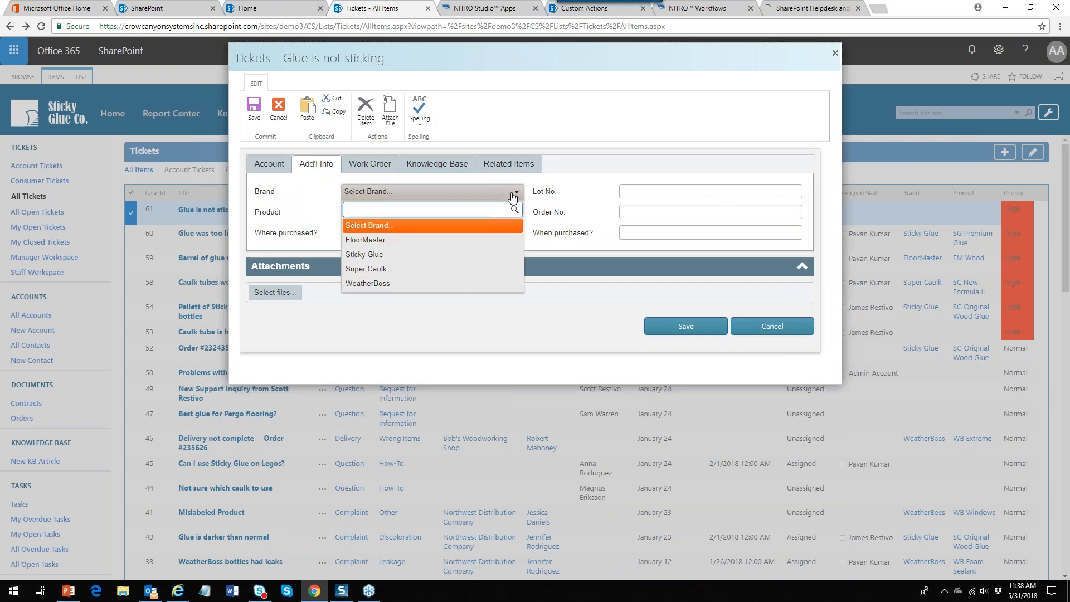
{"action": "left_click", "coordinate": [410, 253]}
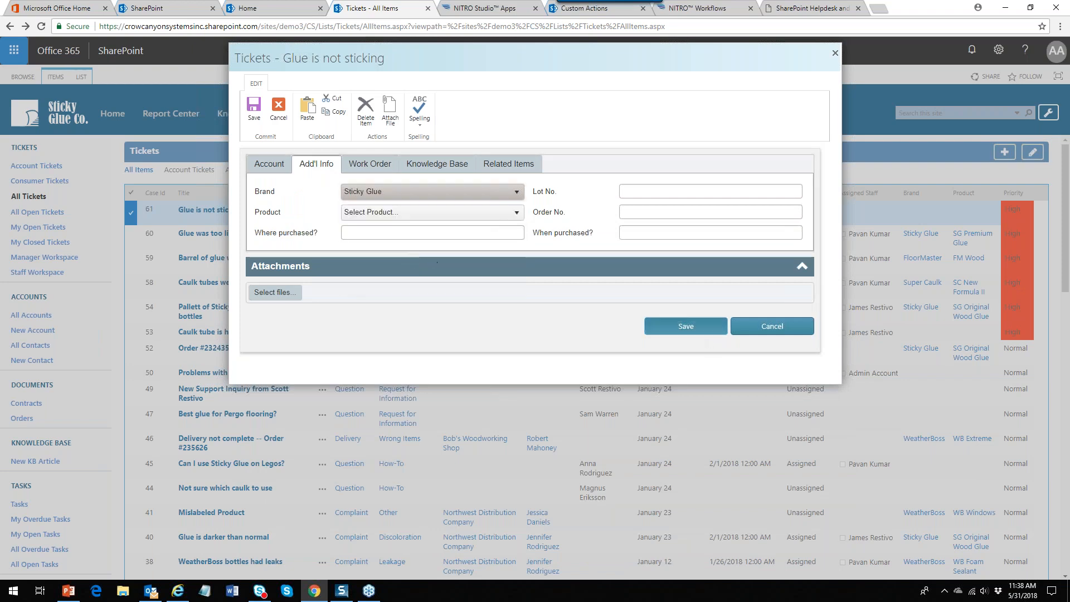
{"action": "left_click", "coordinate": [689, 330]}
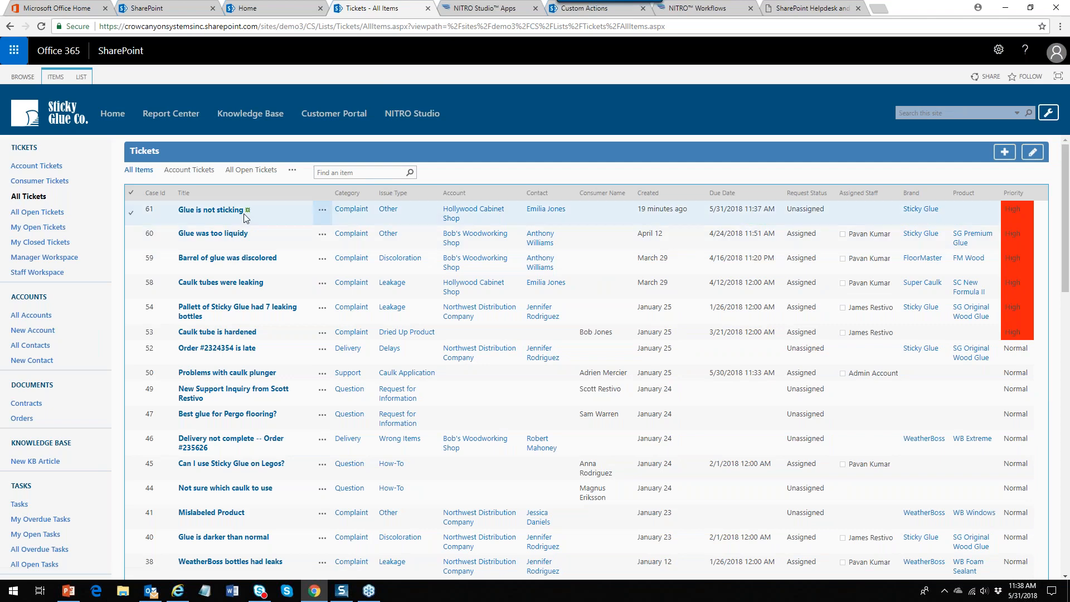
Run the Escalate action from ITEMS on ticket 61, confirming with Ok
{"action": "left_click", "coordinate": [144, 210]}
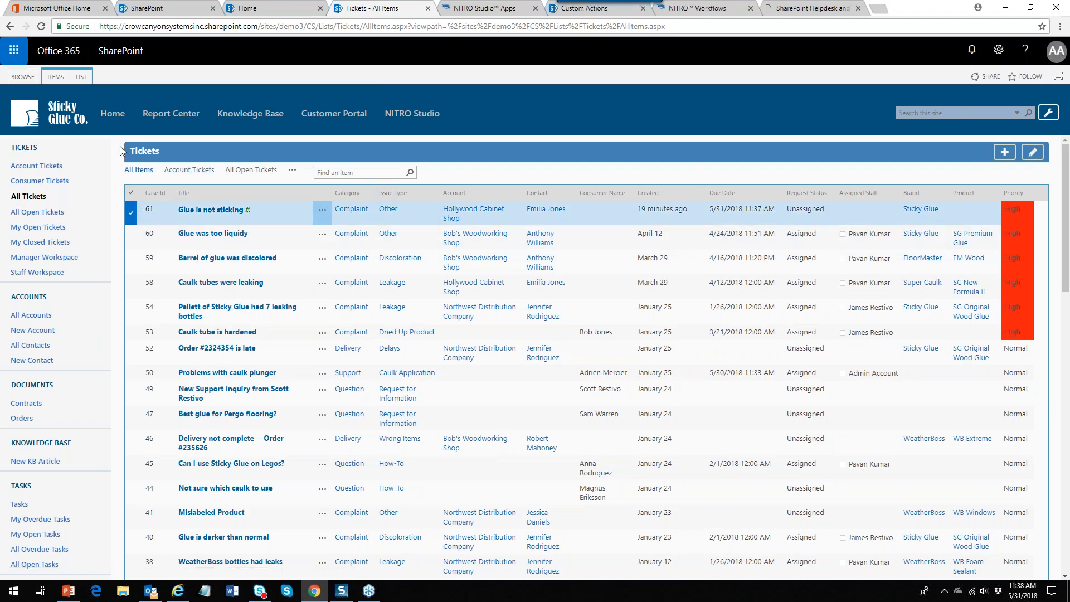
{"action": "left_click", "coordinate": [55, 77]}
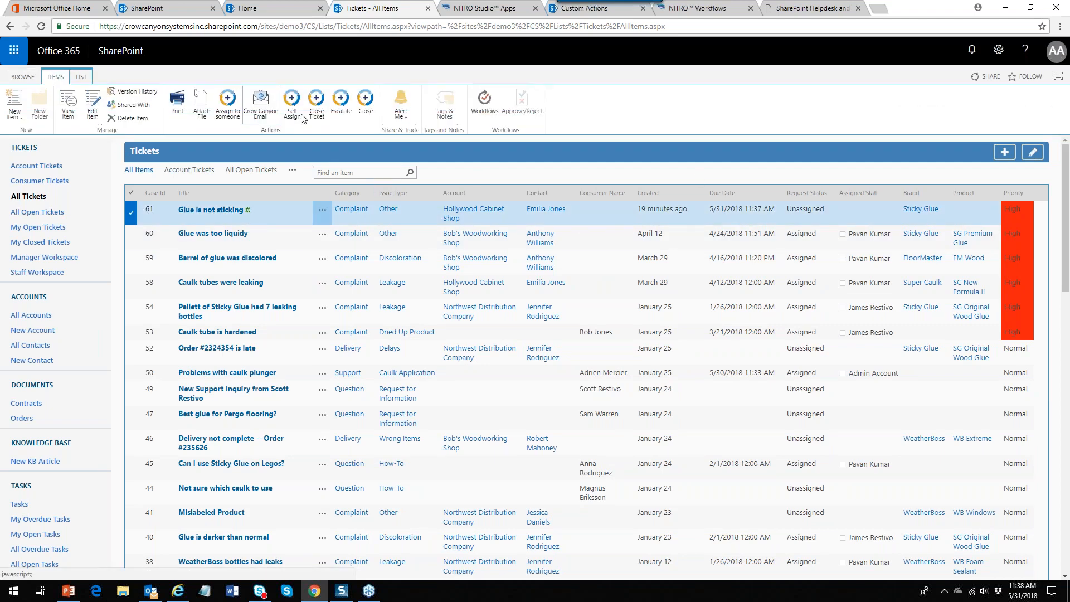
{"action": "left_click", "coordinate": [340, 105]}
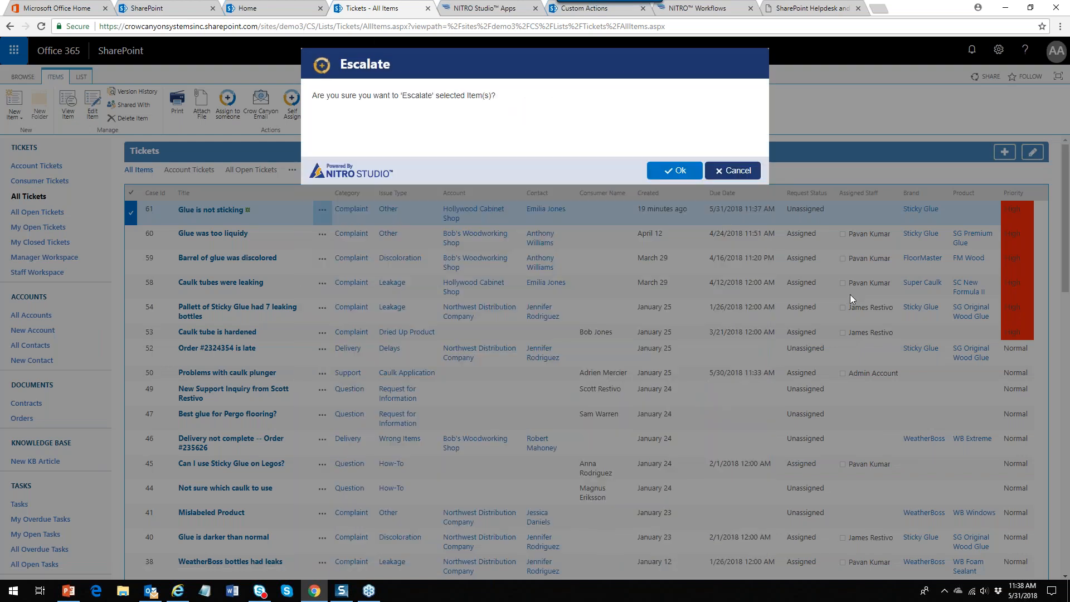
{"action": "left_click", "coordinate": [676, 171]}
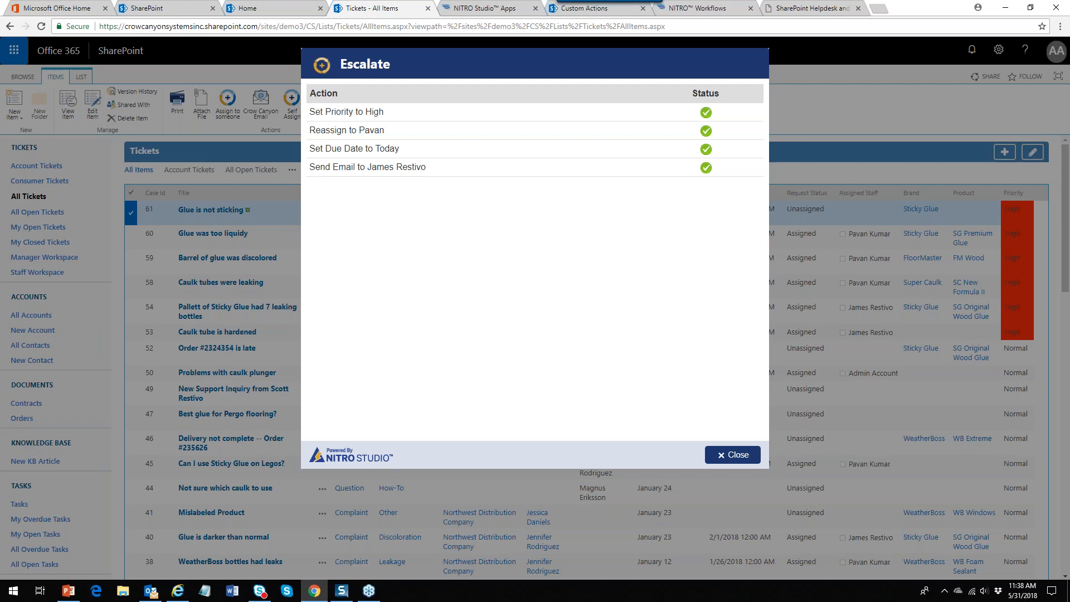
{"action": "left_click", "coordinate": [732, 456]}
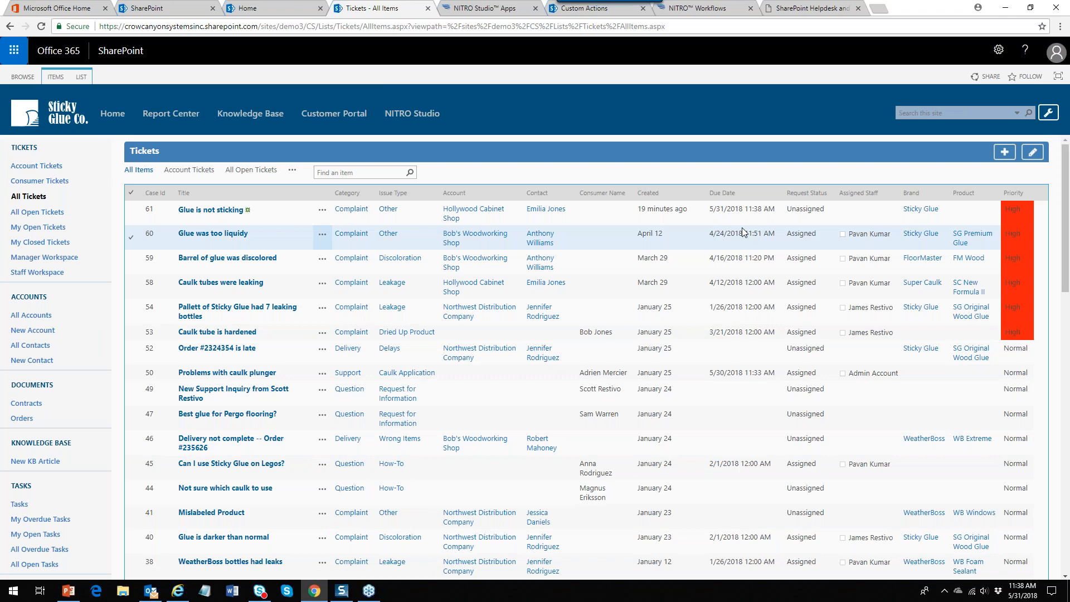
Review ticket 61's details, including its Work Order fields
{"action": "left_click", "coordinate": [739, 216]}
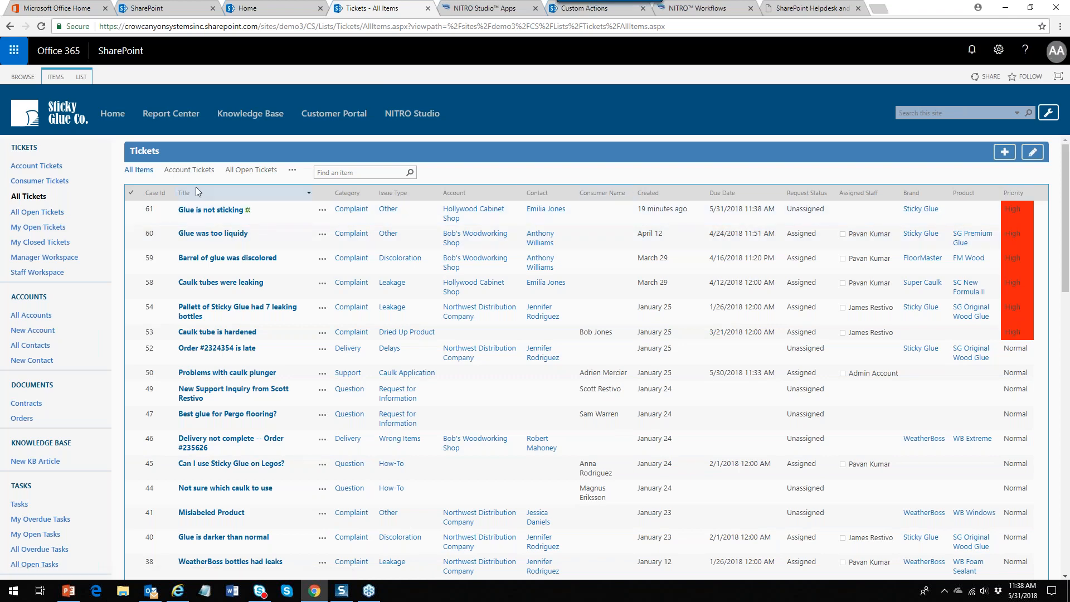
{"action": "left_click", "coordinate": [211, 211]}
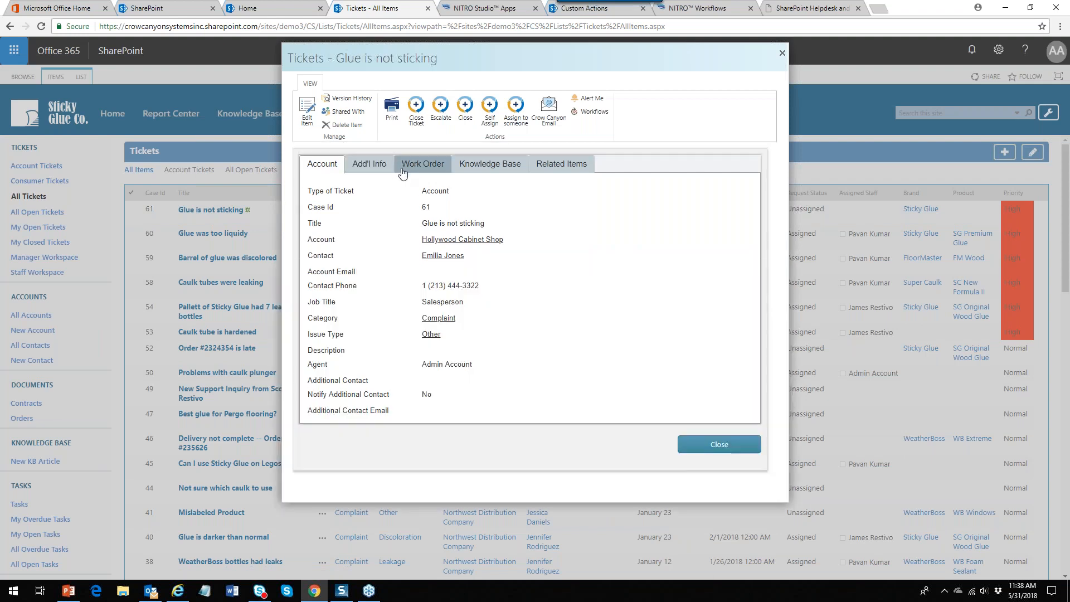
{"action": "left_click", "coordinate": [418, 167]}
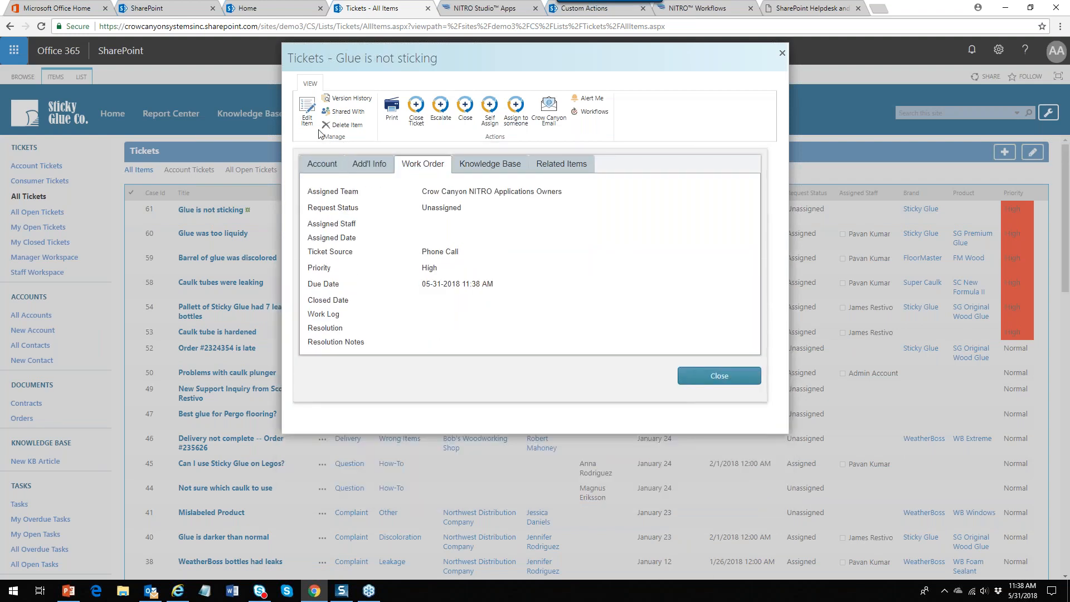
{"action": "left_click", "coordinate": [782, 53]}
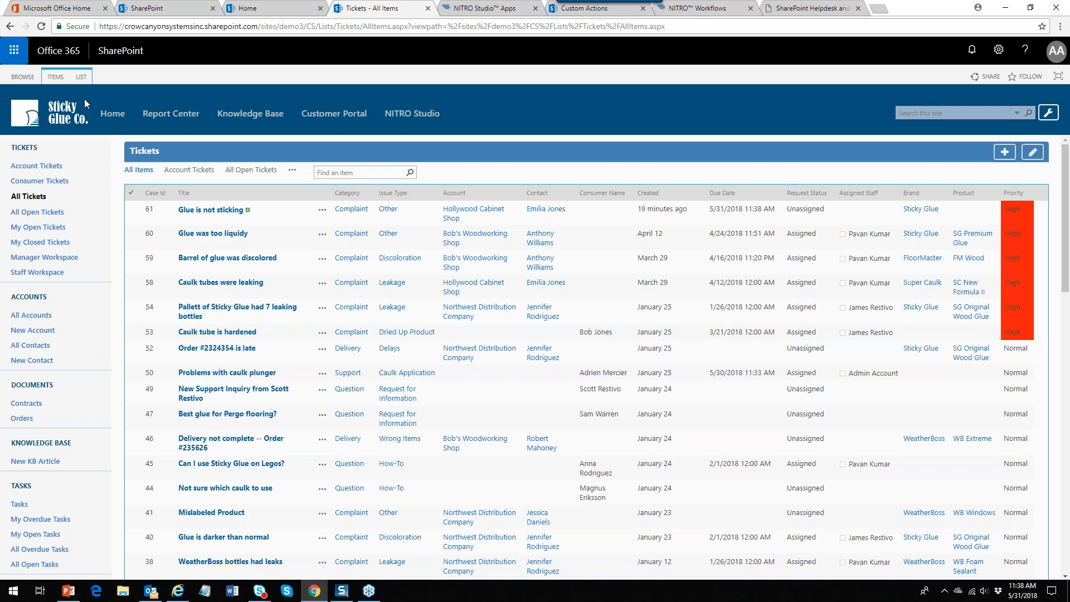
Reload the Tickets list twice, confirming the page resubmission each time
{"action": "left_click", "coordinate": [42, 26]}
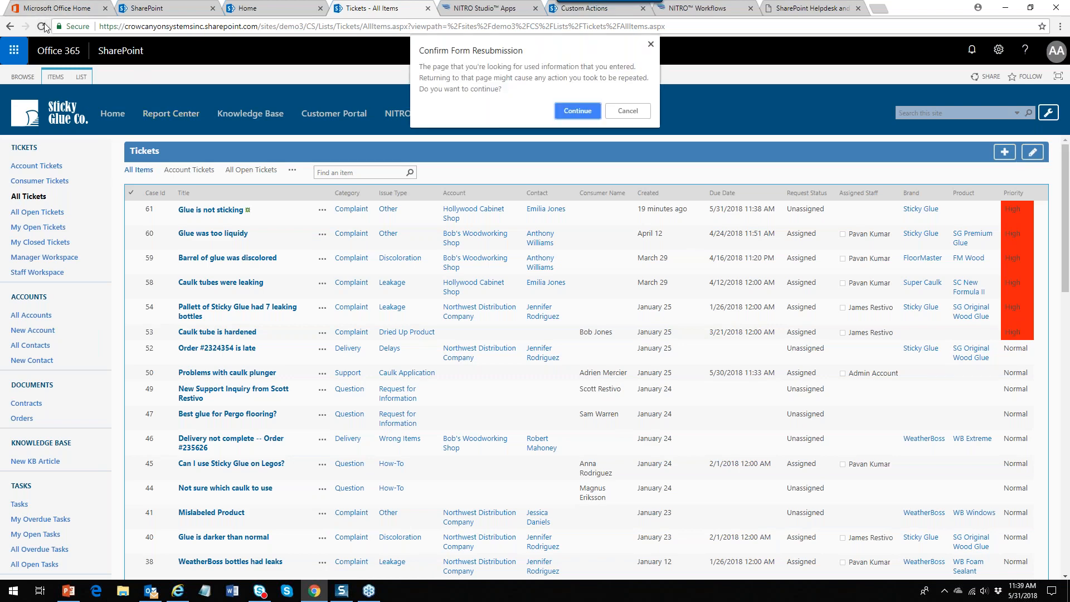
{"action": "left_click", "coordinate": [569, 110]}
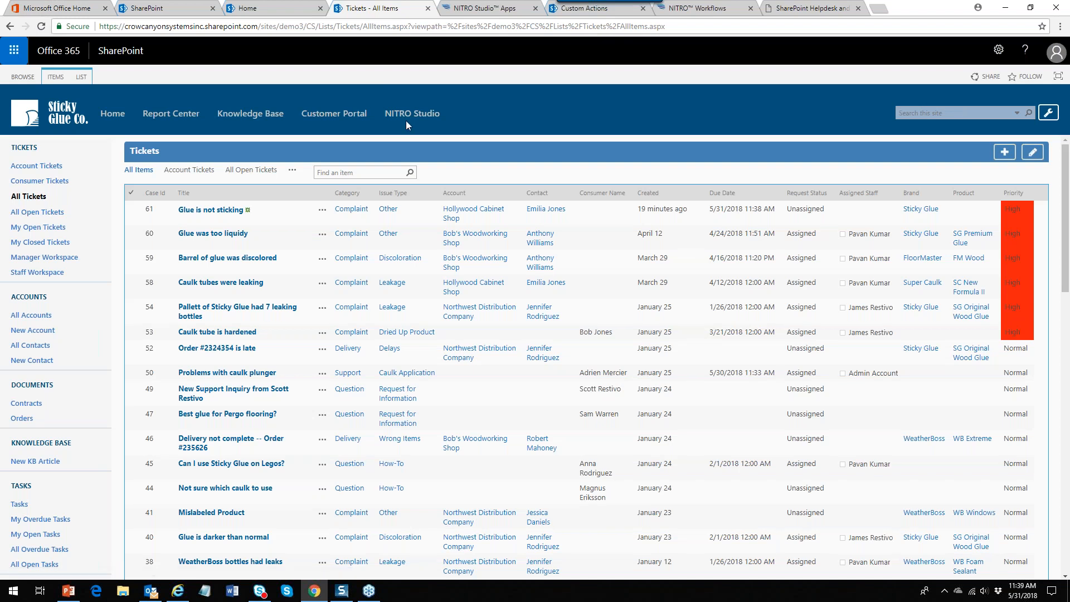
{"action": "left_click", "coordinate": [42, 26]}
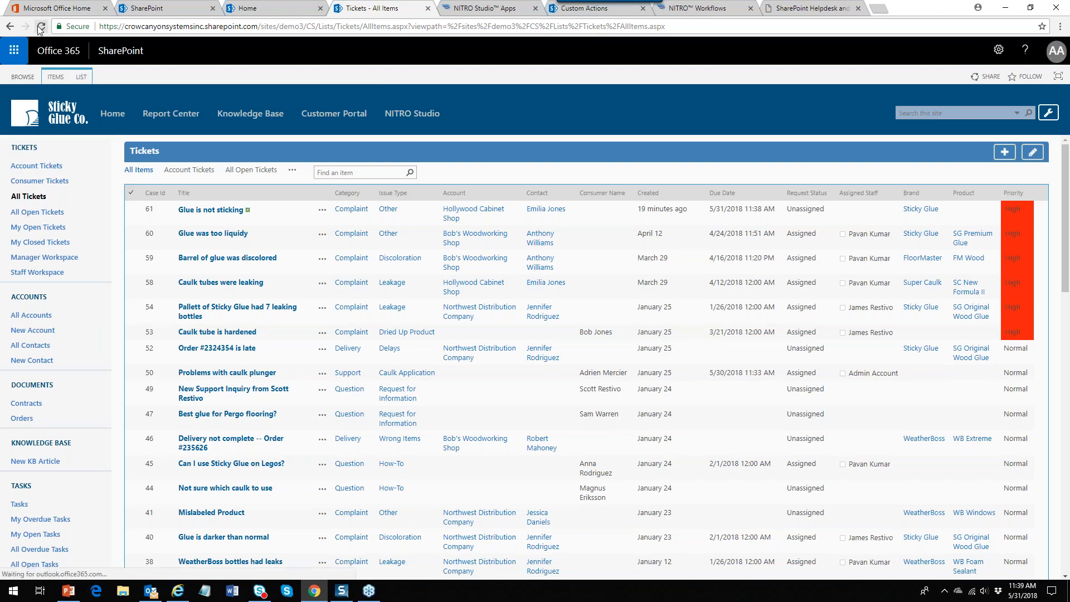
{"action": "left_click", "coordinate": [569, 109]}
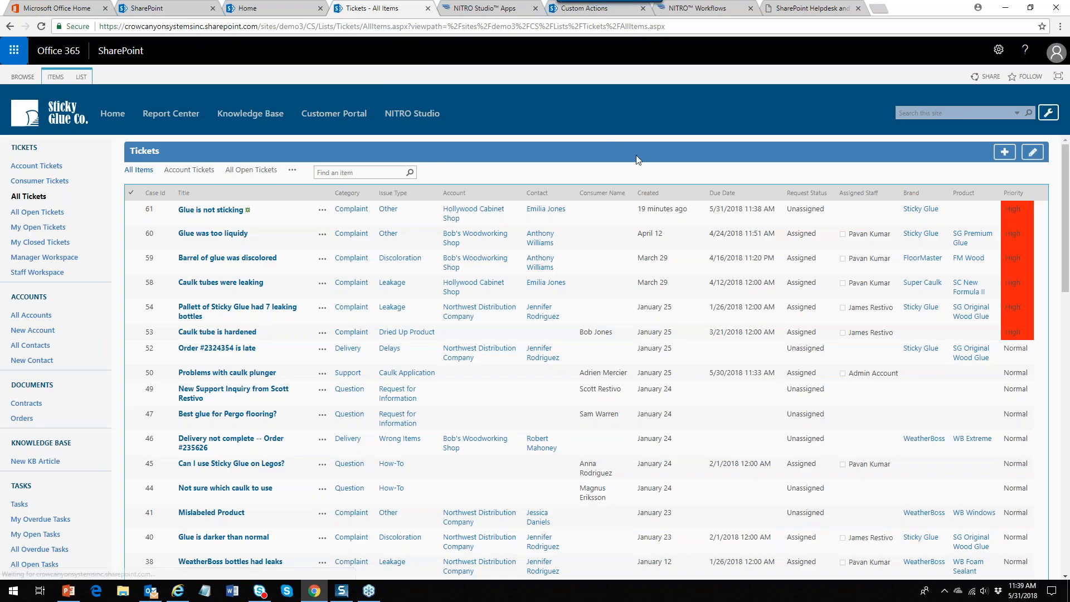
Launch NITRO Forms from the NITRO Studio Apps page and load the designer for the Tickets list
{"action": "left_click", "coordinate": [592, 9]}
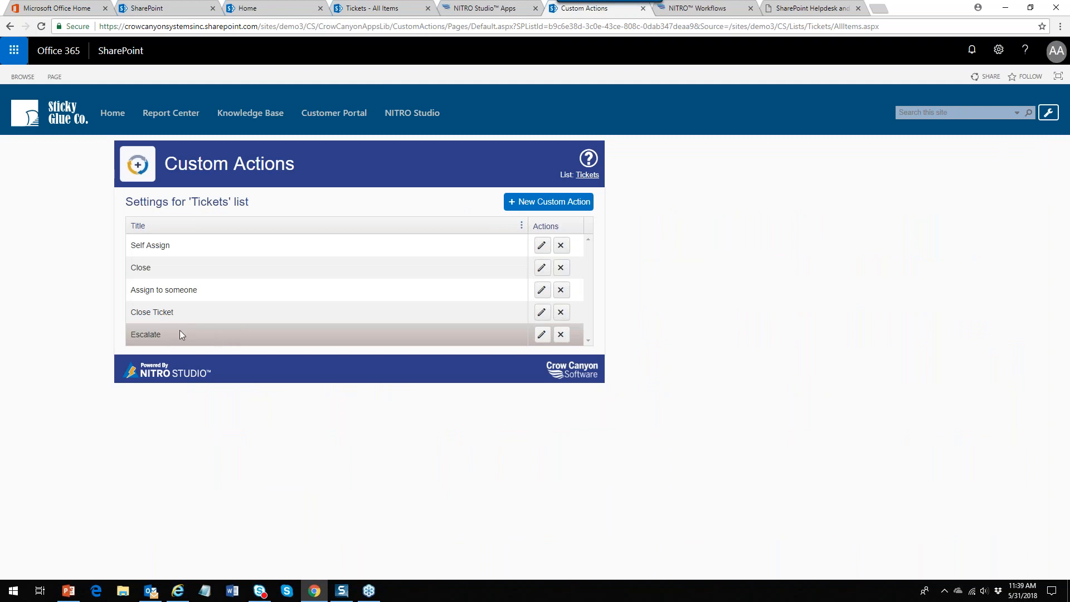
{"action": "left_click", "coordinate": [499, 8]}
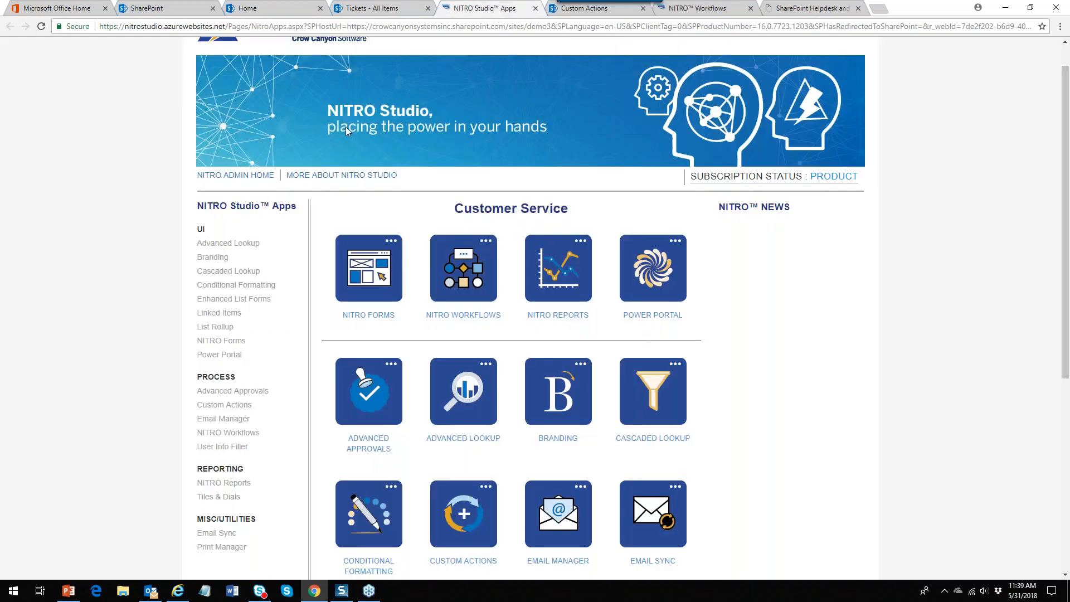
{"action": "left_click", "coordinate": [373, 315]}
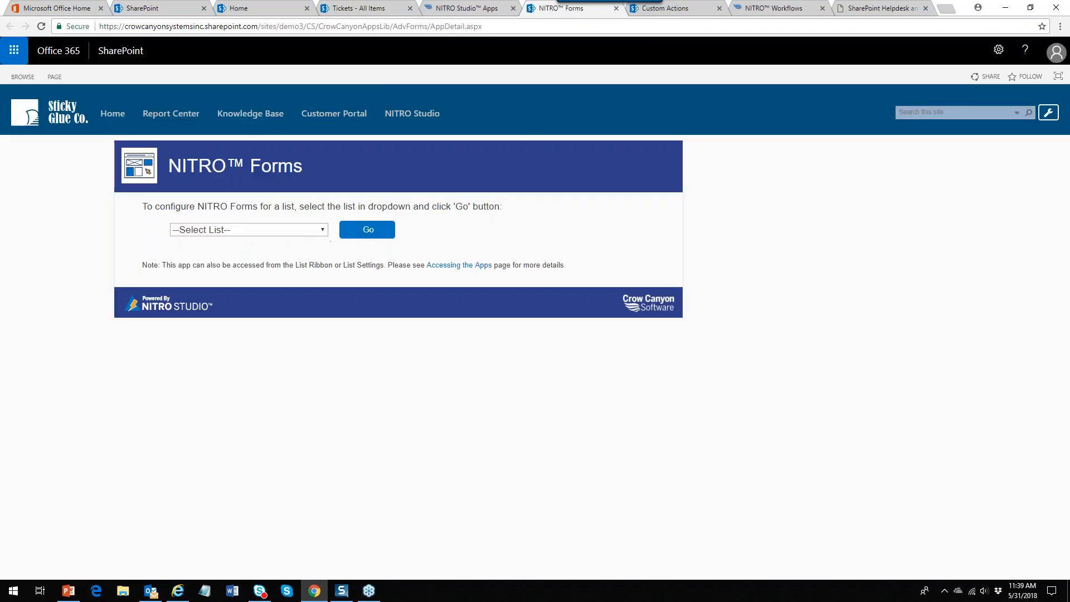
{"action": "left_click", "coordinate": [322, 229]}
{"action": "scroll", "coordinate": [318, 389], "scroll_direction": "down", "scroll_amount": 2}
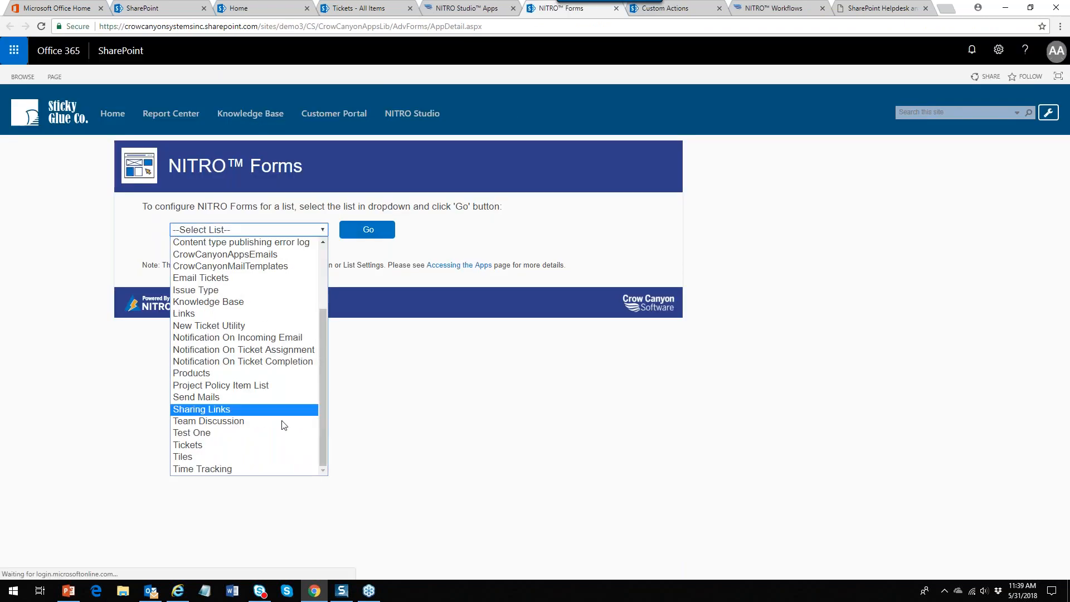
{"action": "left_click", "coordinate": [249, 444]}
{"action": "left_click", "coordinate": [368, 231]}
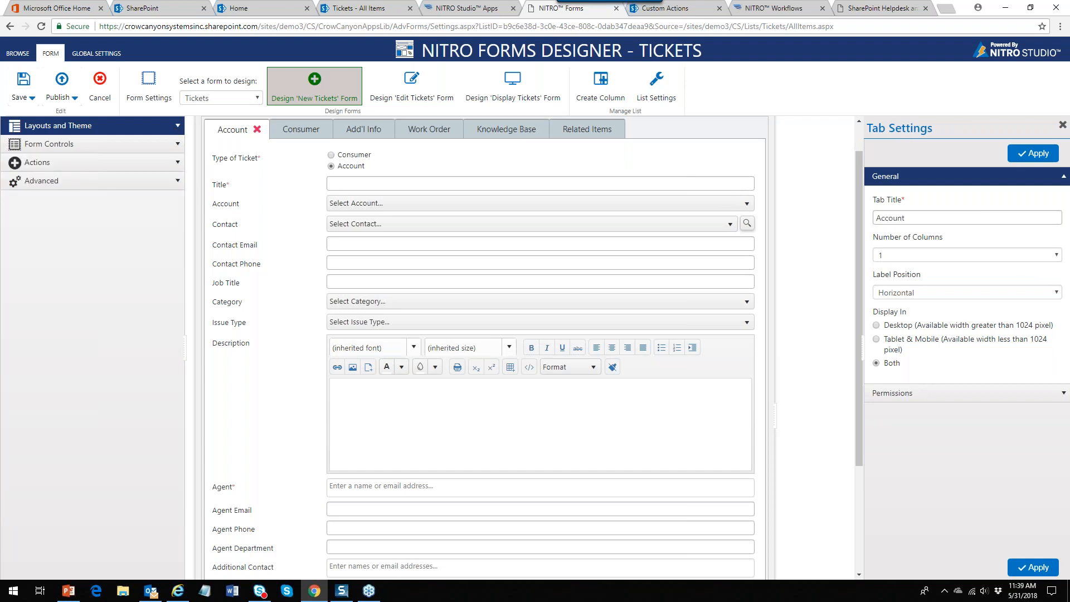
On the Display Tickets form, add a Custom Action button from the Actions panel
{"action": "left_click", "coordinate": [516, 97]}
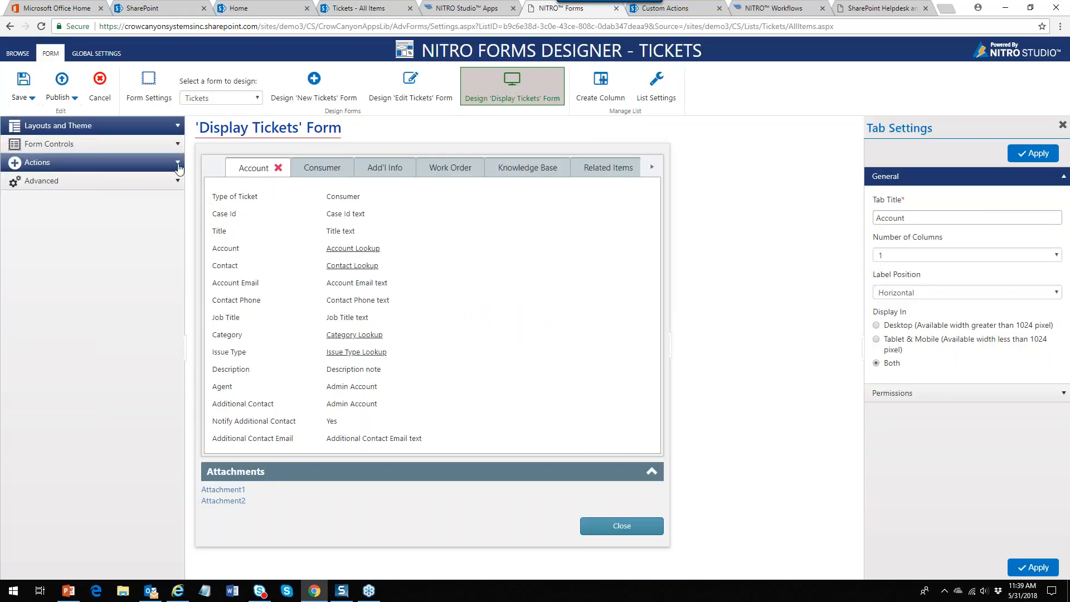
{"action": "left_click", "coordinate": [67, 162]}
{"action": "left_click_drag", "start_coordinate": [50, 196], "coordinate": [251, 161]}
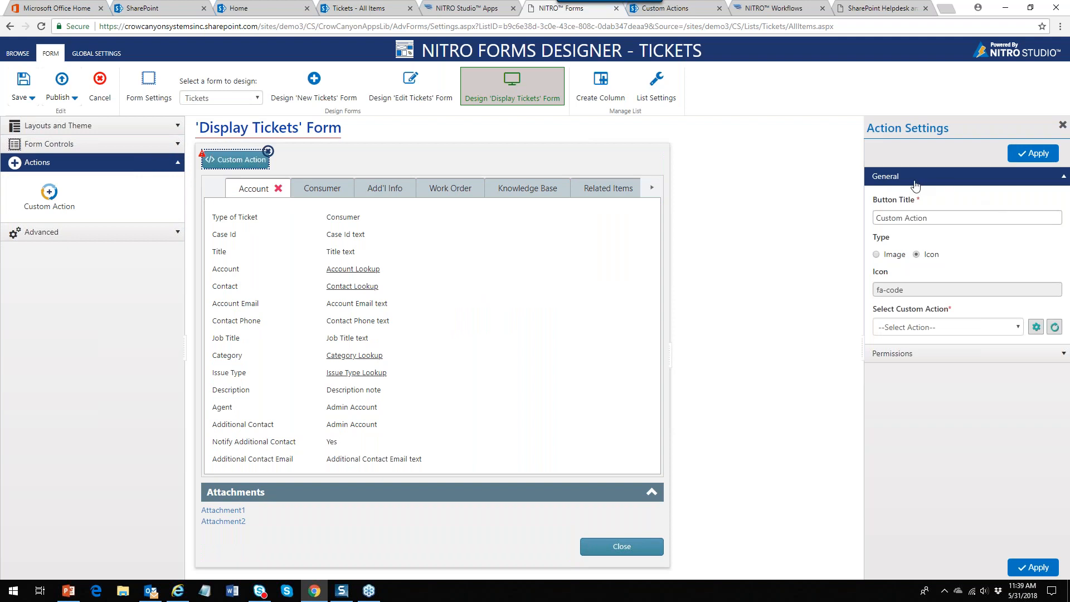
Title the button Escalate, assign the Escalate custom action, and drop a second button beside it
{"action": "left_click_drag", "start_coordinate": [934, 220], "coordinate": [800, 227]}
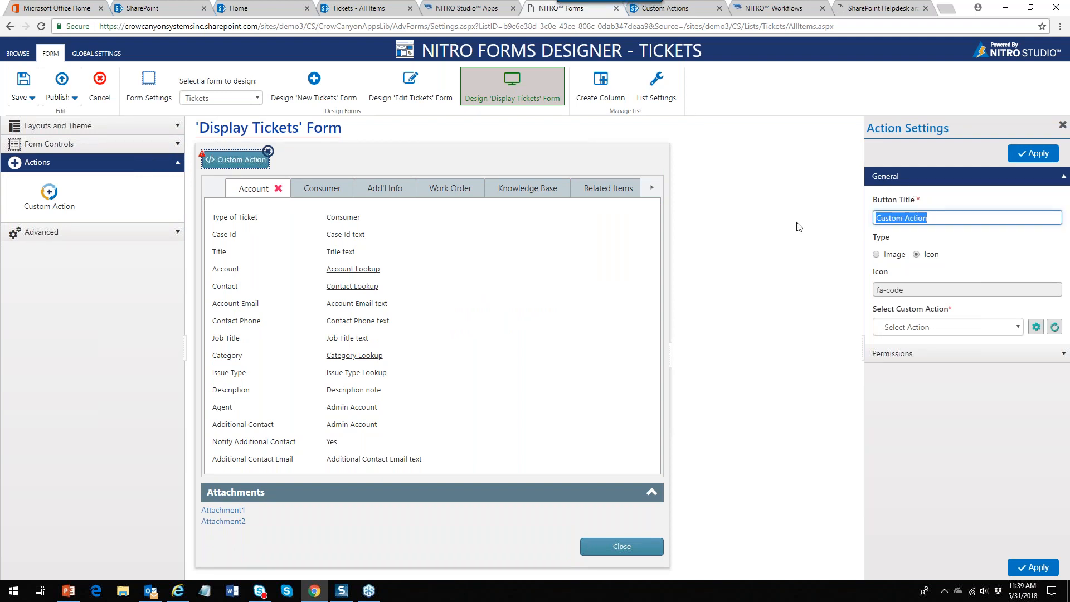
{"action": "type", "text": "Escalate"}
{"action": "left_click", "coordinate": [876, 254]}
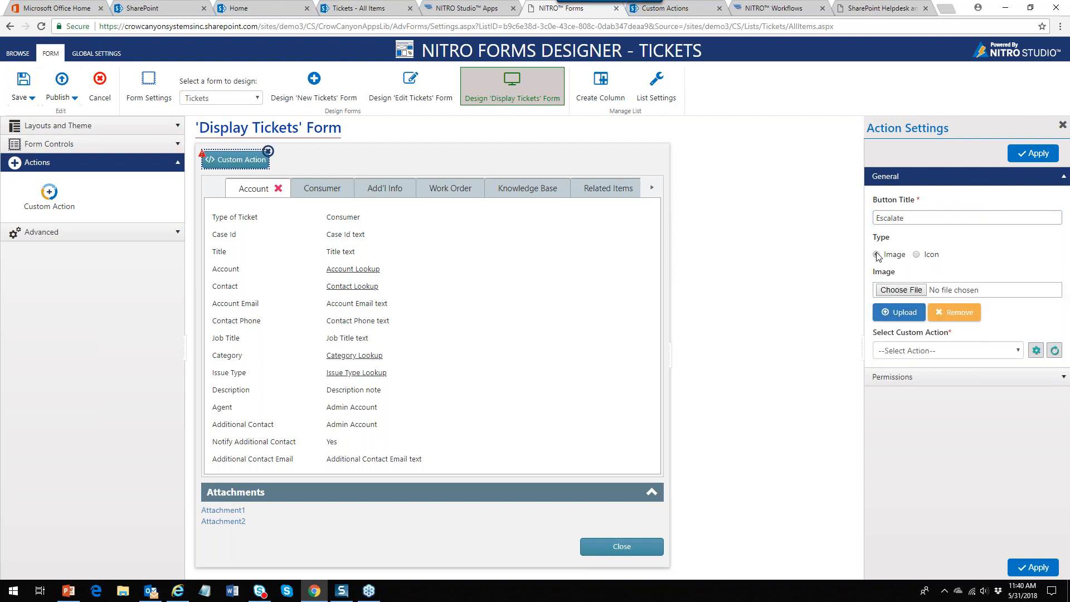
{"action": "left_click", "coordinate": [916, 254]}
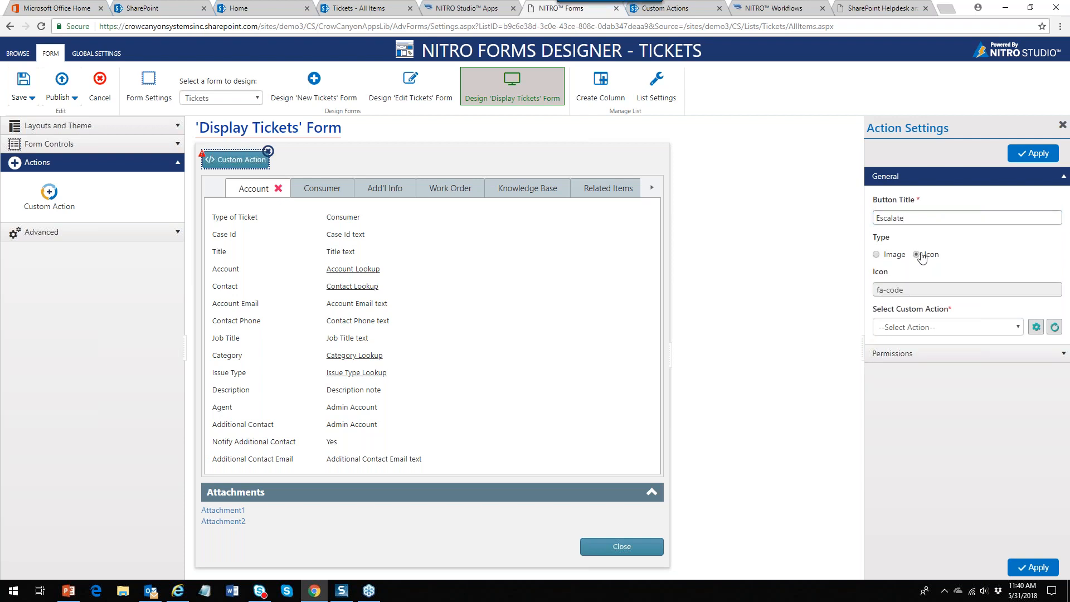
{"action": "left_click", "coordinate": [1018, 329]}
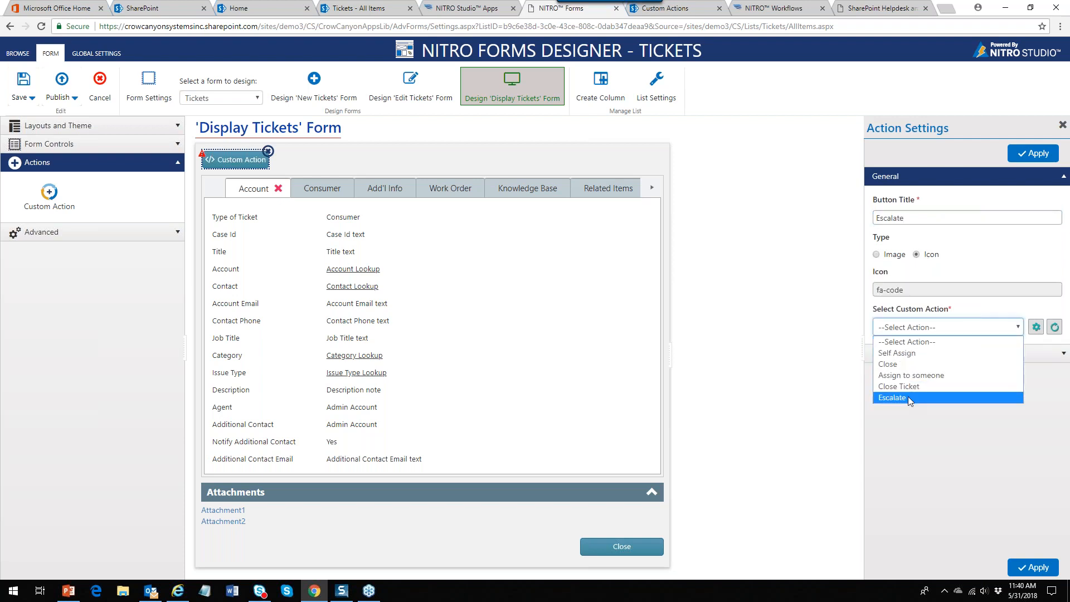
{"action": "left_click", "coordinate": [908, 396]}
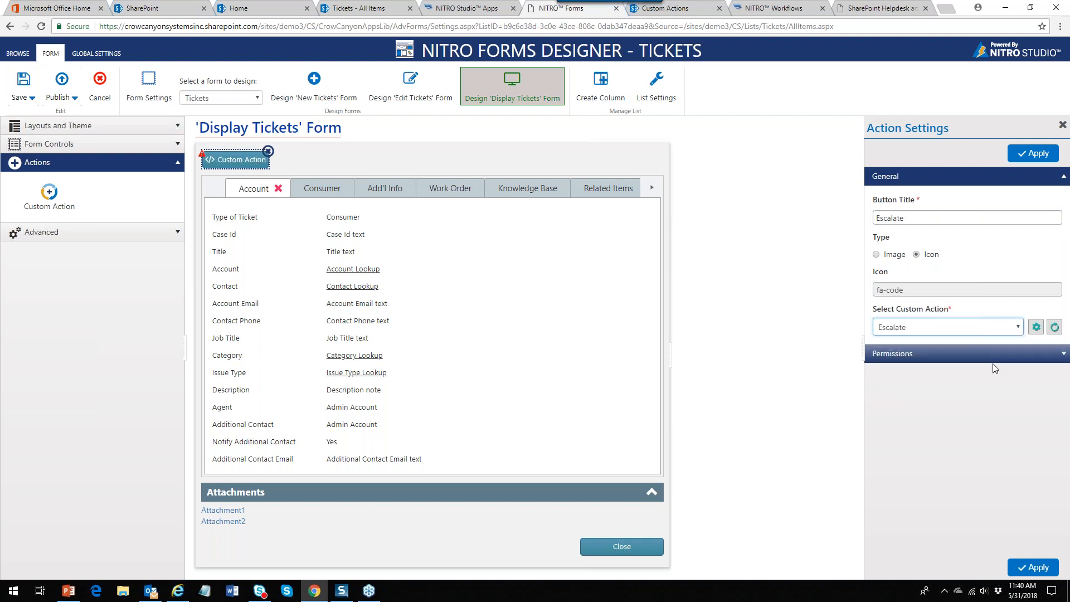
{"action": "left_click", "coordinate": [1018, 329]}
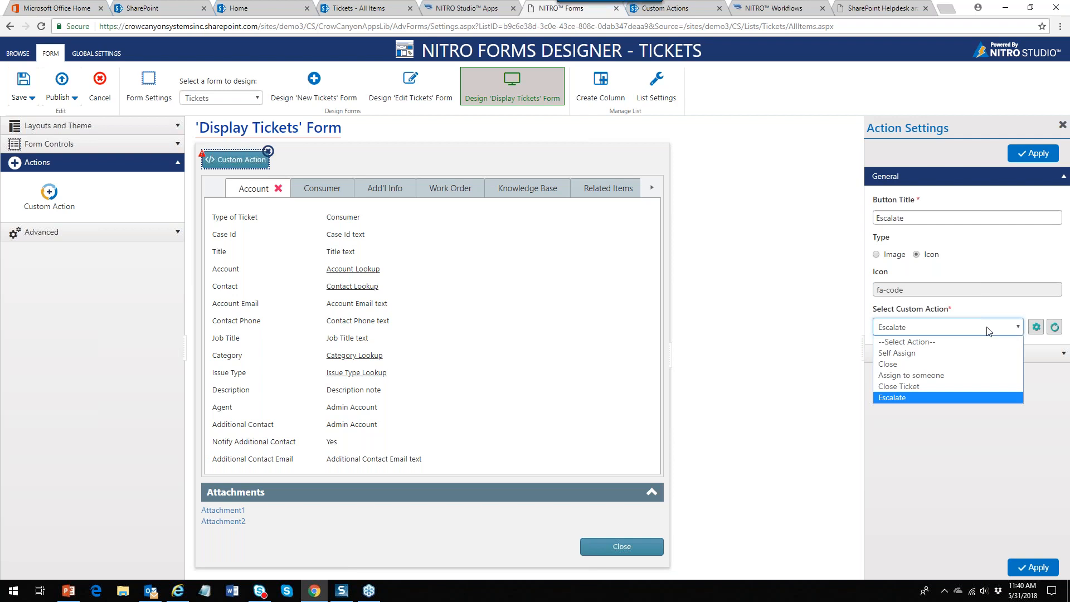
{"action": "left_click", "coordinate": [914, 328]}
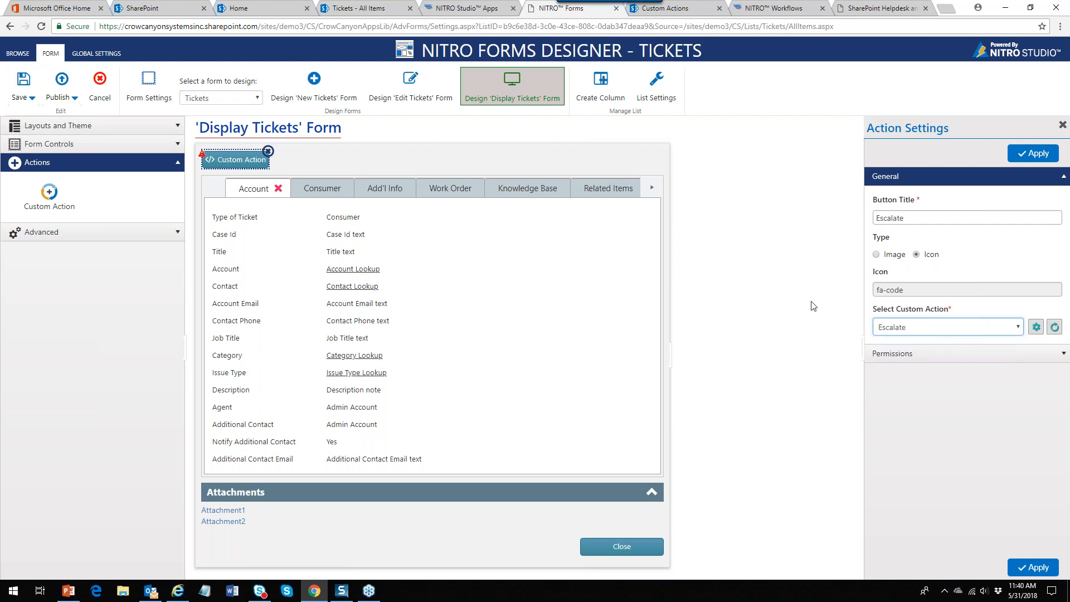
{"action": "left_click_drag", "start_coordinate": [52, 203], "coordinate": [353, 173]}
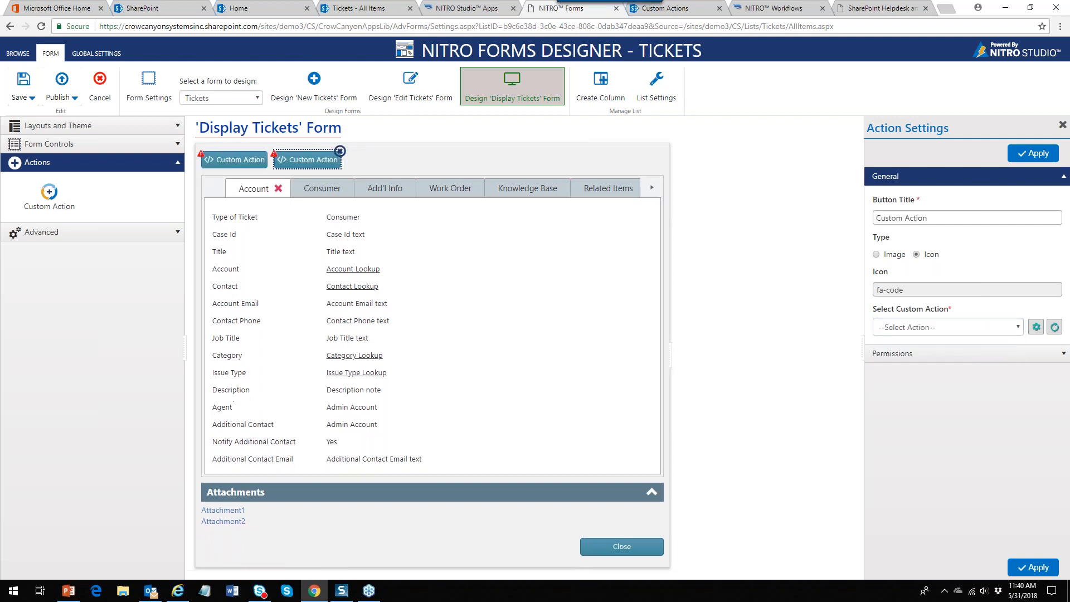
Dismiss the missing-action error and delete the extra second Custom Action button
{"action": "left_click", "coordinate": [1032, 568]}
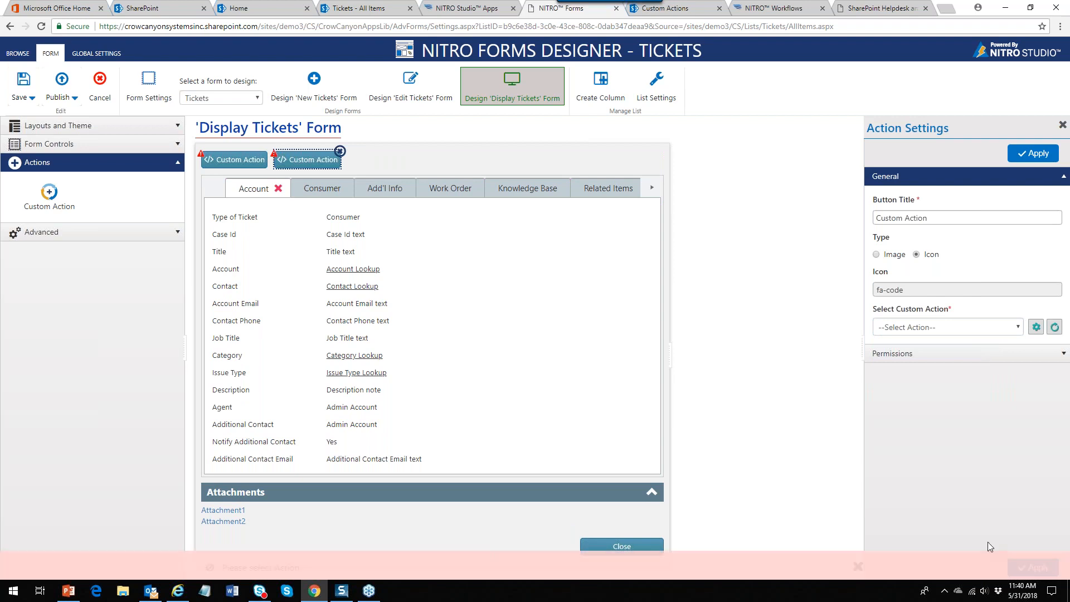
{"action": "left_click", "coordinate": [249, 162]}
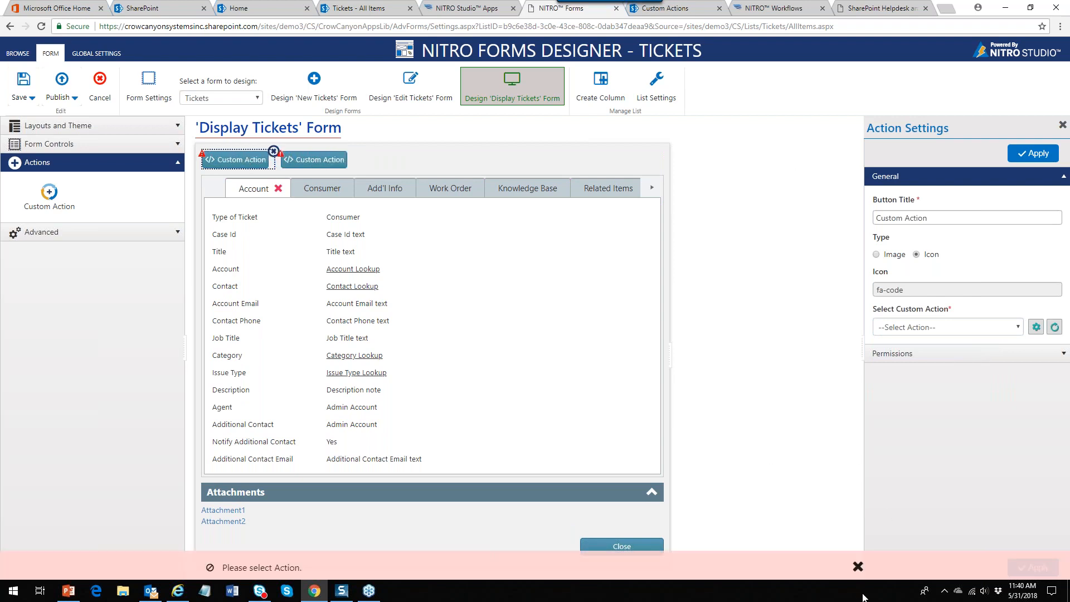
{"action": "left_click", "coordinate": [857, 566]}
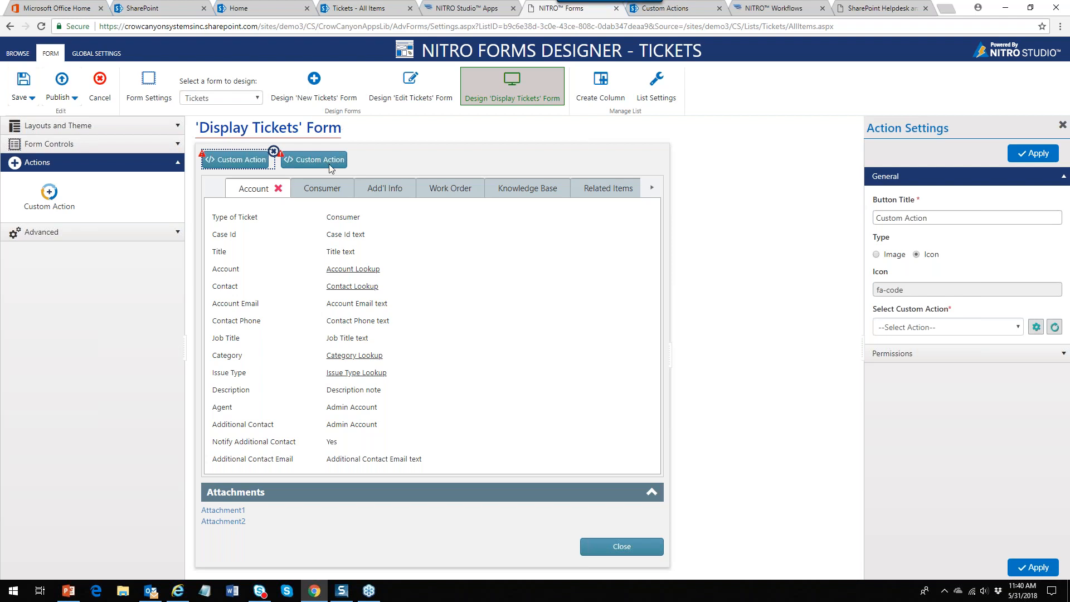
{"action": "left_click", "coordinate": [344, 156]}
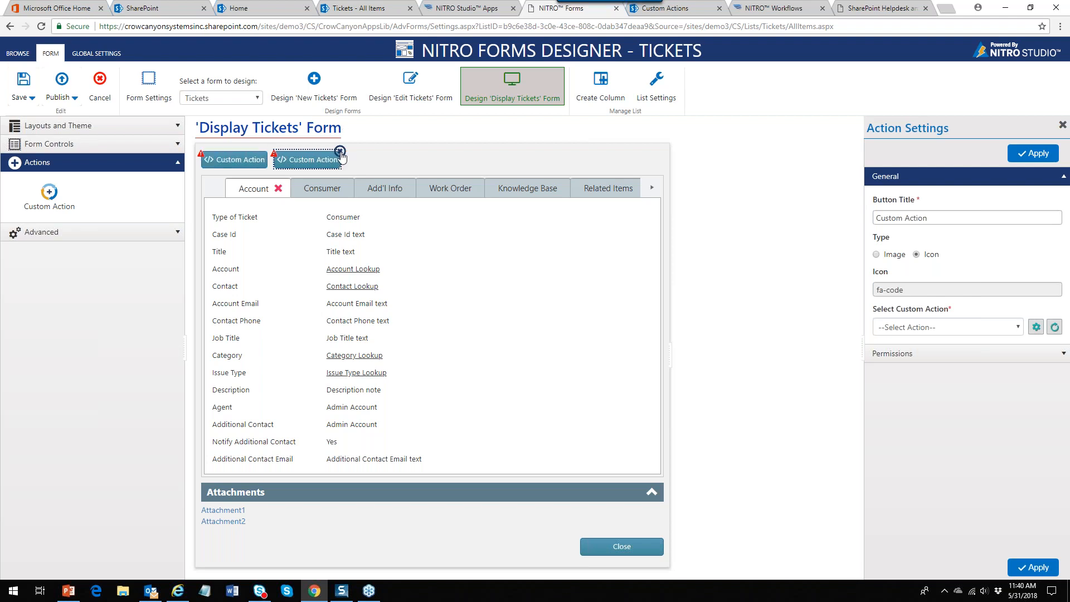
{"action": "left_click", "coordinate": [346, 151]}
Retitle the remaining button Escalate and set its custom action to Escalate
{"action": "left_click", "coordinate": [254, 158]}
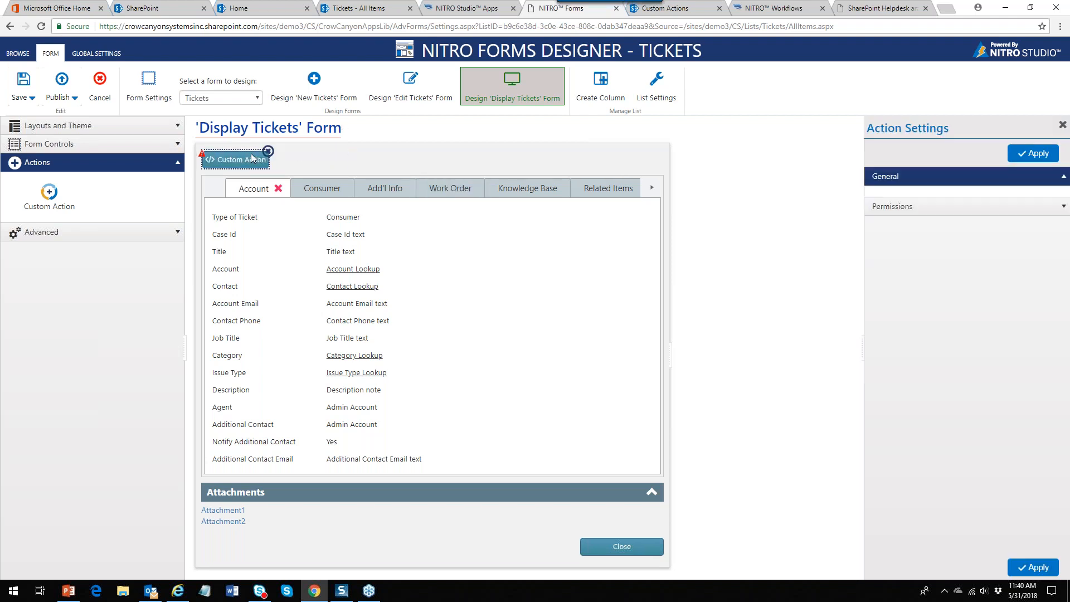
{"action": "left_click_drag", "start_coordinate": [930, 218], "coordinate": [874, 218]}
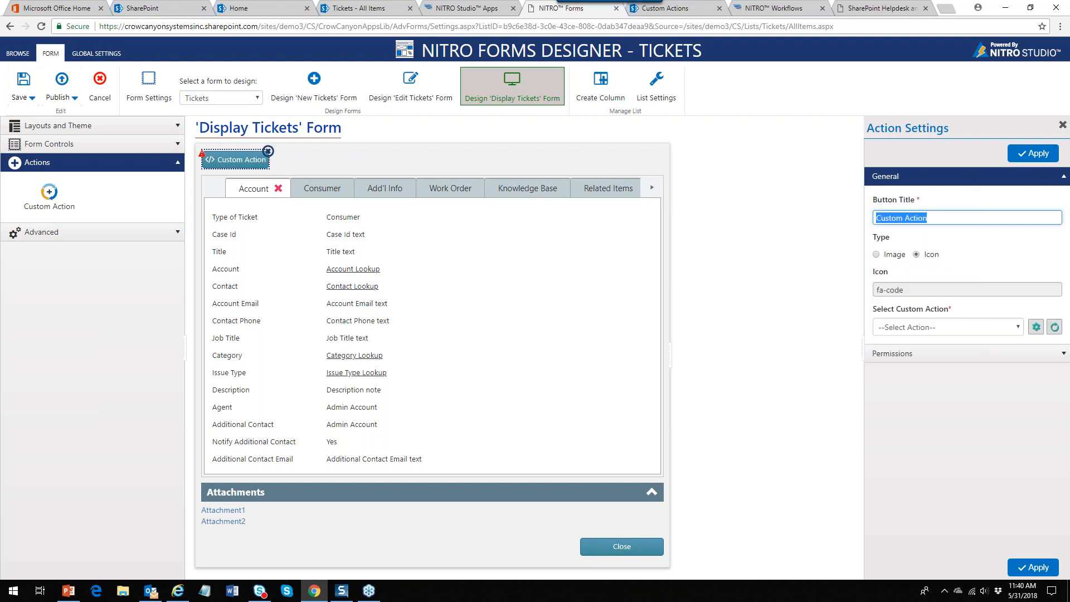
{"action": "type", "text": "W"}
{"action": "type", "text": "Escalate"}
{"action": "left_click", "coordinate": [1016, 328]}
{"action": "left_click", "coordinate": [925, 397]}
{"action": "left_click", "coordinate": [1031, 565]}
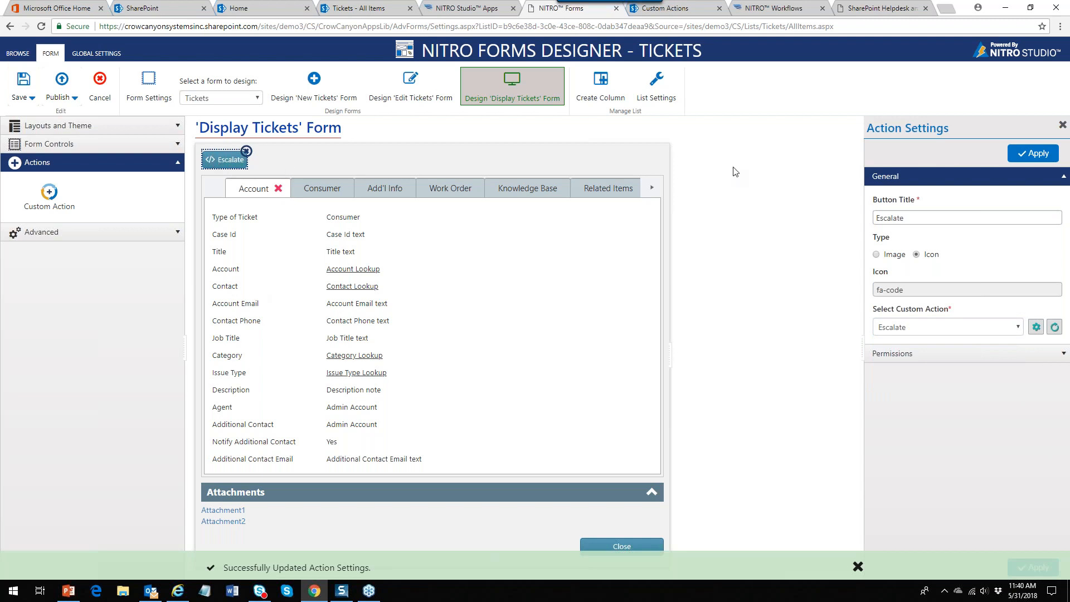
Give the button the fa-arrow-right icon and change its title to uppercase ESCALATE
{"action": "left_click", "coordinate": [931, 291]}
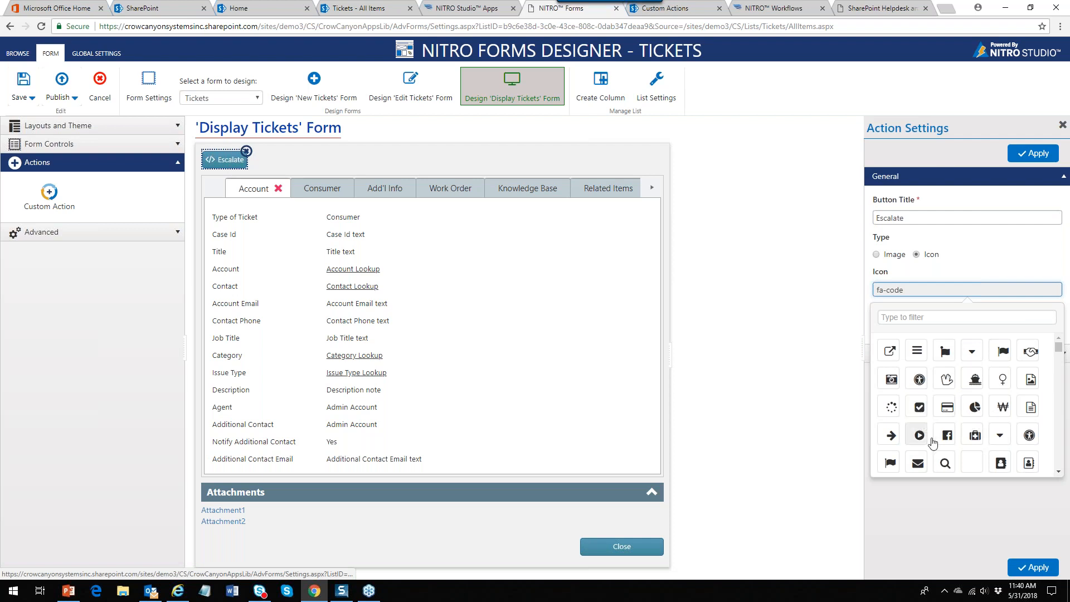
{"action": "left_click", "coordinate": [891, 438]}
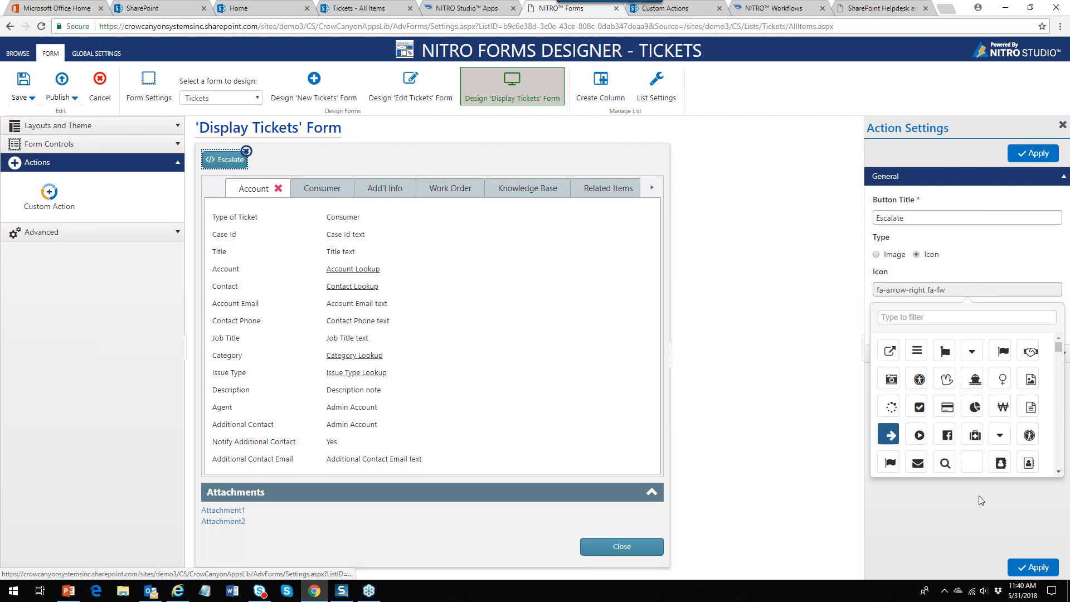
{"action": "left_click", "coordinate": [1034, 565]}
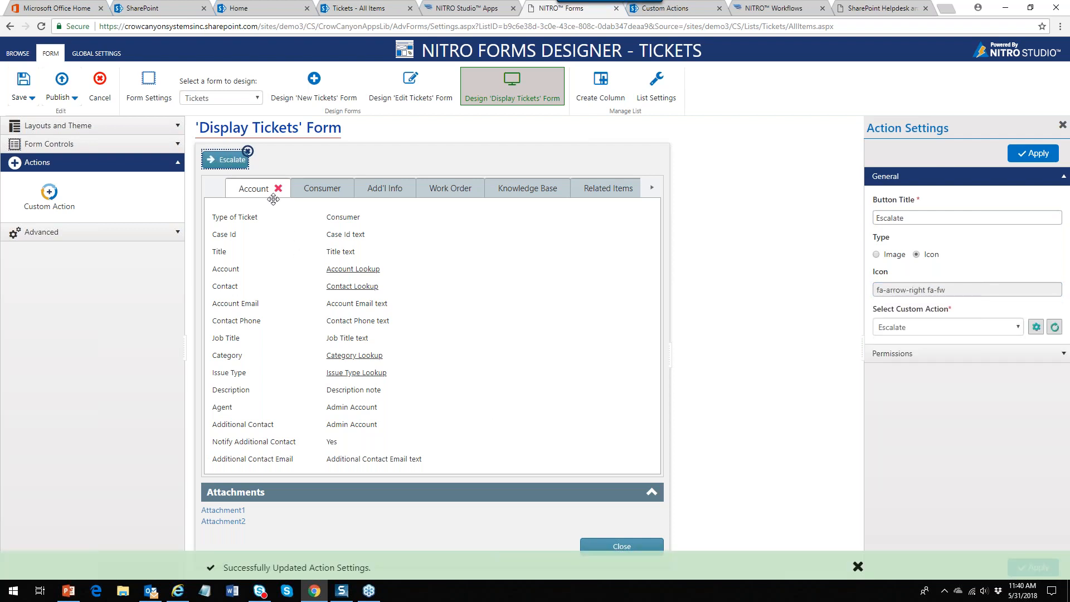
{"action": "double_click", "coordinate": [911, 218]}
{"action": "type", "text": "ESCALATE"}
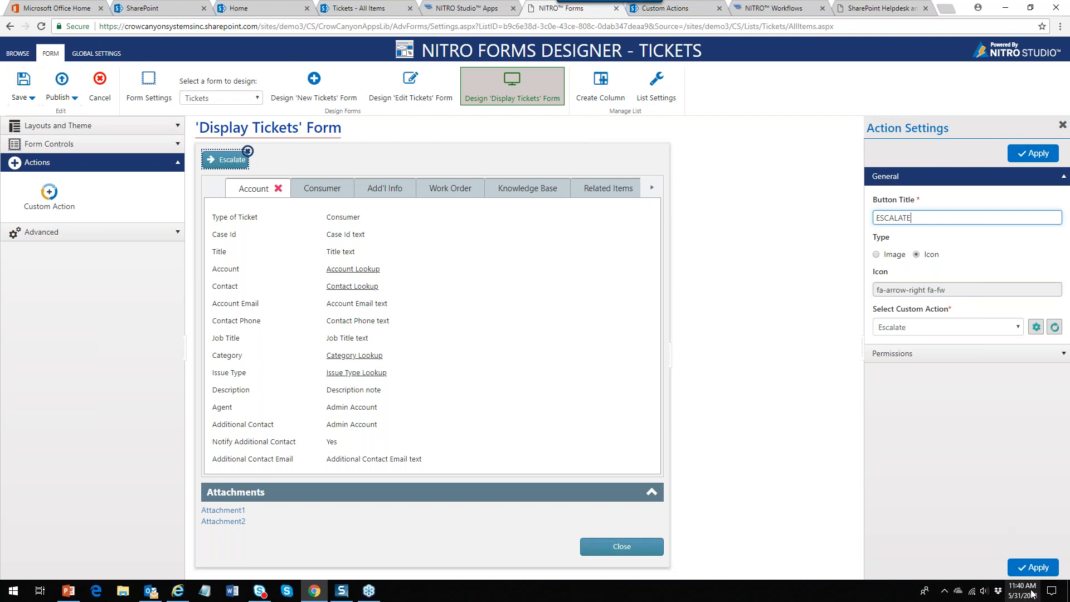
{"action": "left_click", "coordinate": [1035, 569]}
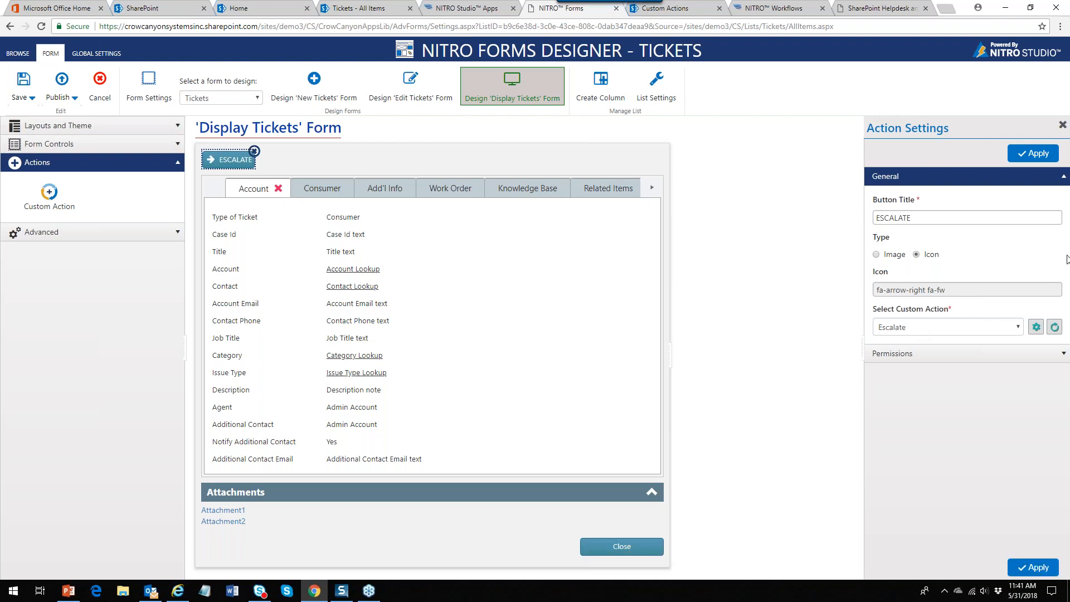
Start a new Show-level permission rule named Show Escalate Button in the button's Permissions
{"action": "left_click", "coordinate": [1062, 176]}
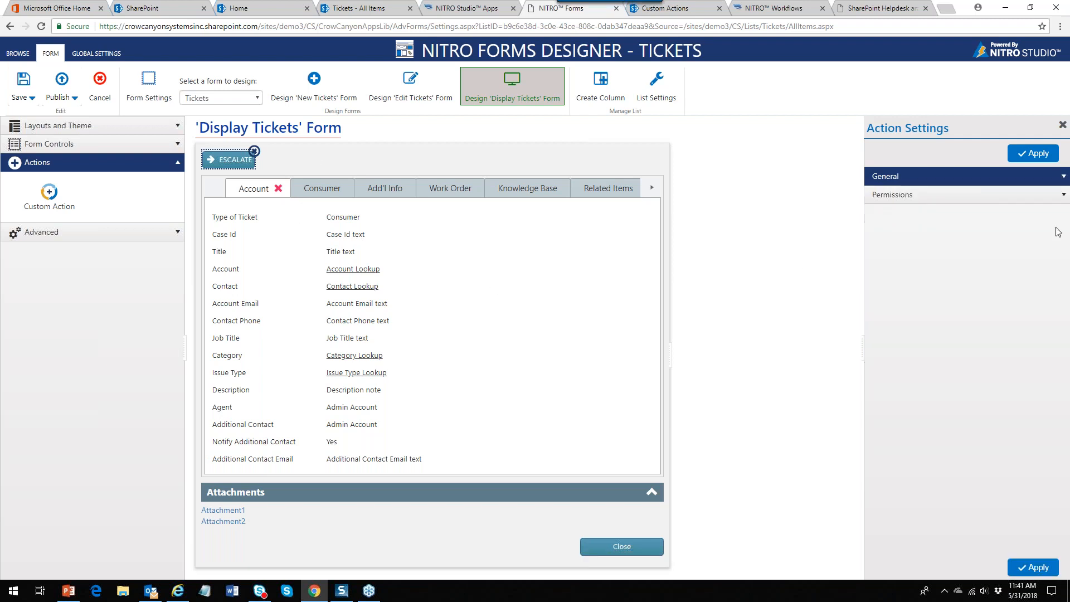
{"action": "left_click", "coordinate": [1063, 198]}
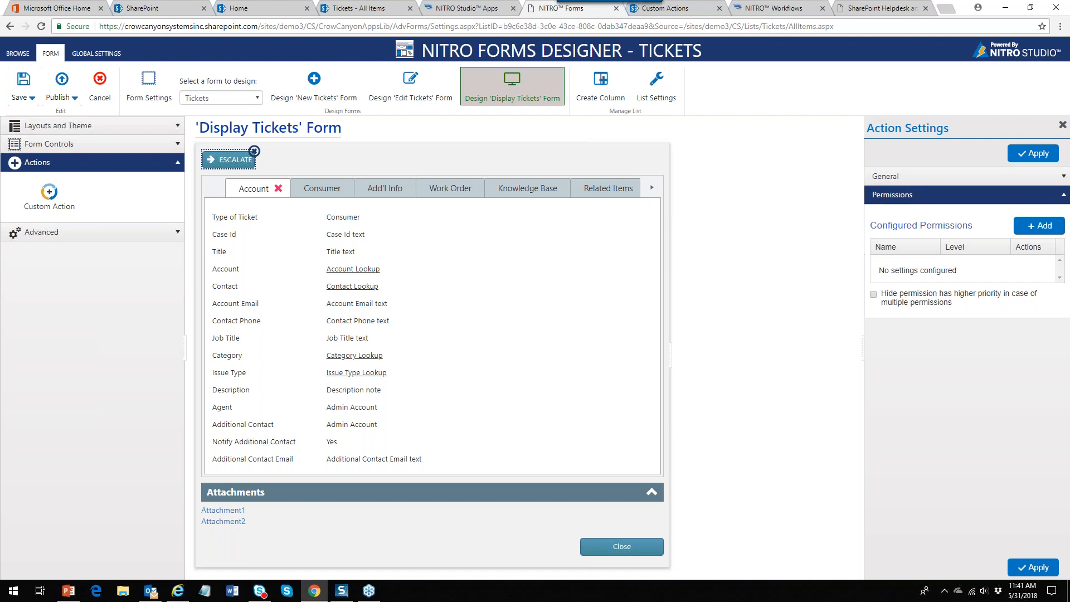
{"action": "left_click", "coordinate": [1043, 229]}
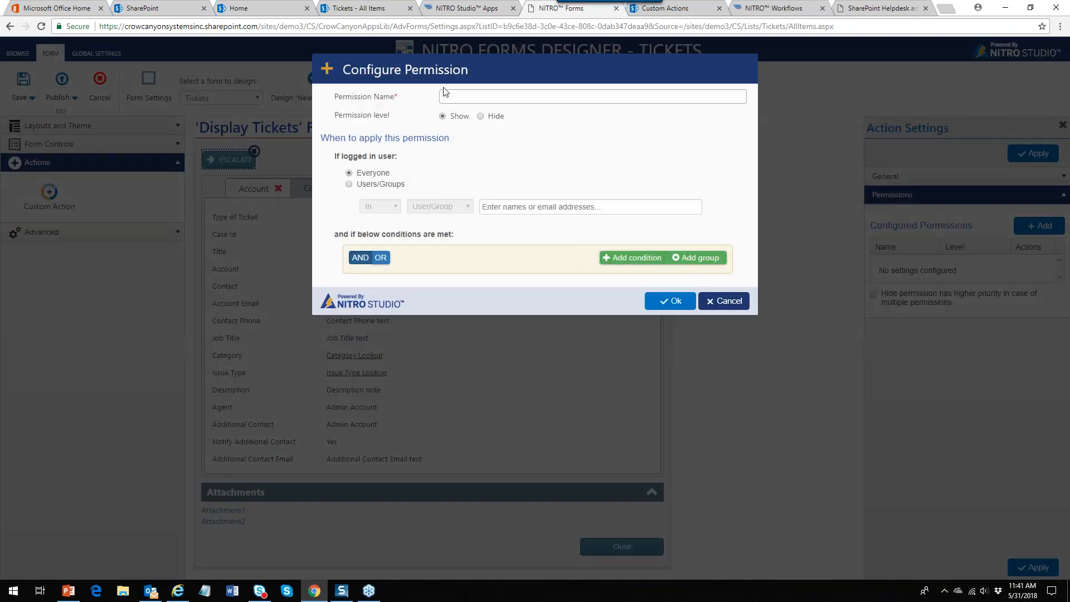
{"action": "left_click", "coordinate": [593, 97]}
{"action": "type", "text": "Show Escalate Button"}
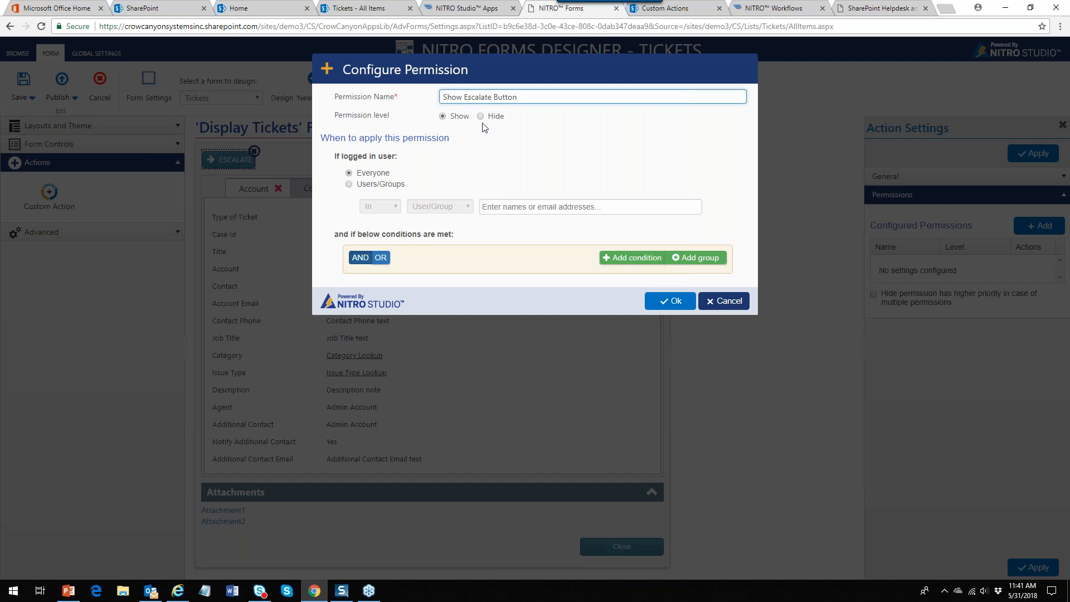
{"action": "left_click", "coordinate": [481, 116]}
{"action": "left_click", "coordinate": [443, 116]}
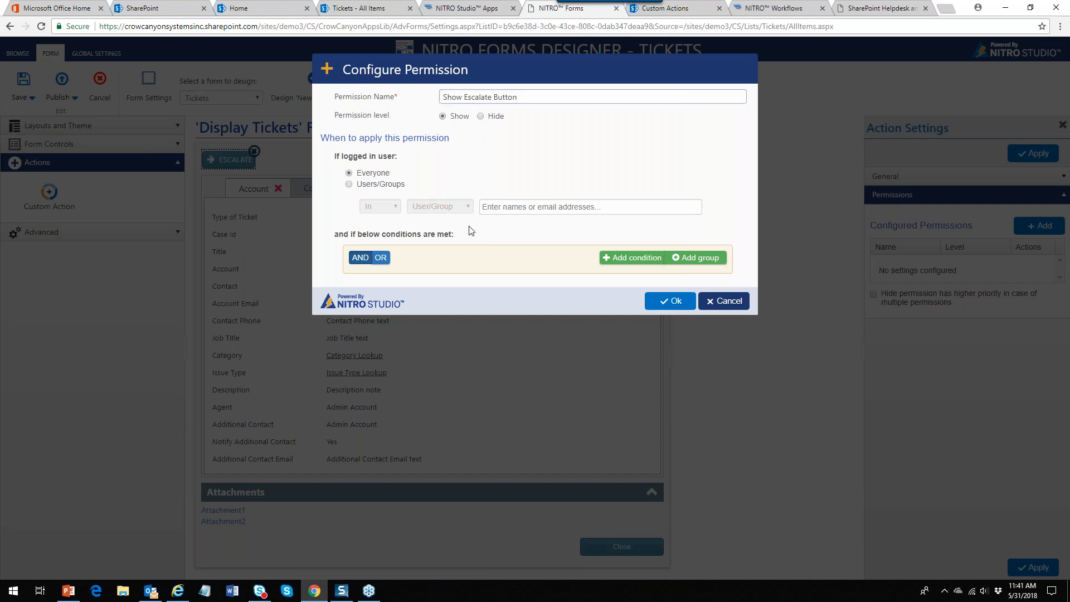
Try limiting the rule to specific users, revert to everyone, then cancel the permission
{"action": "left_click", "coordinate": [349, 184]}
{"action": "left_click", "coordinate": [664, 205]}
{"action": "left_click", "coordinate": [470, 206]}
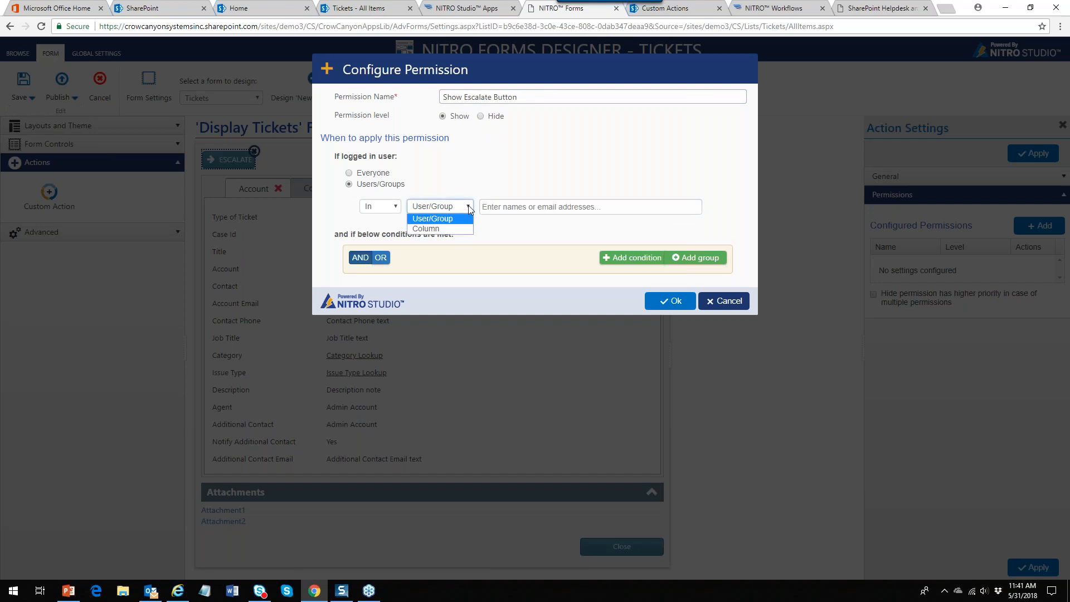
{"action": "left_click", "coordinate": [468, 204]}
{"action": "left_click", "coordinate": [490, 175]}
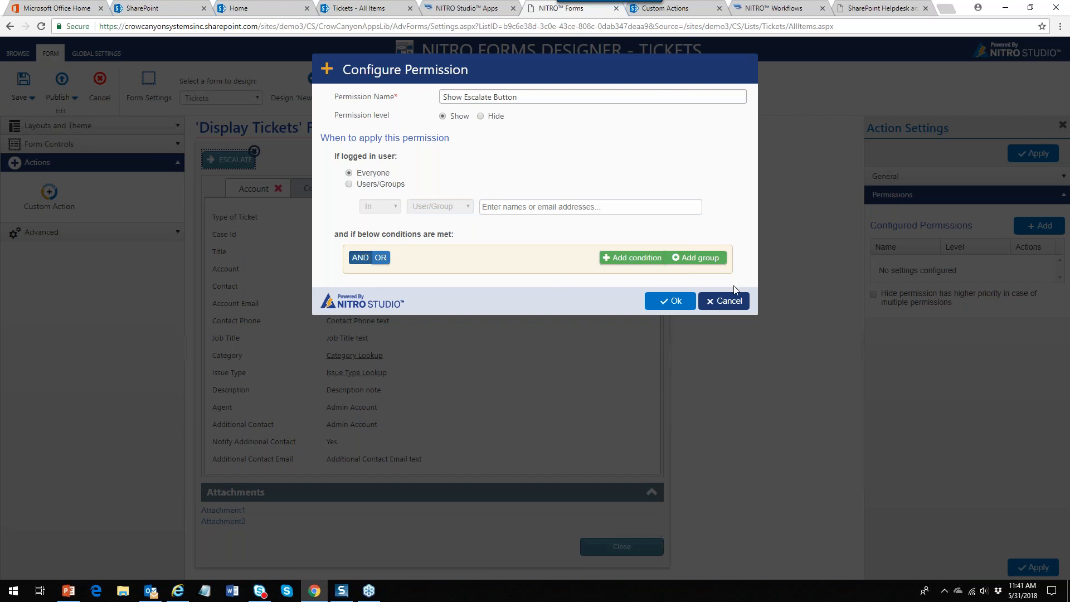
{"action": "left_click", "coordinate": [737, 306]}
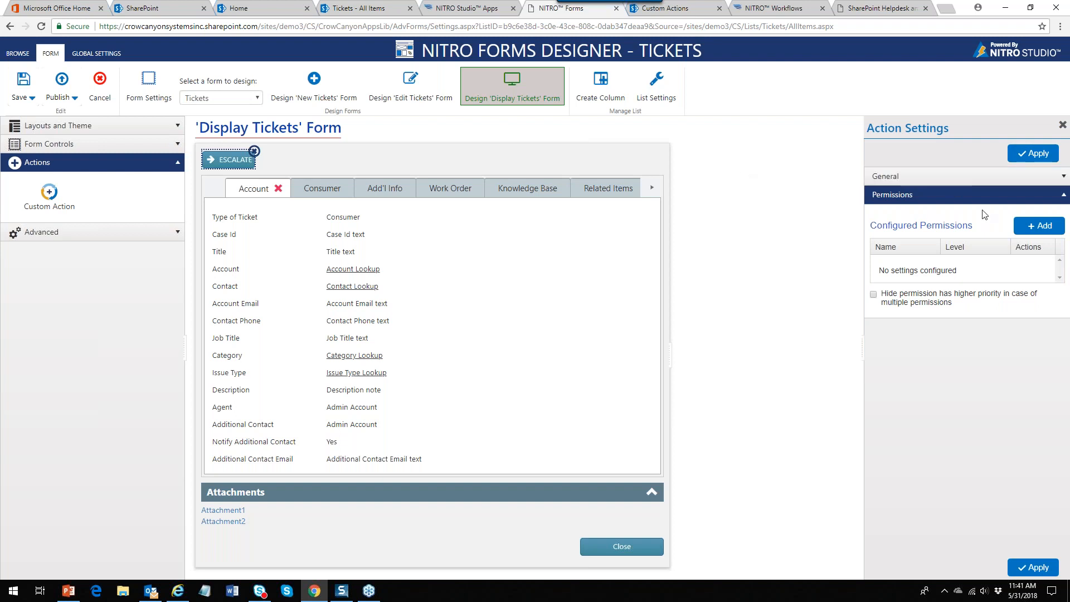
Collapse the Permissions section and publish the Tickets form settings, confirming the publish
{"action": "left_click", "coordinate": [1064, 195]}
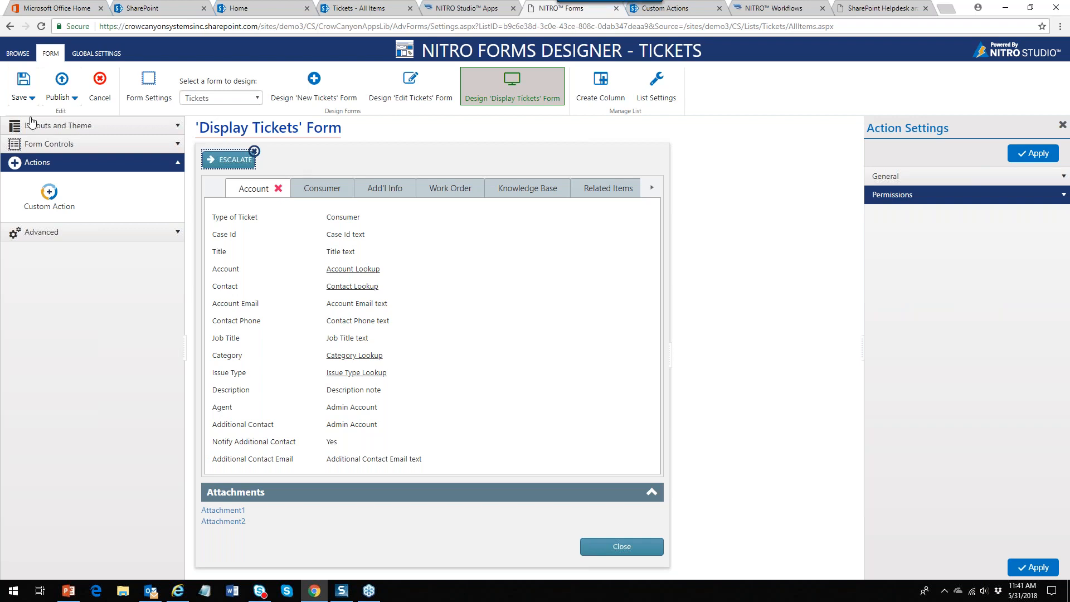
{"action": "left_click", "coordinate": [58, 98]}
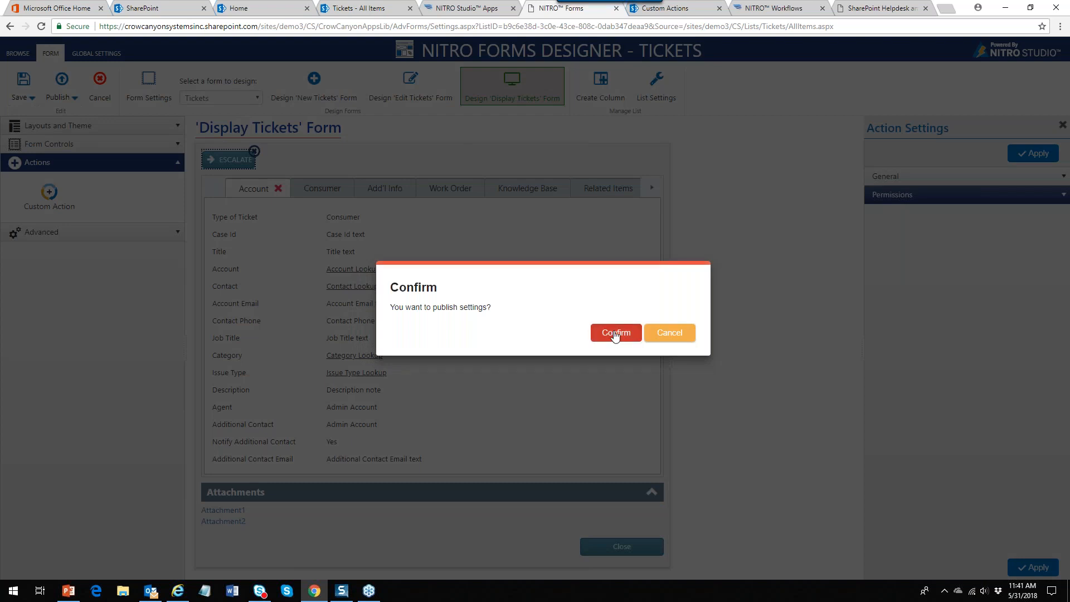
{"action": "left_click", "coordinate": [616, 335]}
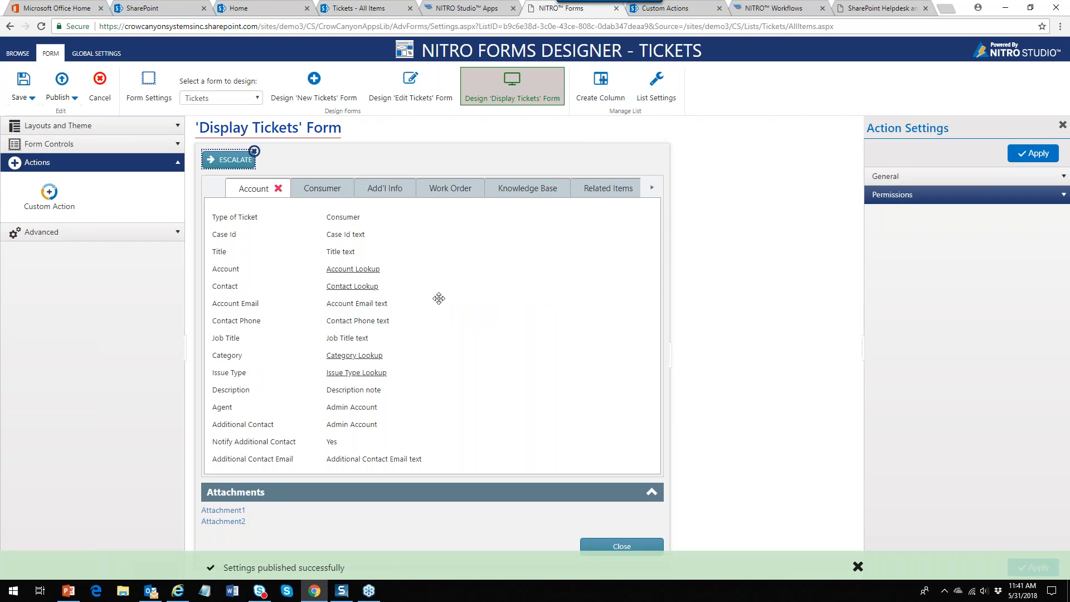
Open ticket 'Glue is not sticking' and run its new ESCALATE button, confirming with Ok
{"action": "left_click", "coordinate": [365, 10]}
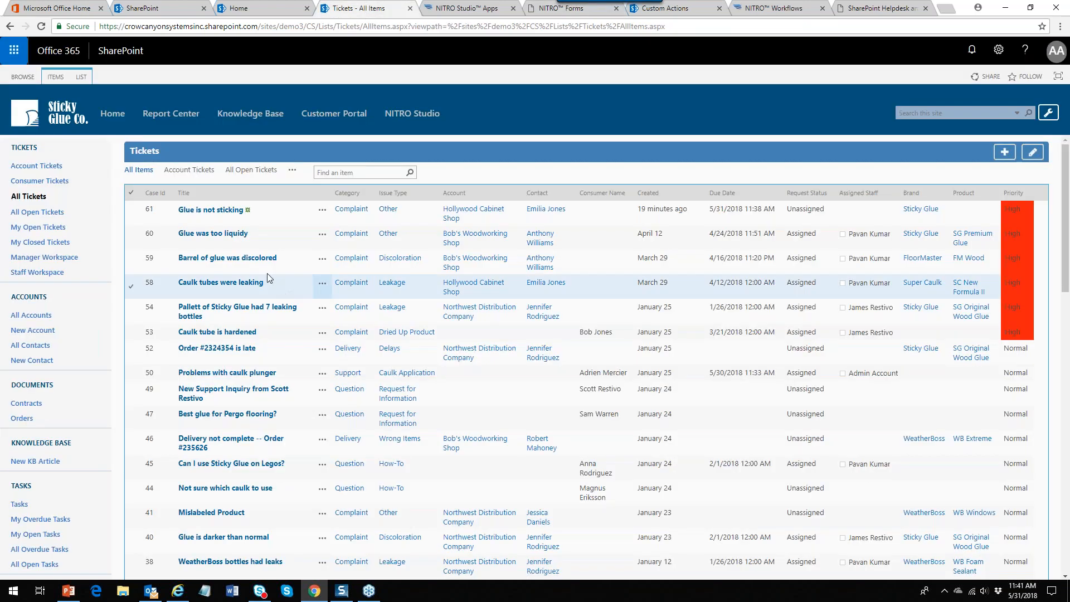
{"action": "left_click", "coordinate": [210, 210]}
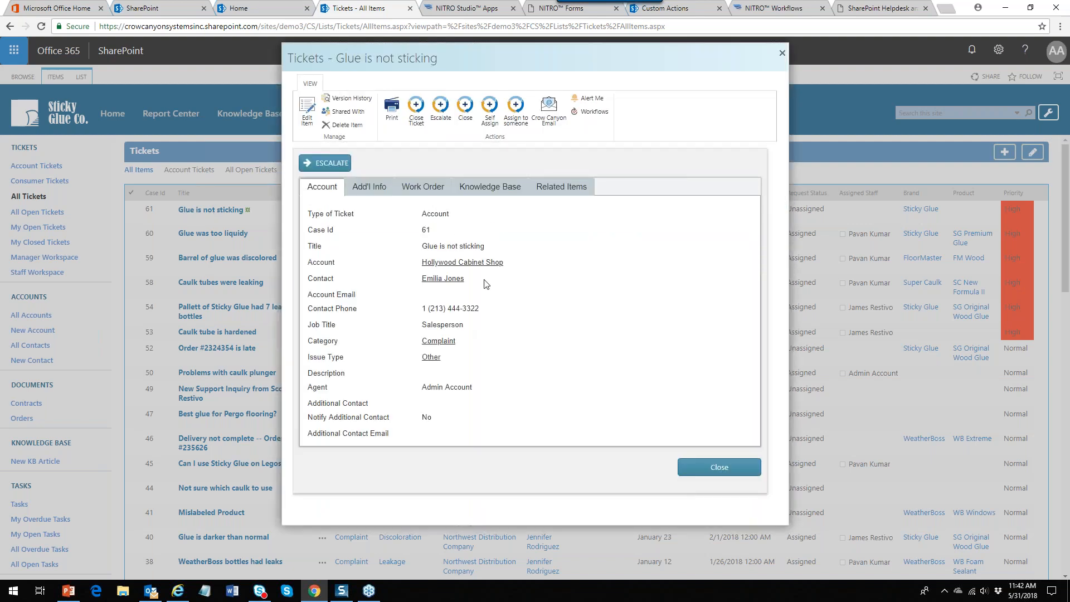
{"action": "left_click", "coordinate": [323, 164]}
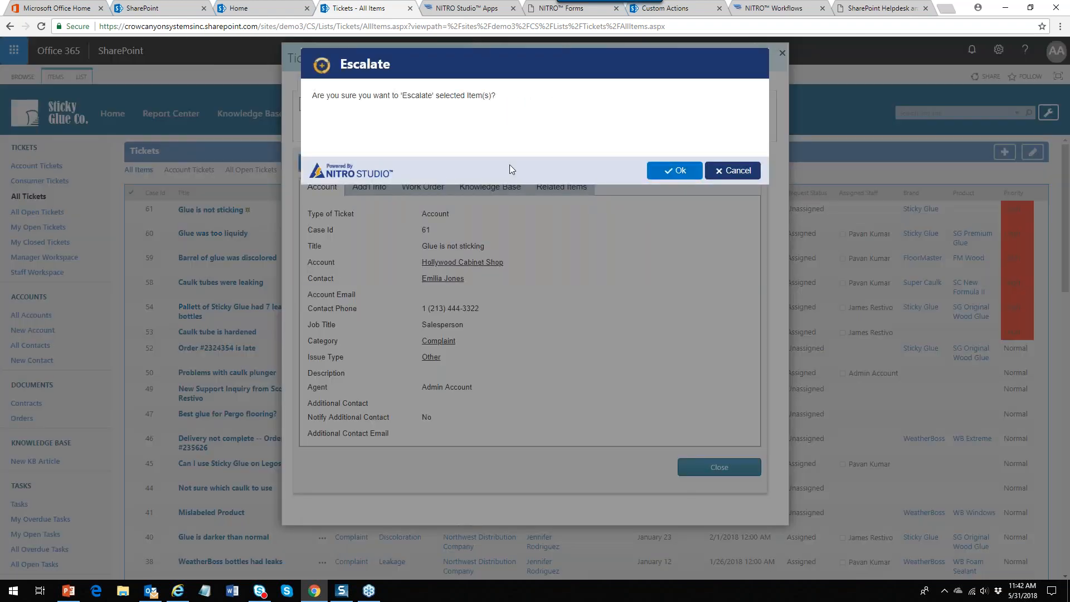
{"action": "left_click", "coordinate": [683, 169]}
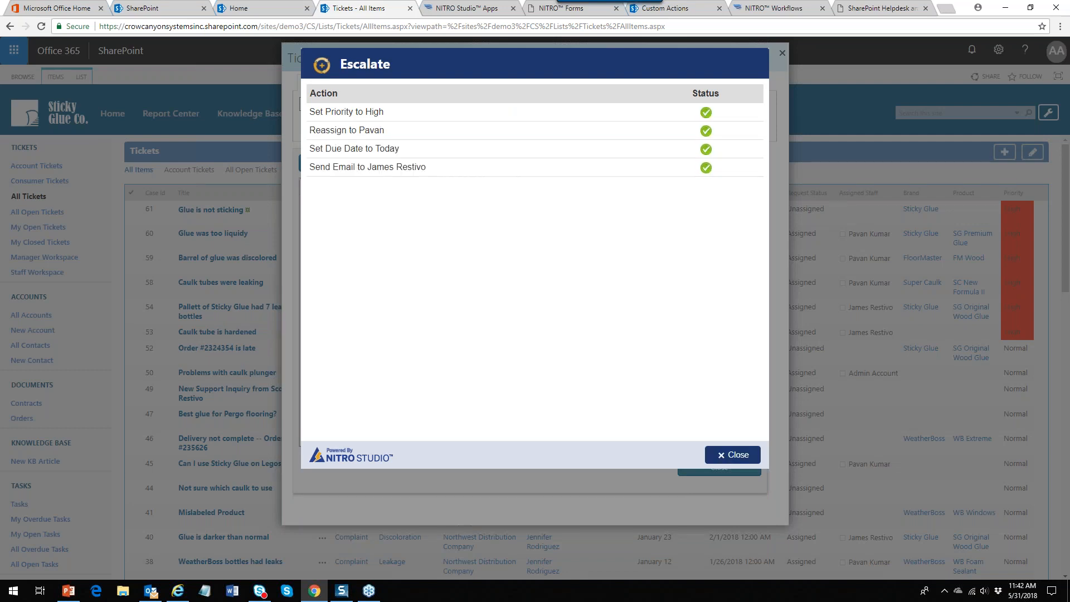
{"action": "left_click", "coordinate": [724, 454]}
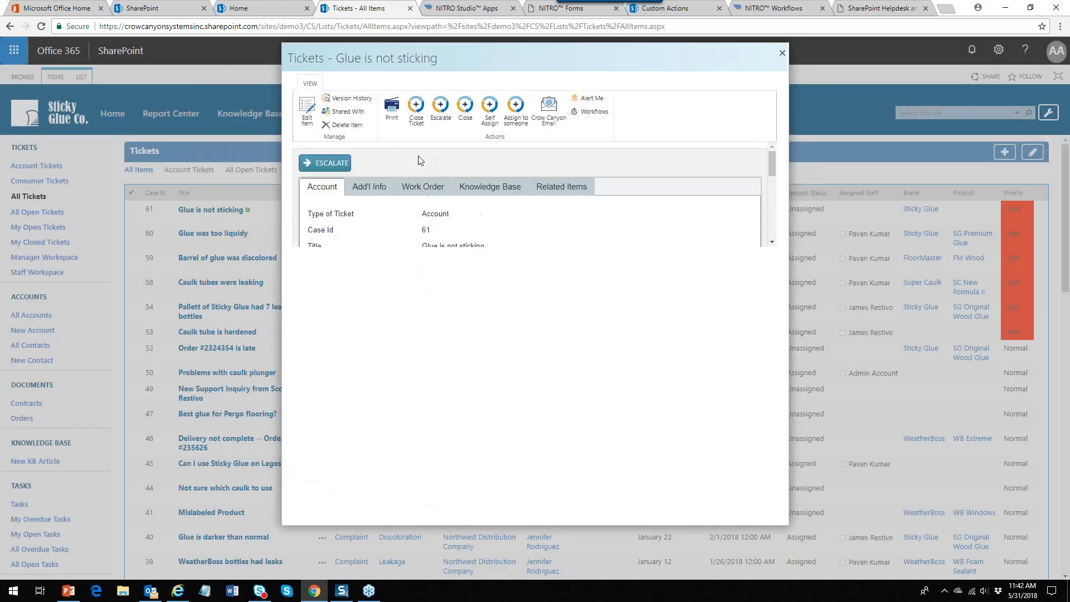
Browse the ticket's Work Order, Add'l Info and Account tabs, then close the form
{"action": "left_click", "coordinate": [415, 190]}
{"action": "left_click", "coordinate": [372, 191]}
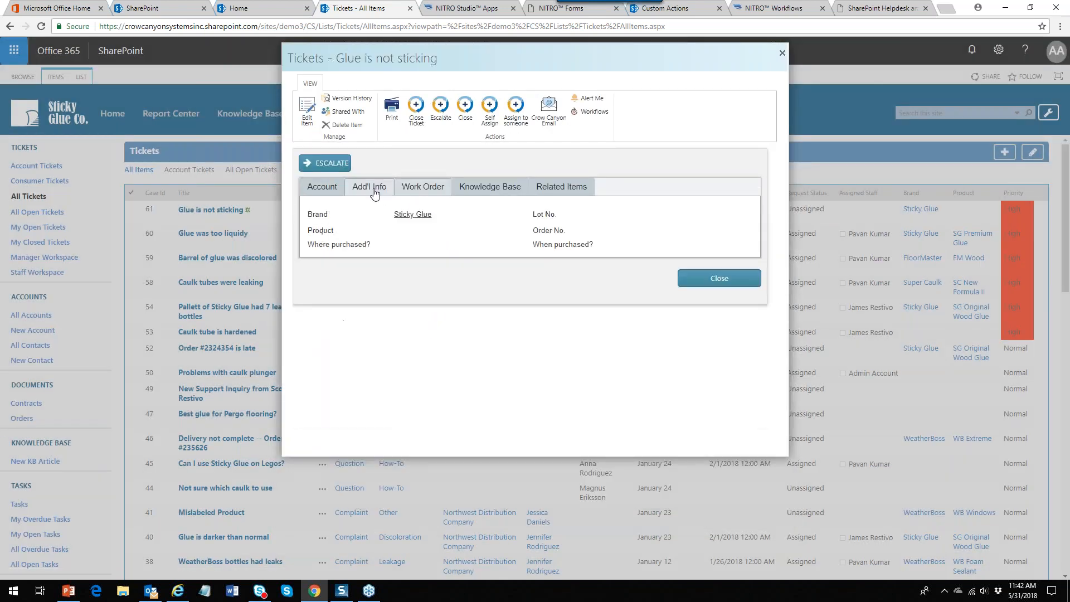
{"action": "left_click", "coordinate": [325, 192]}
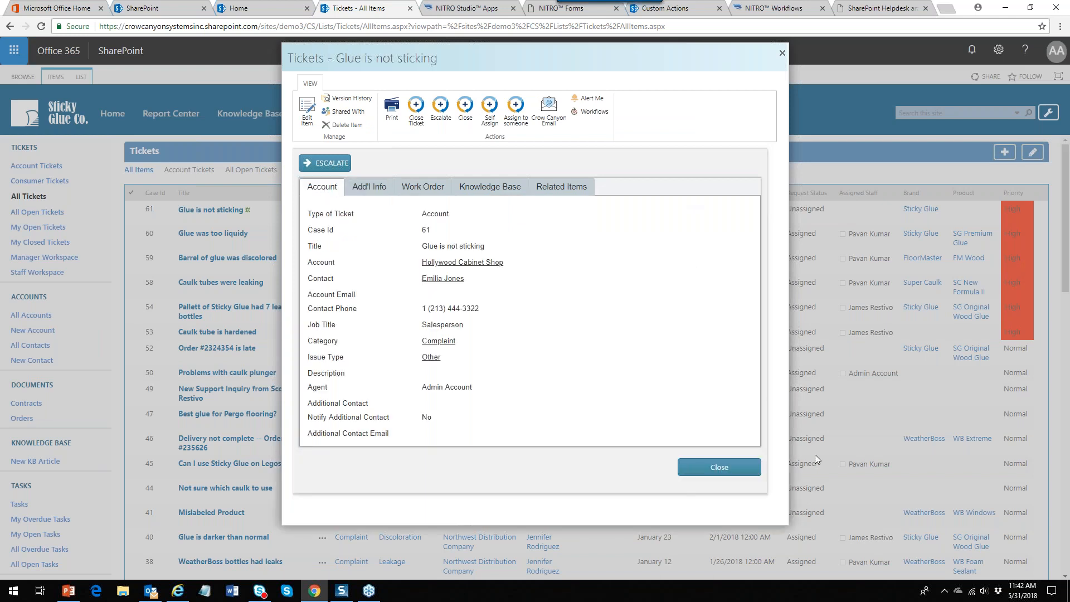
{"action": "left_click", "coordinate": [731, 467]}
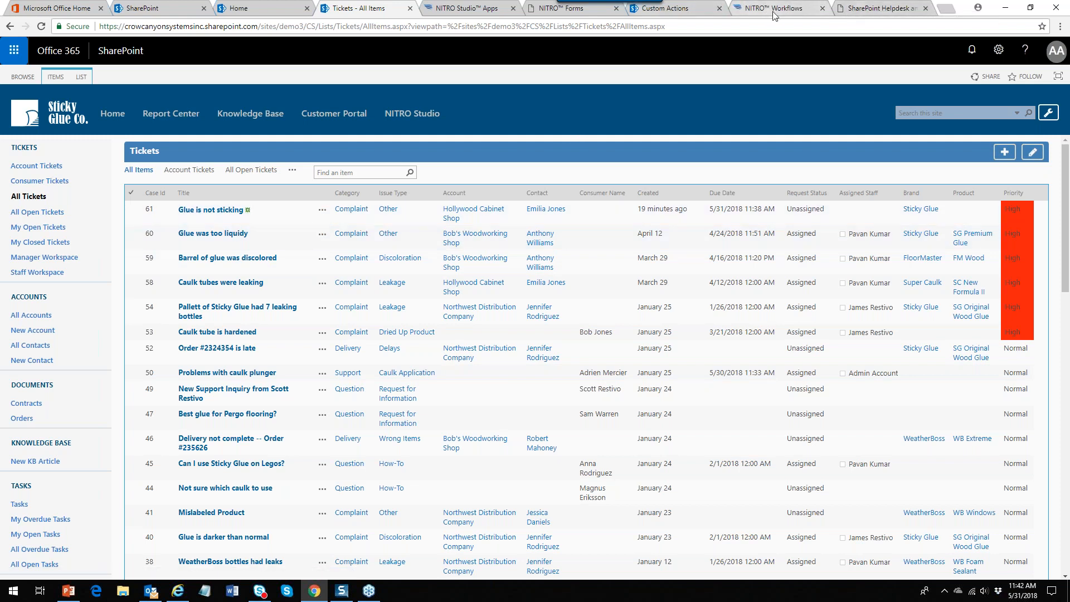
On the New Tickets form, place a Submit Action button at the bottom
{"action": "left_click", "coordinate": [597, 11]}
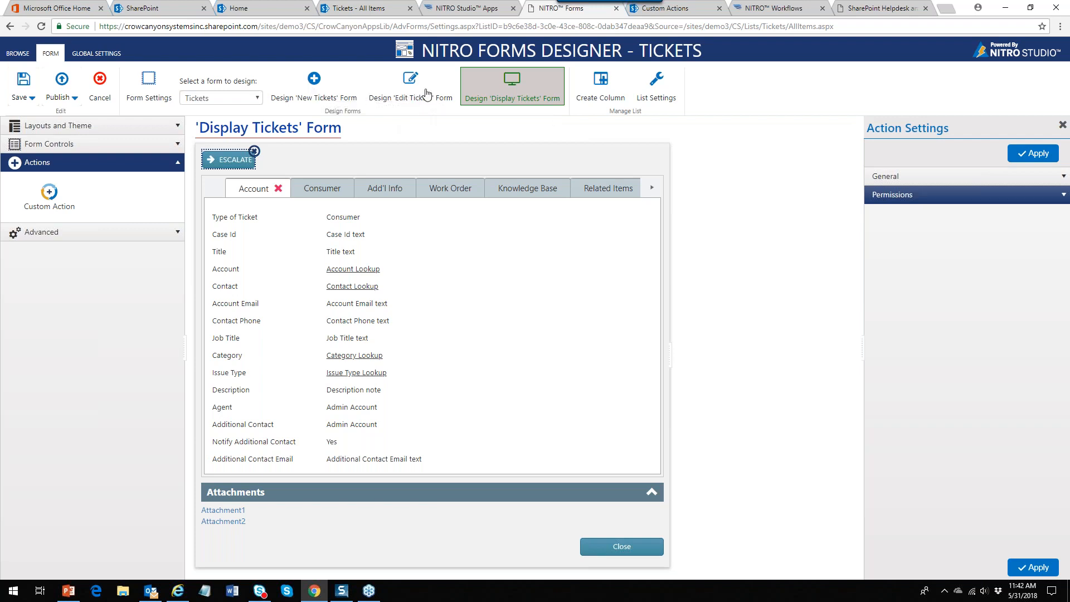
{"action": "left_click", "coordinate": [314, 89]}
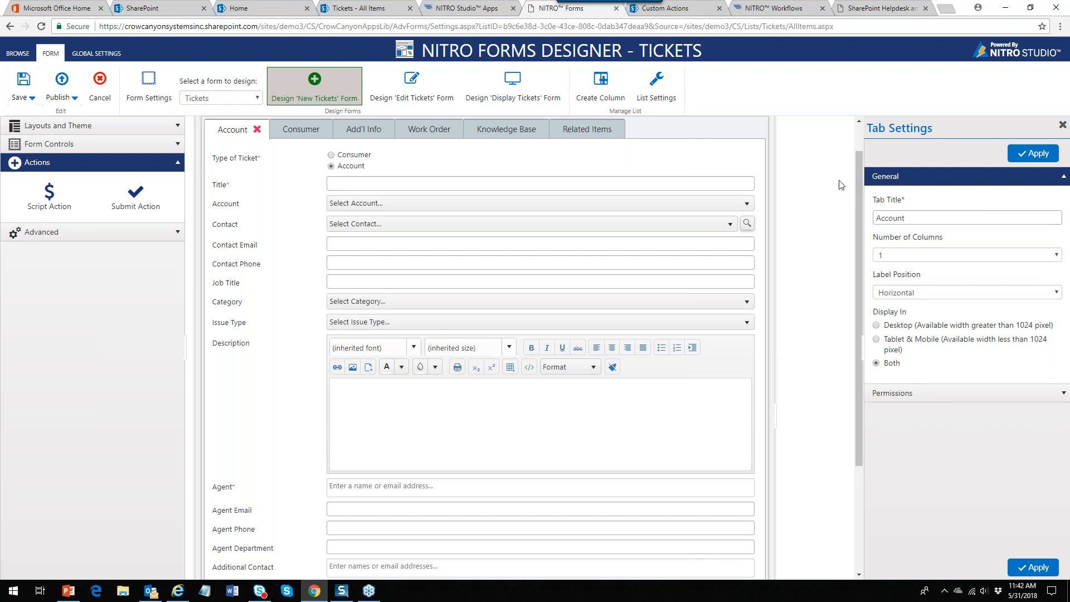
{"action": "left_click_drag", "start_coordinate": [861, 176], "coordinate": [830, 361]}
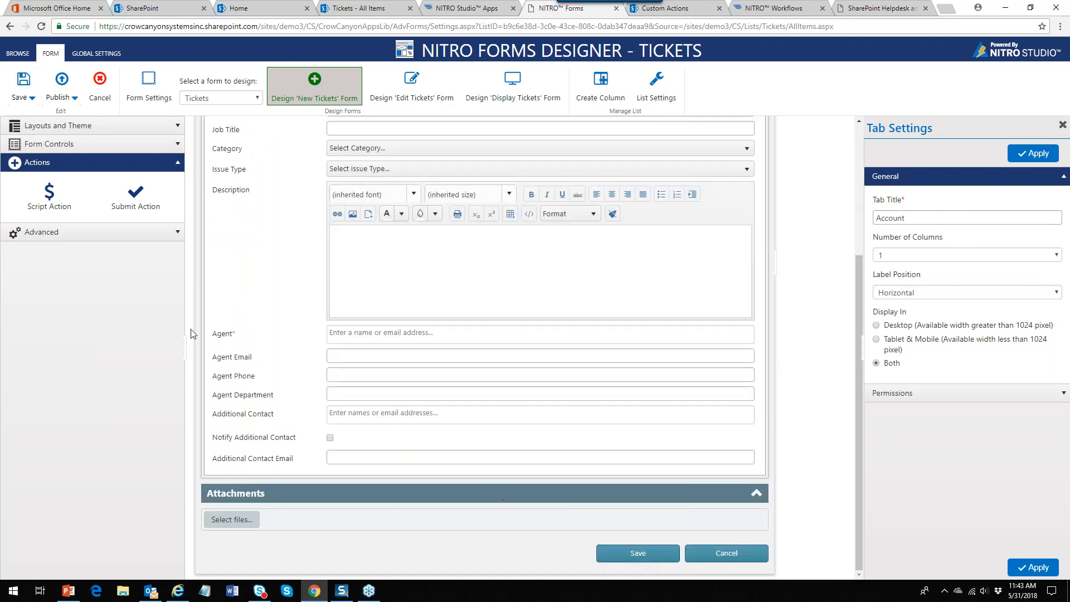
{"action": "left_click_drag", "start_coordinate": [140, 200], "coordinate": [310, 579]}
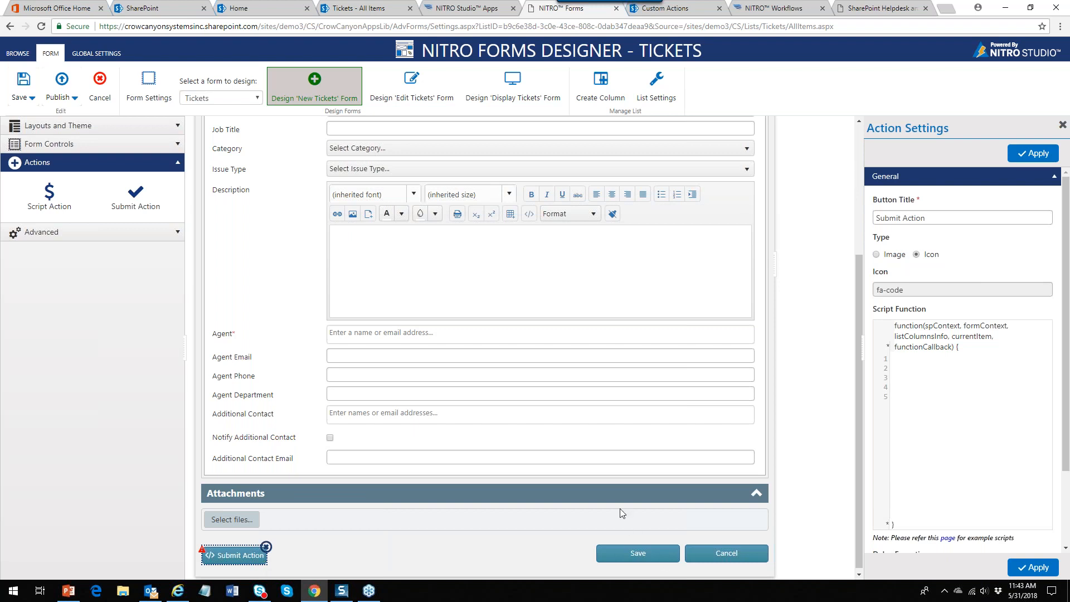
Right-align the bottom panel buttons and hide the form's Save button
{"action": "left_click", "coordinate": [178, 128]}
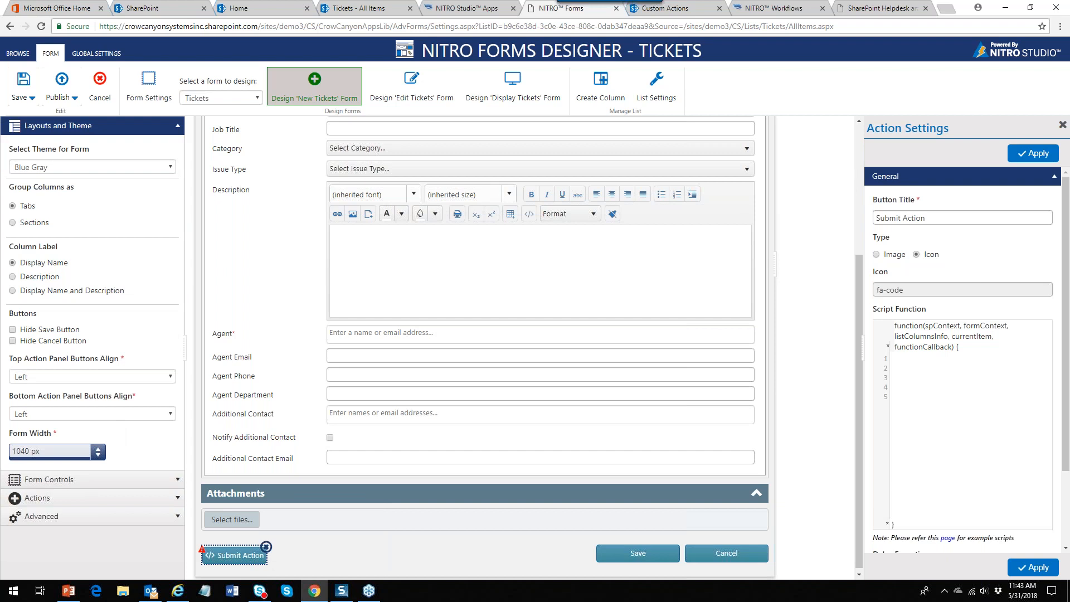
{"action": "left_click", "coordinate": [170, 413]}
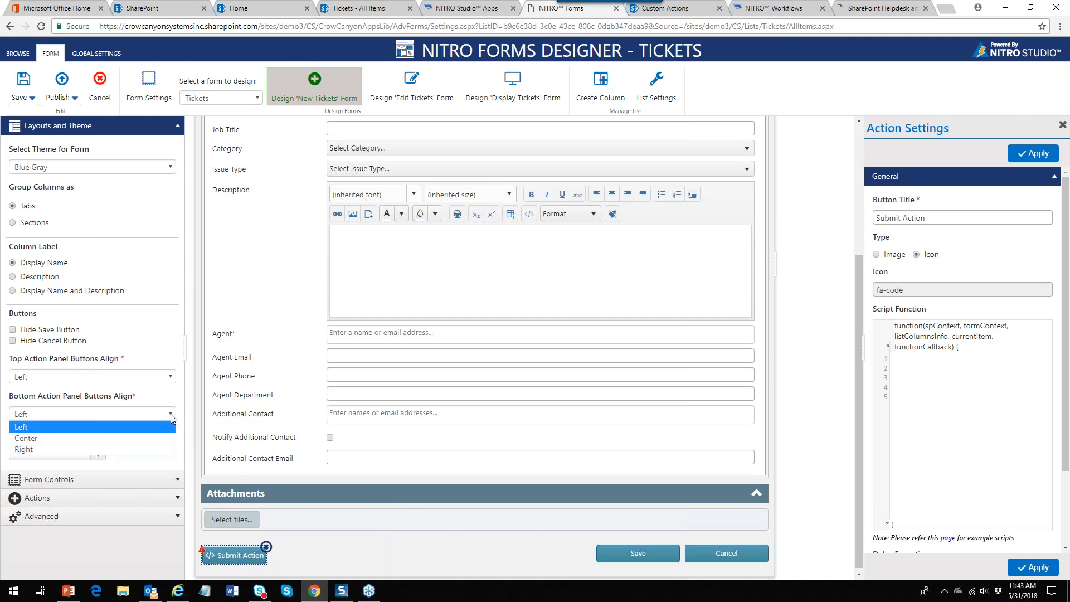
{"action": "left_click", "coordinate": [119, 444]}
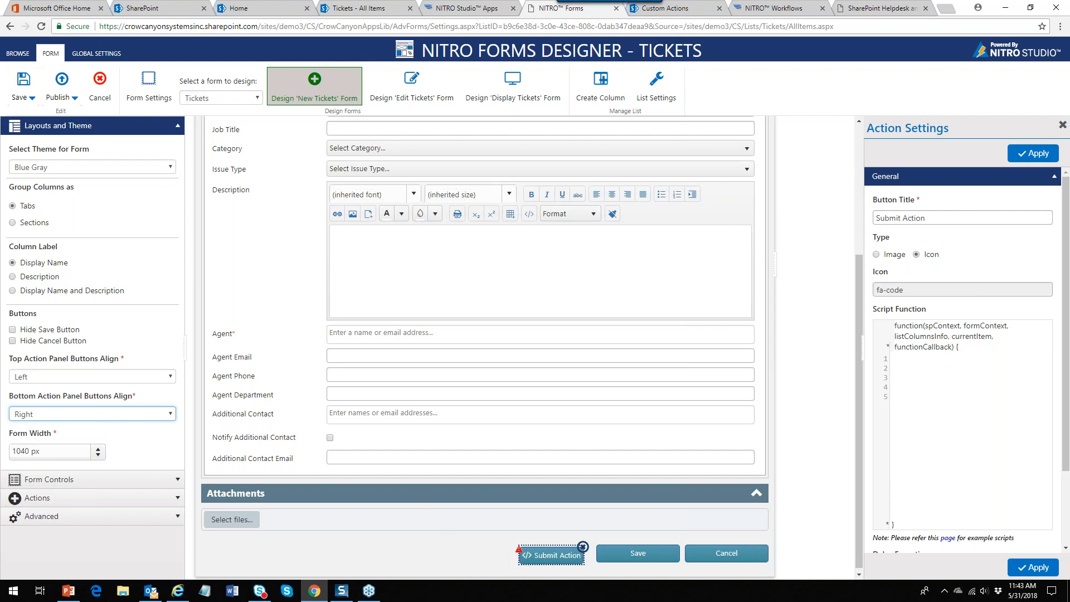
{"action": "left_click", "coordinate": [12, 329]}
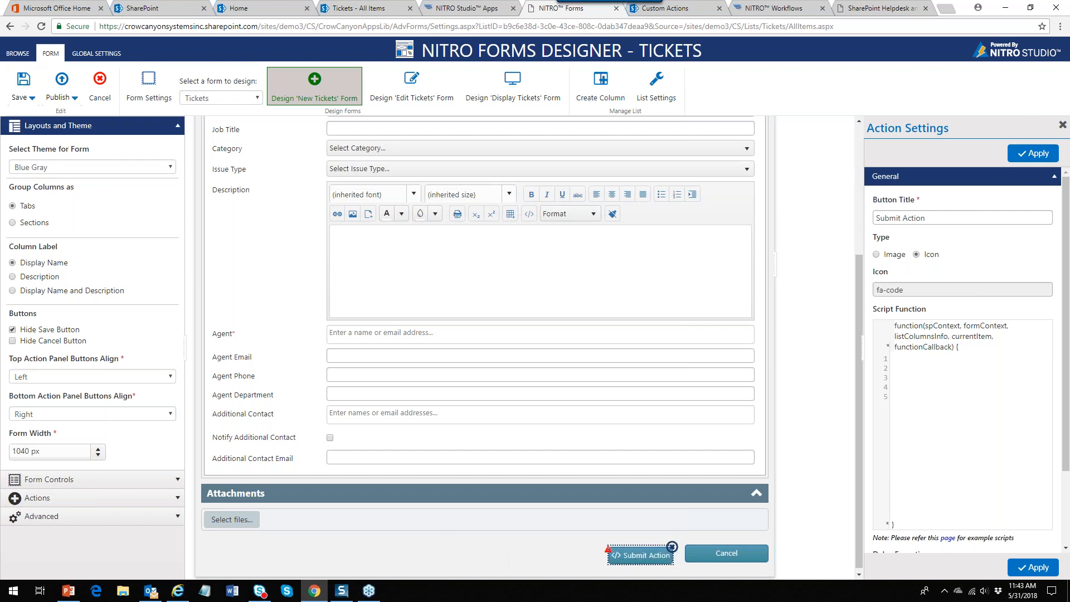
Shorten the button title to Submit and apply its settings
{"action": "double_click", "coordinate": [914, 218]}
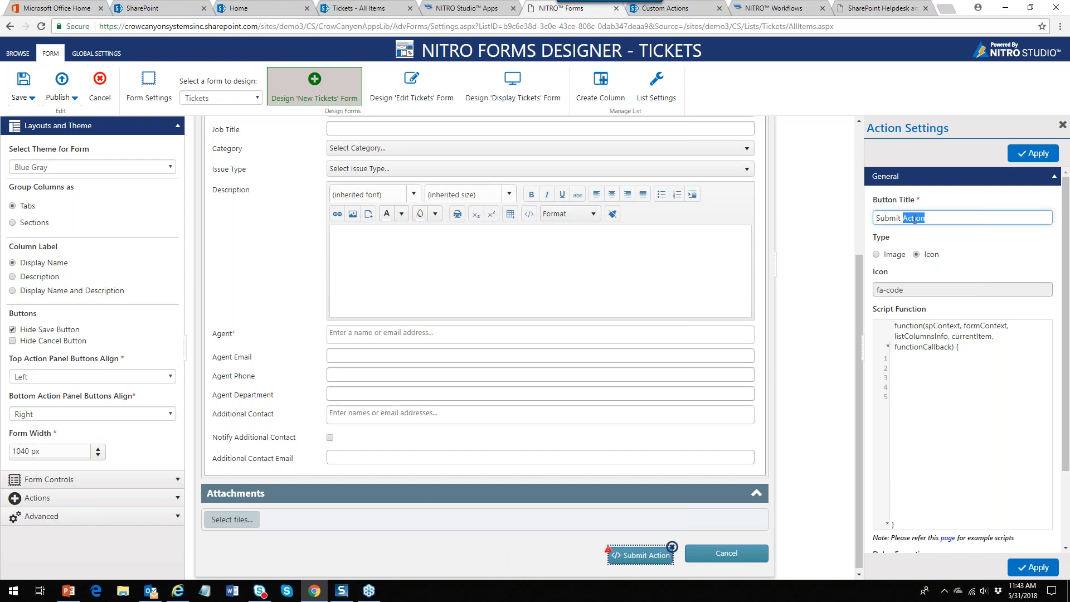
{"action": "key", "text": "BackSpace"}
{"action": "left_click", "coordinate": [565, 567]}
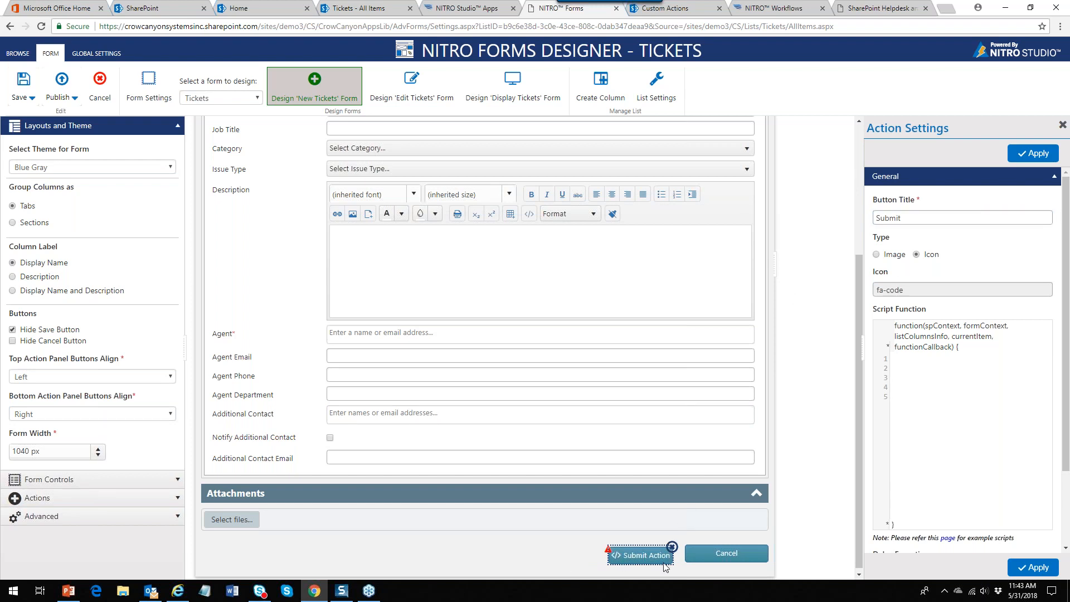
{"action": "left_click", "coordinate": [1027, 570]}
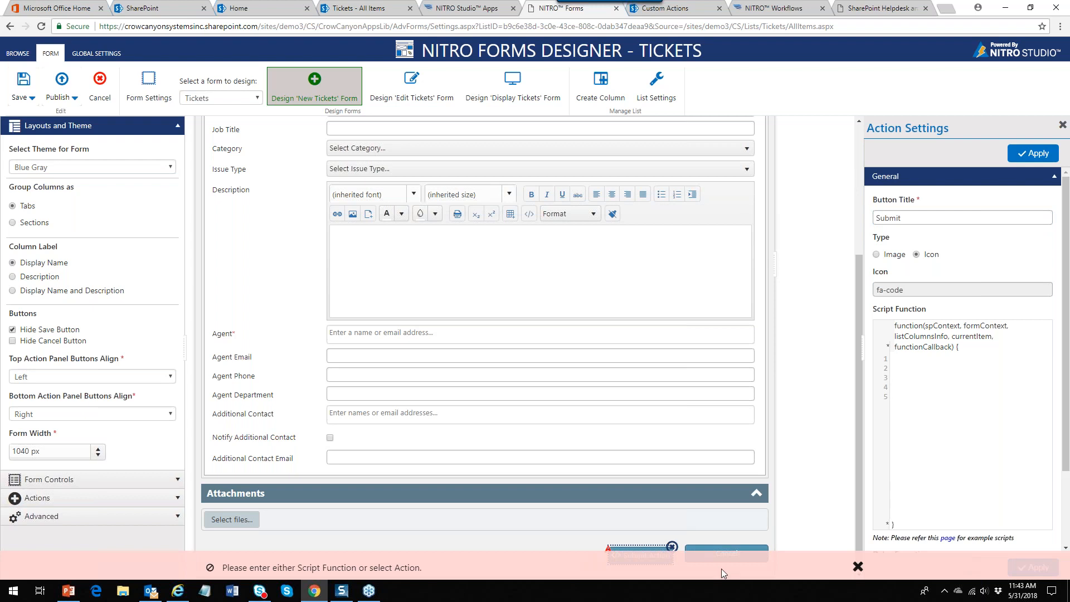
Dismiss the missing-action error and browse the Submit button's custom action list twice without choosing
{"action": "left_click", "coordinate": [857, 566]}
{"action": "left_click_drag", "start_coordinate": [1067, 440], "coordinate": [1068, 518]}
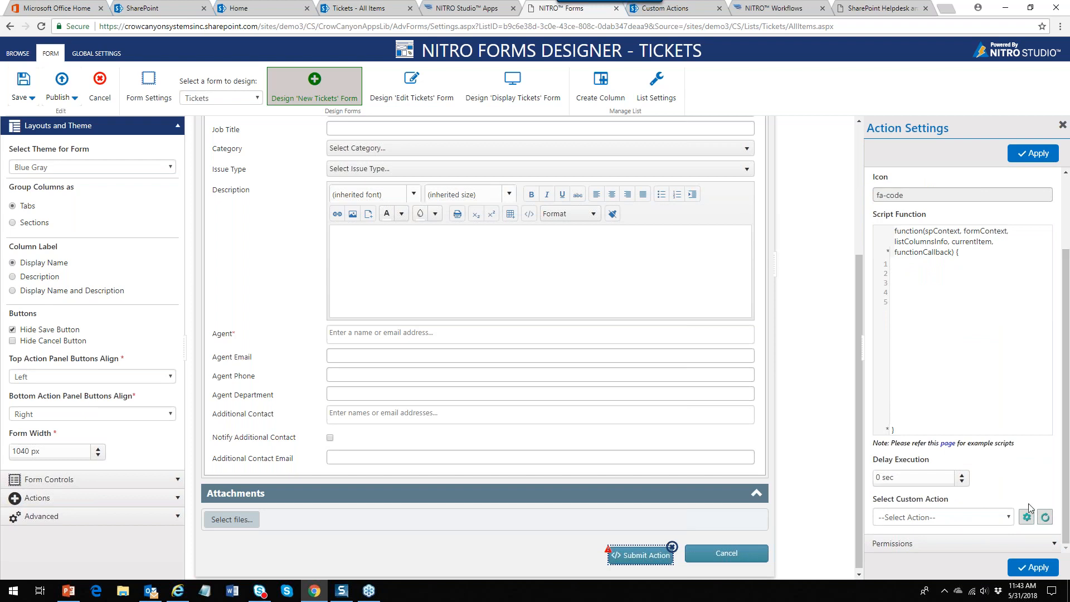
{"action": "left_click", "coordinate": [1004, 516]}
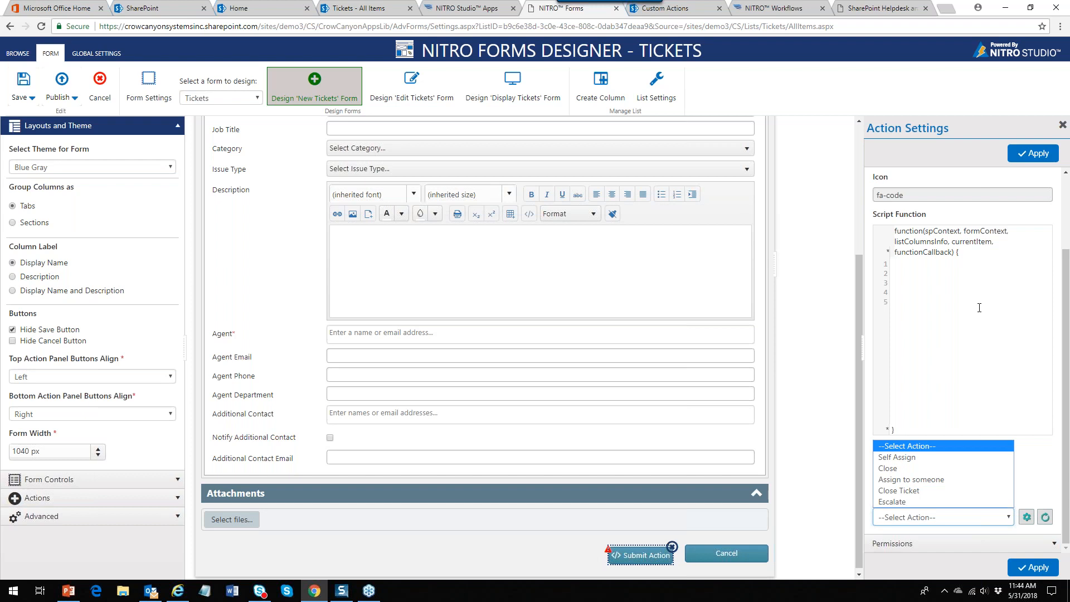
{"action": "left_click", "coordinate": [931, 328]}
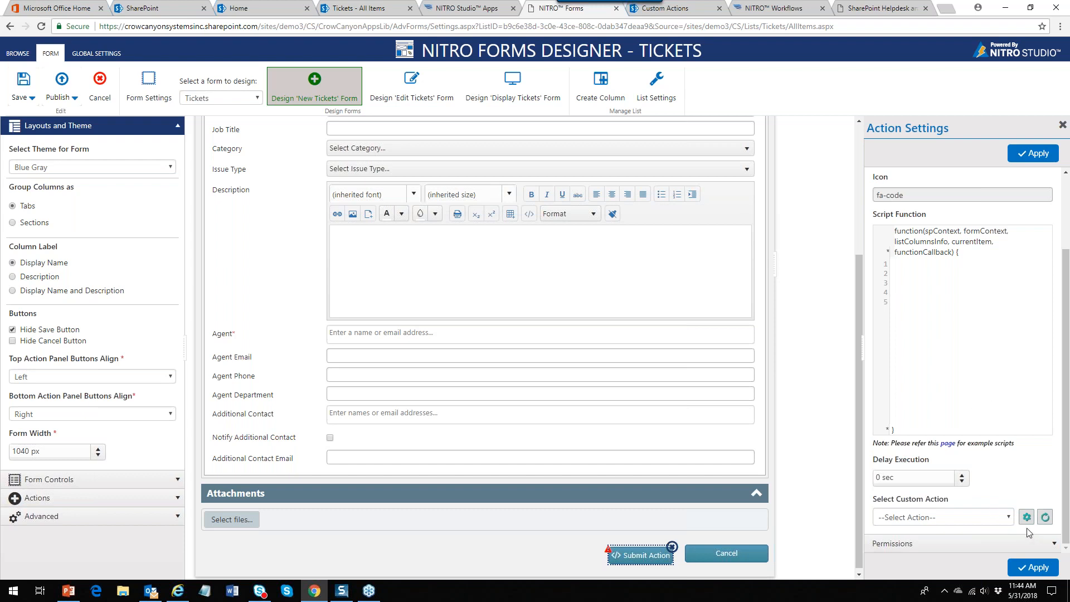
{"action": "left_click", "coordinate": [1010, 520]}
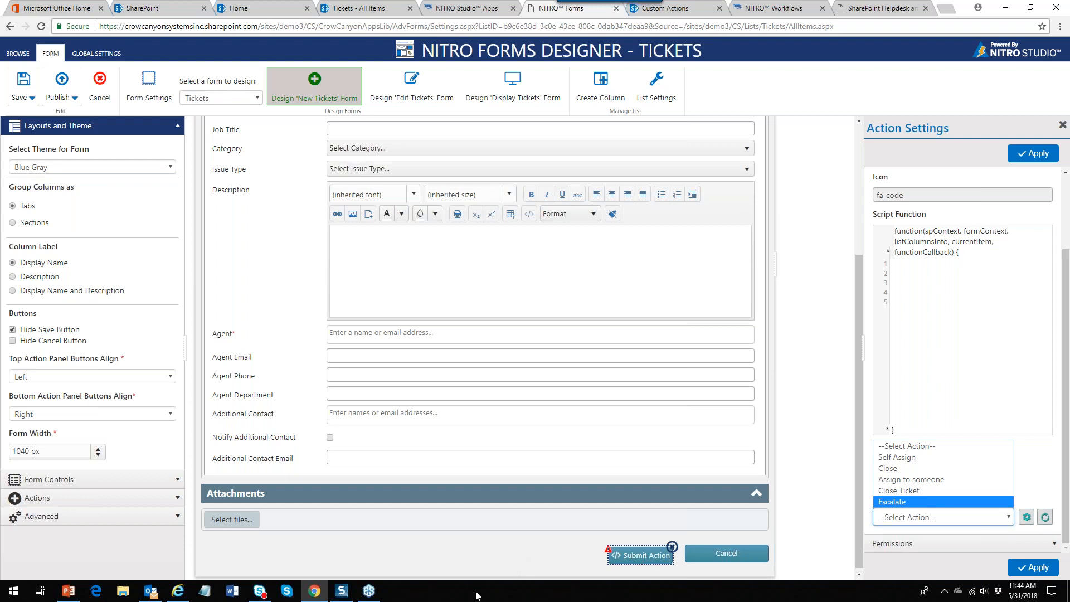
{"action": "left_click", "coordinate": [523, 558]}
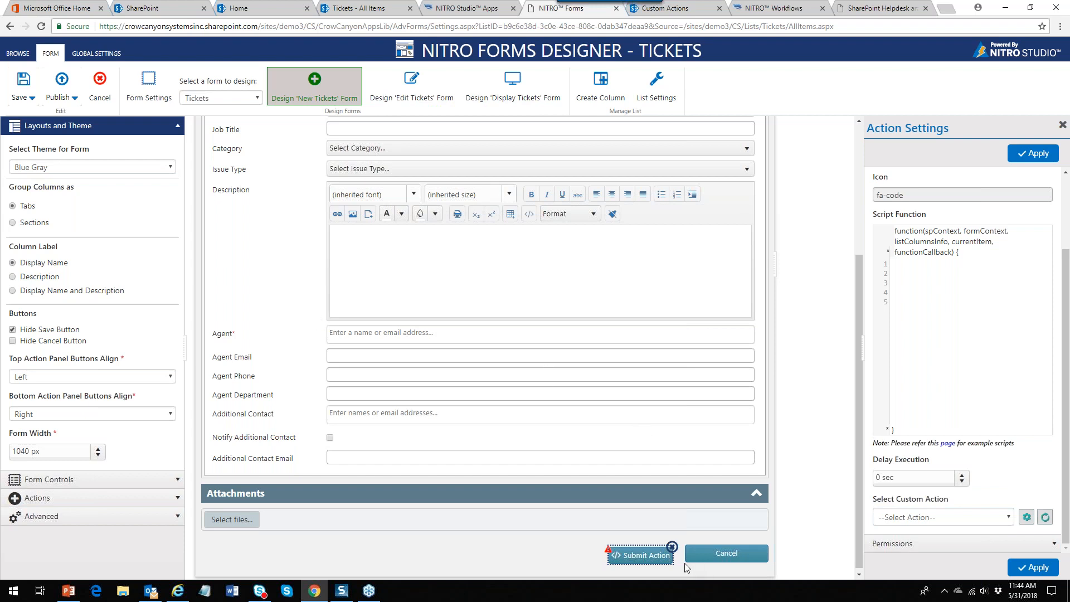
Delete the Submit Action button, unhide Save, and place a Script Action button below Title
{"action": "left_click", "coordinate": [672, 548]}
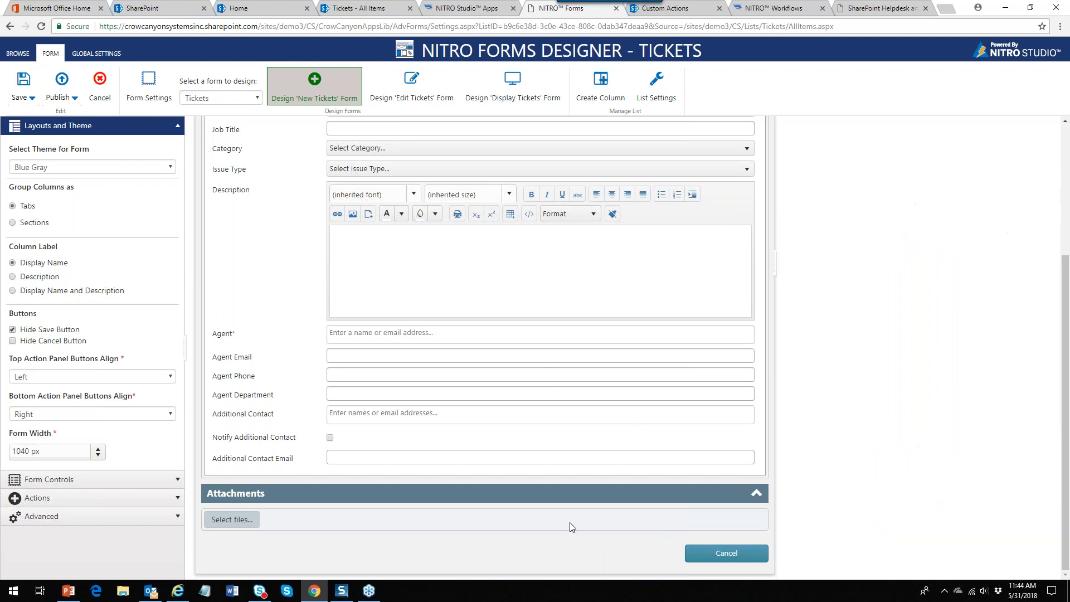
{"action": "left_click", "coordinate": [12, 330]}
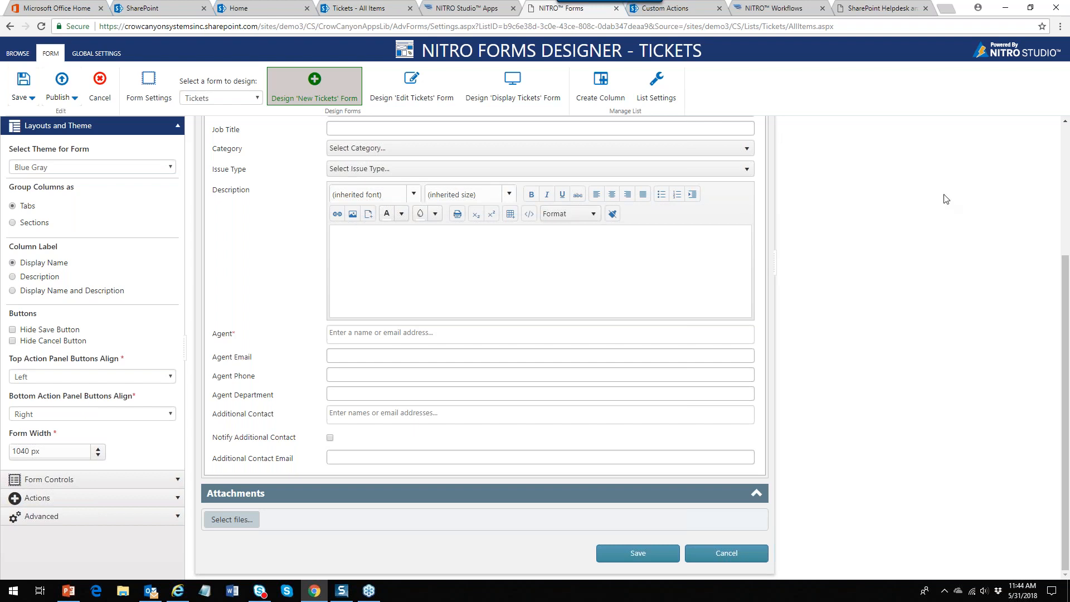
{"action": "left_click_drag", "start_coordinate": [1064, 264], "coordinate": [1035, 133]}
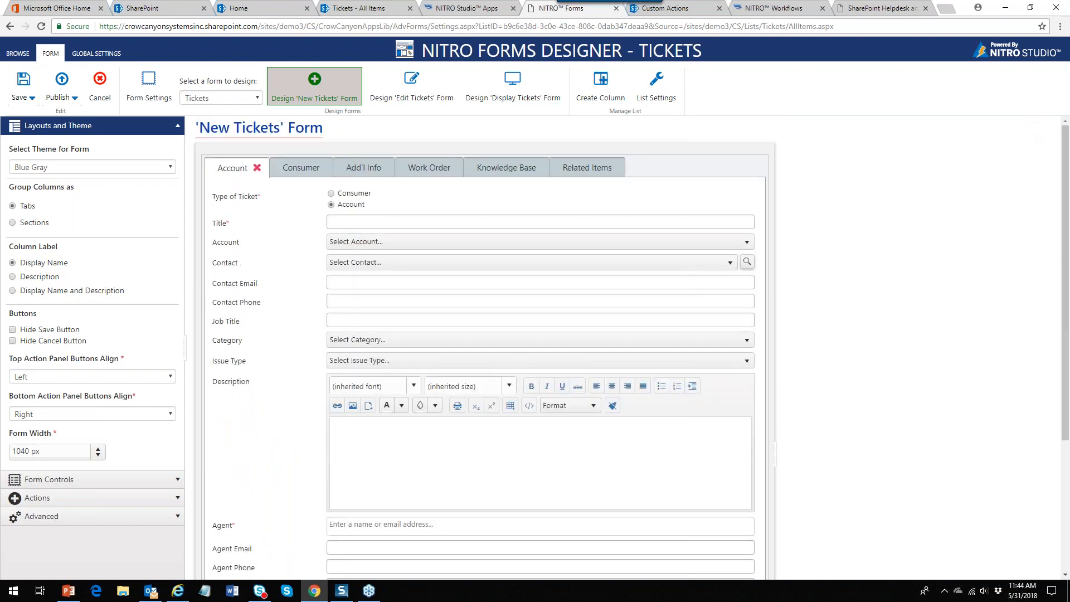
{"action": "left_click", "coordinate": [181, 498]}
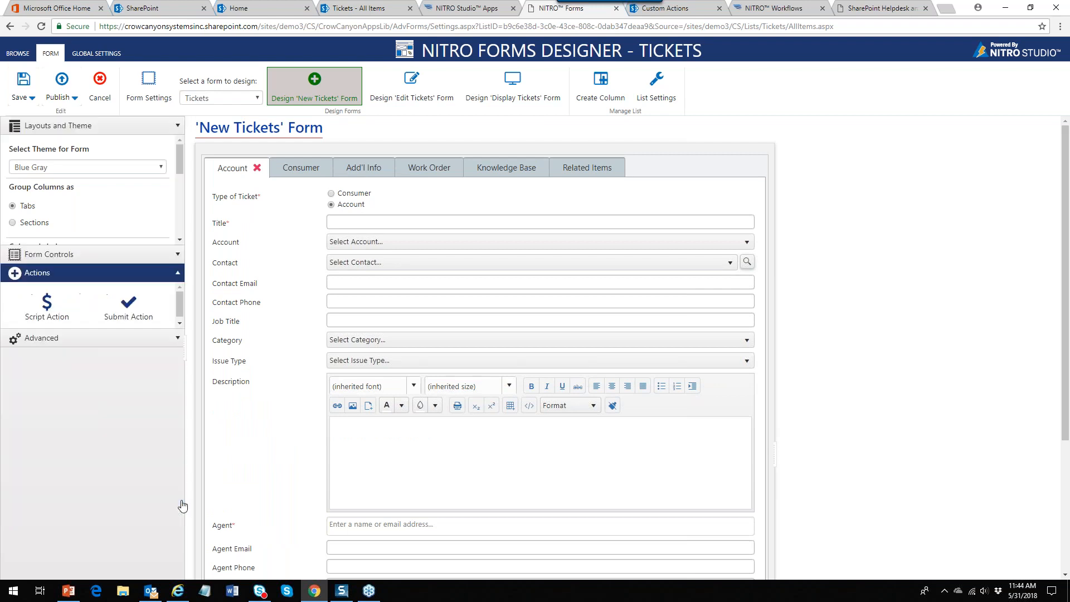
{"action": "left_click_drag", "start_coordinate": [47, 198], "coordinate": [351, 274]}
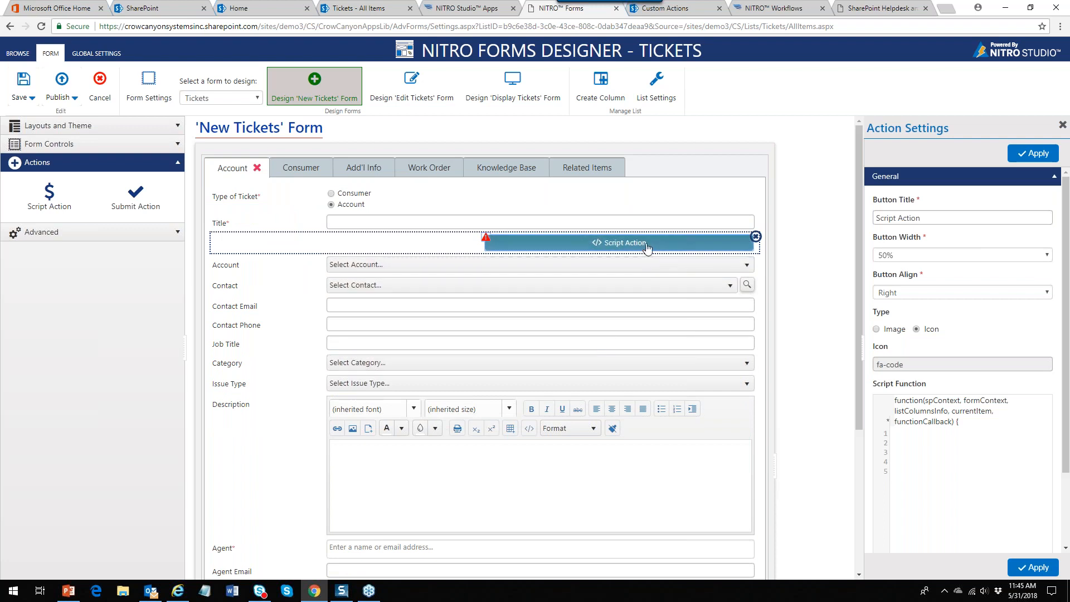
Move Script Action below Job Title and highlight the script's spContext and formContext parameters
{"action": "left_click_drag", "start_coordinate": [467, 242], "coordinate": [519, 350]}
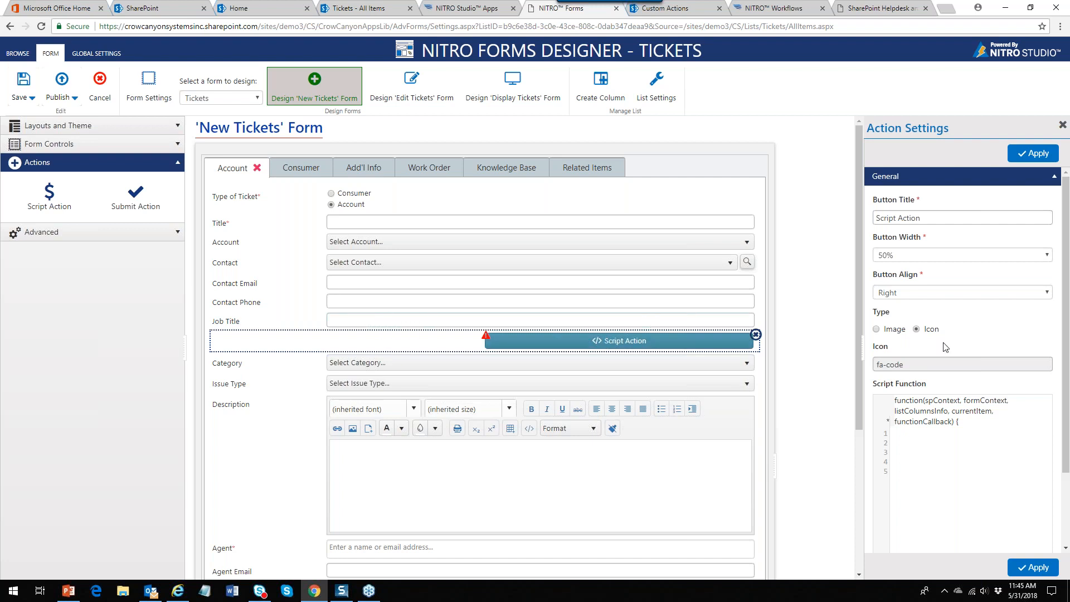
{"action": "left_click", "coordinate": [944, 461]}
{"action": "left_click", "coordinate": [935, 450]}
{"action": "left_click_drag", "start_coordinate": [924, 401], "coordinate": [962, 402]}
{"action": "left_click_drag", "start_coordinate": [964, 401], "coordinate": [984, 408]}
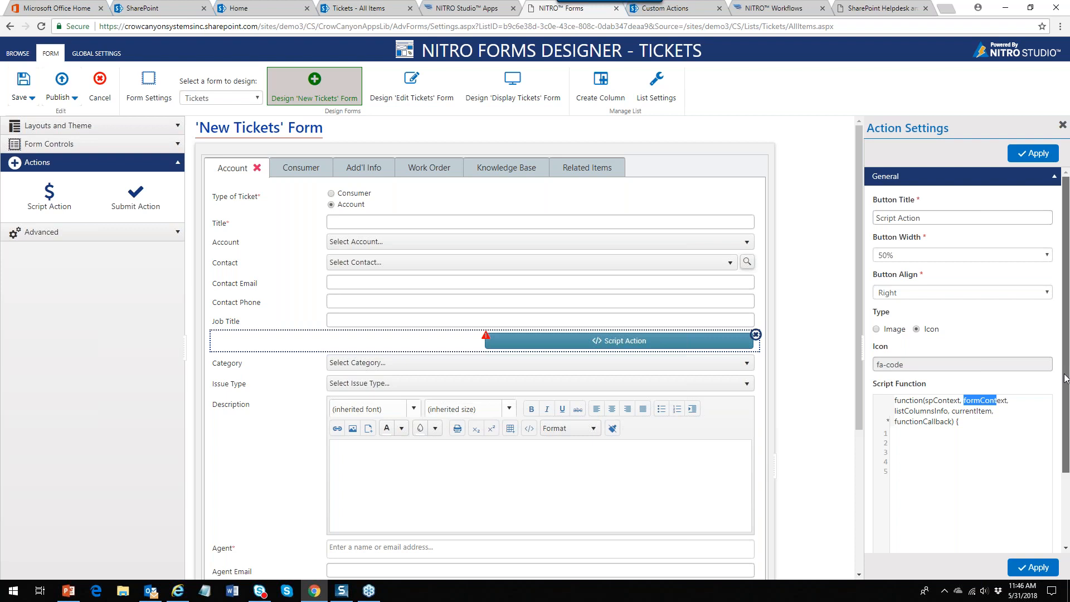
Inspect the Job Title field settings and the Script Action button's Permissions, then reselect Job Title
{"action": "scroll", "coordinate": [1065, 379], "scroll_direction": "down", "scroll_amount": 2}
{"action": "scroll", "coordinate": [966, 360], "scroll_direction": "down", "scroll_amount": 1}
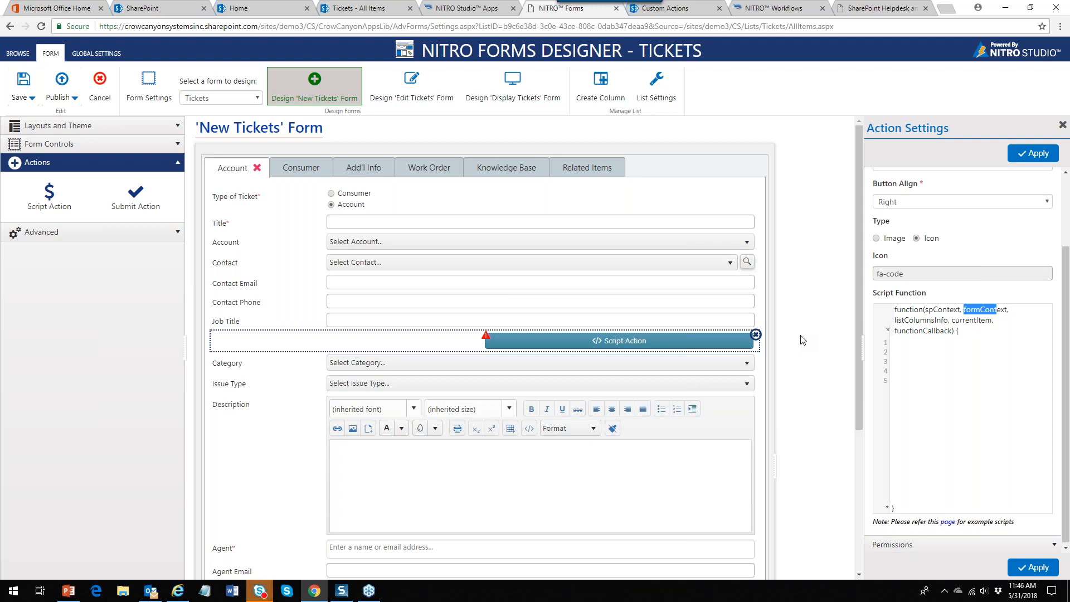
{"action": "left_click", "coordinate": [372, 326]}
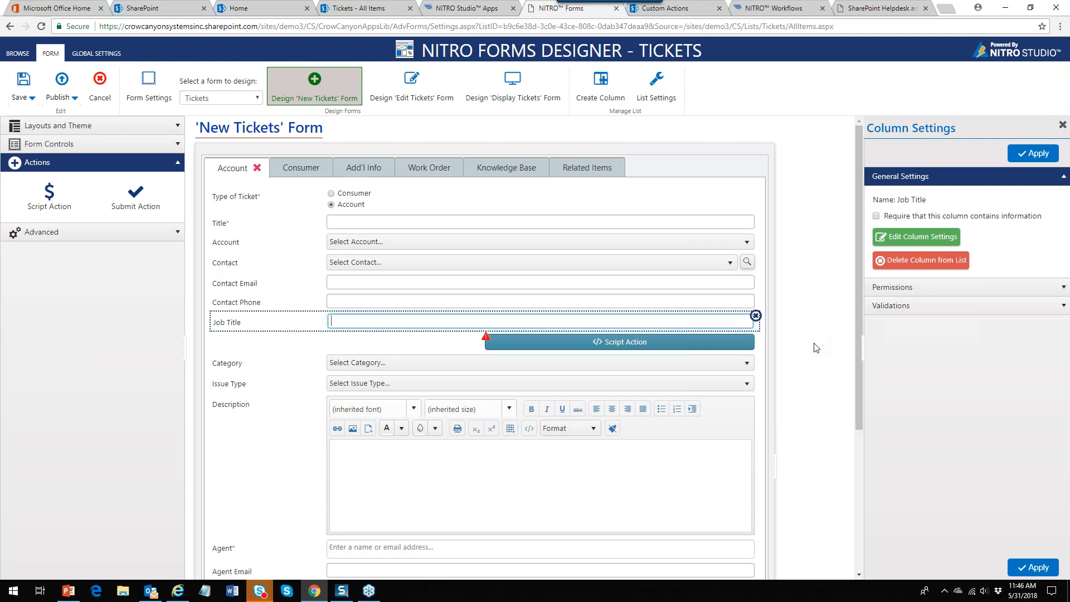
{"action": "left_click", "coordinate": [599, 343]}
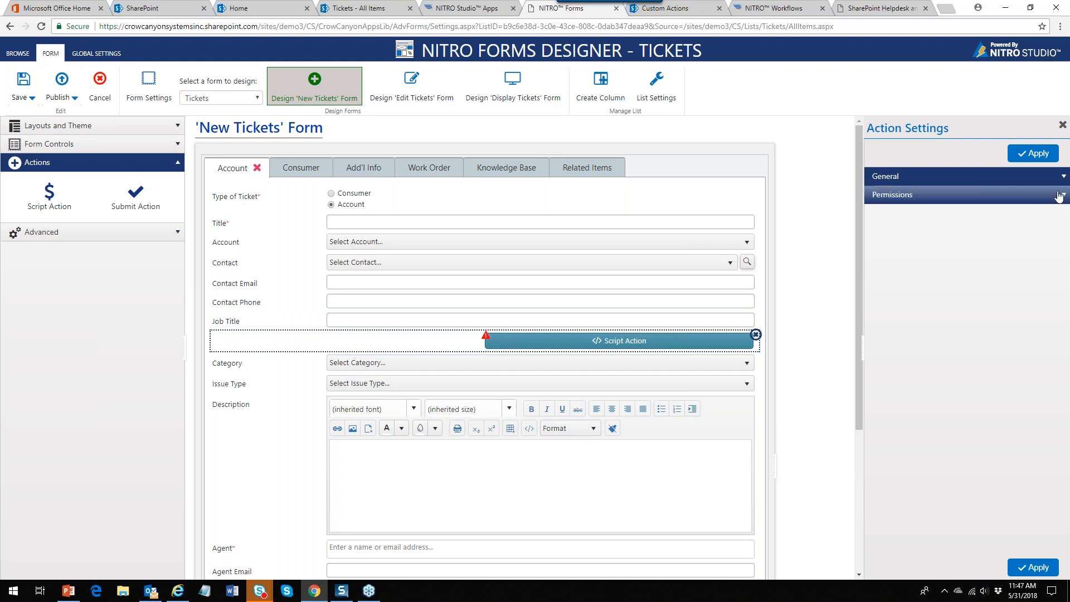
{"action": "left_click", "coordinate": [1061, 196]}
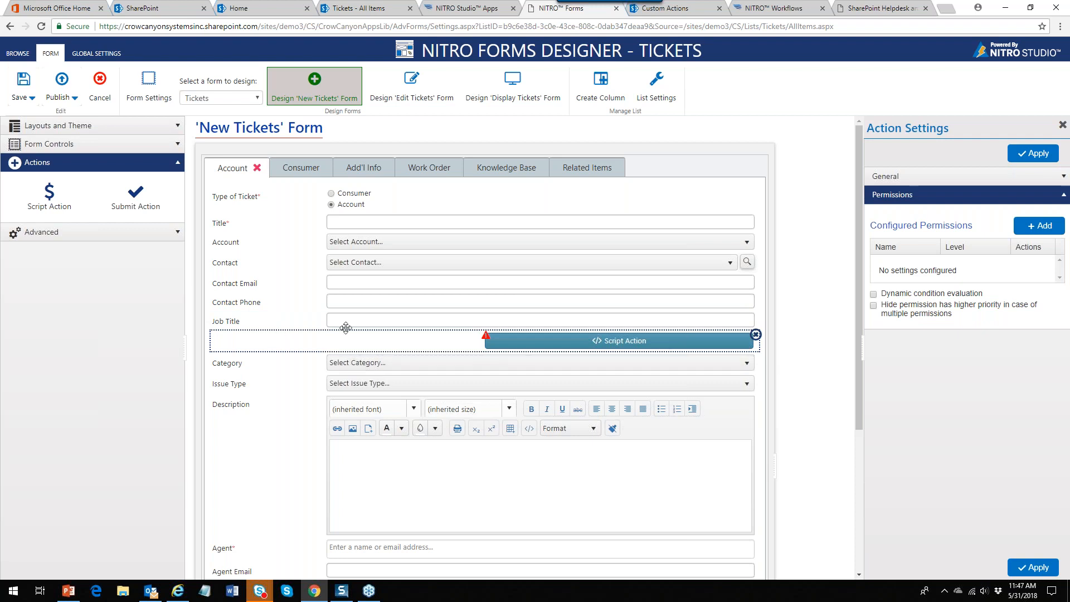
{"action": "left_click", "coordinate": [363, 326]}
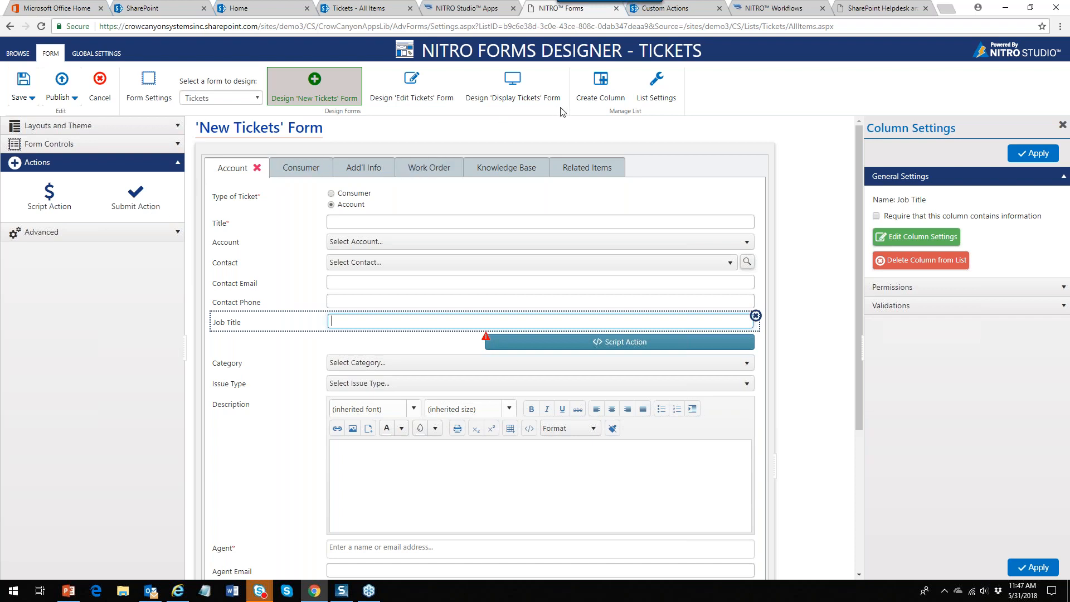
Open the Display Tickets form without saving and drop a Custom Action button beside ESCALATE
{"action": "left_click", "coordinate": [512, 100]}
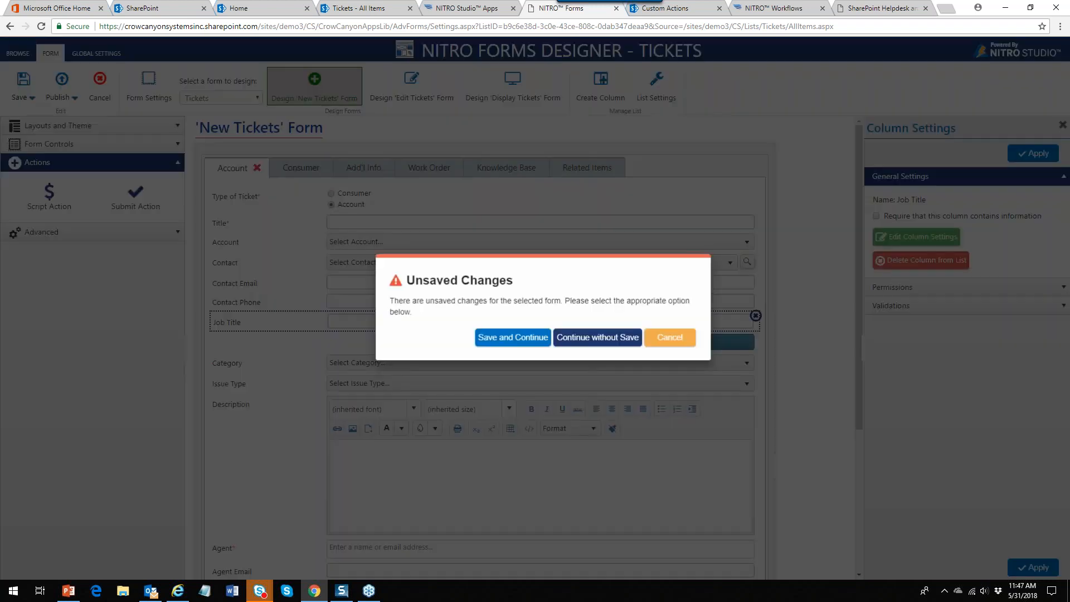
{"action": "left_click", "coordinate": [617, 340]}
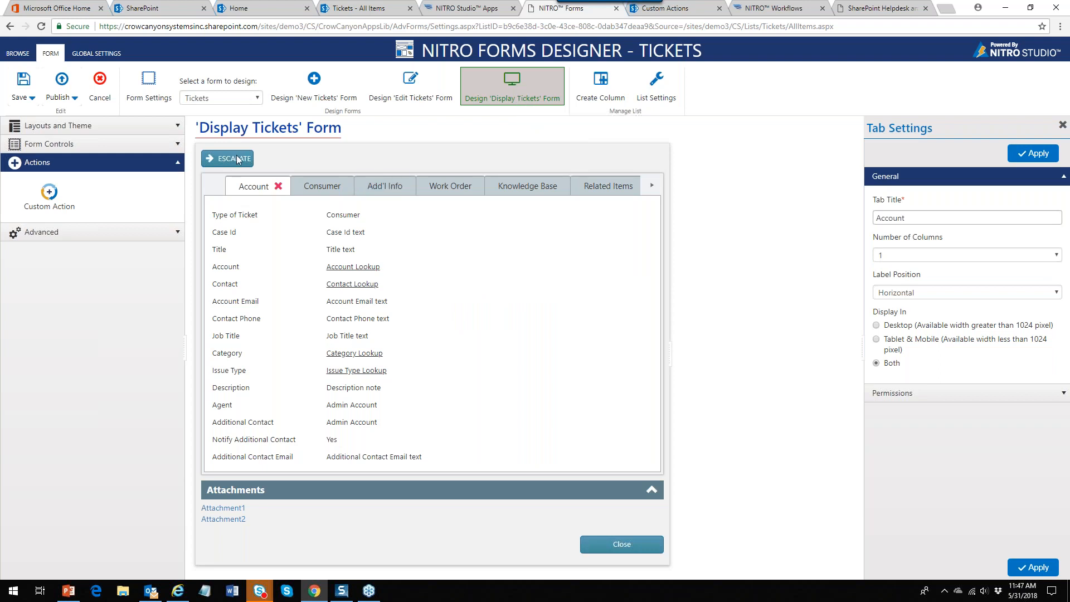
{"action": "left_click_drag", "start_coordinate": [45, 201], "coordinate": [326, 158]}
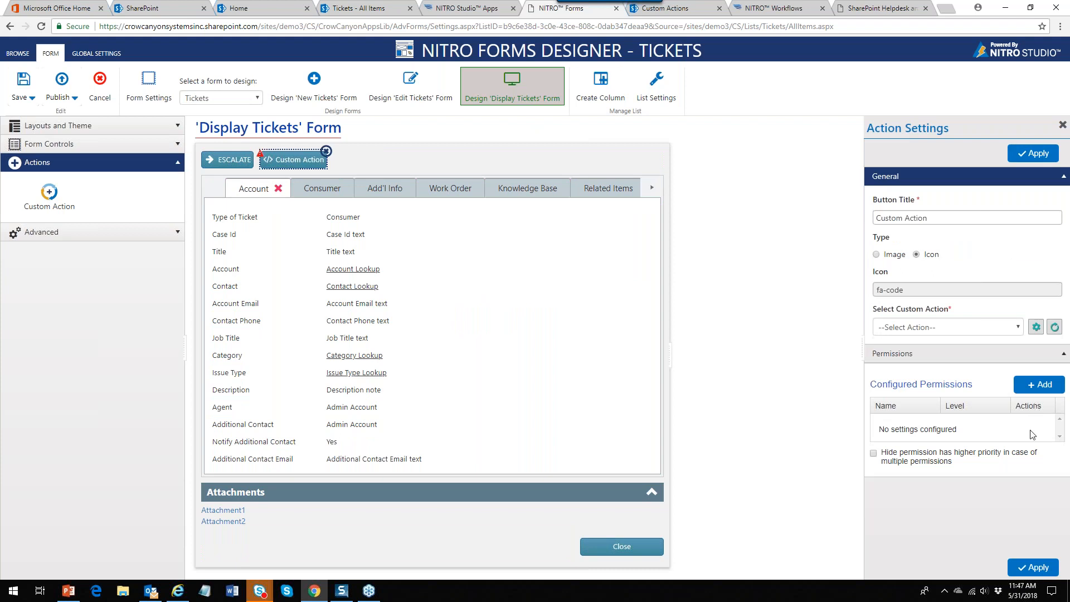
Assign the Close Ticket action, title the button 'Close Ticket', apply, and go to NITRO Studio Apps
{"action": "left_click", "coordinate": [1021, 327]}
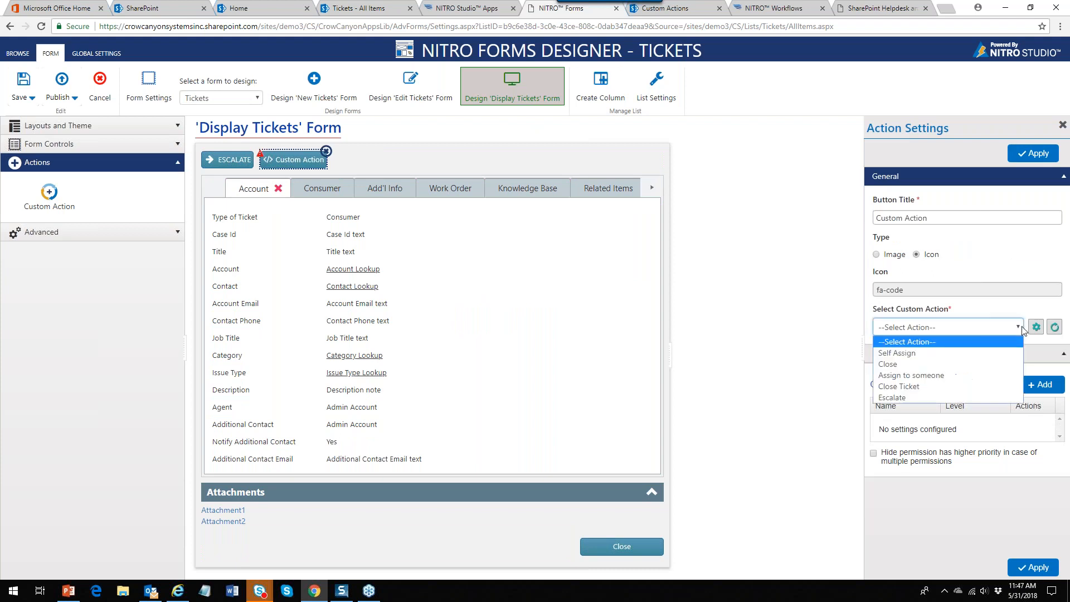
{"action": "left_click", "coordinate": [945, 385]}
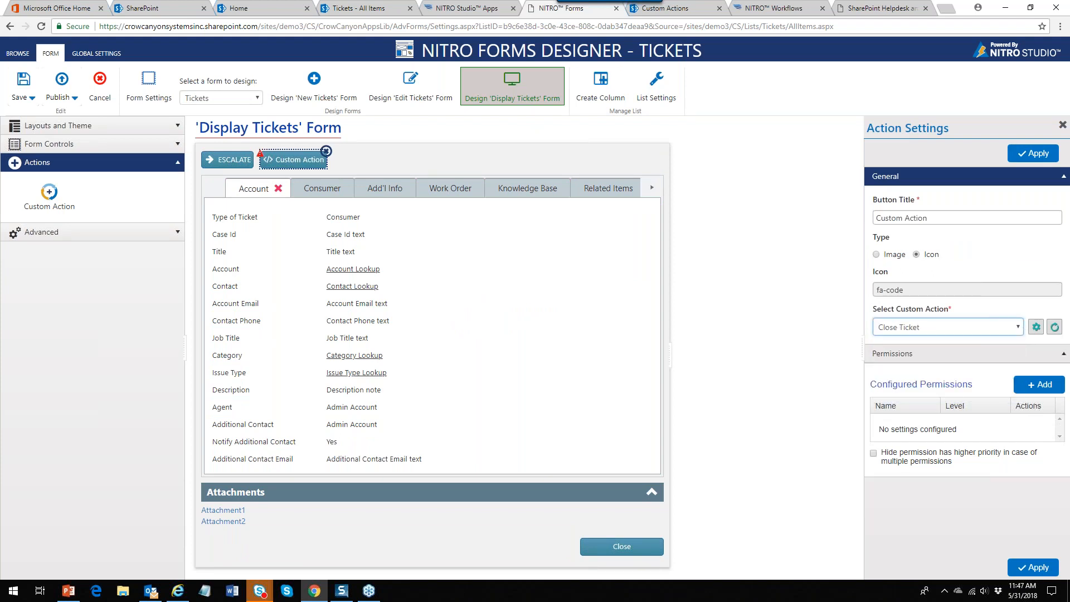
{"action": "triple_click", "coordinate": [928, 218]}
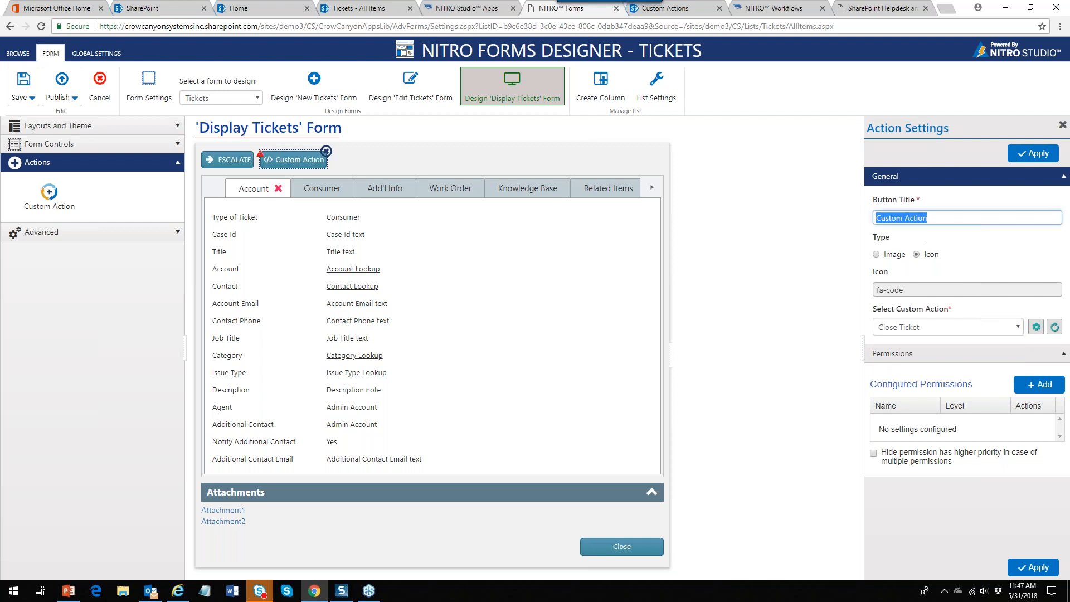
{"action": "type", "text": "Close Ticket"}
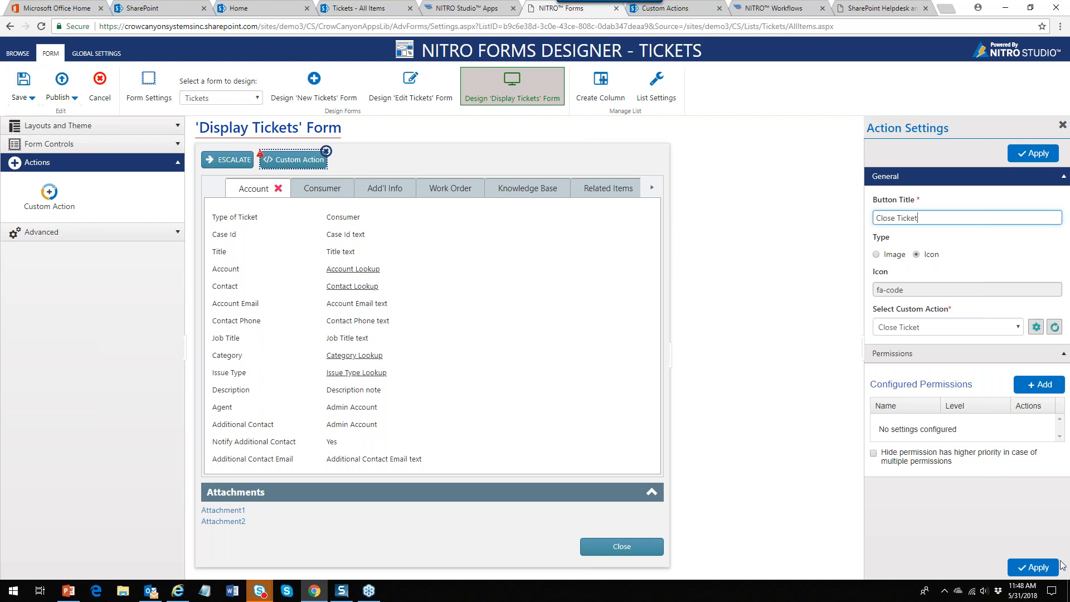
{"action": "left_click", "coordinate": [1035, 567]}
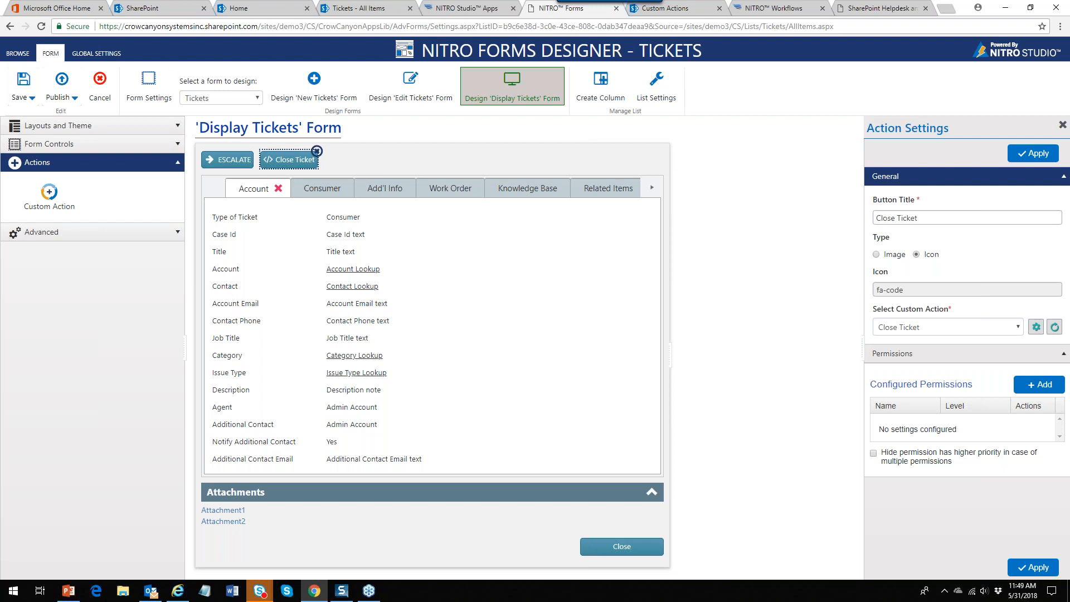
{"action": "left_click", "coordinate": [466, 8]}
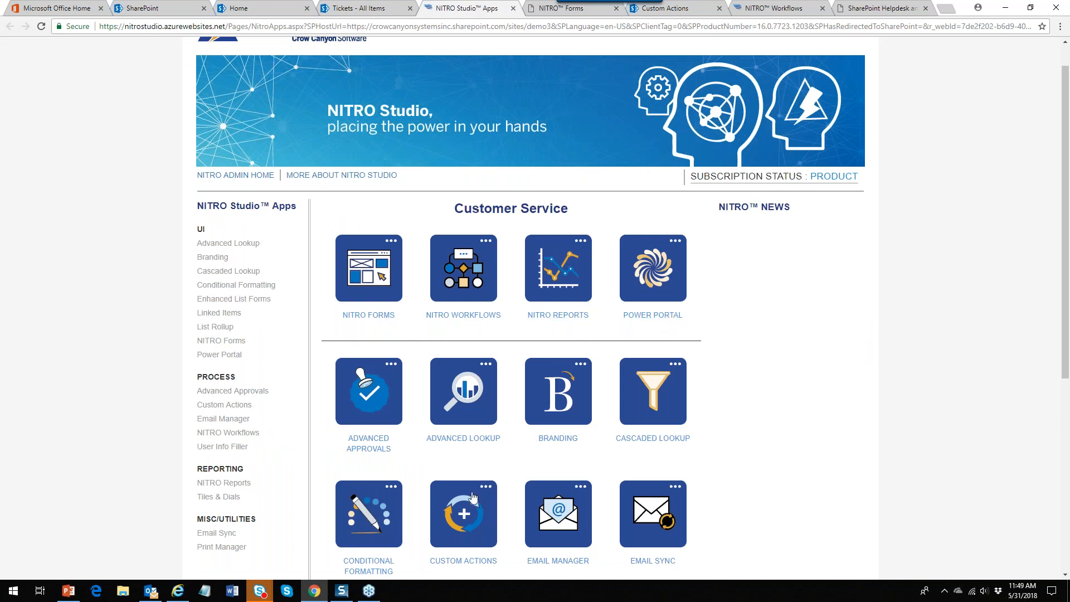
View the nitro.studio website in Internet Explorer, then minimize it to reveal the Customer Service apps
{"action": "left_click", "coordinate": [176, 592]}
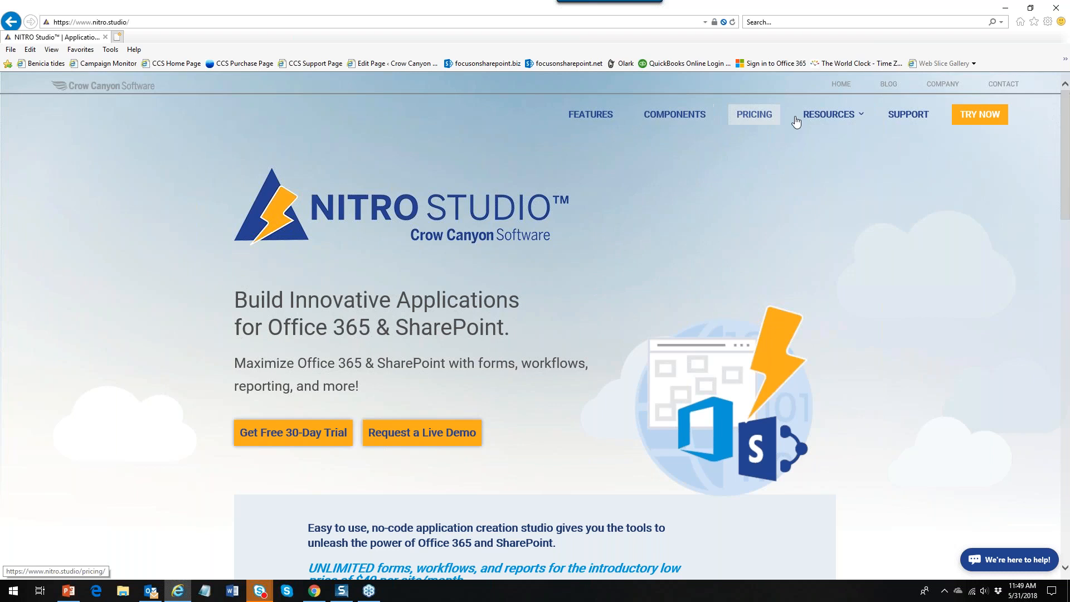
{"action": "mouse_move", "coordinate": [830, 115]}
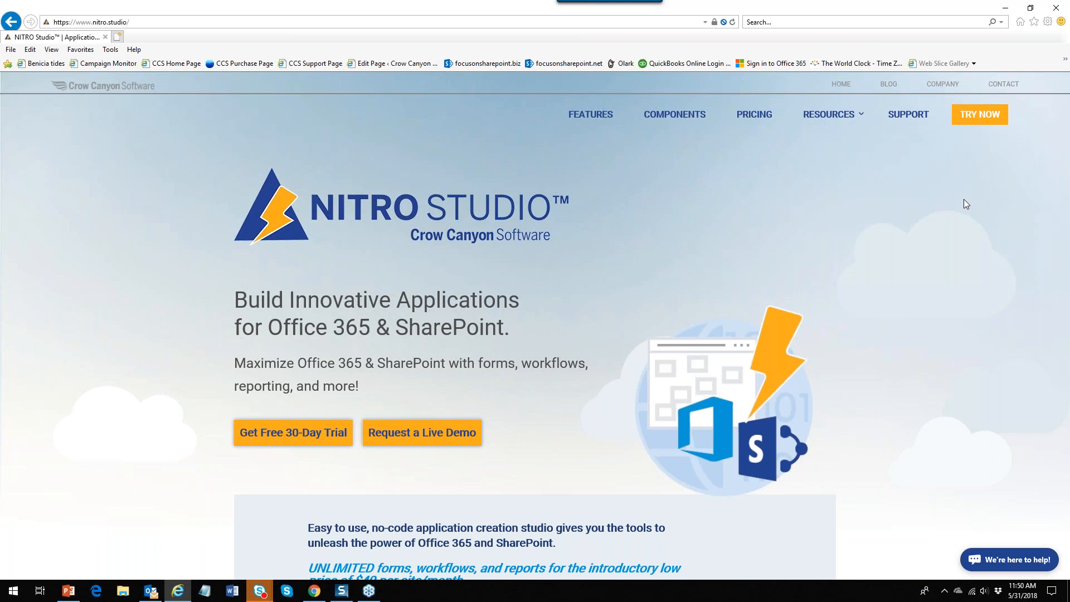
{"action": "left_click", "coordinate": [180, 589]}
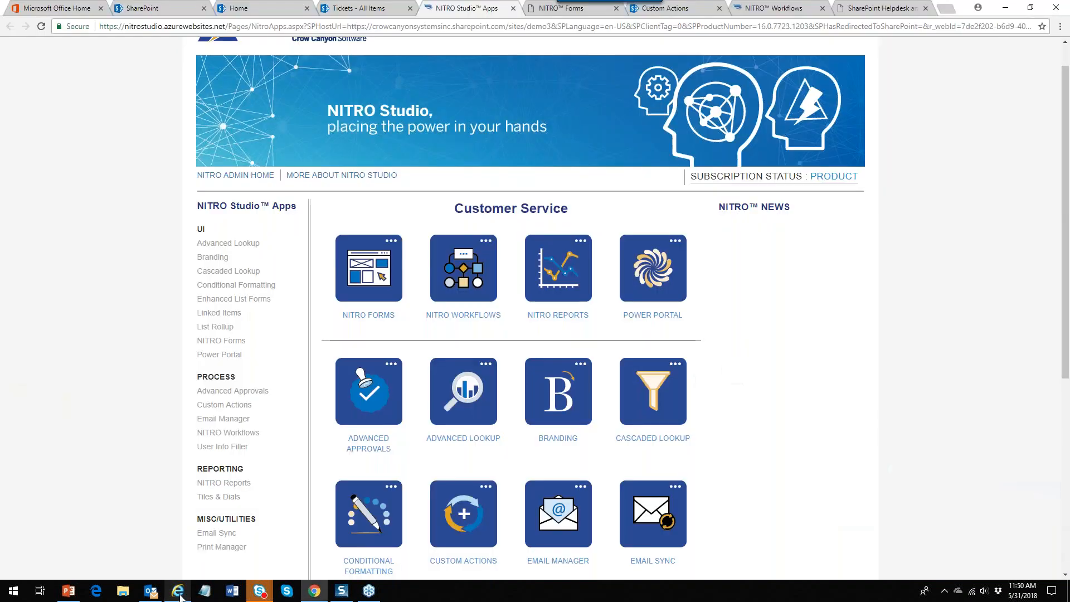